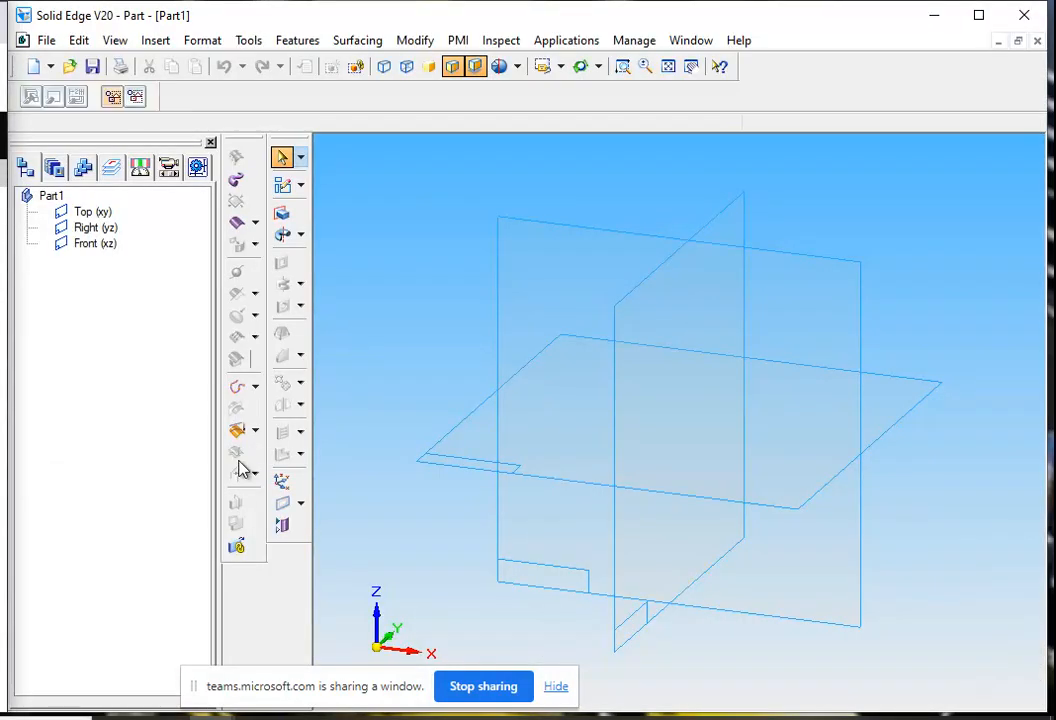
- Start a helical protrusion on the Front (xz) plane and sketch a vertical line about 102 mm long along the vertical reference axis
{"action": "left_click", "coordinate": [302, 238]}
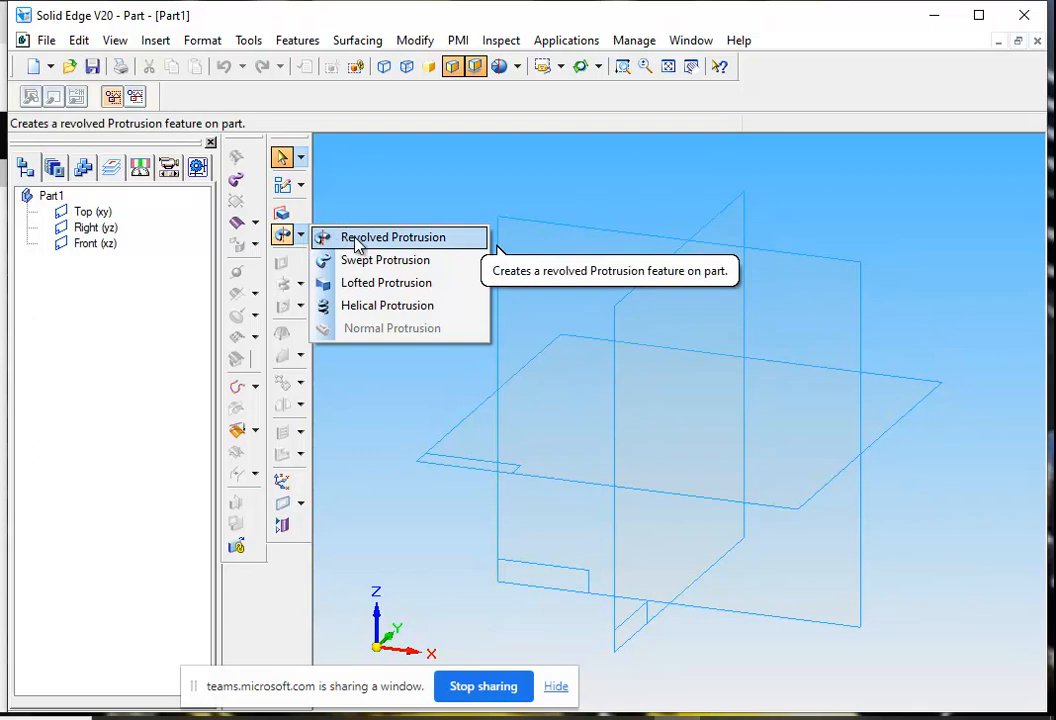
{"action": "left_click", "coordinate": [370, 313]}
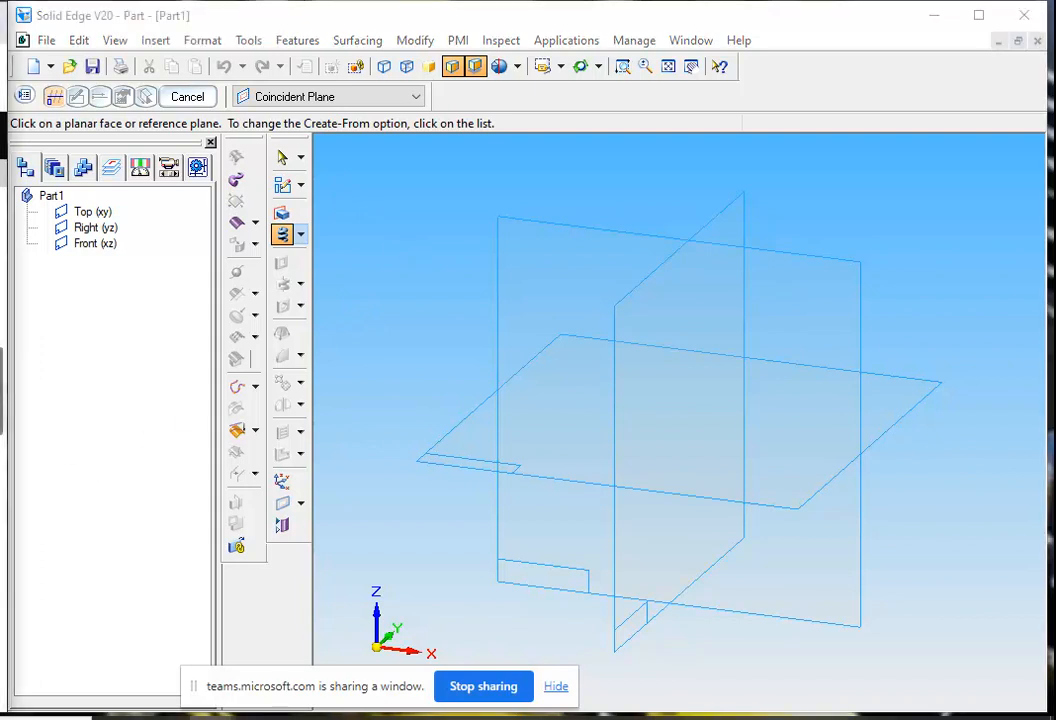
{"action": "left_click", "coordinate": [831, 262]}
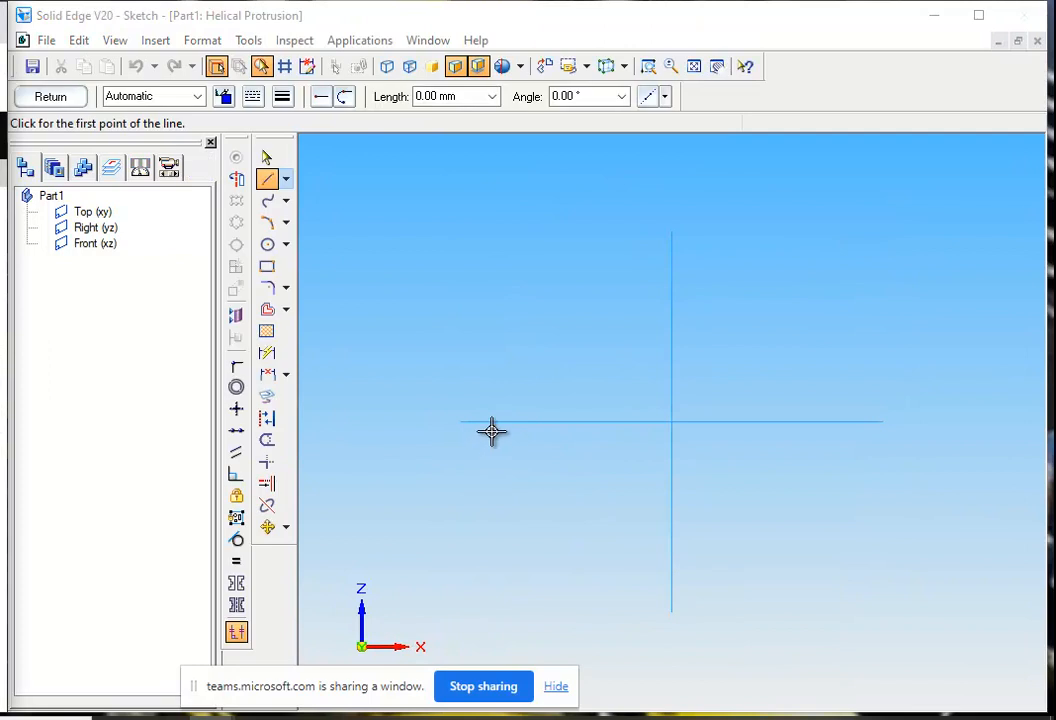
{"action": "left_click", "coordinate": [273, 180]}
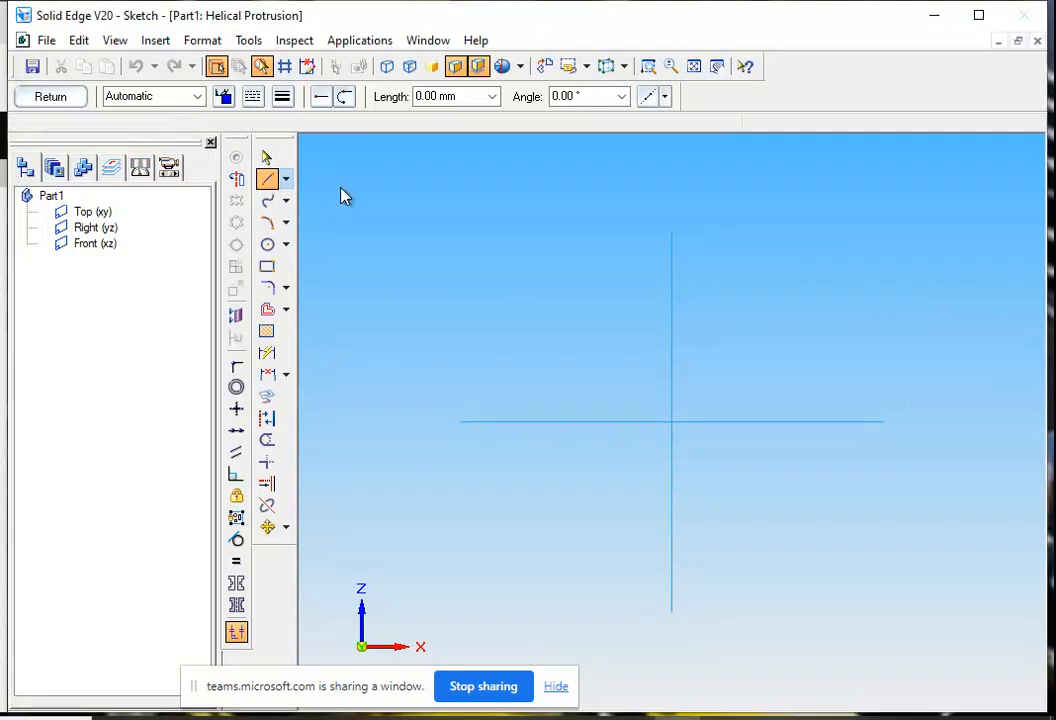
{"action": "left_click", "coordinate": [671, 248]}
{"action": "left_click", "coordinate": [672, 605]}
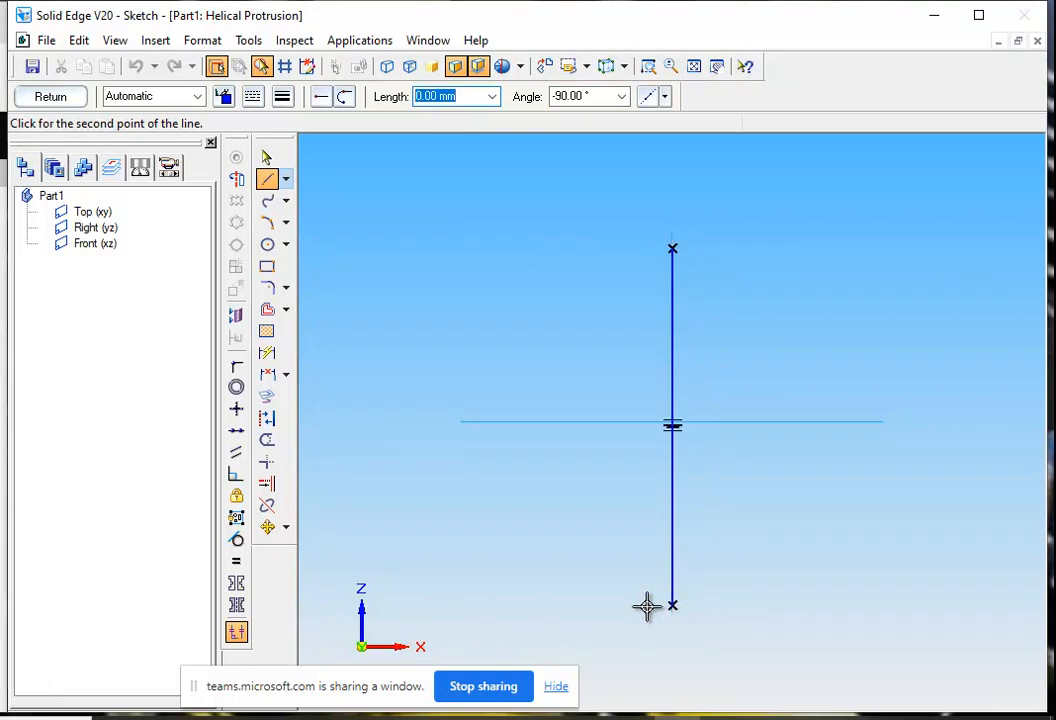
- Dimension the vertical line's length and set it to 100 mm
{"action": "left_click", "coordinate": [267, 352]}
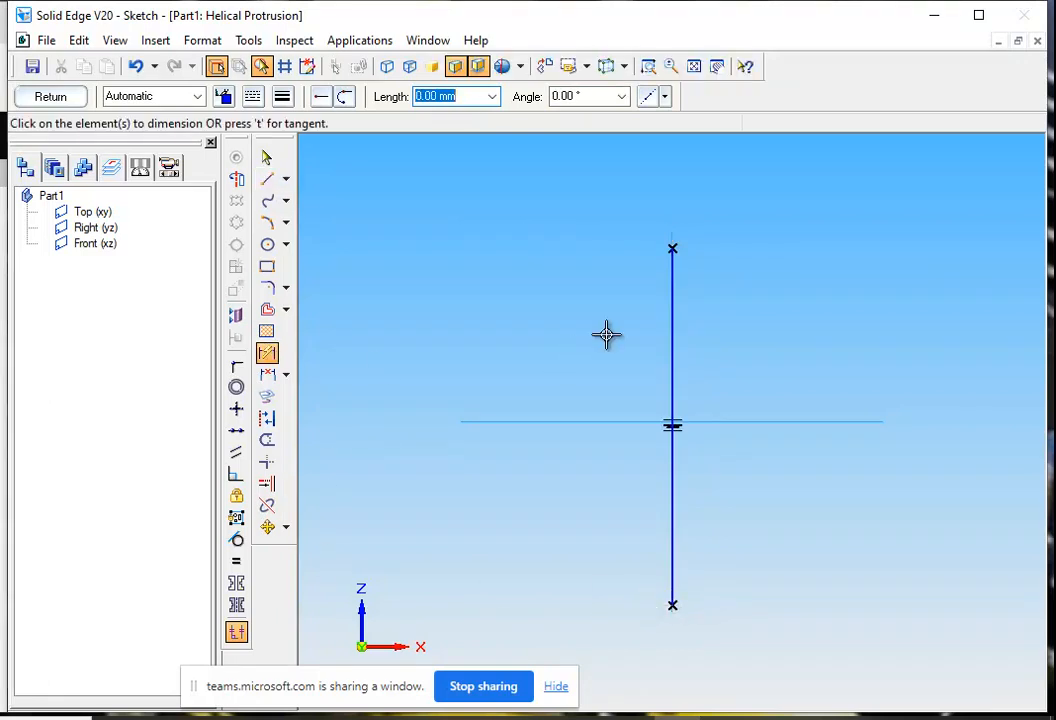
{"action": "left_click", "coordinate": [674, 333]}
{"action": "left_click", "coordinate": [537, 342]}
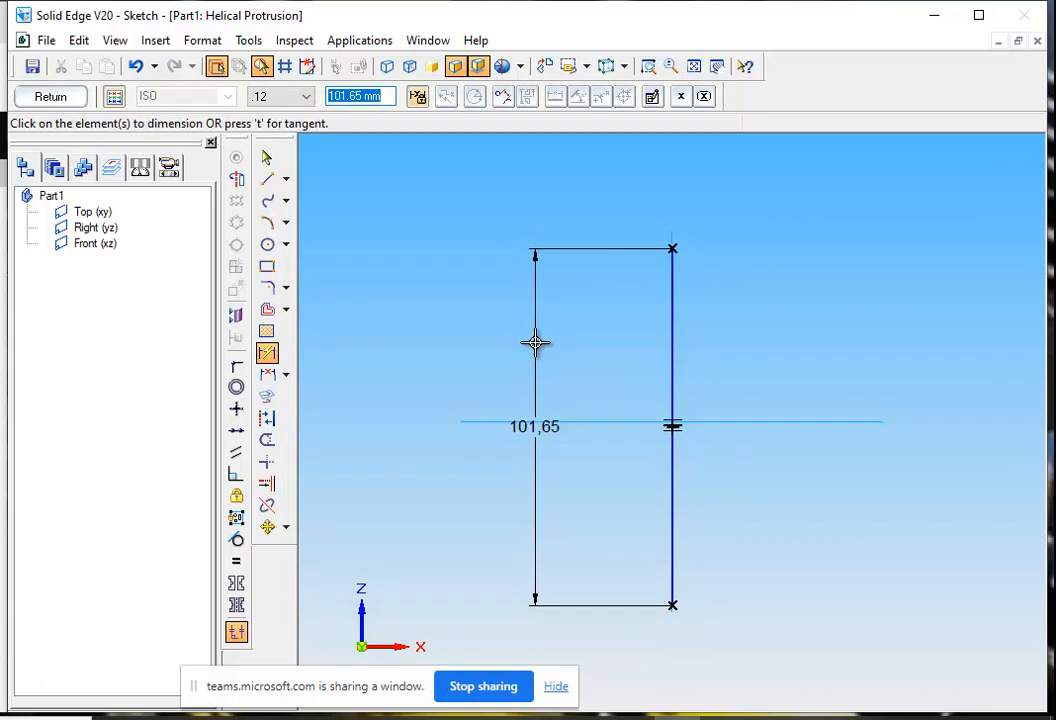
{"action": "type", "text": "100"}
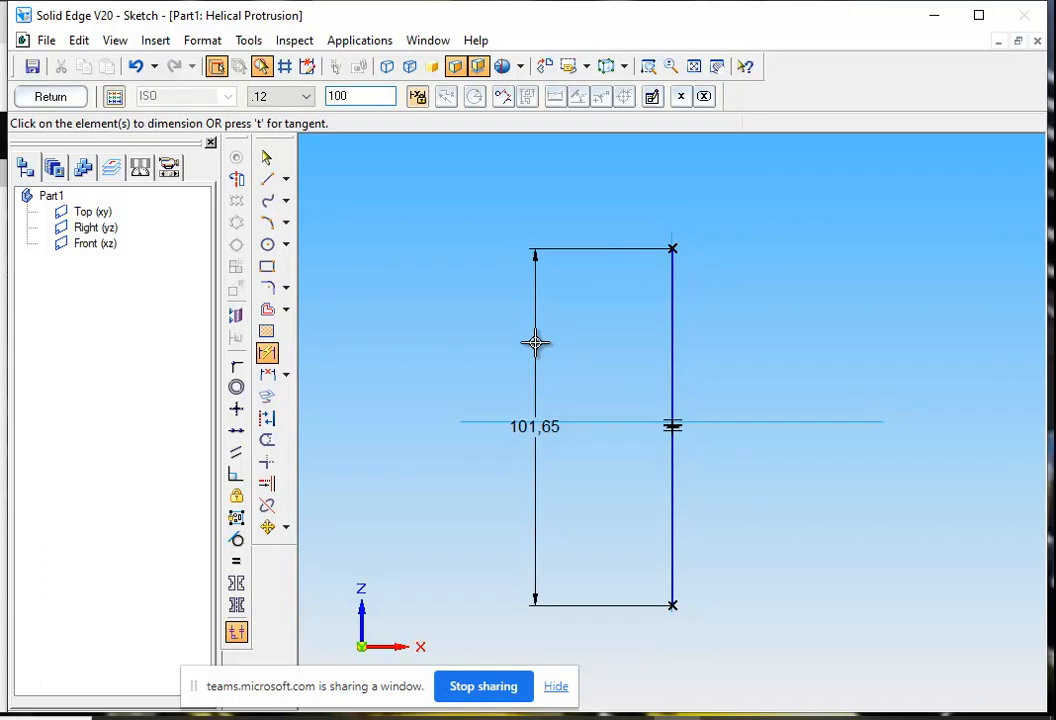
{"action": "key", "text": "Return"}
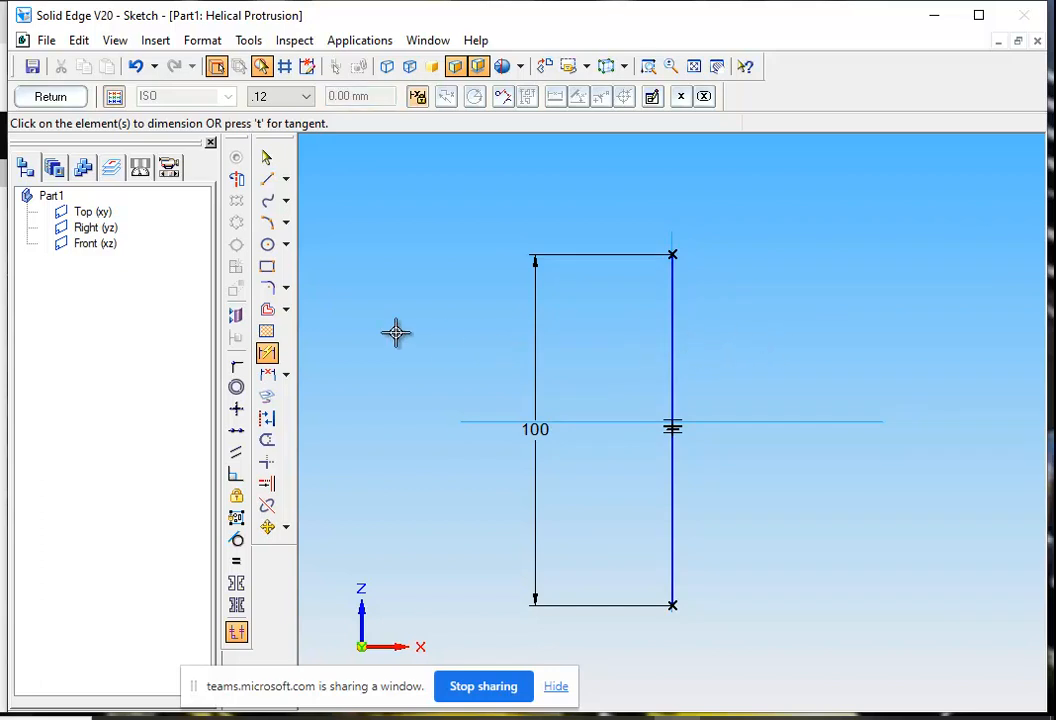
- Draw a 15 mm diameter circle to the right of the line, with its center level with the line's upper endpoint
{"action": "left_click", "coordinate": [268, 245]}
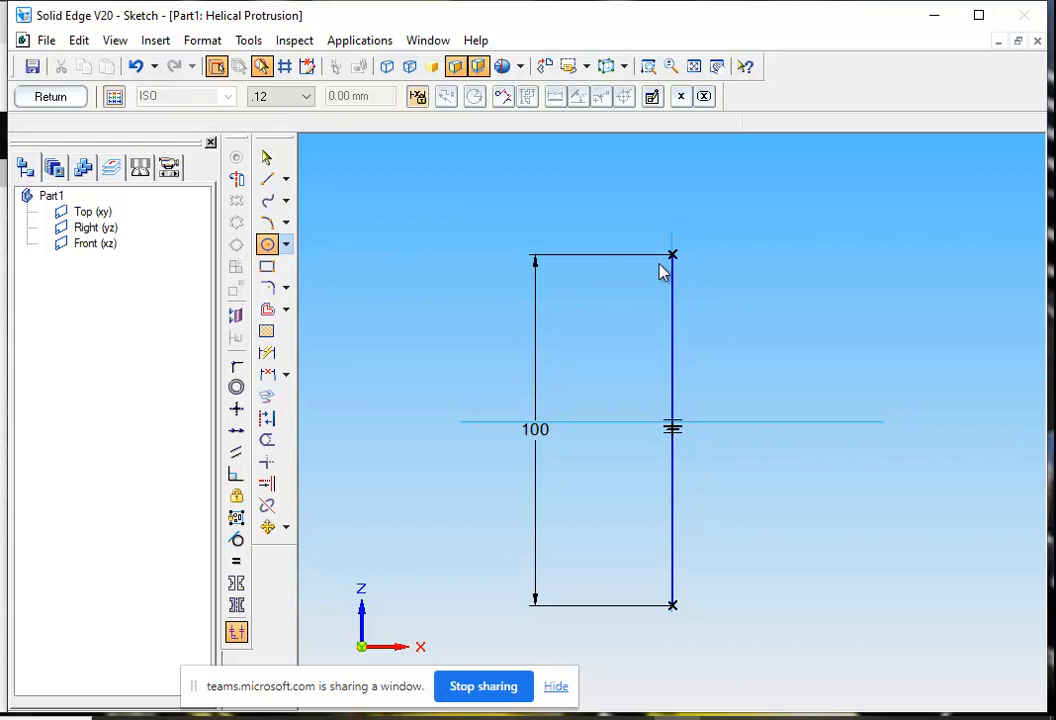
{"action": "left_click", "coordinate": [872, 255]}
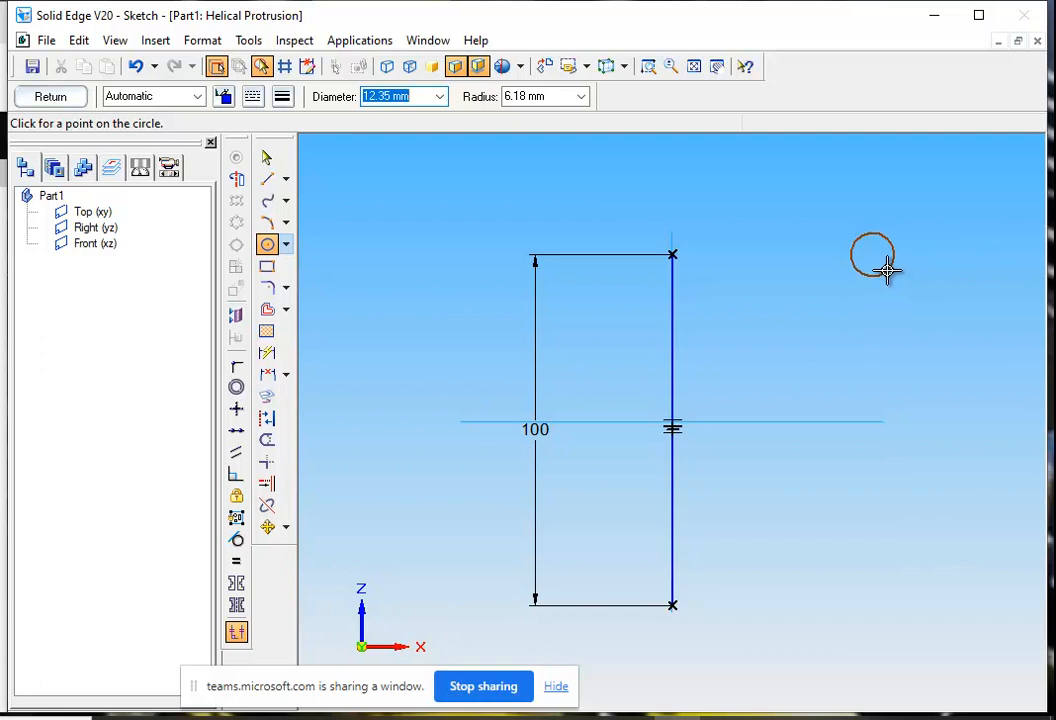
{"action": "type", "text": "1"}
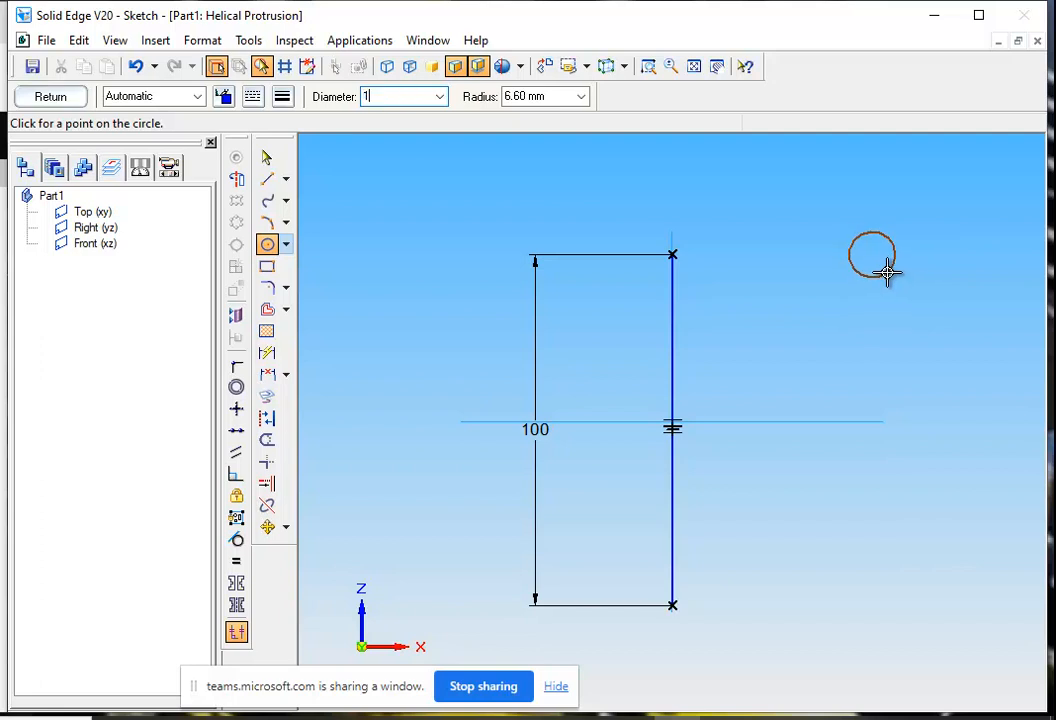
{"action": "type", "text": "5"}
{"action": "key", "text": "Return"}
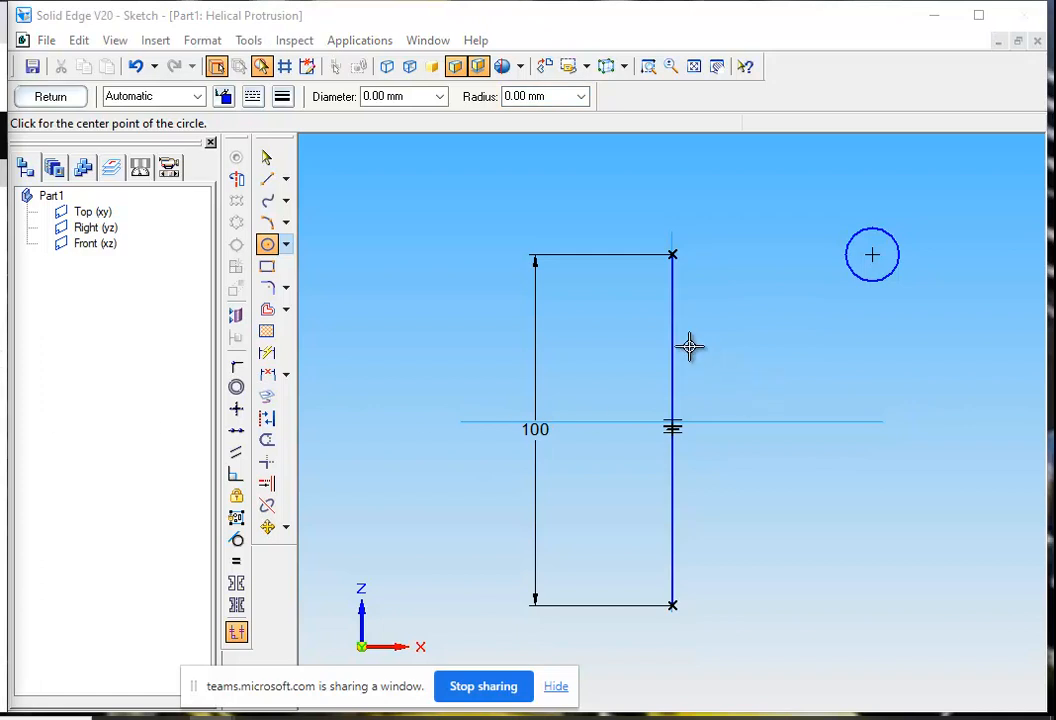
- Define the vertical line as the helix axis and finish the profile sketch
{"action": "left_click", "coordinate": [236, 180]}
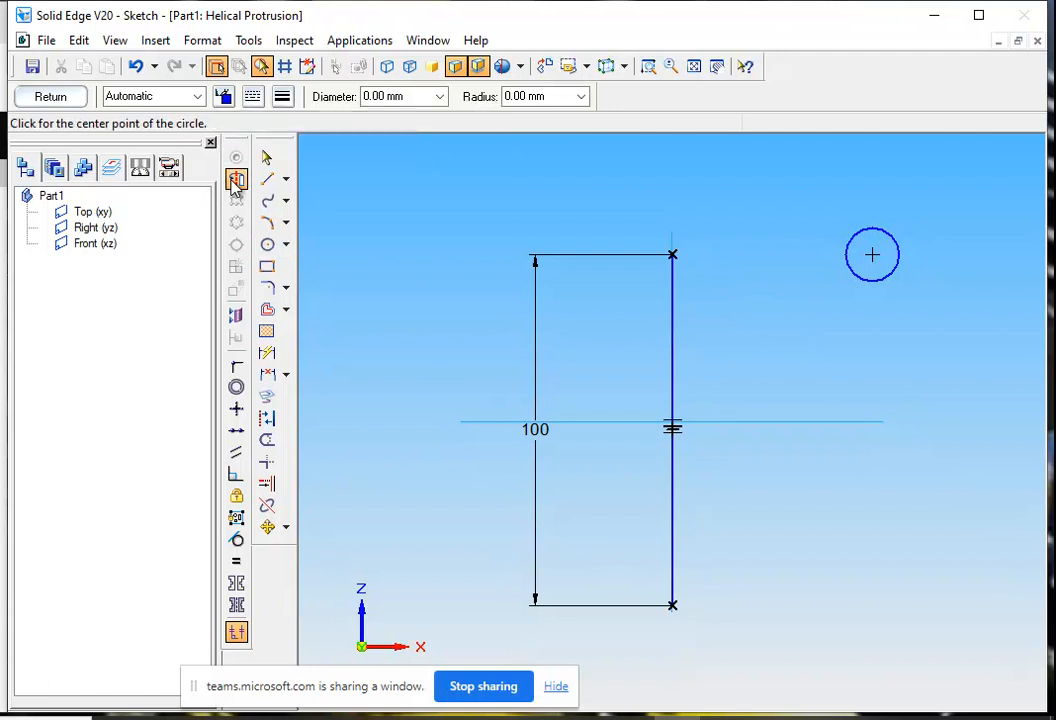
{"action": "left_click", "coordinate": [672, 287]}
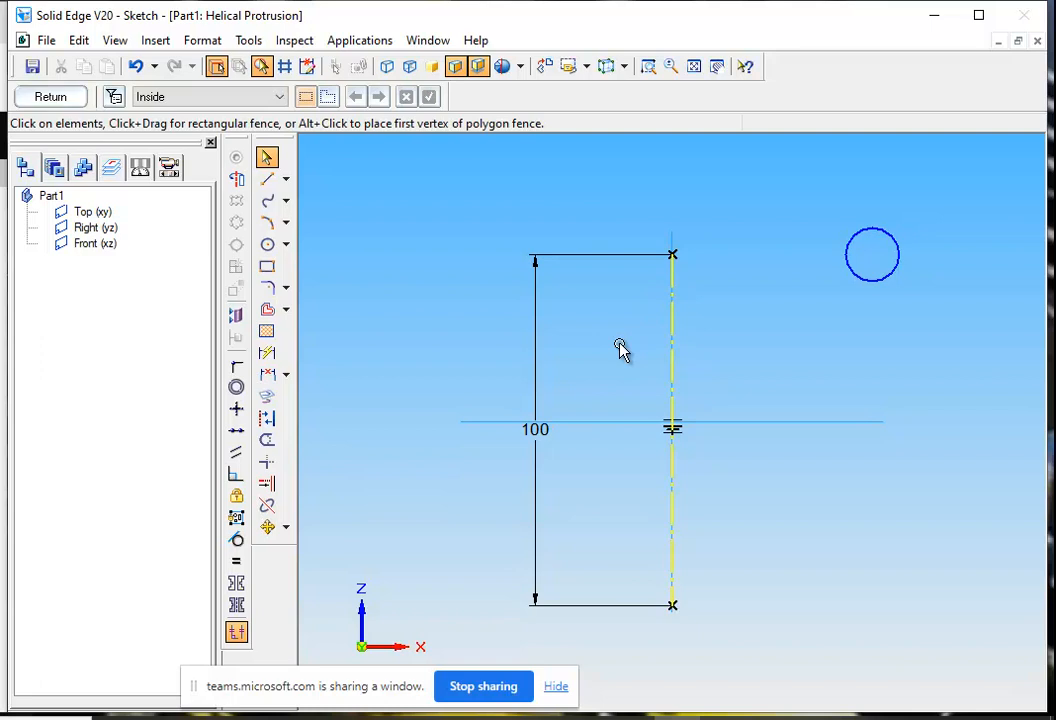
{"action": "left_click", "coordinate": [62, 99]}
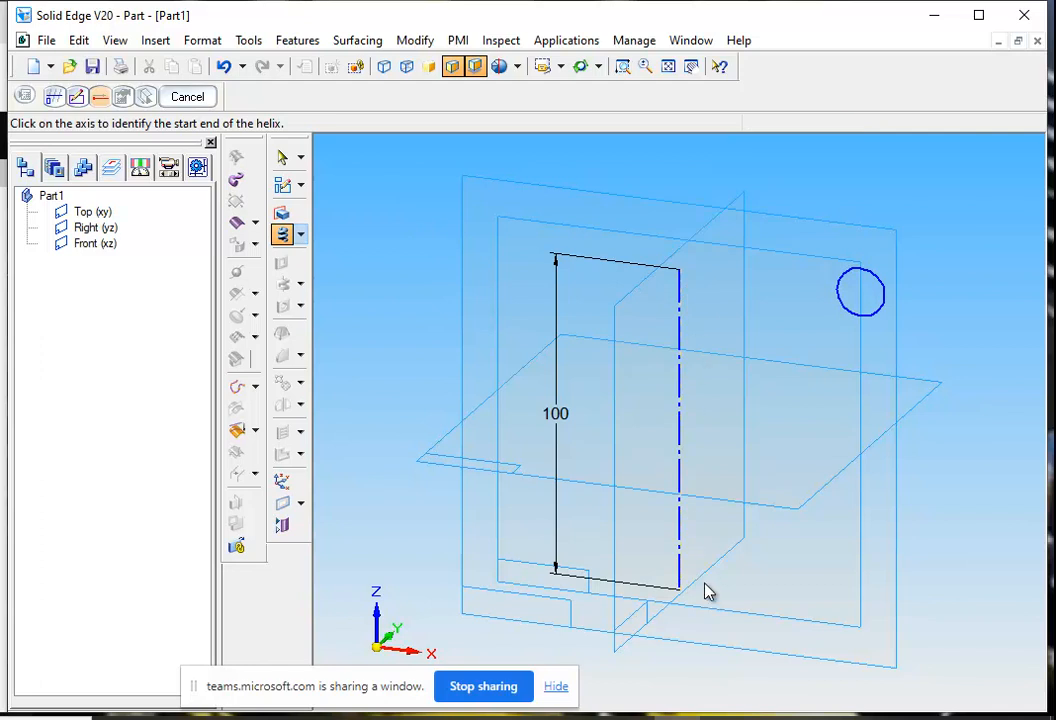
- Start the helix at the axis's upper end, set the pitch to 16 mm by axis length and pitch, and finish the protrusion
{"action": "left_click", "coordinate": [1, 370]}
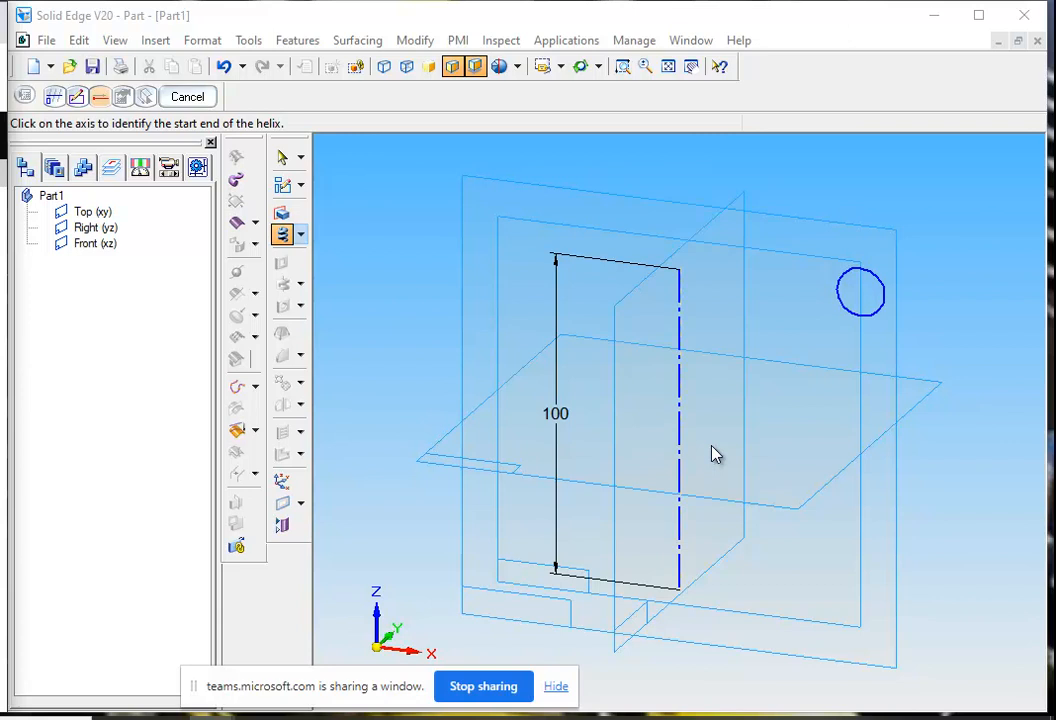
{"action": "left_click", "coordinate": [680, 278]}
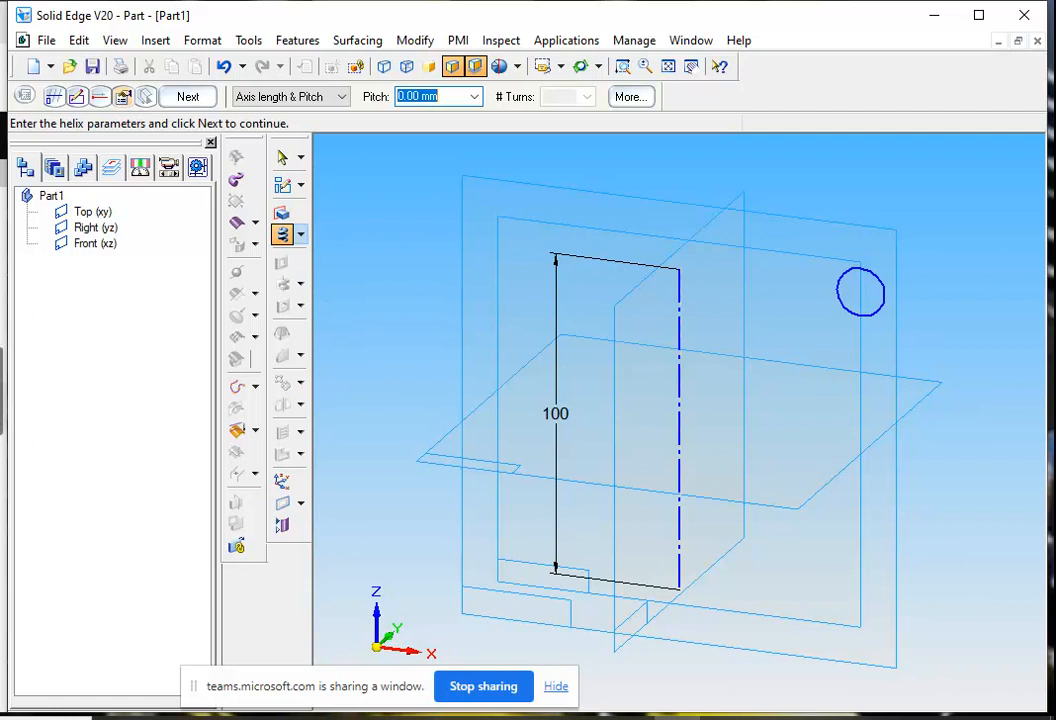
{"action": "left_click", "coordinate": [2, 380]}
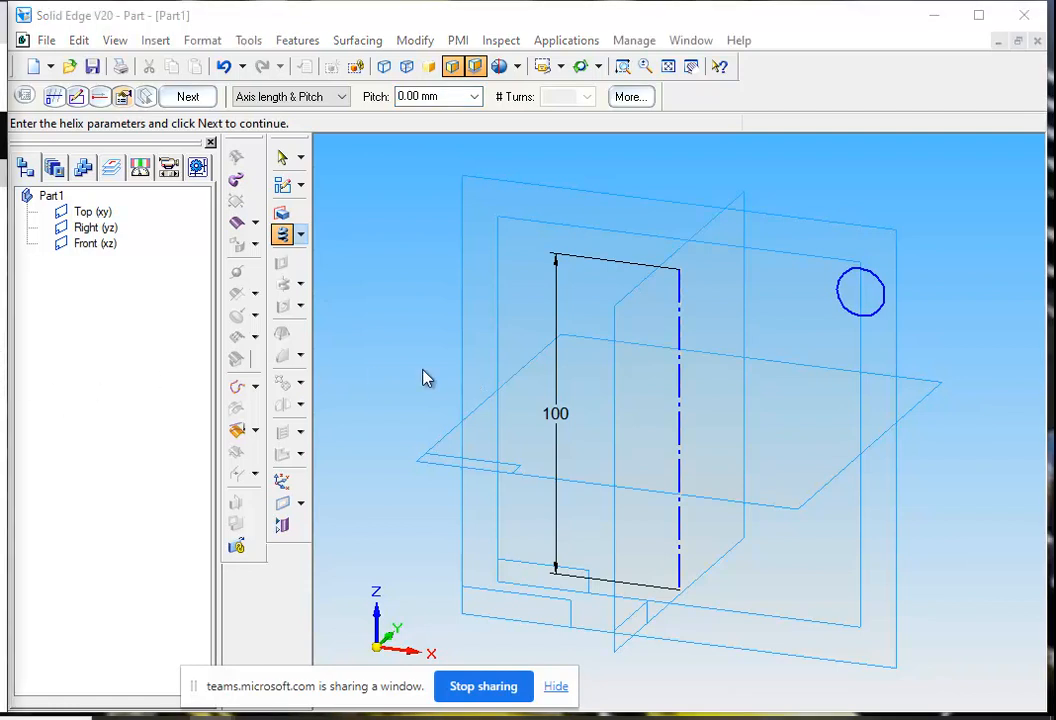
{"action": "left_click", "coordinate": [476, 96]}
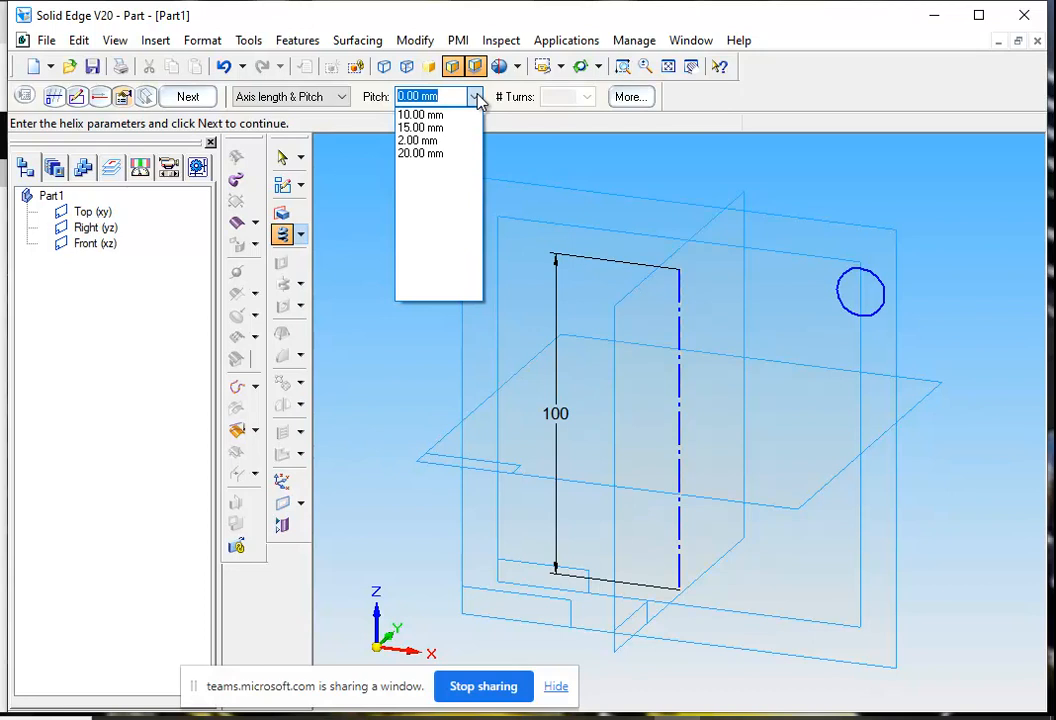
{"action": "type", "text": "16"}
{"action": "key", "text": "Return"}
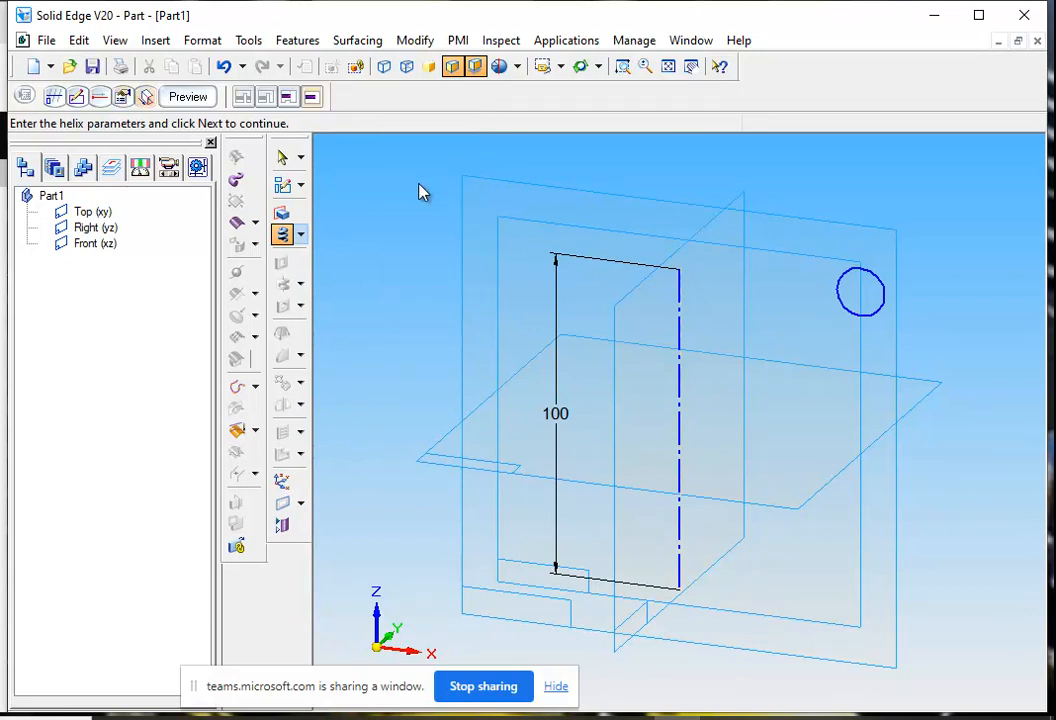
{"action": "left_click", "coordinate": [194, 100]}
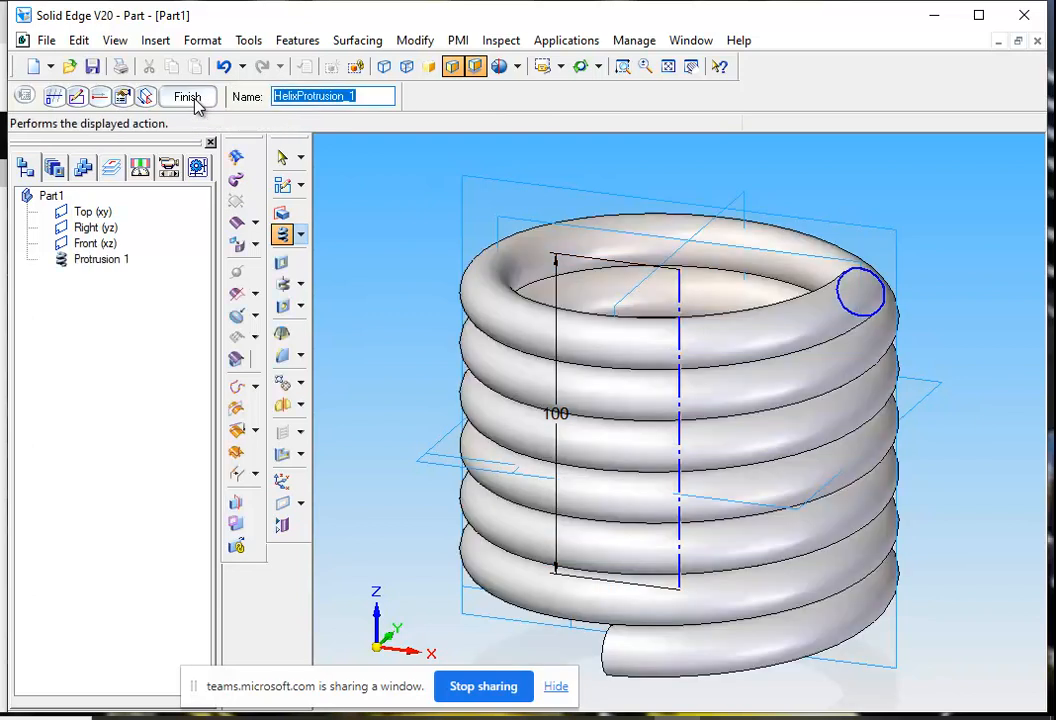
{"action": "left_click", "coordinate": [190, 98]}
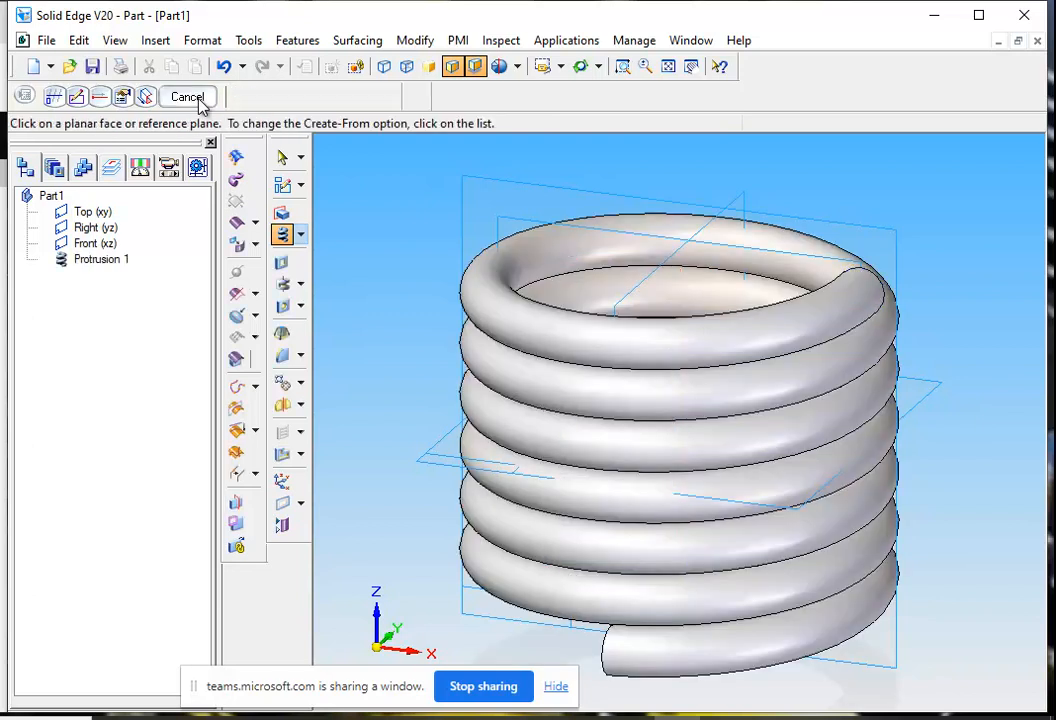
- Examine the spacing between the coil turns from a nearly frontal view
{"action": "left_click", "coordinate": [580, 66]}
{"action": "mouse_move", "coordinate": [462, 290]}
{"action": "left_mouse_down"}
{"action": "mouse_move", "coordinate": [445, 313]}
{"action": "mouse_move", "coordinate": [450, 229]}
{"action": "mouse_move", "coordinate": [473, 311]}
{"action": "mouse_move", "coordinate": [467, 288]}
{"action": "left_mouse_up"}
{"action": "left_click", "coordinate": [134, 97]}
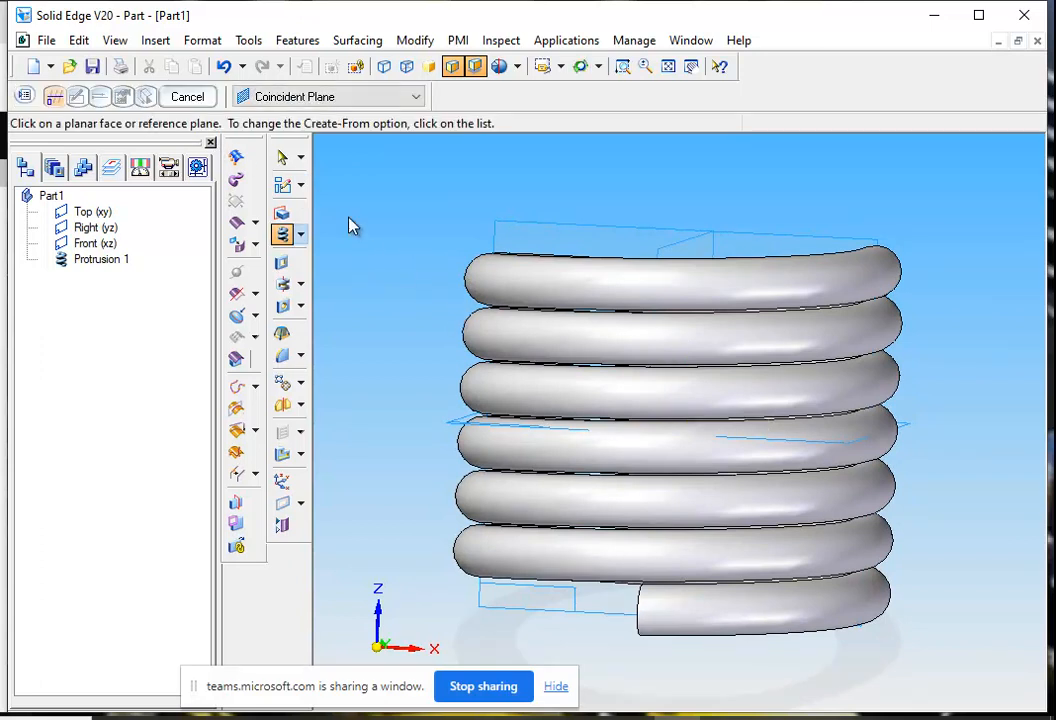
{"action": "left_click", "coordinate": [579, 67]}
{"action": "left_click_drag", "start_coordinate": [417, 264], "coordinate": [640, 373]}
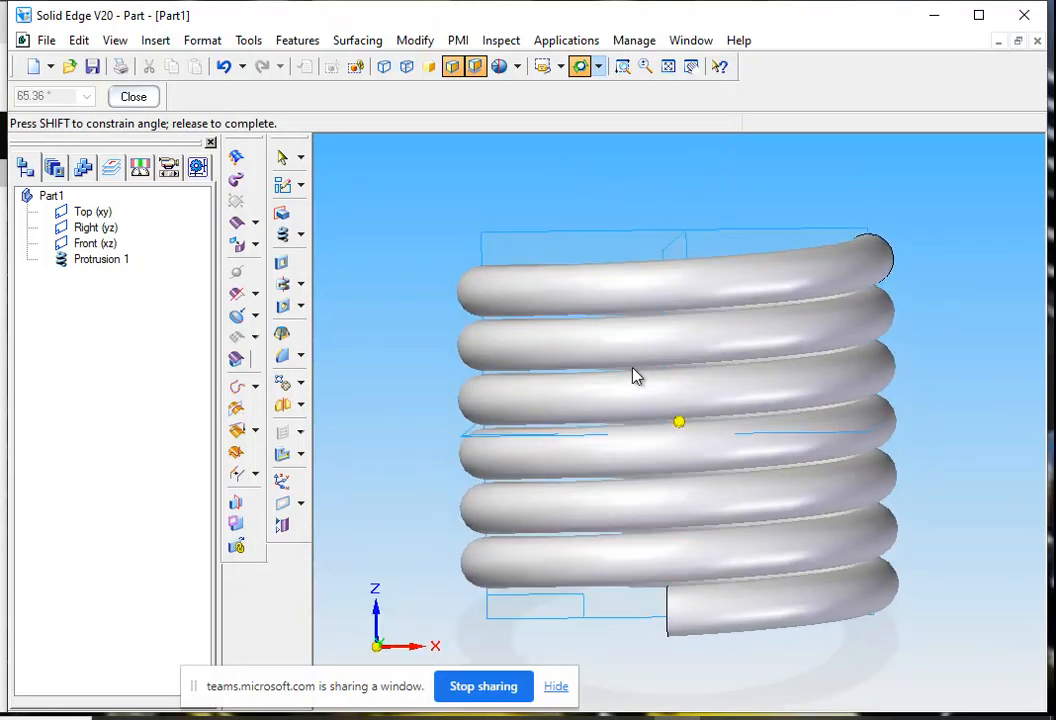
{"action": "left_click_drag", "start_coordinate": [636, 376], "coordinate": [618, 377]}
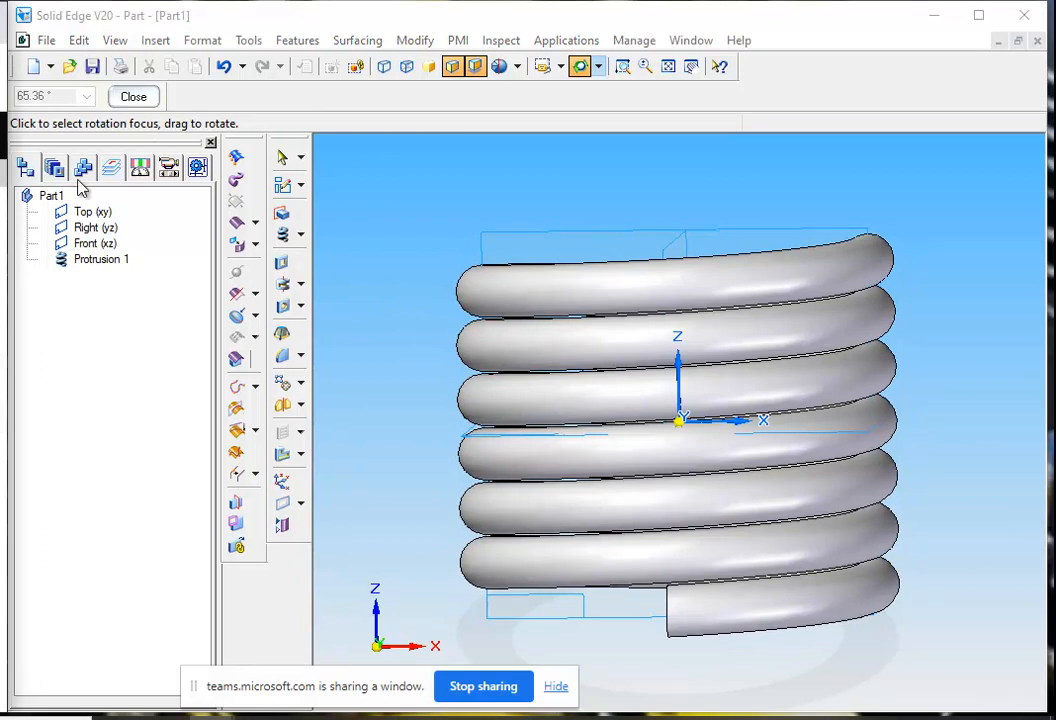
{"action": "left_click", "coordinate": [124, 96]}
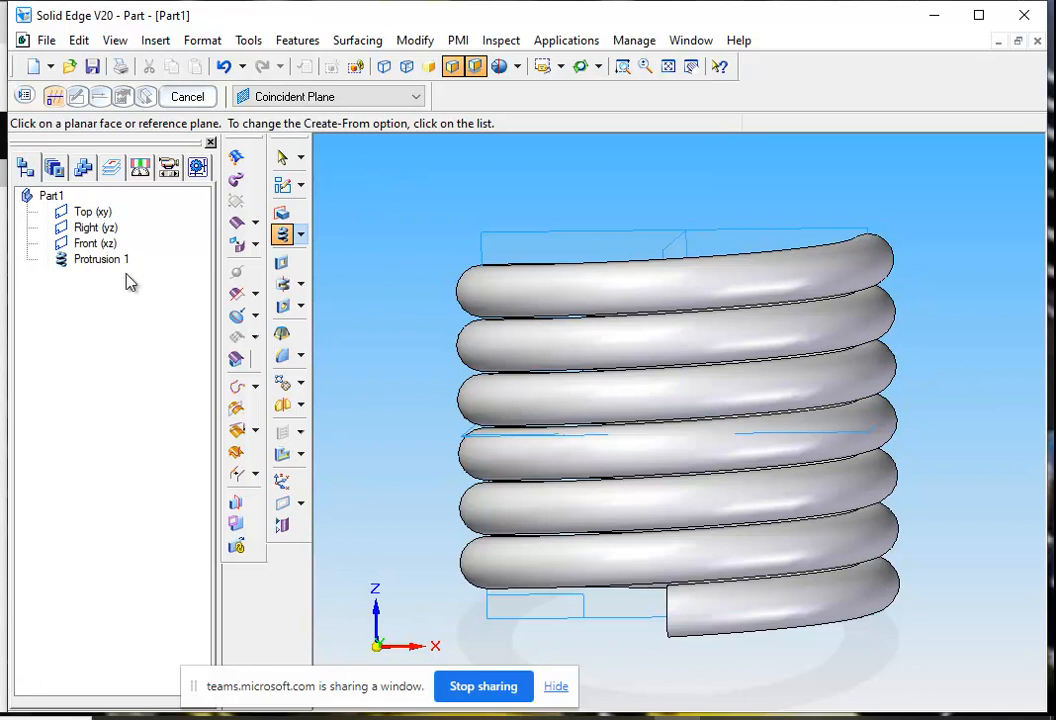
{"action": "left_click", "coordinate": [25, 96]}
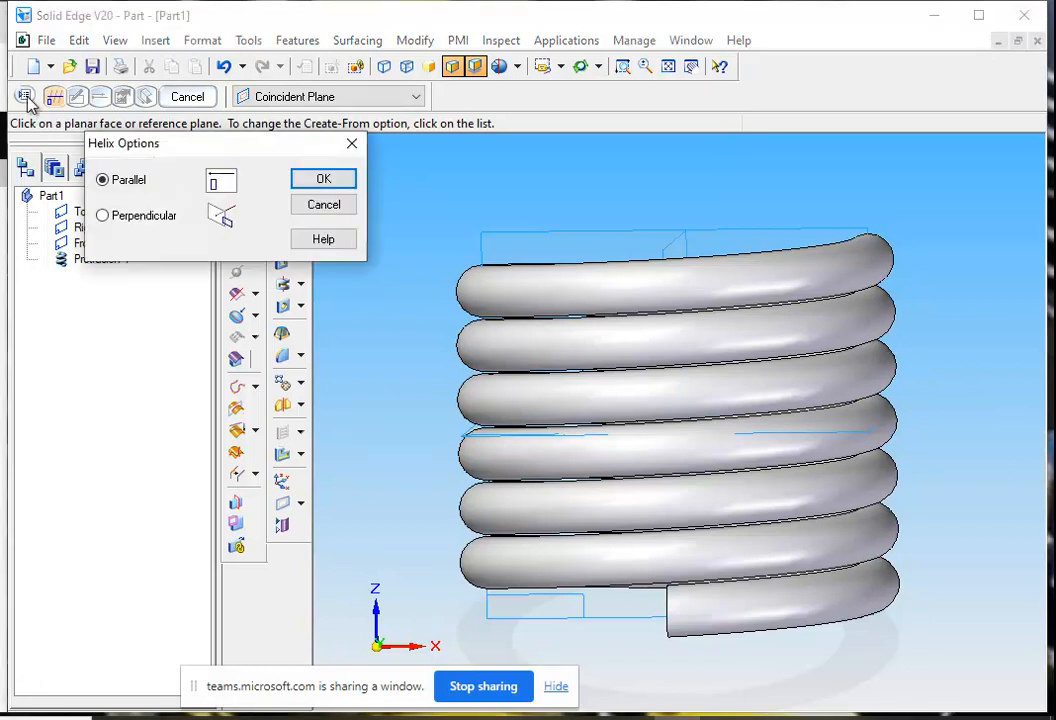
{"action": "left_click", "coordinate": [330, 185]}
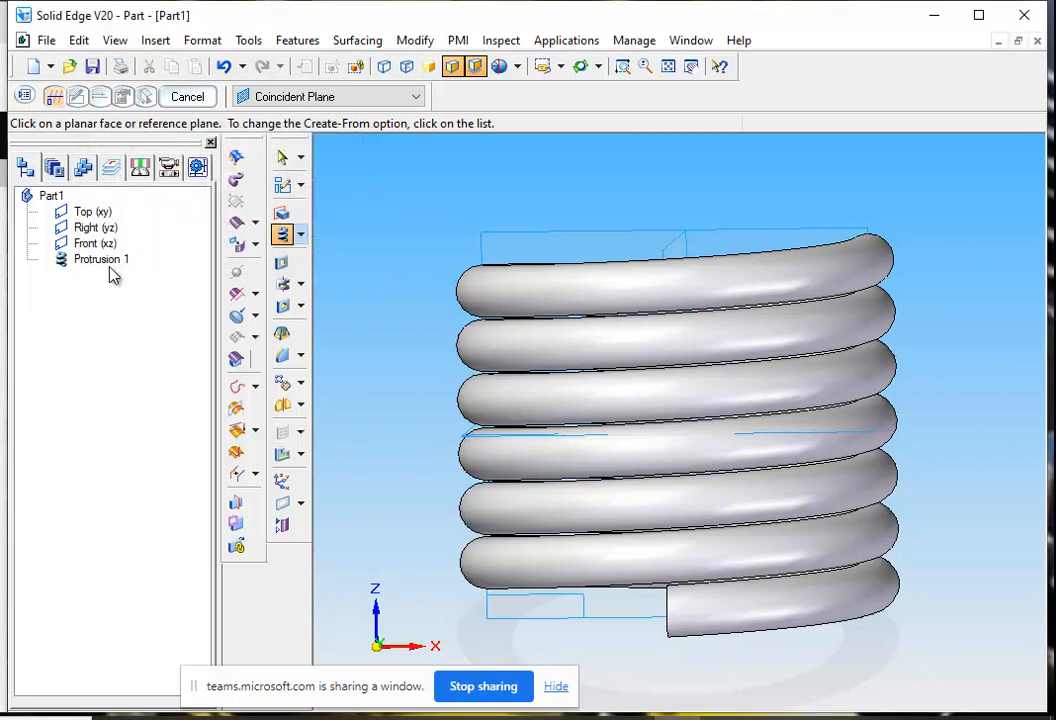
{"action": "left_click", "coordinate": [186, 97]}
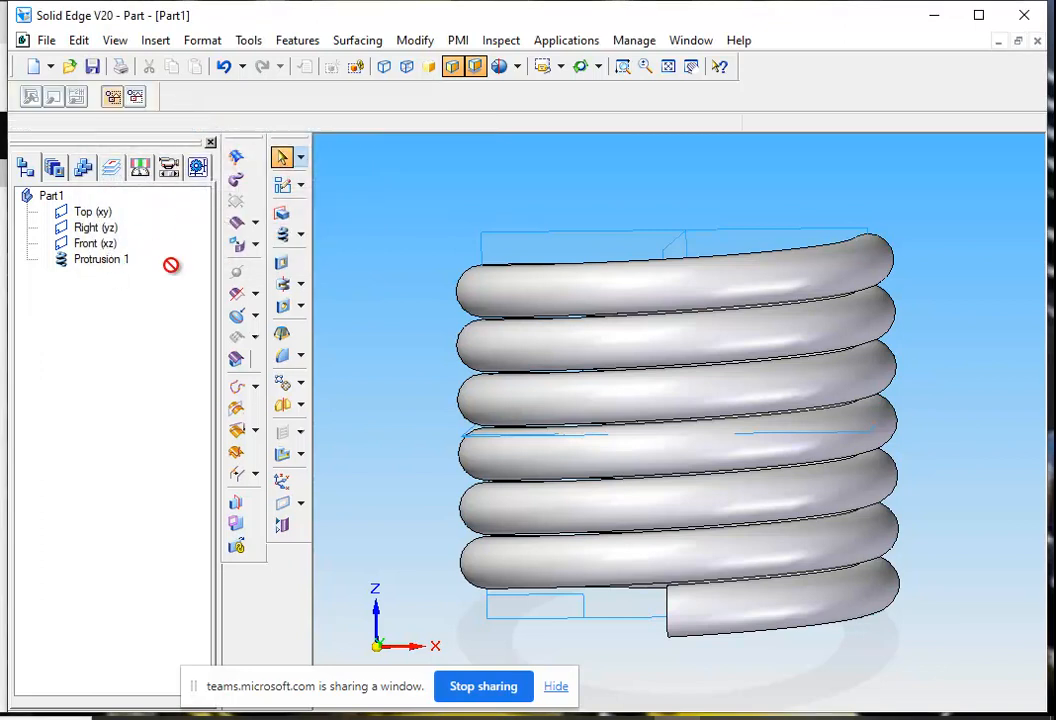
- Edit the existing helical protrusion and set its pitch to 32 mm
{"action": "left_click", "coordinate": [109, 264]}
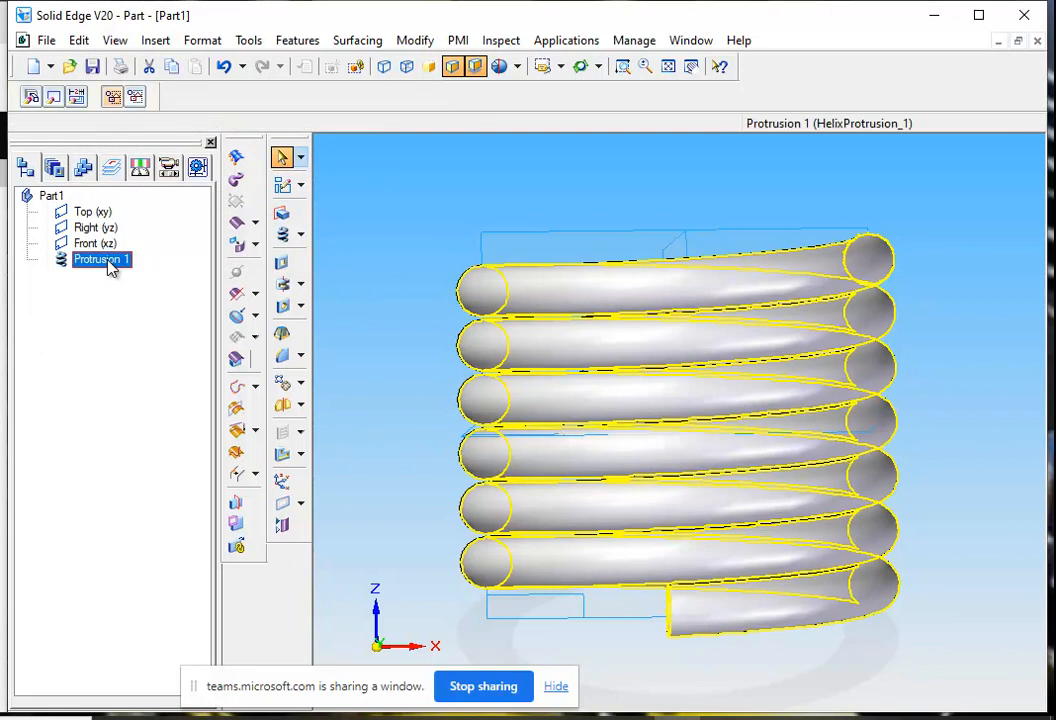
{"action": "left_click", "coordinate": [51, 97]}
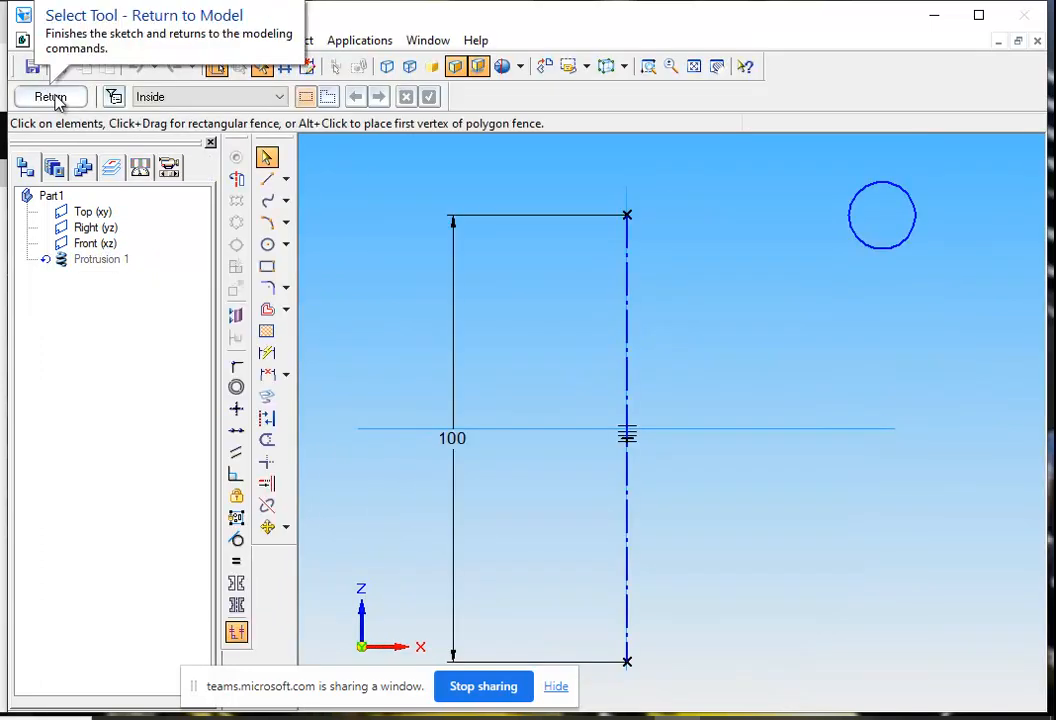
{"action": "left_click", "coordinate": [52, 98]}
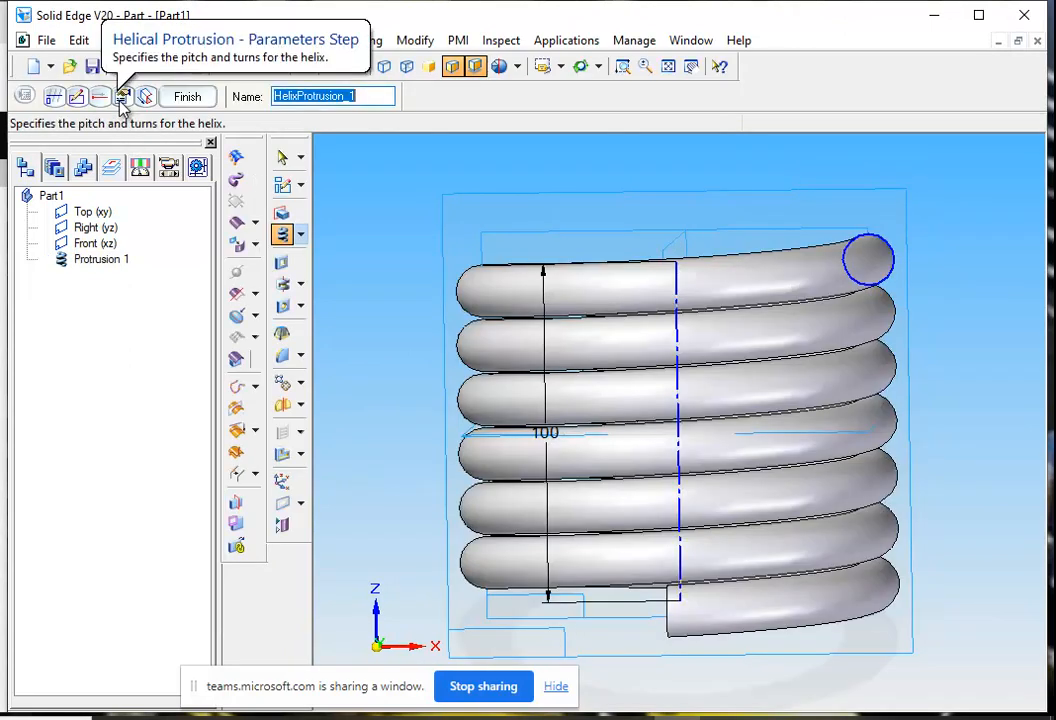
{"action": "left_click", "coordinate": [122, 96]}
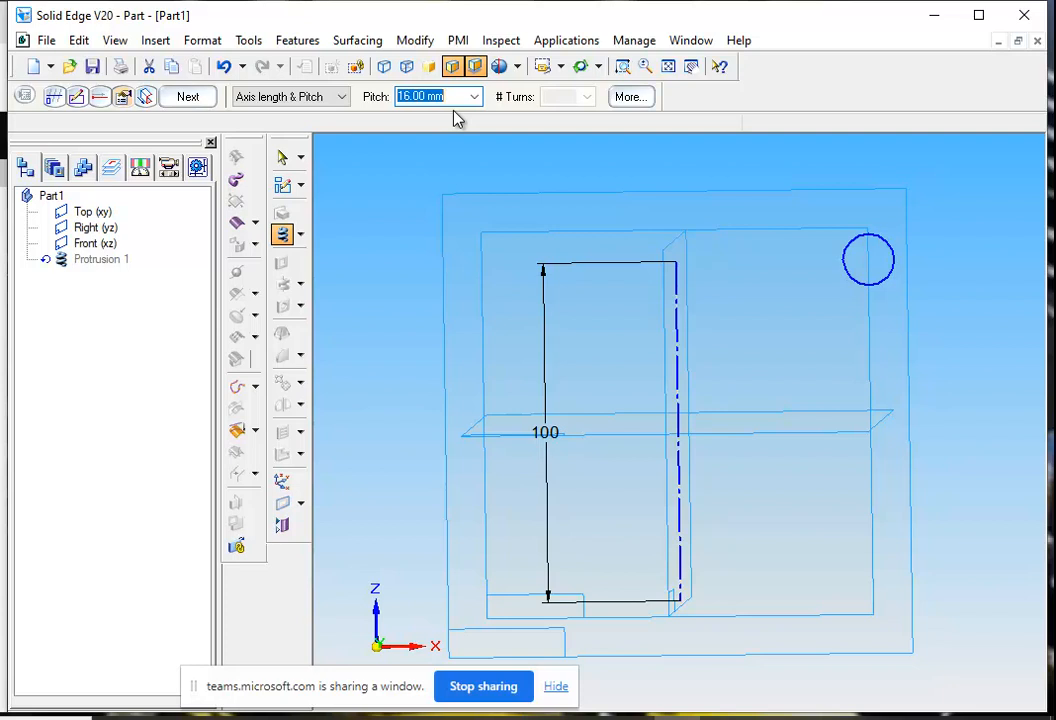
{"action": "type", "text": "32"}
{"action": "key", "text": "Return"}
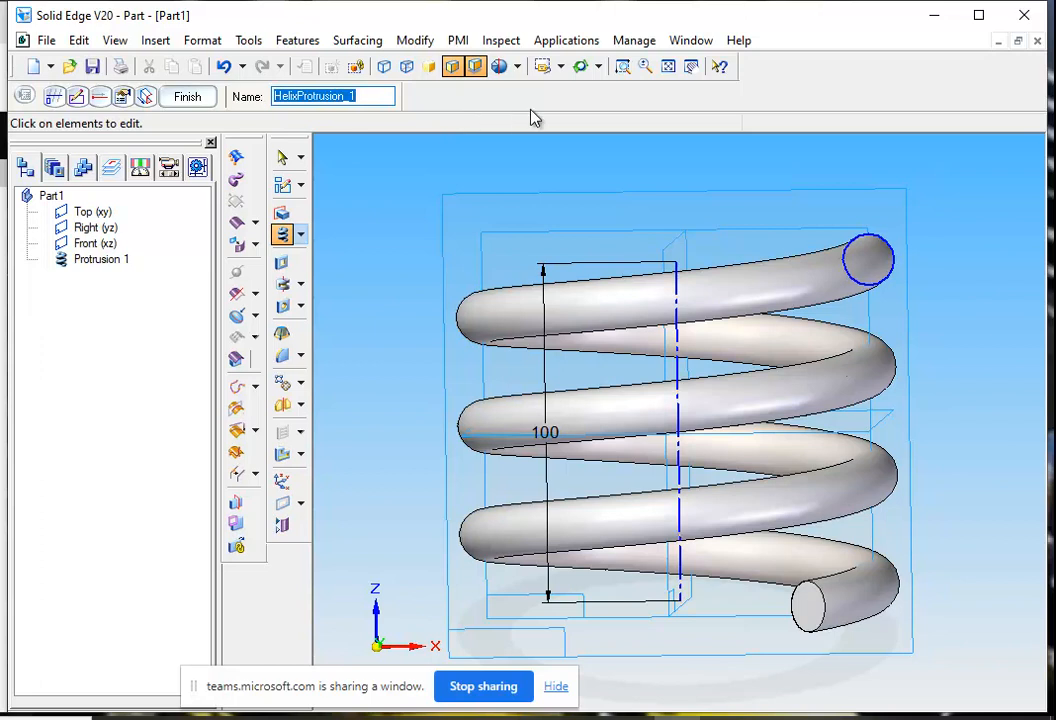
- Inspect the 32 mm pitch spring from a rotated angle and orient the model to the front view
{"action": "left_click", "coordinate": [580, 66]}
{"action": "left_click_drag", "start_coordinate": [573, 235], "coordinate": [497, 207]}
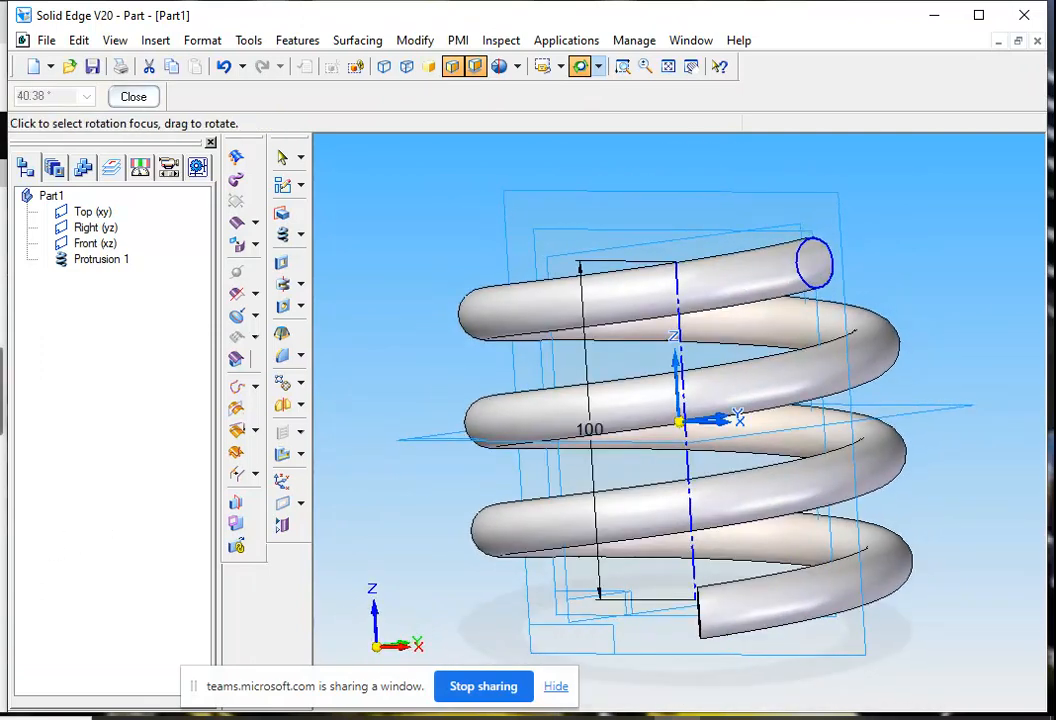
{"action": "left_click", "coordinate": [1, 531]}
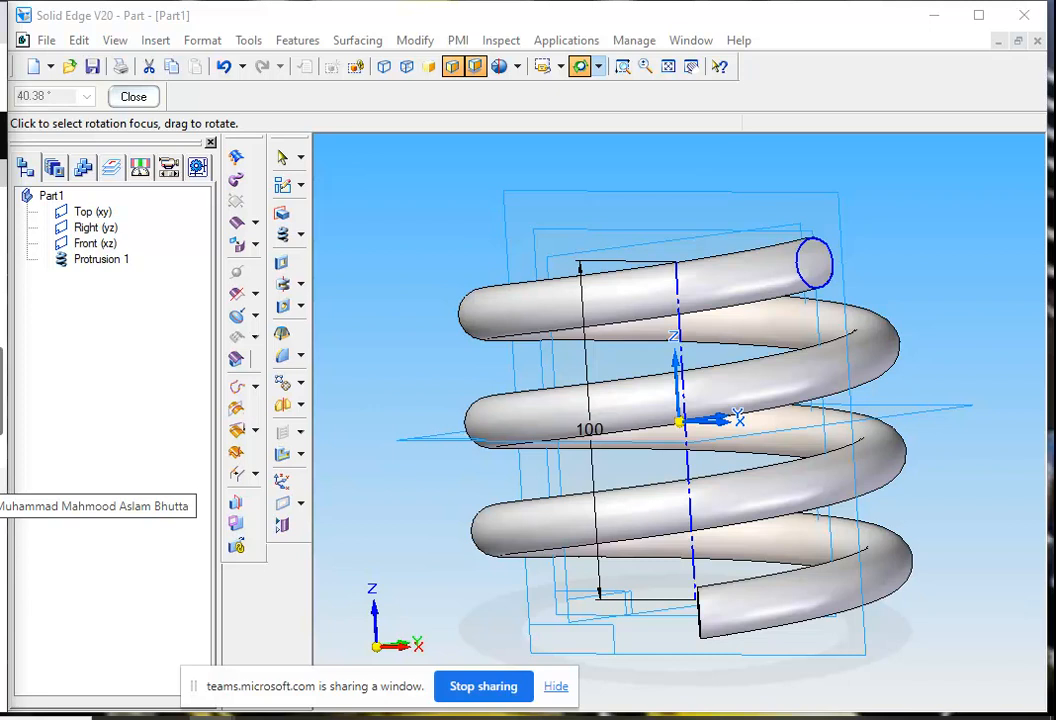
{"action": "left_click", "coordinate": [141, 104]}
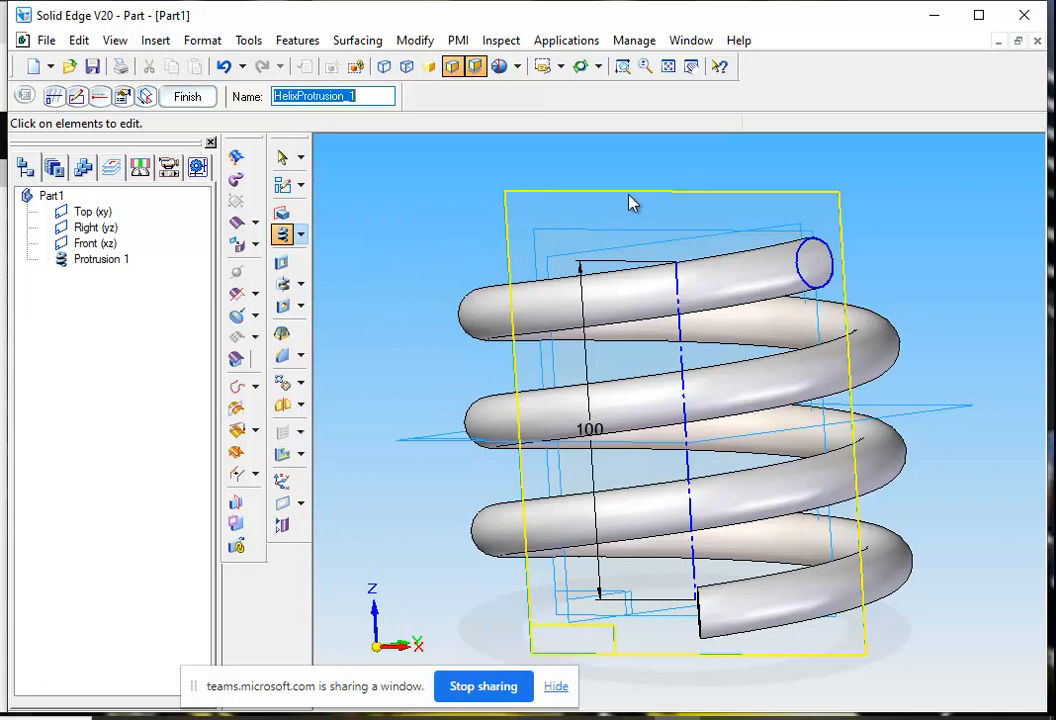
{"action": "left_click", "coordinate": [561, 68]}
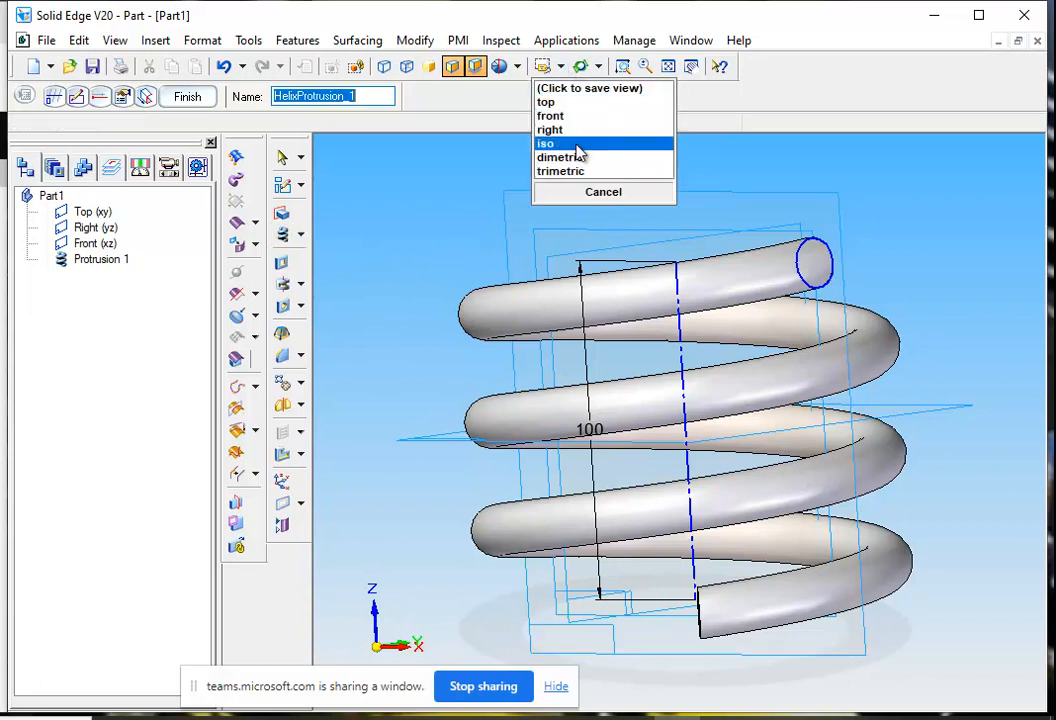
{"action": "left_click", "coordinate": [571, 119]}
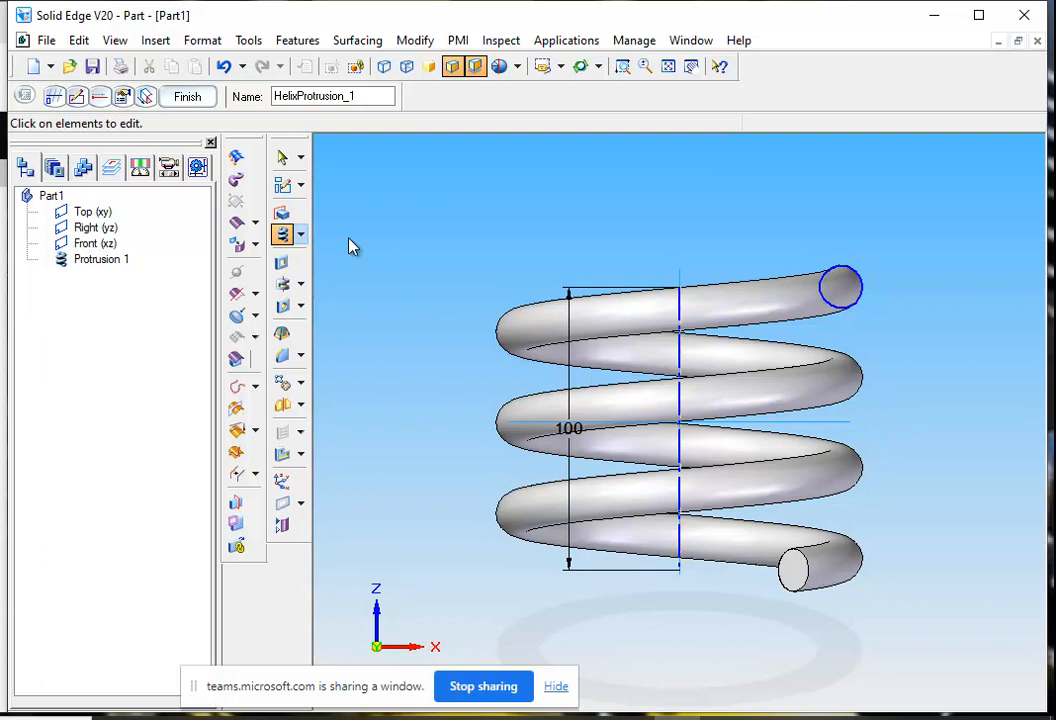
- Try starting the helix at the axis's lower end, fit the model in view, and return the start to the upper end
{"action": "left_click", "coordinate": [100, 97]}
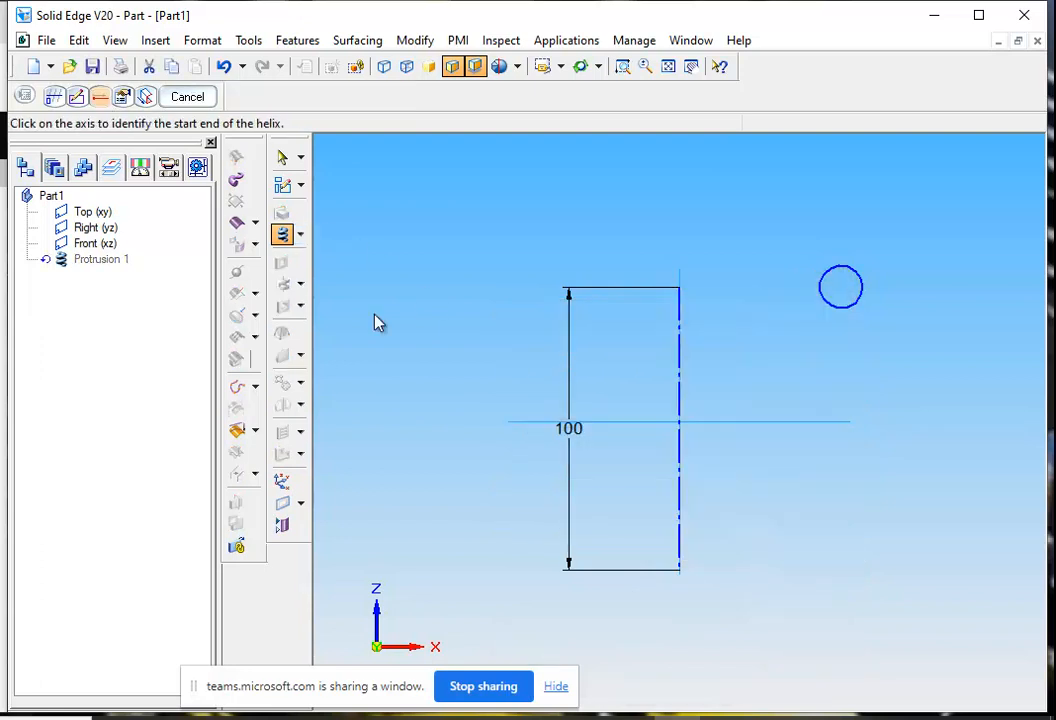
{"action": "left_click", "coordinate": [681, 574]}
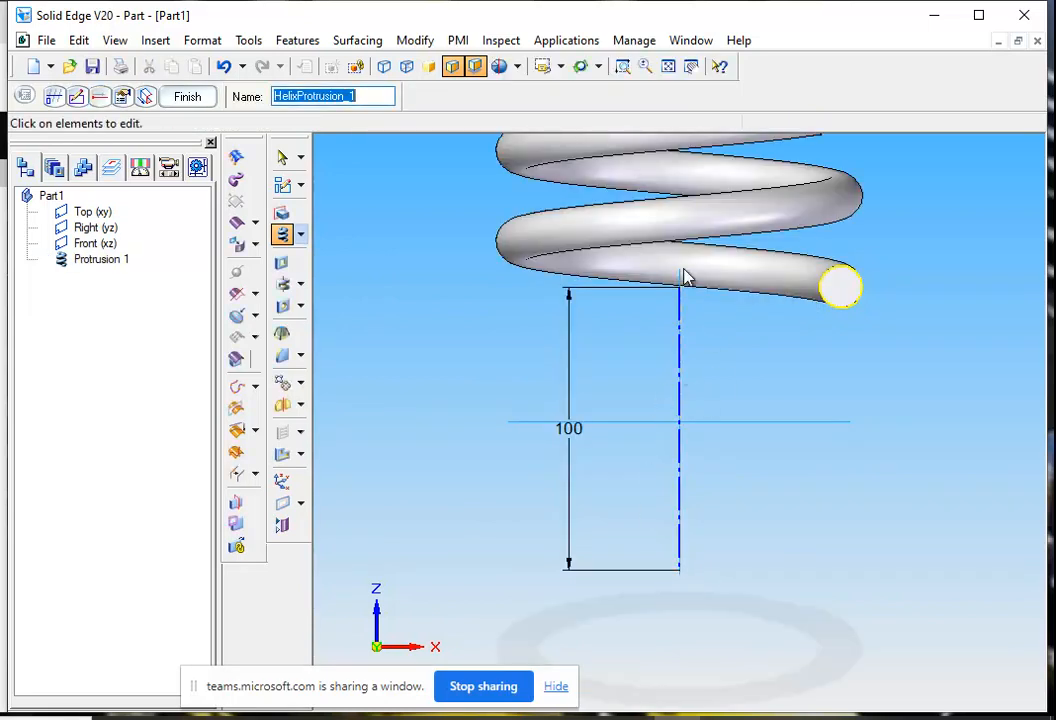
{"action": "left_click", "coordinate": [668, 66]}
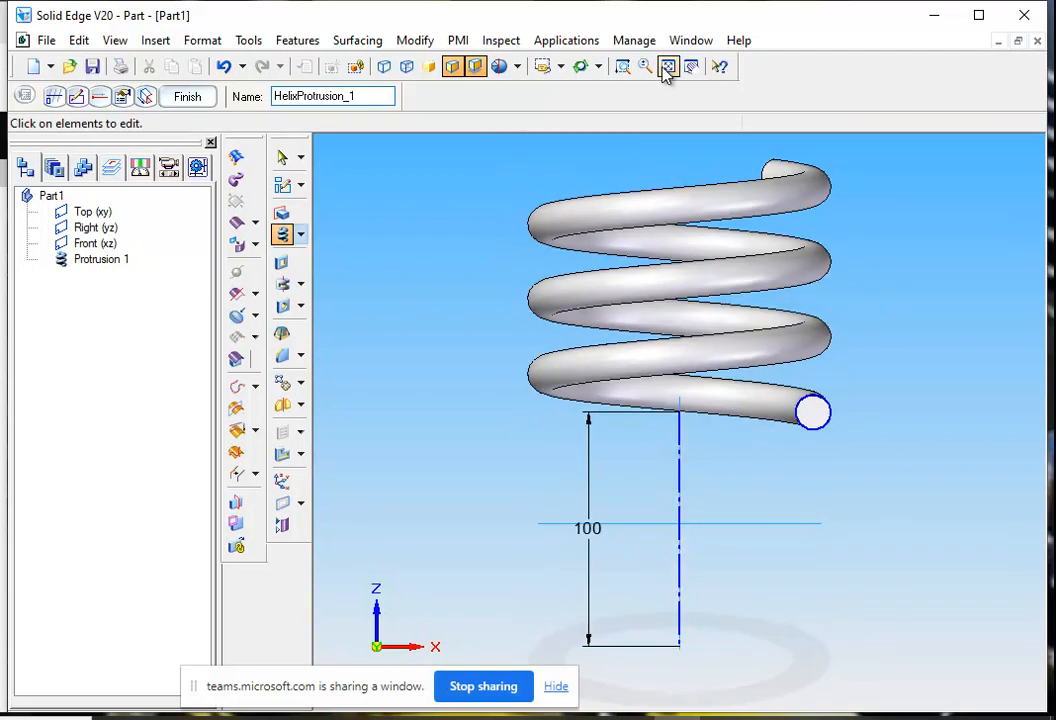
{"action": "left_click", "coordinate": [99, 96]}
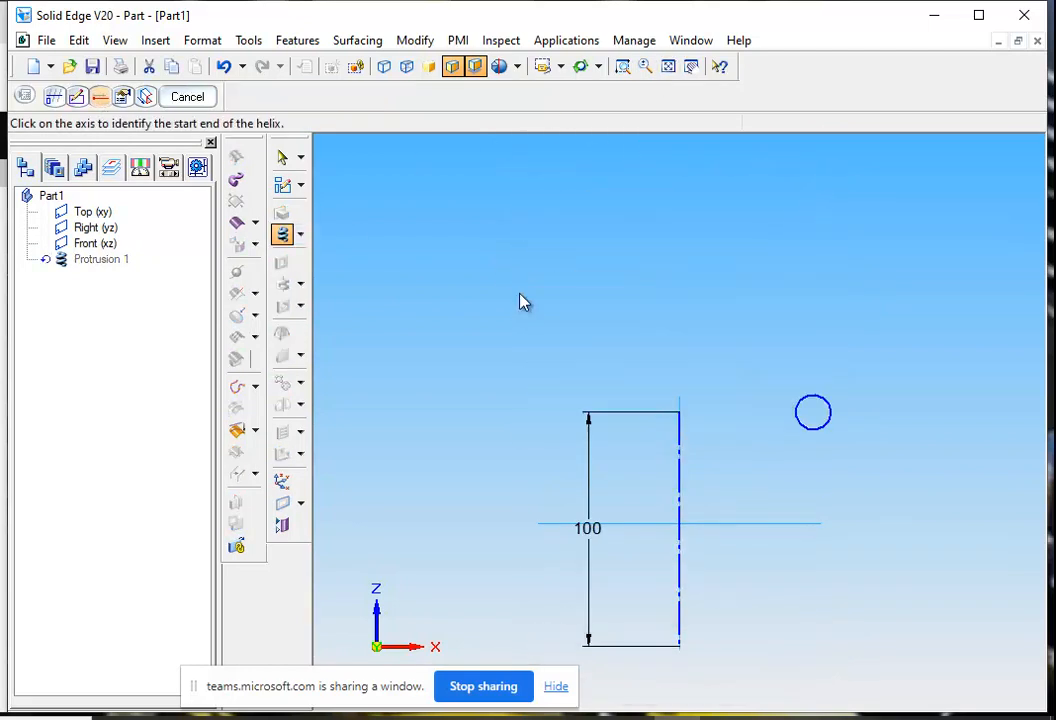
{"action": "left_click", "coordinate": [683, 417]}
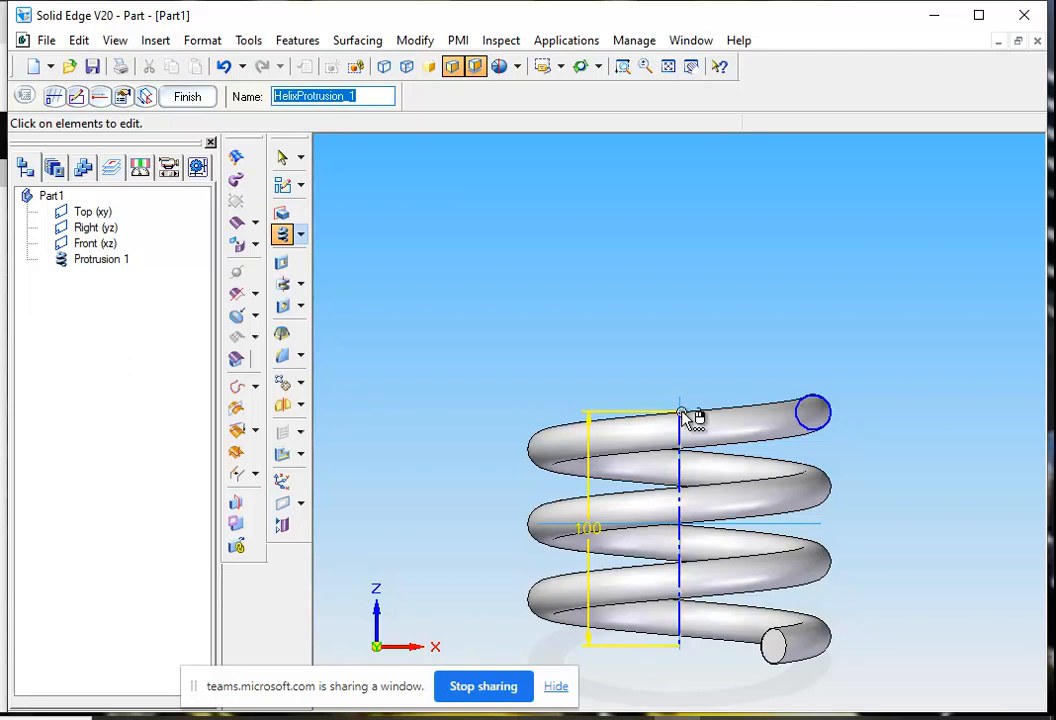
- Compare both start ends by alternating the helix start between the axis's lower and upper ends twice, finishing at the upper end
{"action": "left_click", "coordinate": [101, 97]}
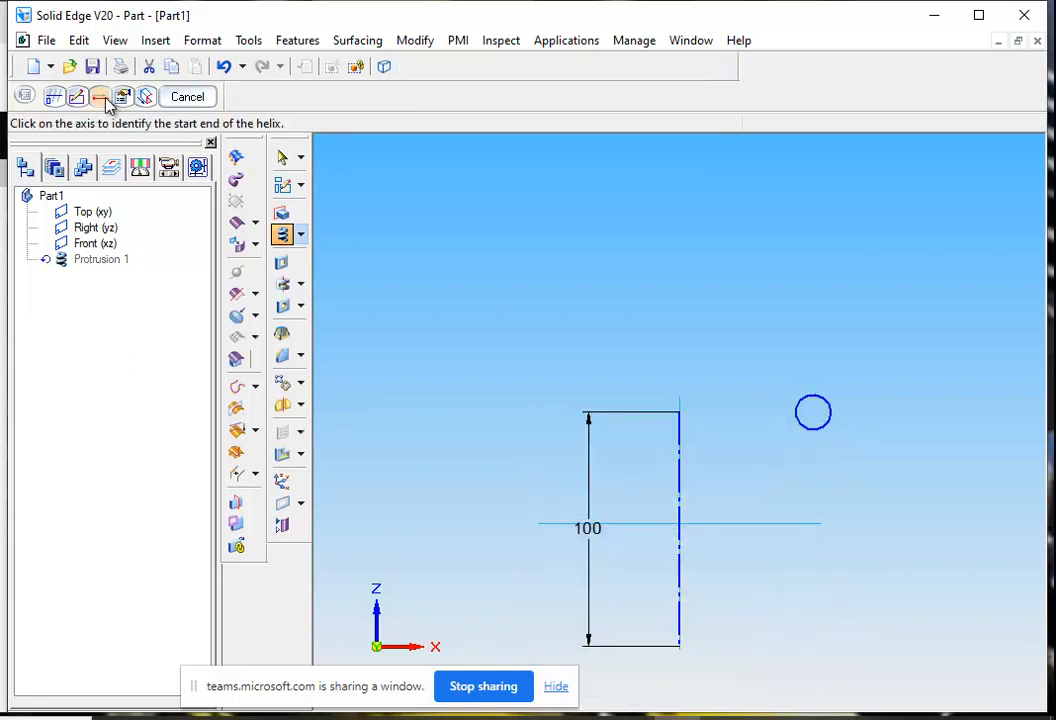
{"action": "left_click", "coordinate": [681, 648]}
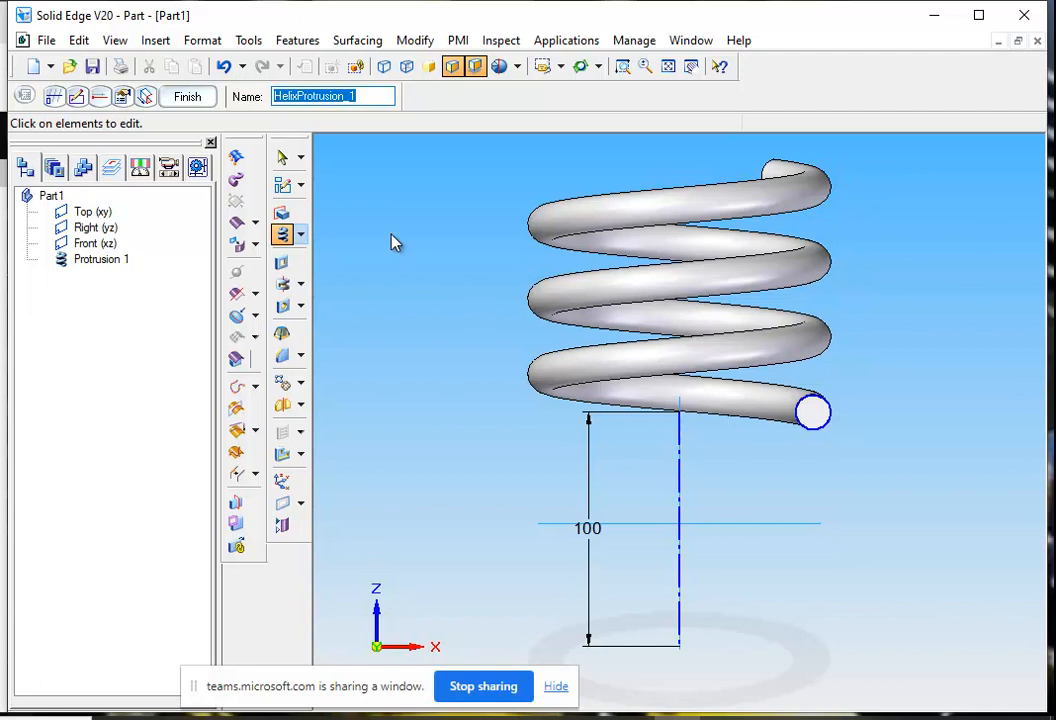
{"action": "left_click", "coordinate": [99, 96]}
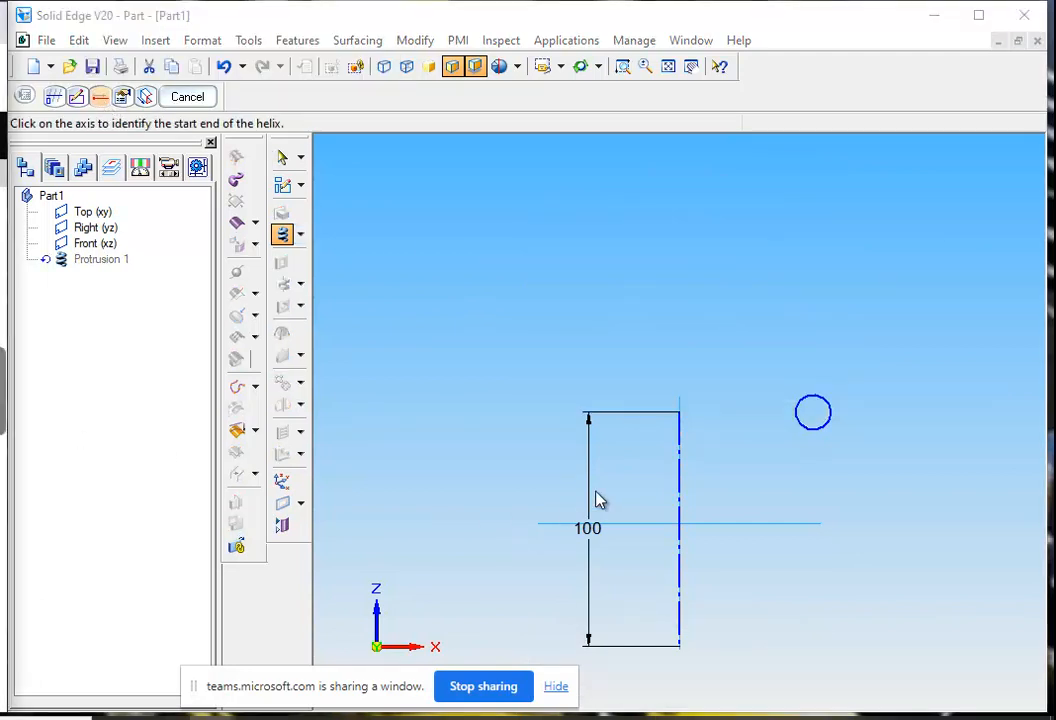
{"action": "left_click", "coordinate": [679, 416]}
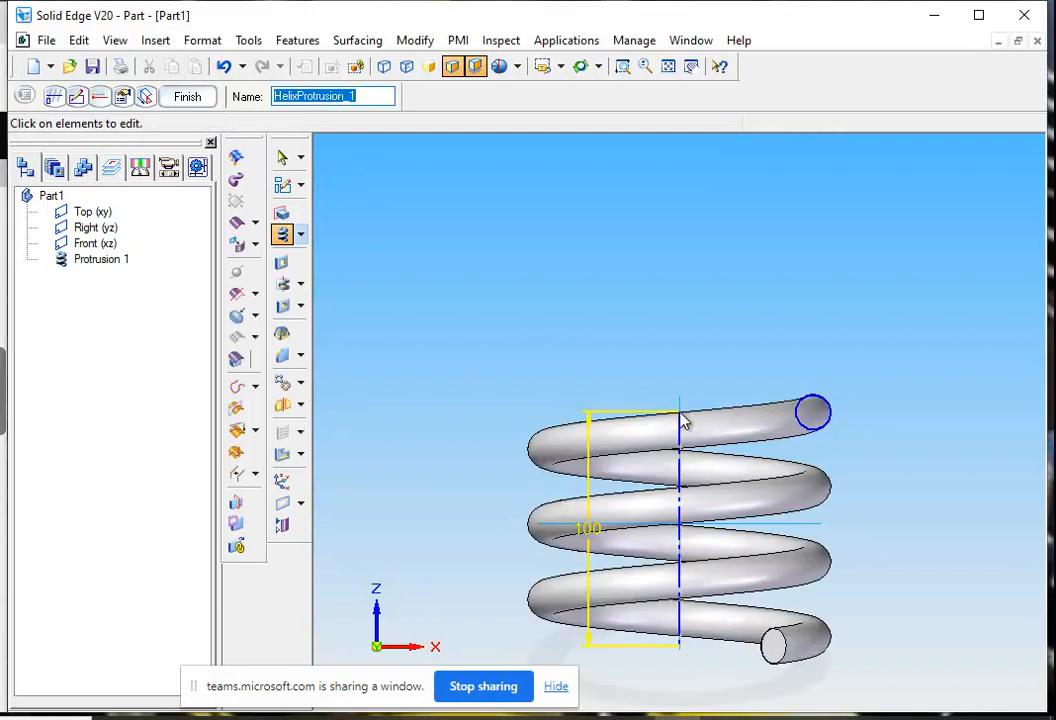
{"action": "left_click", "coordinate": [99, 96]}
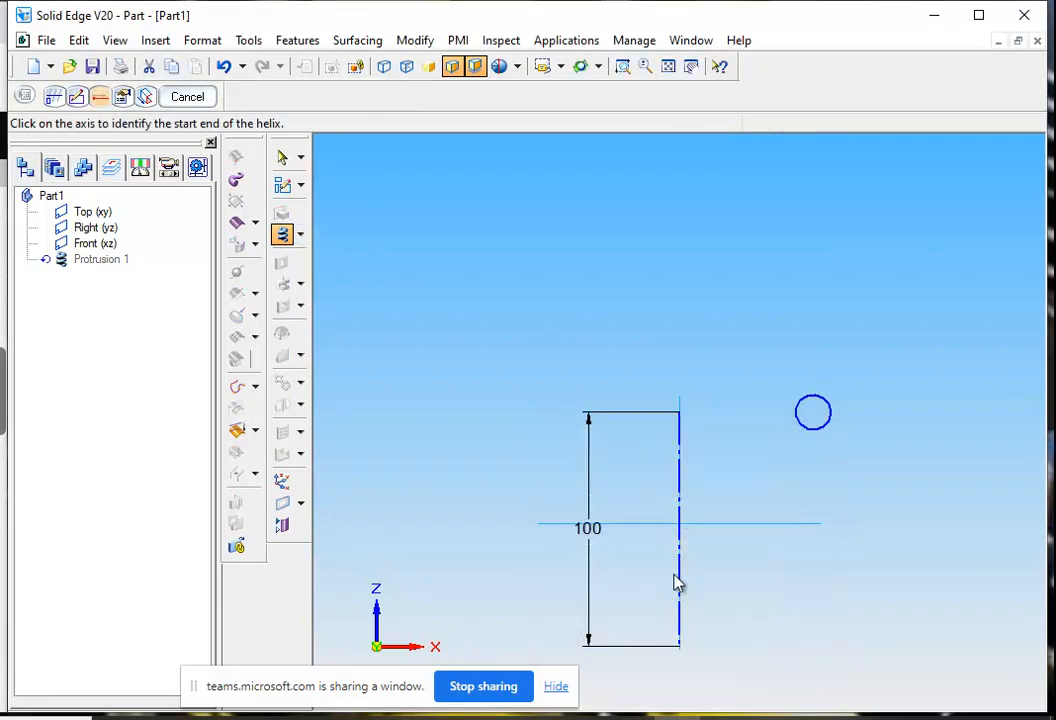
{"action": "left_click", "coordinate": [683, 651]}
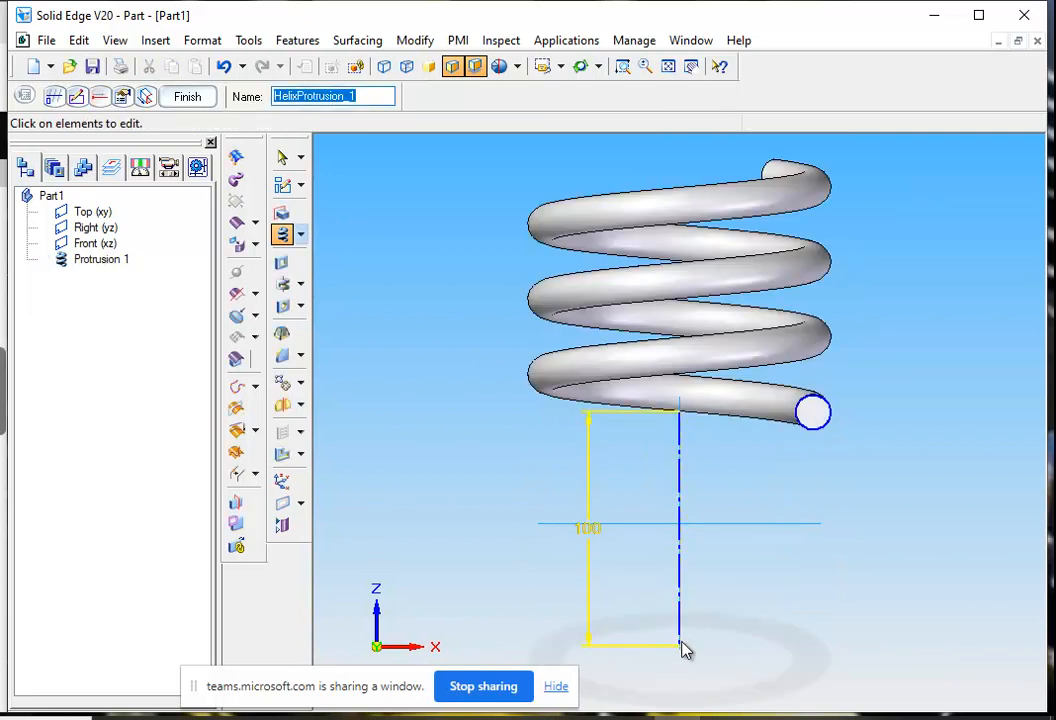
{"action": "left_click", "coordinate": [99, 96]}
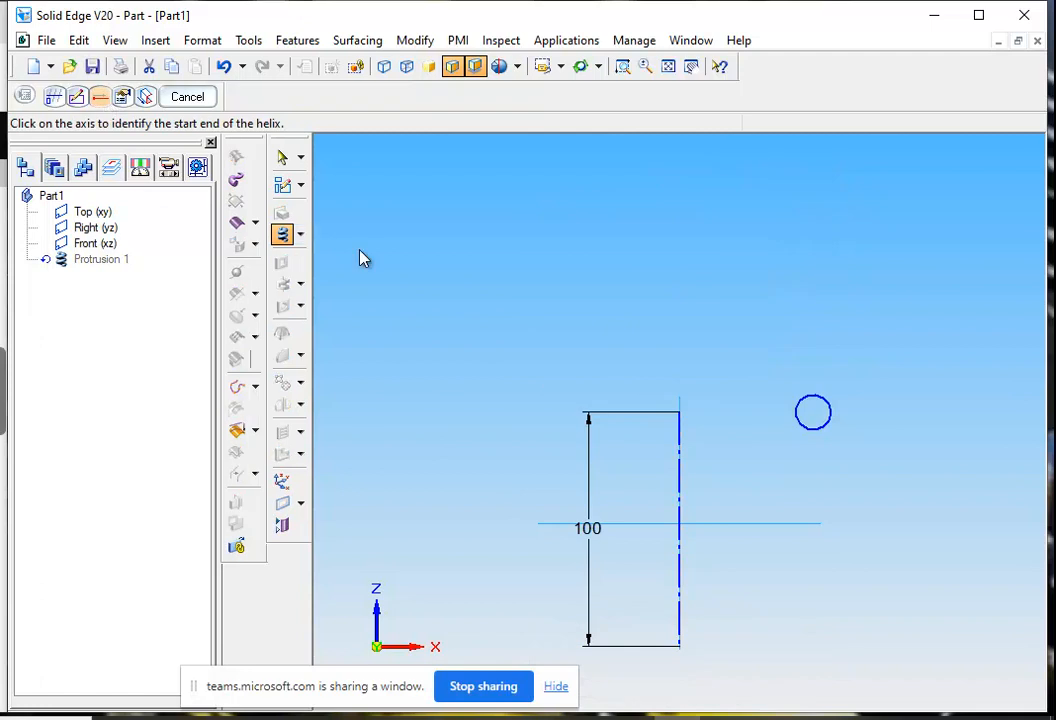
{"action": "left_click", "coordinate": [682, 420]}
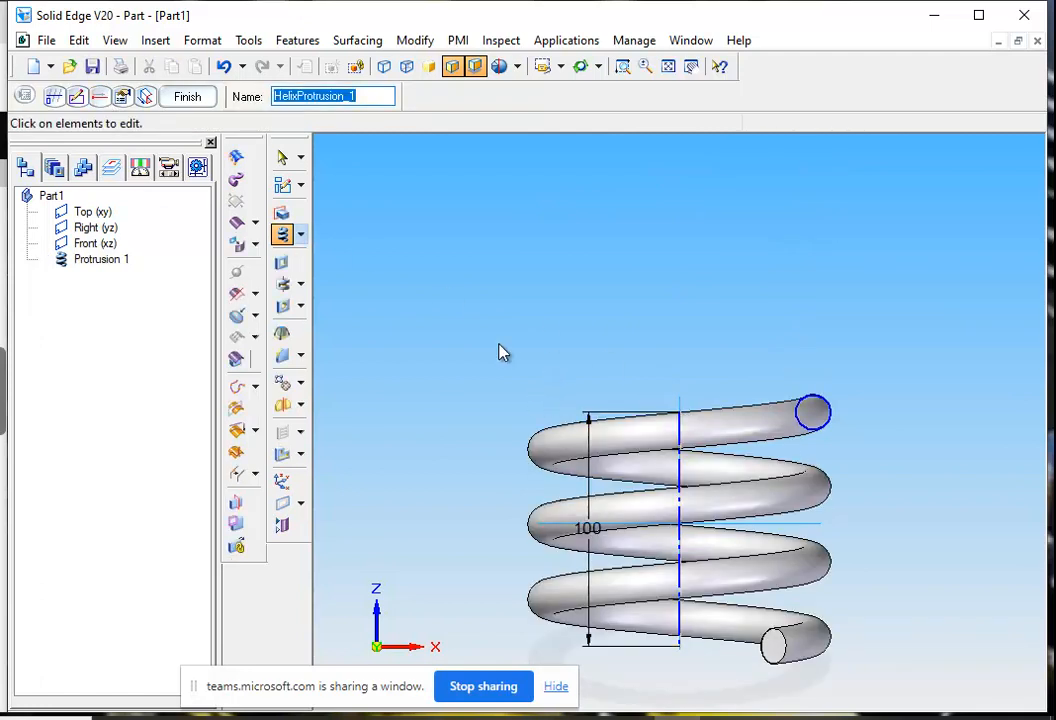
- Edit the helical protrusion's parameters and set its pitch to 50 mm by axis length and pitch
{"action": "left_click", "coordinate": [123, 97]}
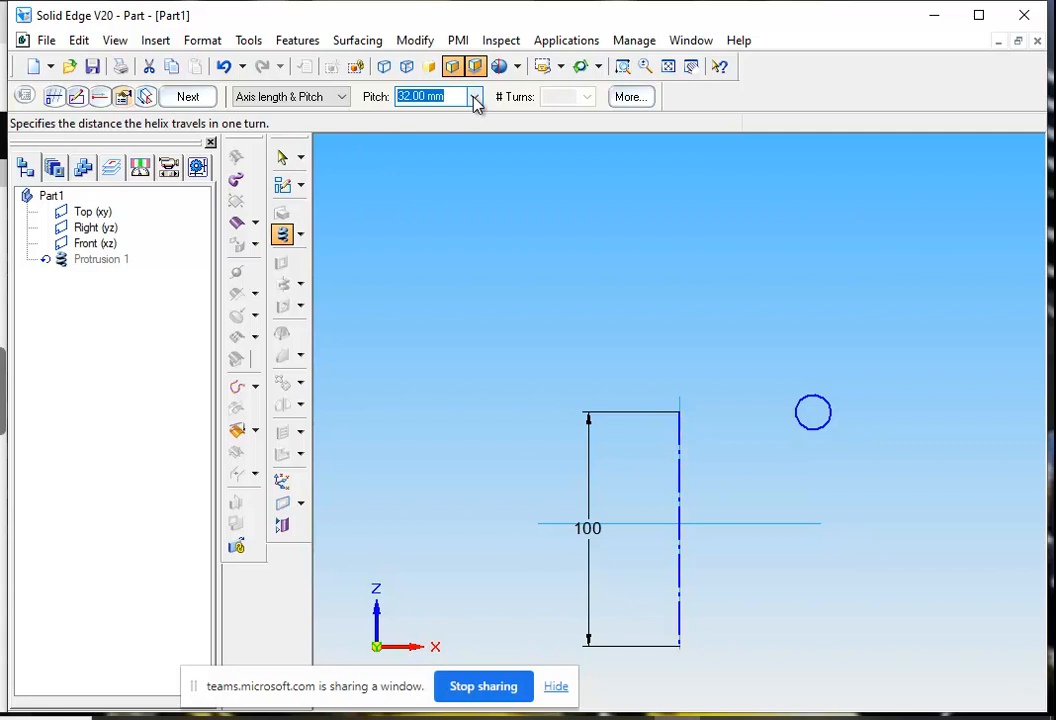
{"action": "left_click", "coordinate": [475, 100]}
{"action": "left_click", "coordinate": [422, 97]}
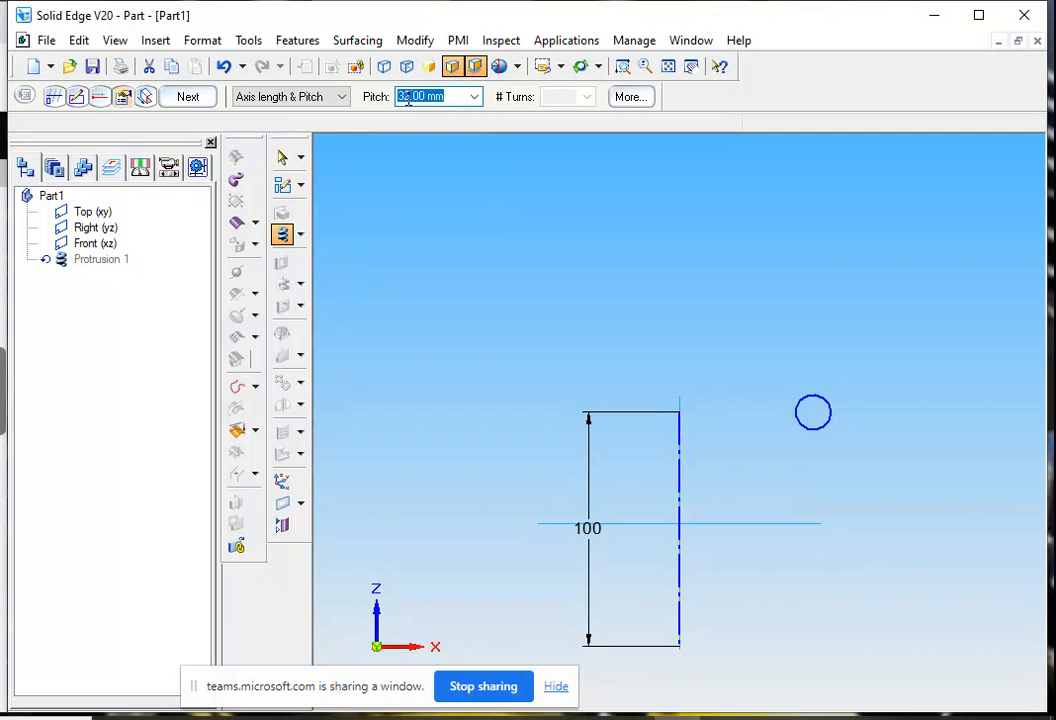
{"action": "type", "text": "50"}
{"action": "key", "text": "Return"}
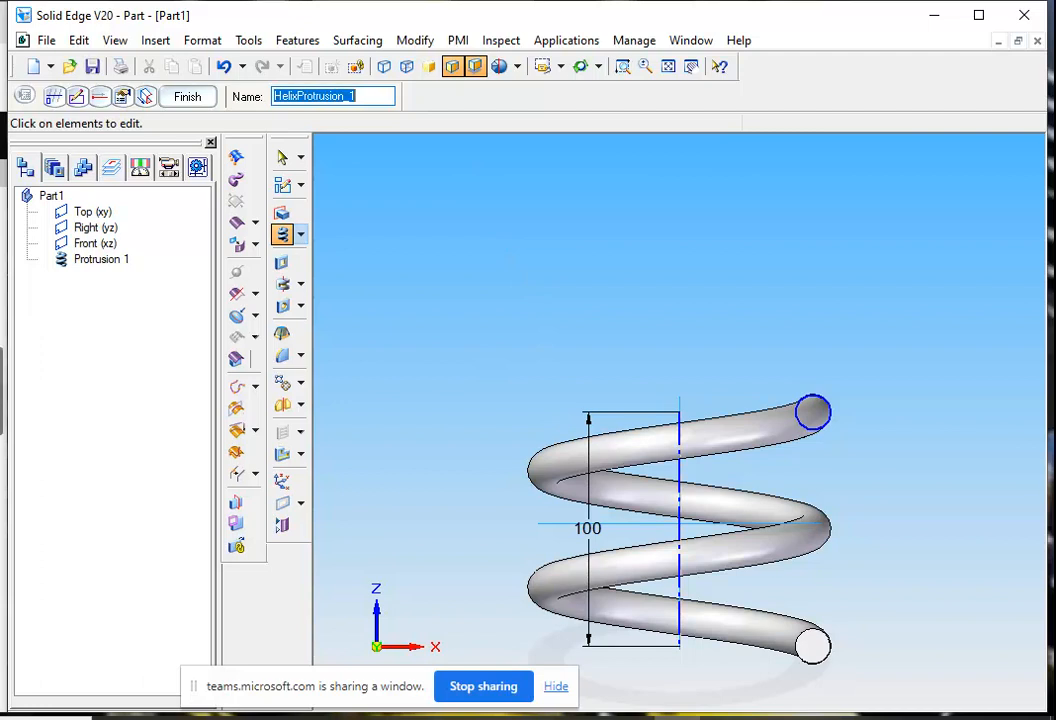
- Examine the widely spaced coil from the top view and from a tilted angle
{"action": "left_click", "coordinate": [582, 67]}
{"action": "left_click_drag", "start_coordinate": [498, 357], "coordinate": [500, 538]}
{"action": "left_click", "coordinate": [578, 67]}
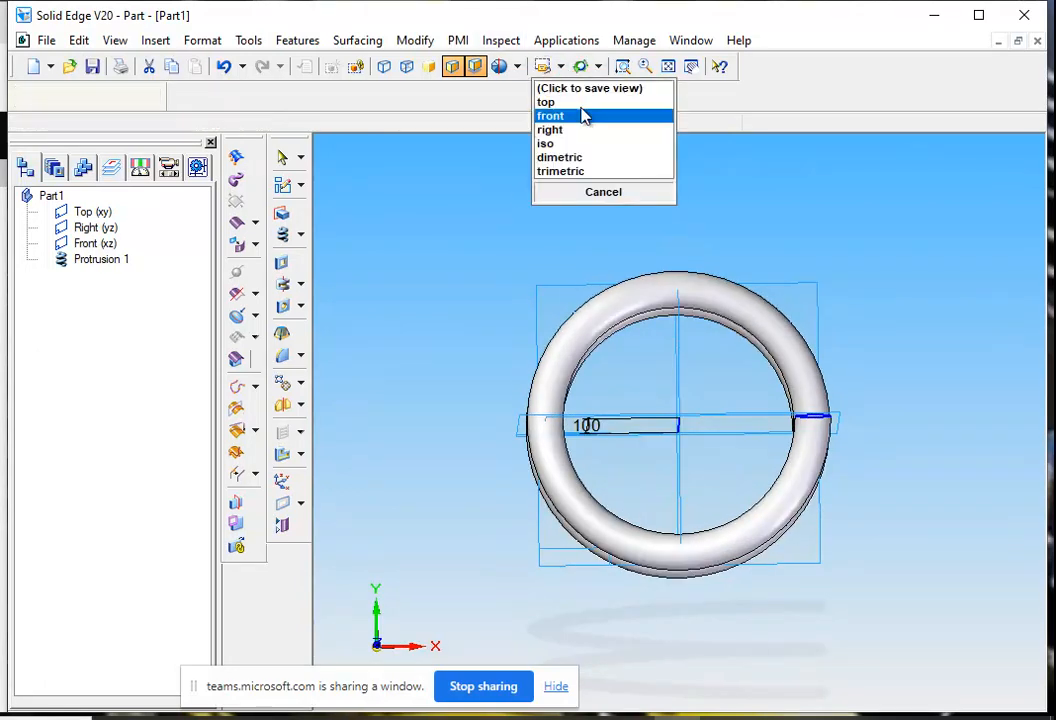
{"action": "left_click", "coordinate": [572, 103]}
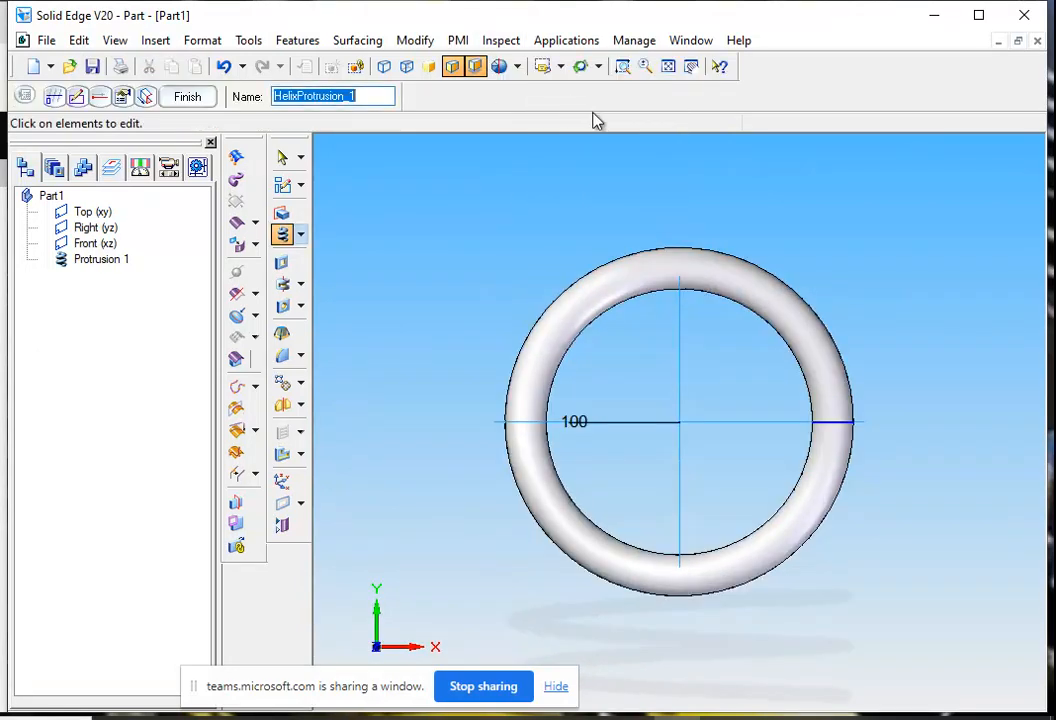
{"action": "left_click", "coordinate": [580, 66]}
{"action": "left_click_drag", "start_coordinate": [467, 252], "coordinate": [471, 331]}
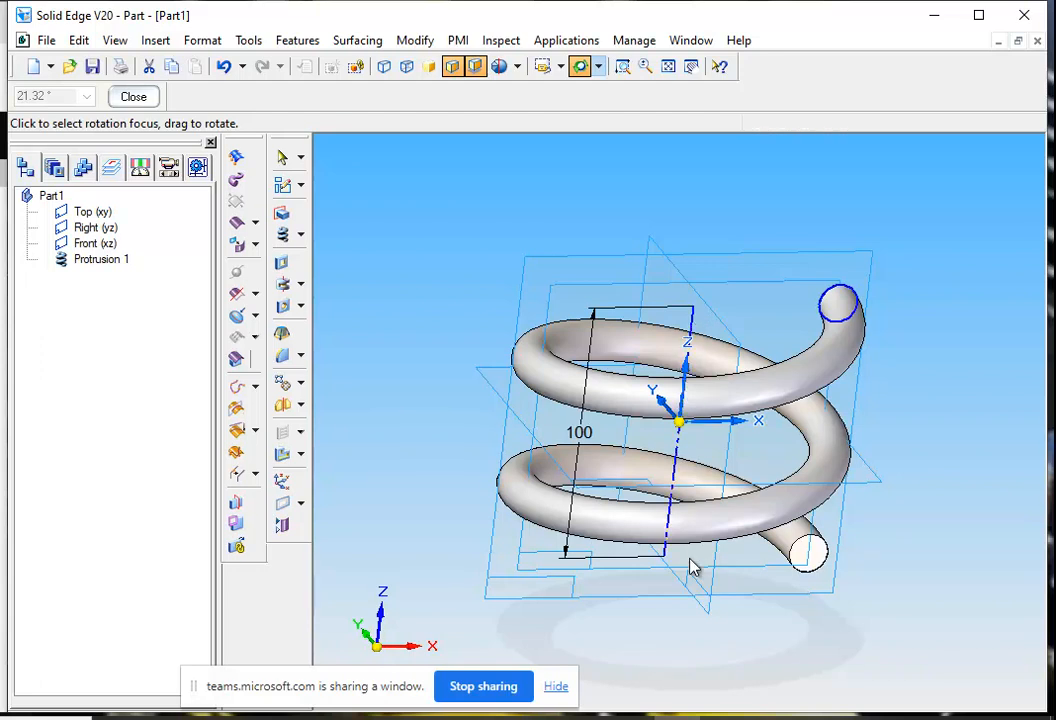
{"action": "left_click", "coordinate": [139, 95]}
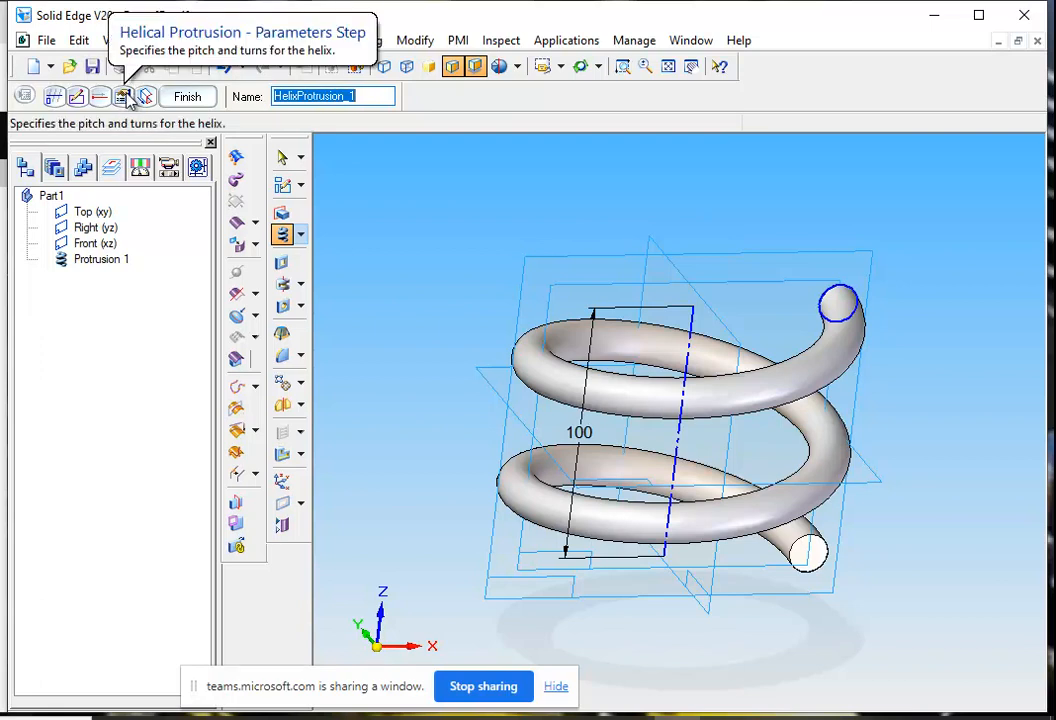
- Edit the helical protrusion's parameters and set its pitch to 17 mm
{"action": "left_click", "coordinate": [124, 96]}
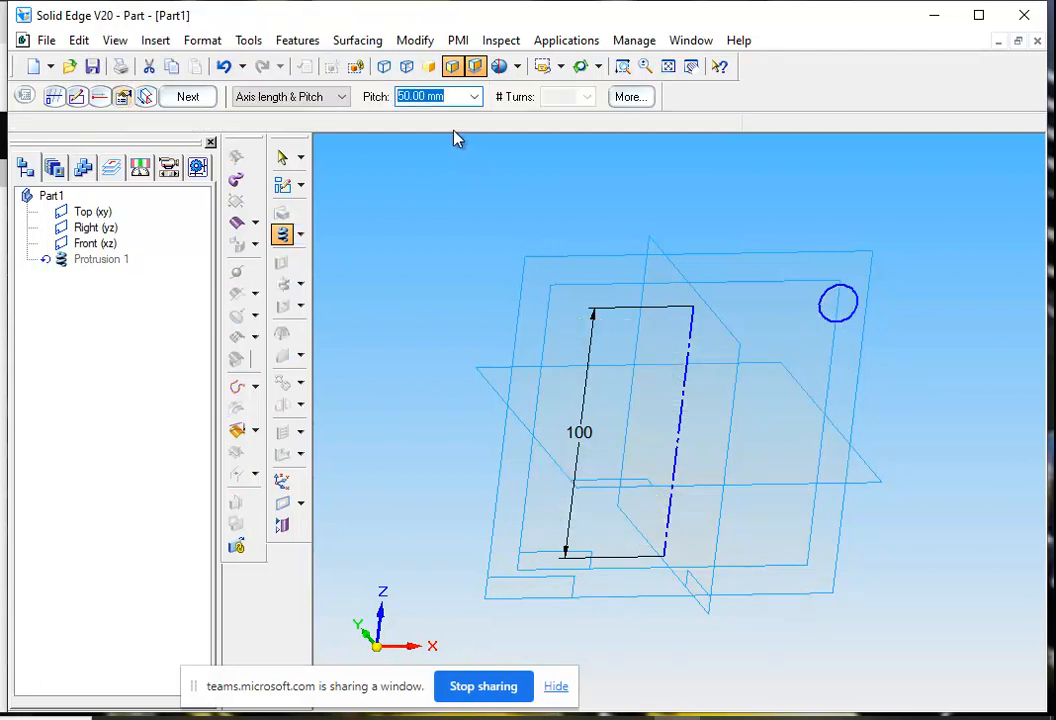
{"action": "left_click", "coordinate": [476, 99]}
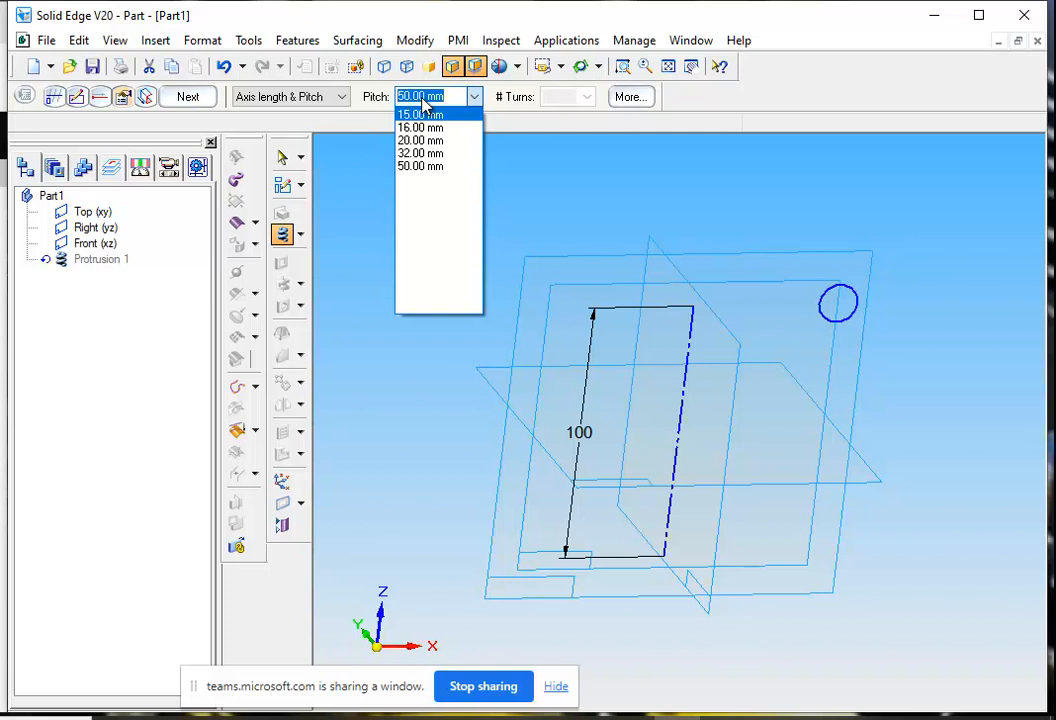
{"action": "type", "text": "17"}
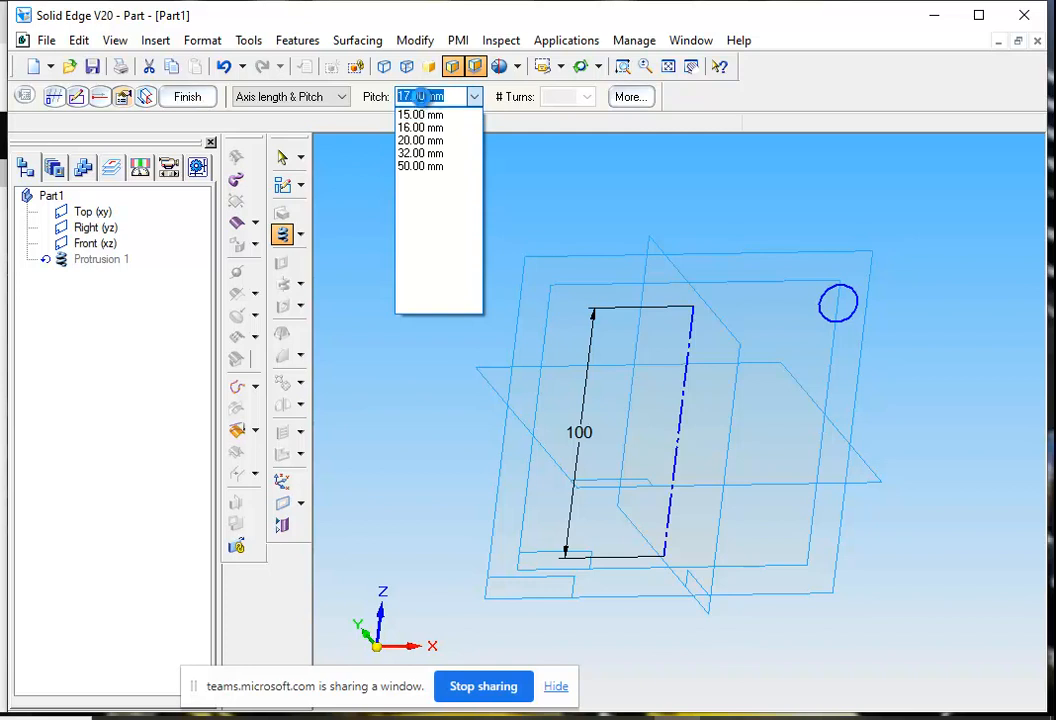
{"action": "key", "text": "Return"}
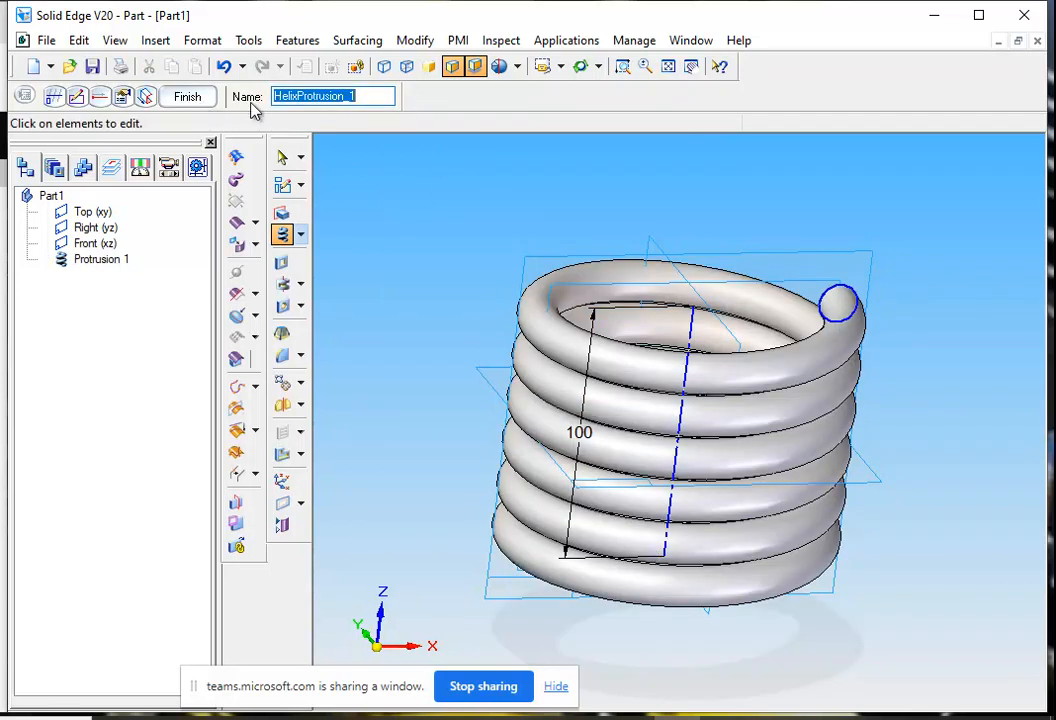
- Edit the helical protrusion's parameters to define it by axis length and turns, with 2 turns
{"action": "left_click", "coordinate": [578, 68]}
{"action": "left_click_drag", "start_coordinate": [554, 438], "coordinate": [536, 500]}
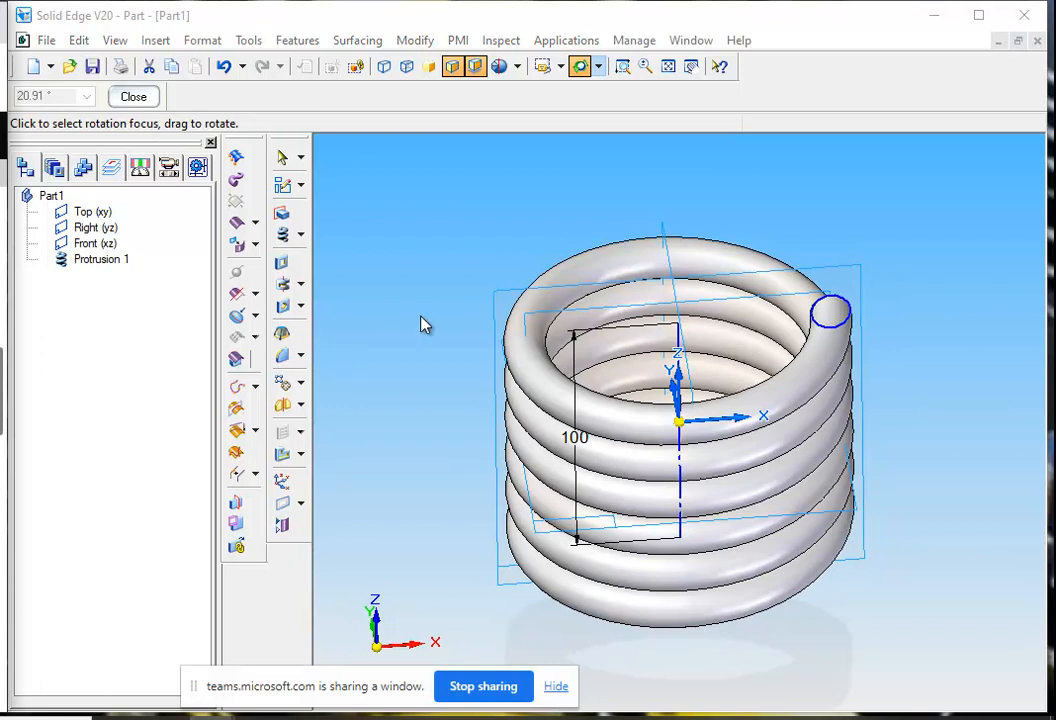
{"action": "left_click", "coordinate": [142, 100]}
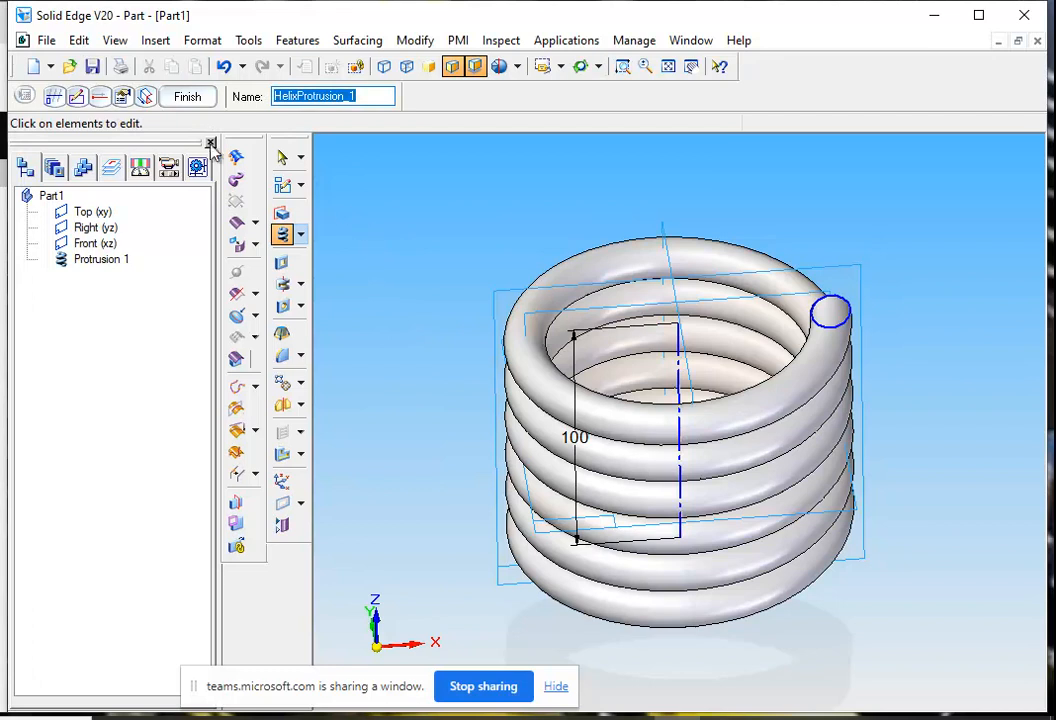
{"action": "left_click", "coordinate": [122, 98]}
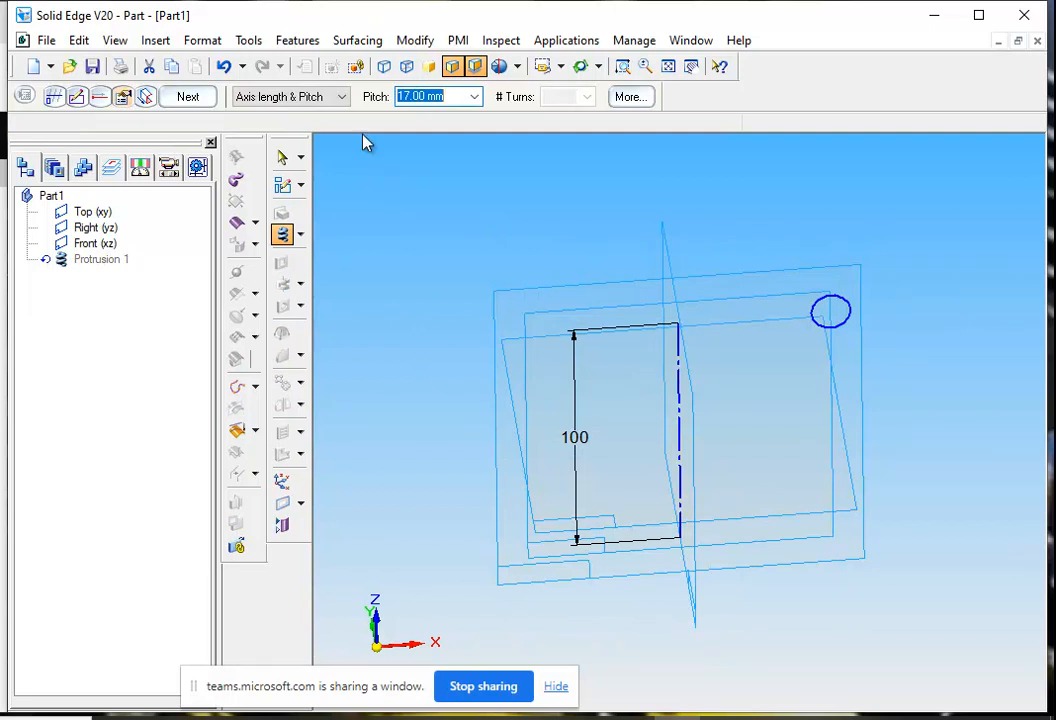
{"action": "left_click", "coordinate": [342, 97]}
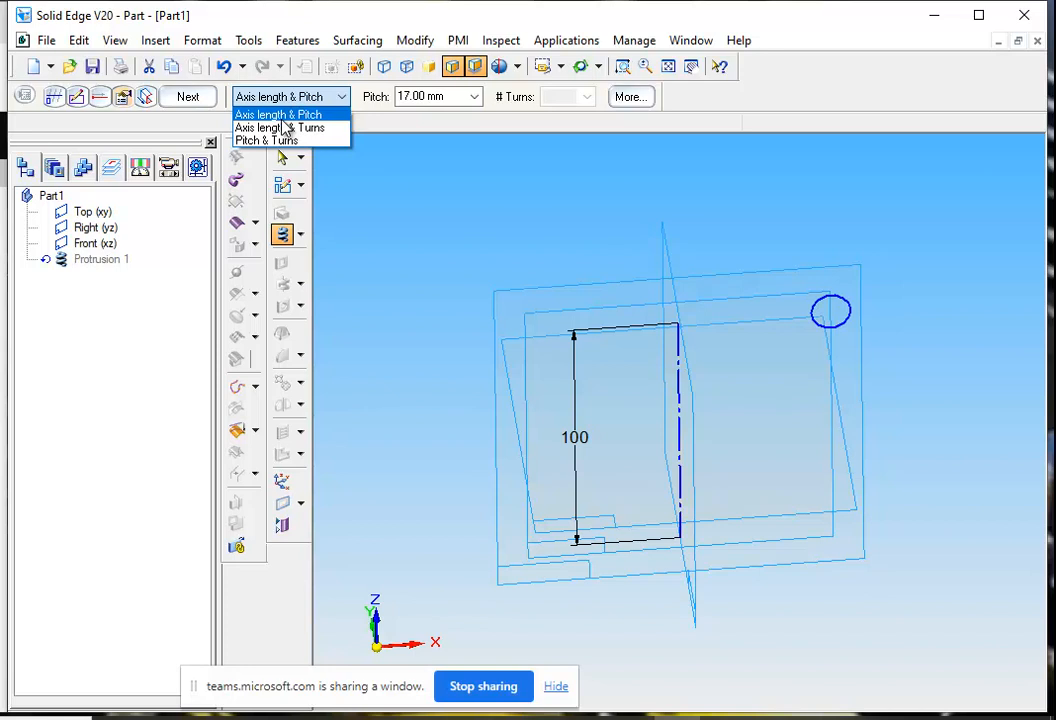
{"action": "left_click", "coordinate": [300, 130]}
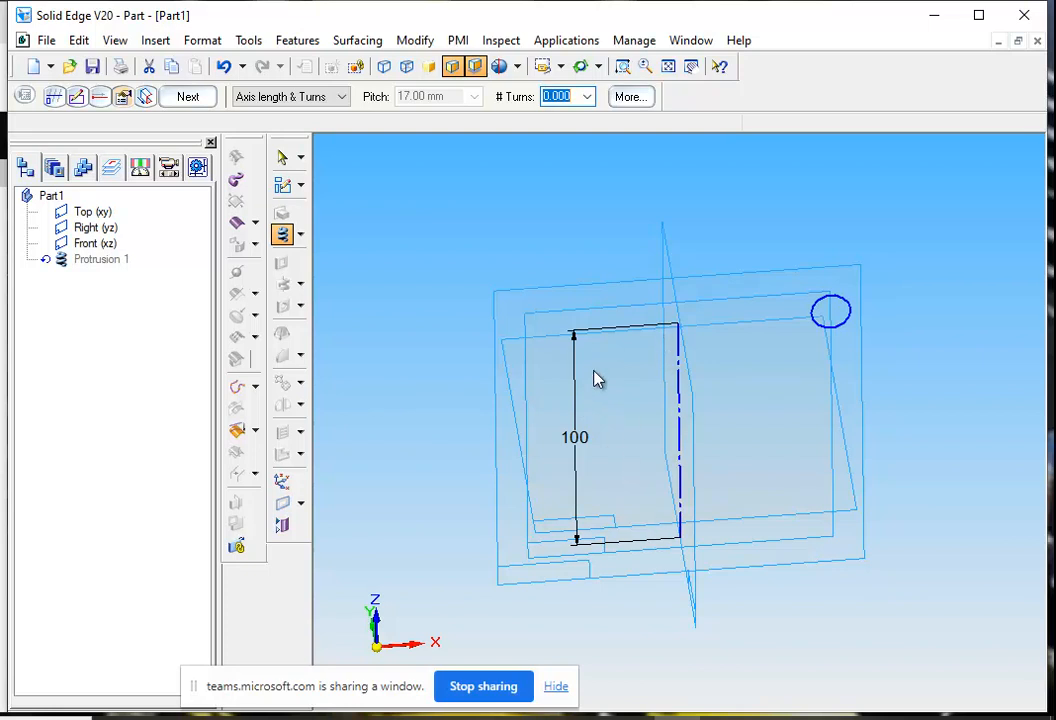
{"action": "left_click", "coordinate": [571, 96]}
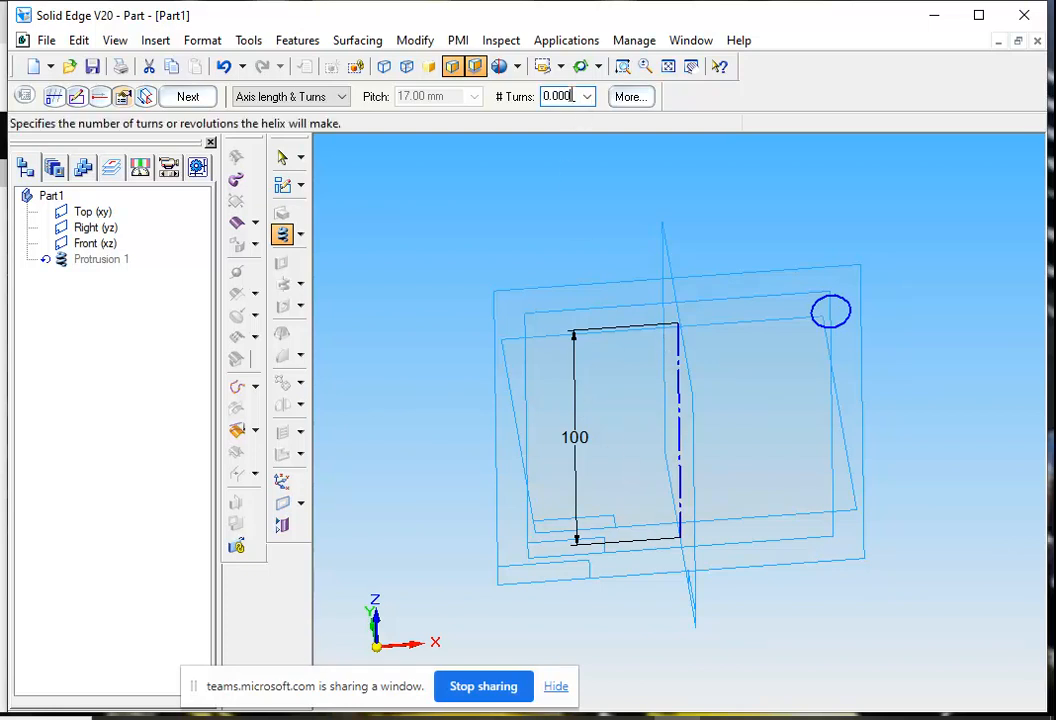
{"action": "left_click_drag", "start_coordinate": [571, 96], "coordinate": [538, 95]}
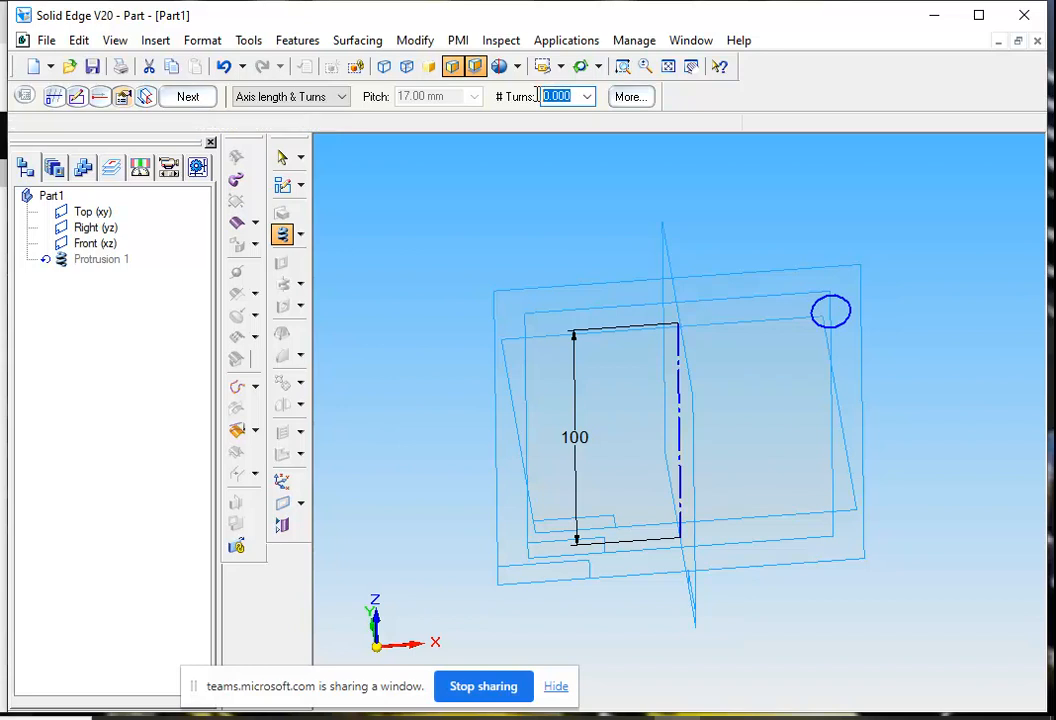
{"action": "type", "text": "2"}
{"action": "key", "text": "Return"}
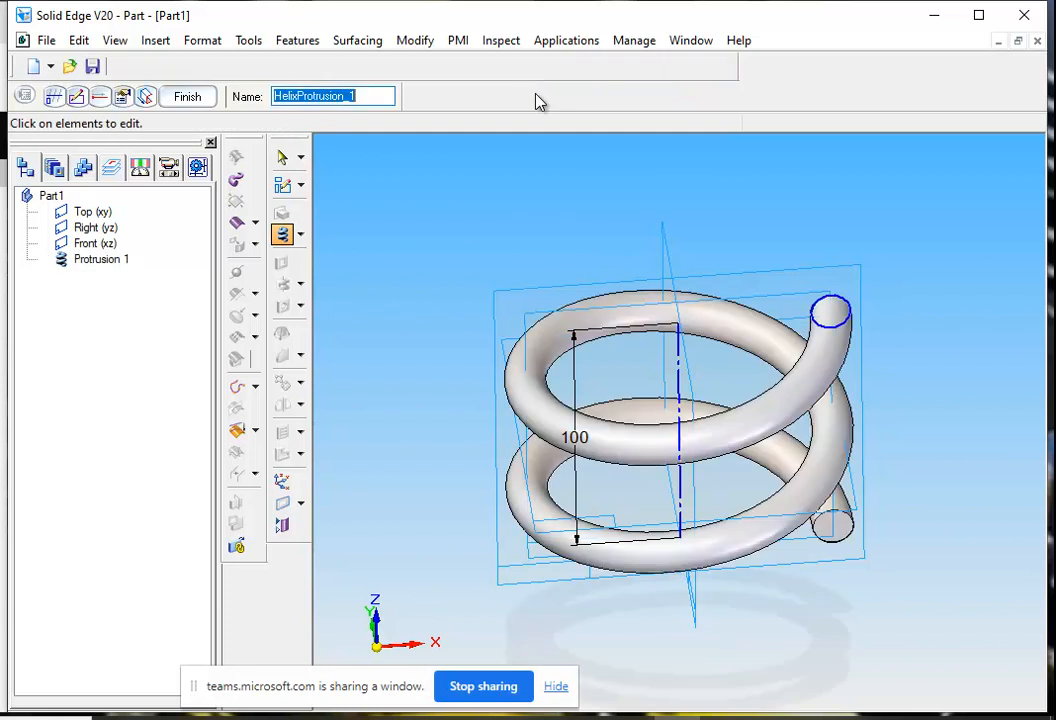
- Edit the helical protrusion's parameters and set its number of turns to 4
{"action": "left_click", "coordinate": [2, 385]}
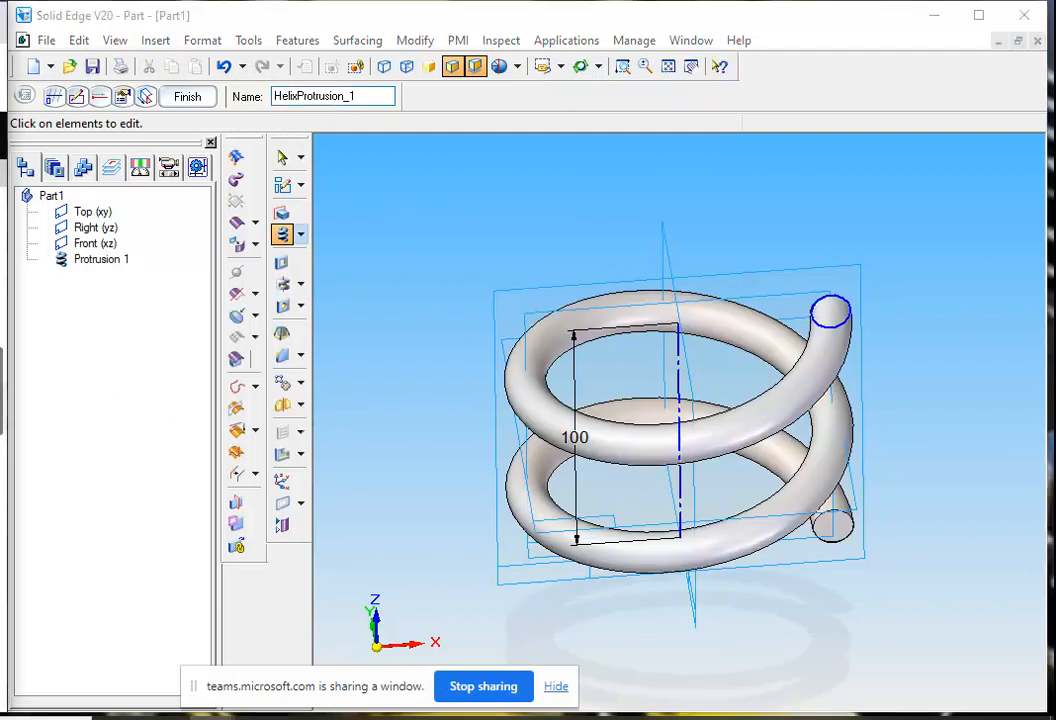
{"action": "left_click", "coordinate": [578, 68]}
{"action": "mouse_move", "coordinate": [420, 478]}
{"action": "left_mouse_down"}
{"action": "mouse_move", "coordinate": [443, 358]}
{"action": "mouse_move", "coordinate": [463, 436]}
{"action": "mouse_move", "coordinate": [405, 470]}
{"action": "left_mouse_up"}
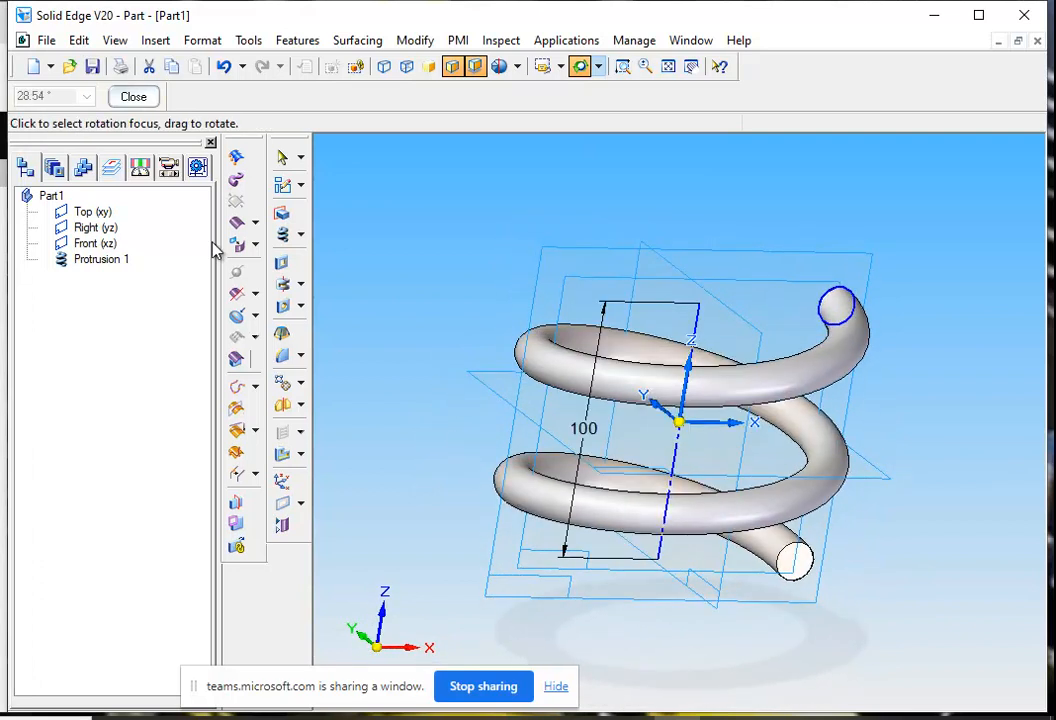
{"action": "left_click", "coordinate": [138, 96]}
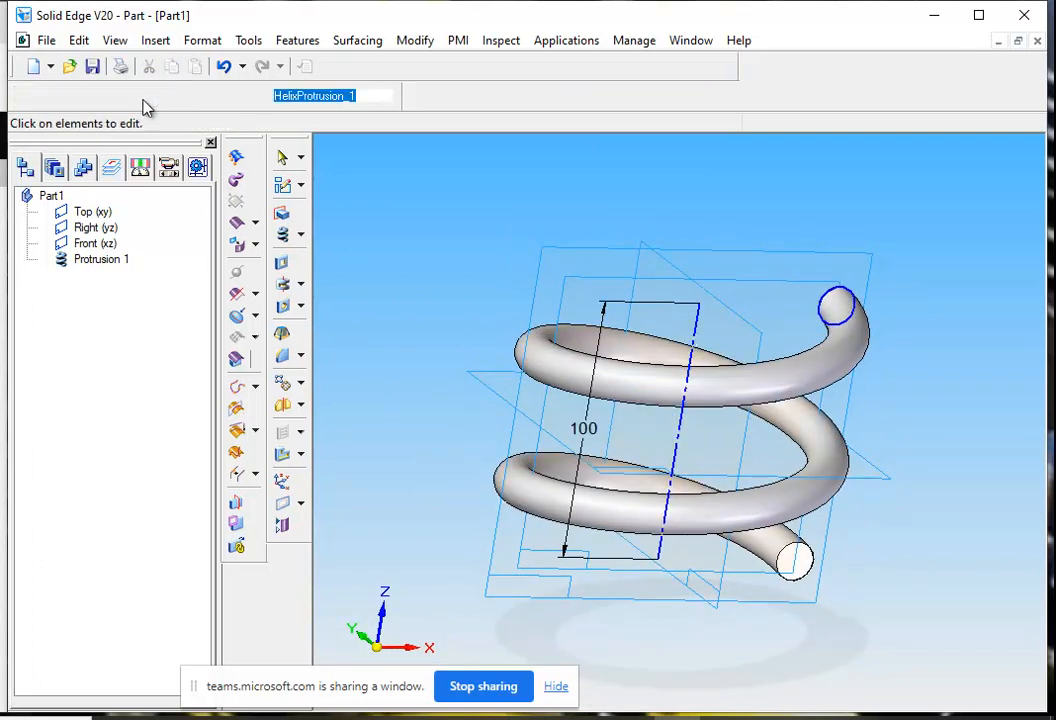
{"action": "left_click", "coordinate": [122, 96]}
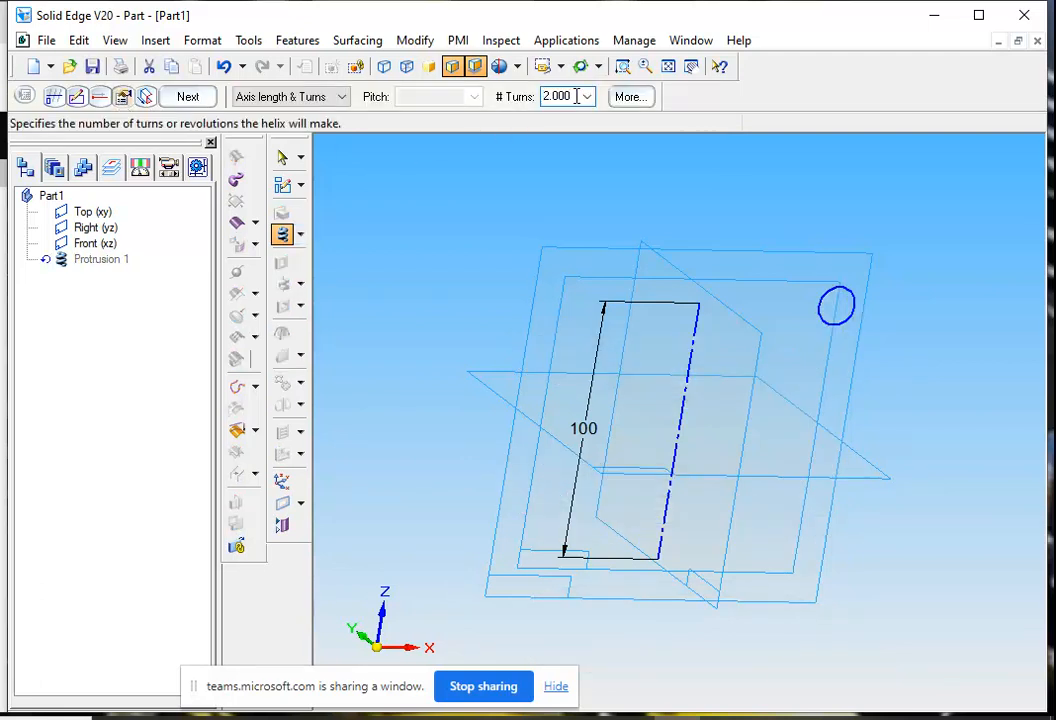
{"action": "type", "text": "4"}
{"action": "key", "text": "Return"}
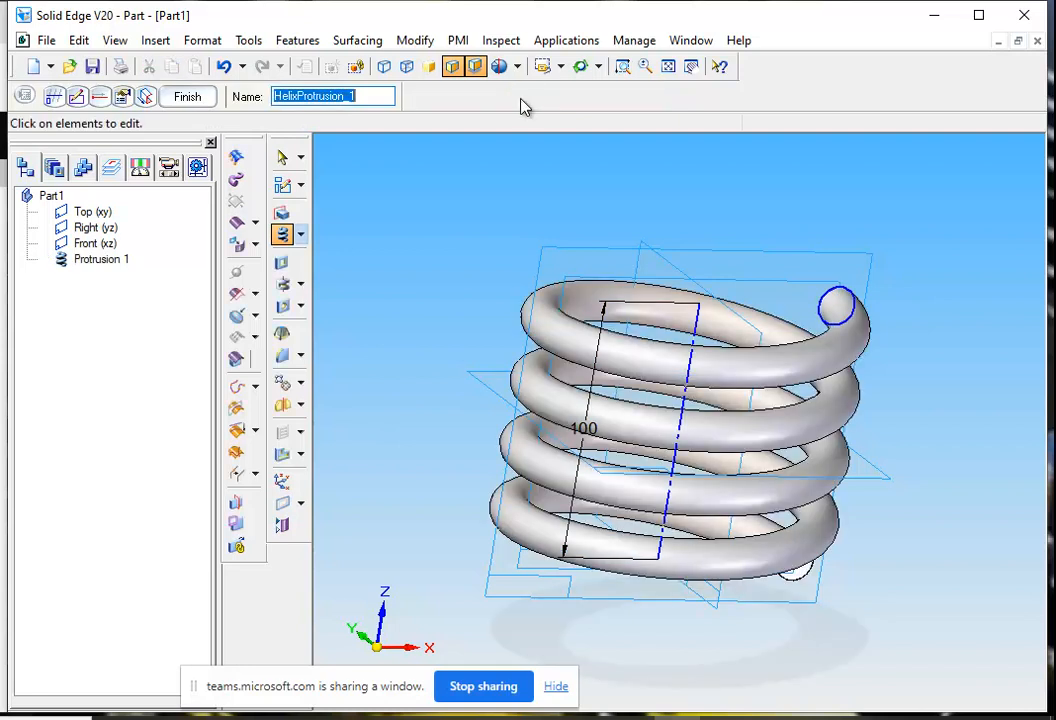
- Edit the helical protrusion's parameters and raise its number of turns to 6
{"action": "left_click", "coordinate": [580, 66]}
{"action": "left_click_drag", "start_coordinate": [433, 262], "coordinate": [530, 328]}
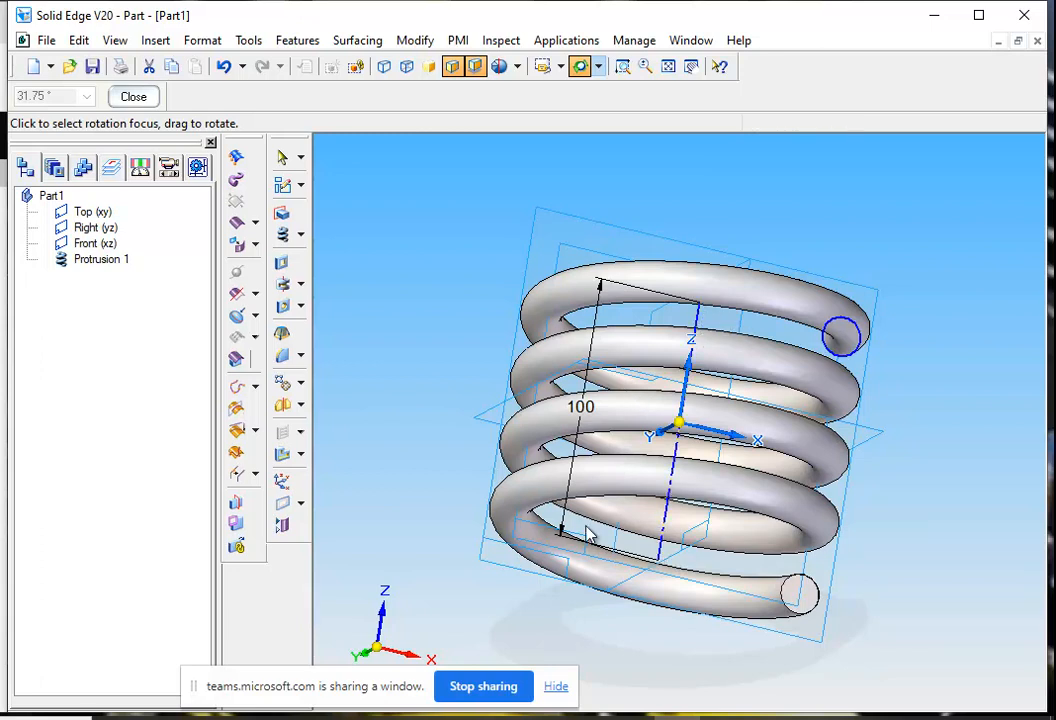
{"action": "left_click", "coordinate": [136, 97]}
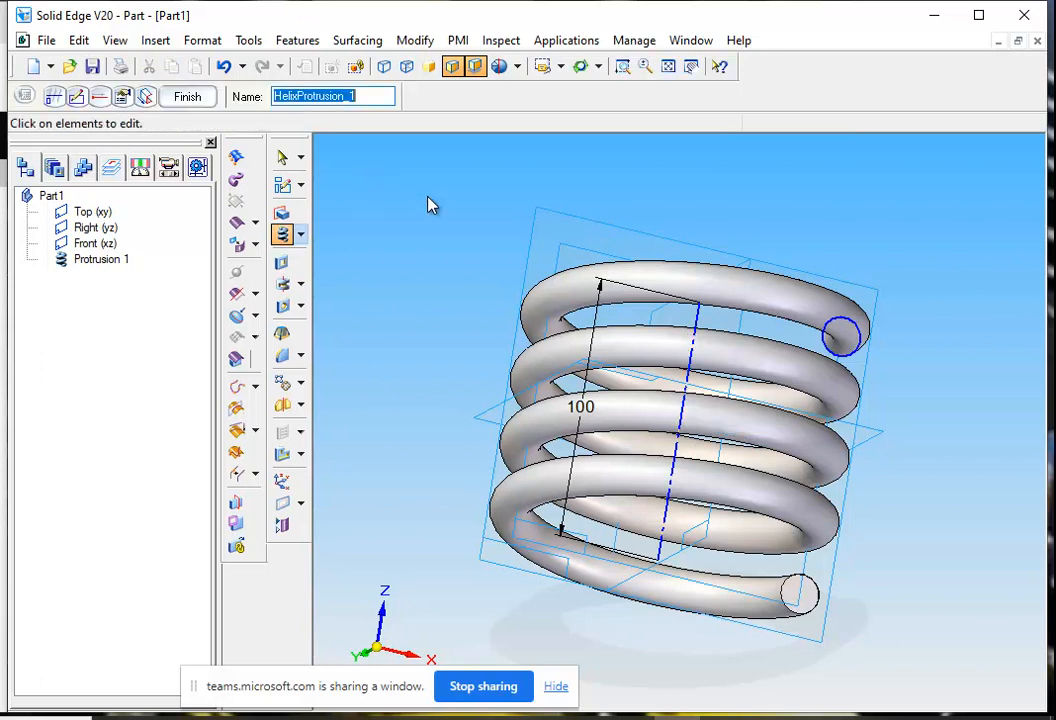
{"action": "left_click", "coordinate": [123, 97]}
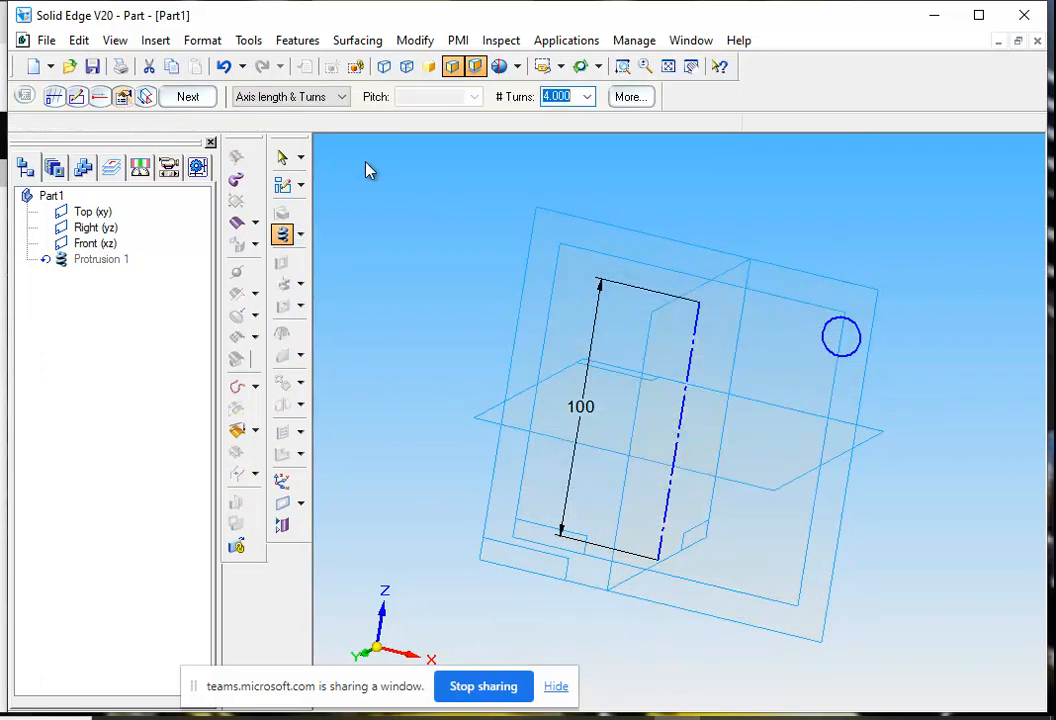
{"action": "left_click", "coordinate": [587, 97]}
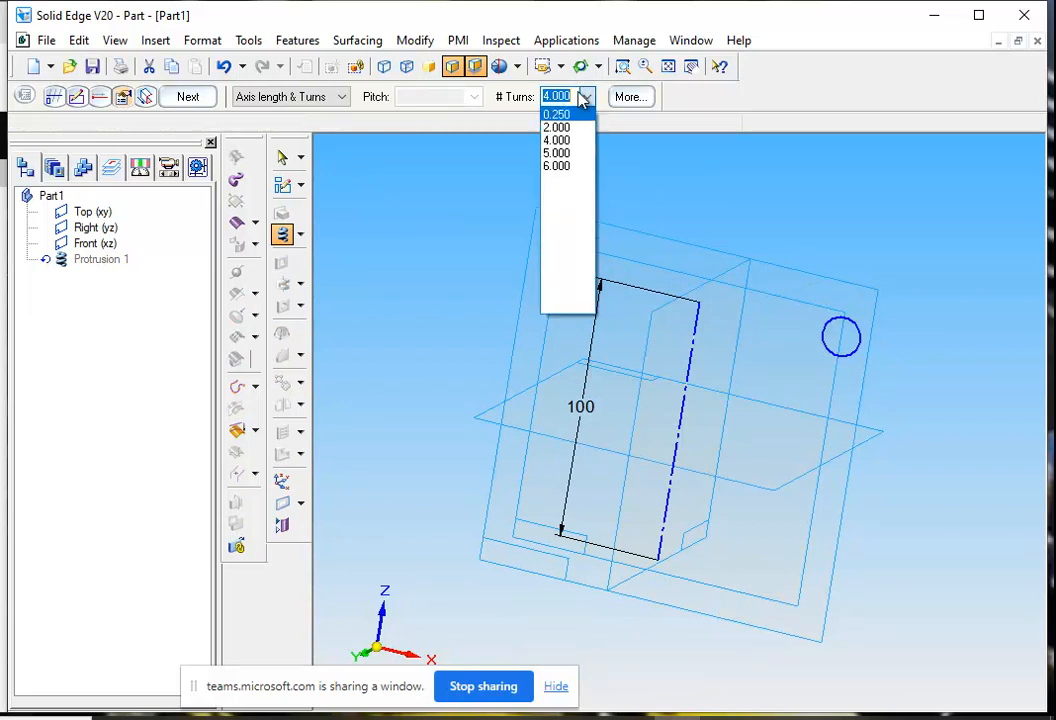
{"action": "type", "text": "6"}
{"action": "key", "text": "Return"}
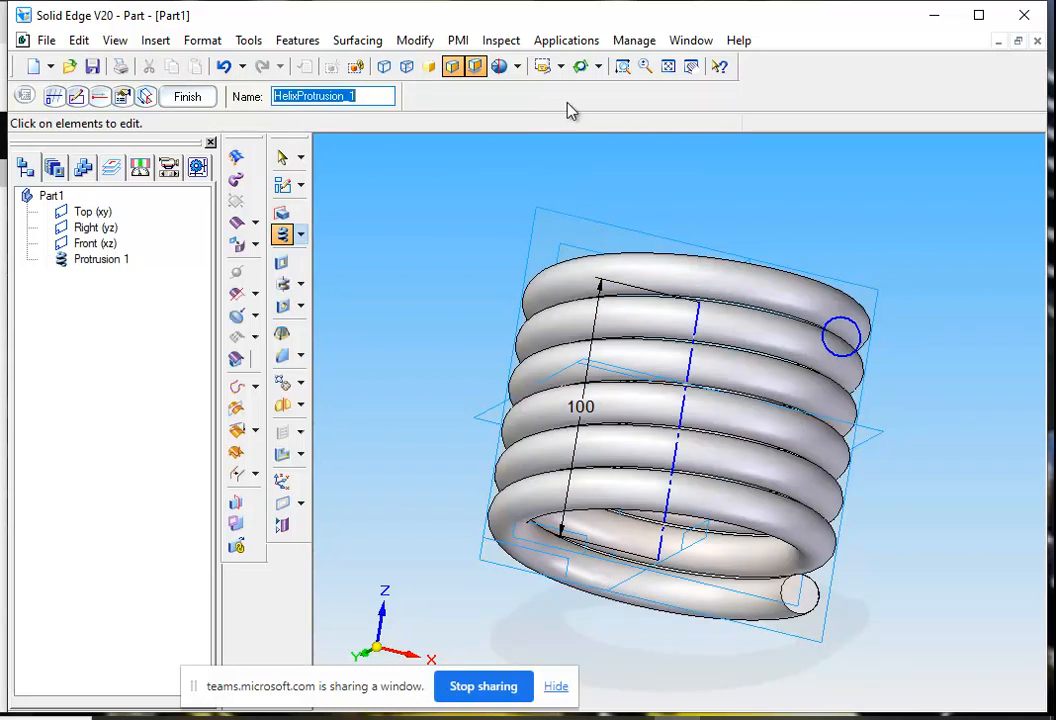
- Edit the helical protrusion's parameters to define it by pitch and turns, with a 16 mm pitch
{"action": "left_click", "coordinate": [588, 72]}
{"action": "left_click_drag", "start_coordinate": [615, 250], "coordinate": [397, 193]}
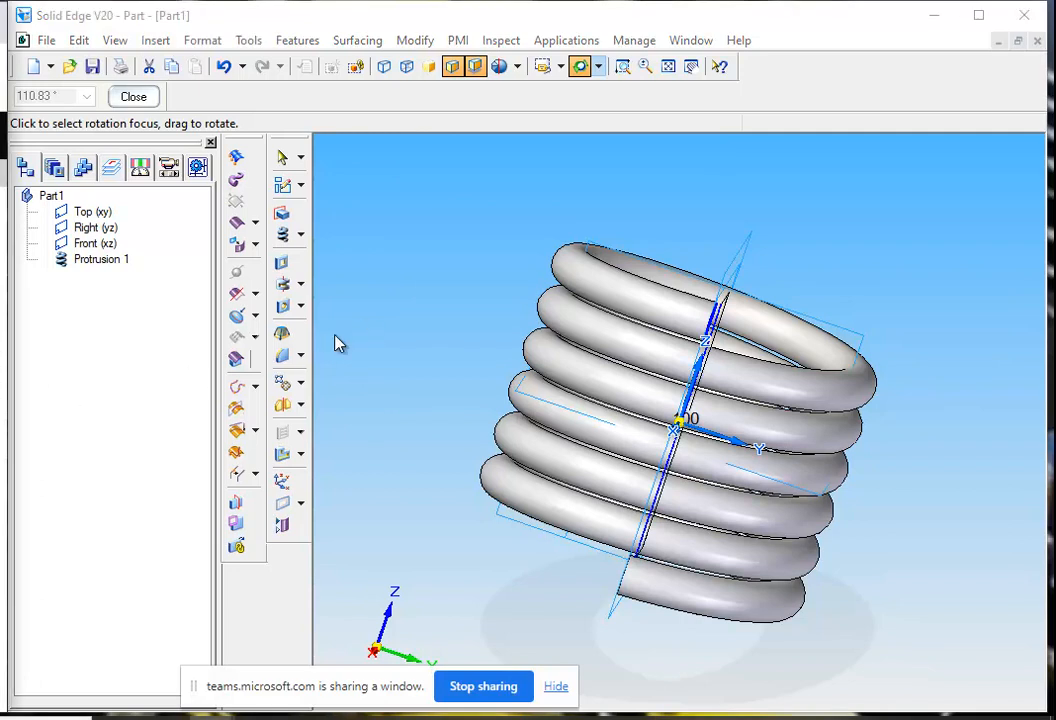
{"action": "left_click", "coordinate": [148, 100]}
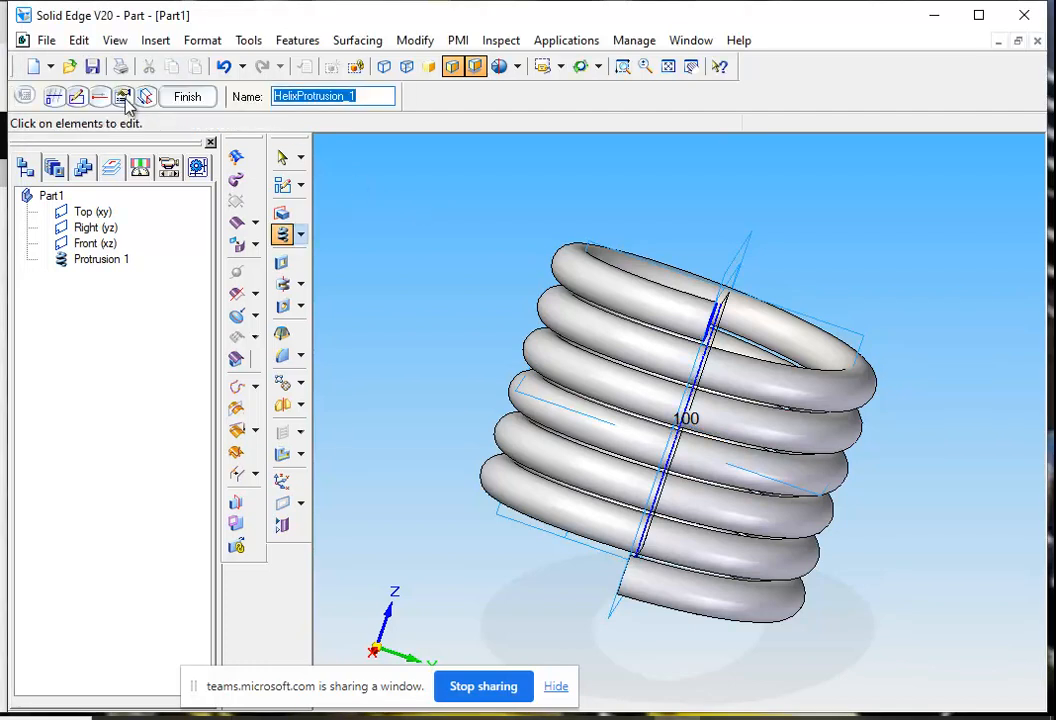
{"action": "left_click", "coordinate": [123, 97]}
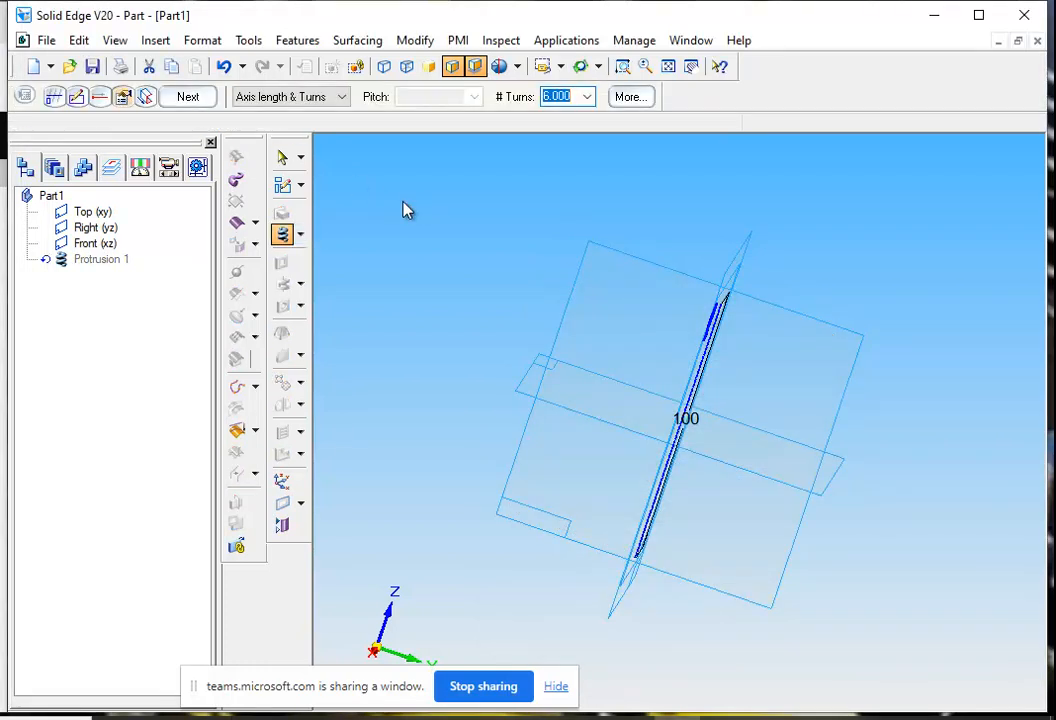
{"action": "left_click", "coordinate": [342, 97]}
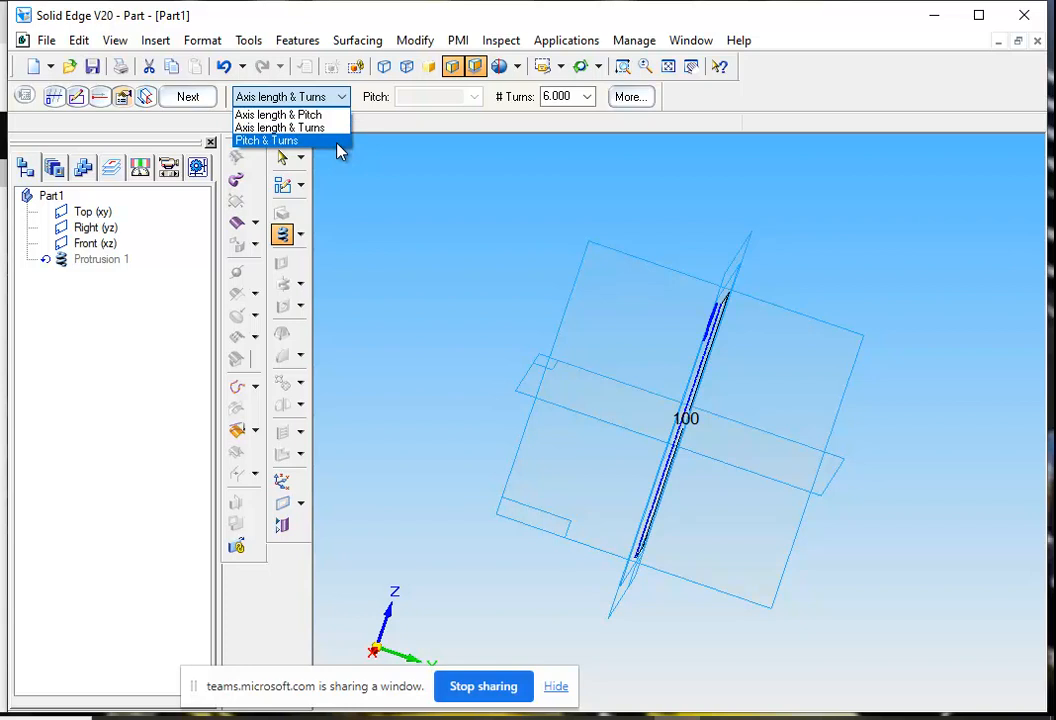
{"action": "left_click", "coordinate": [337, 143]}
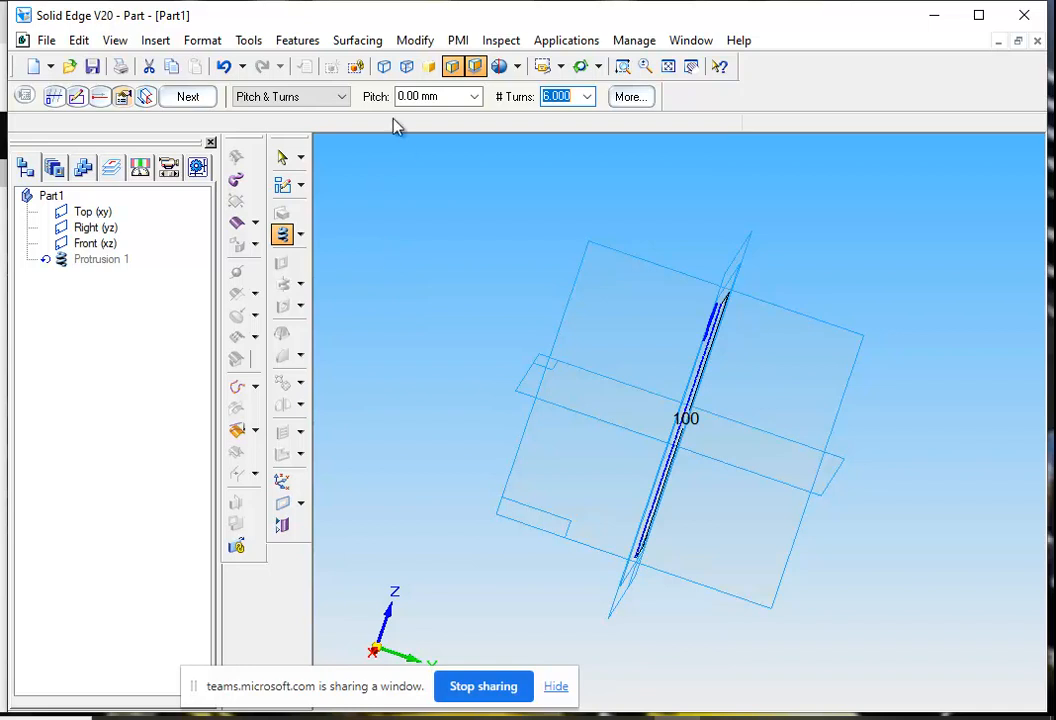
{"action": "left_click", "coordinate": [476, 103]}
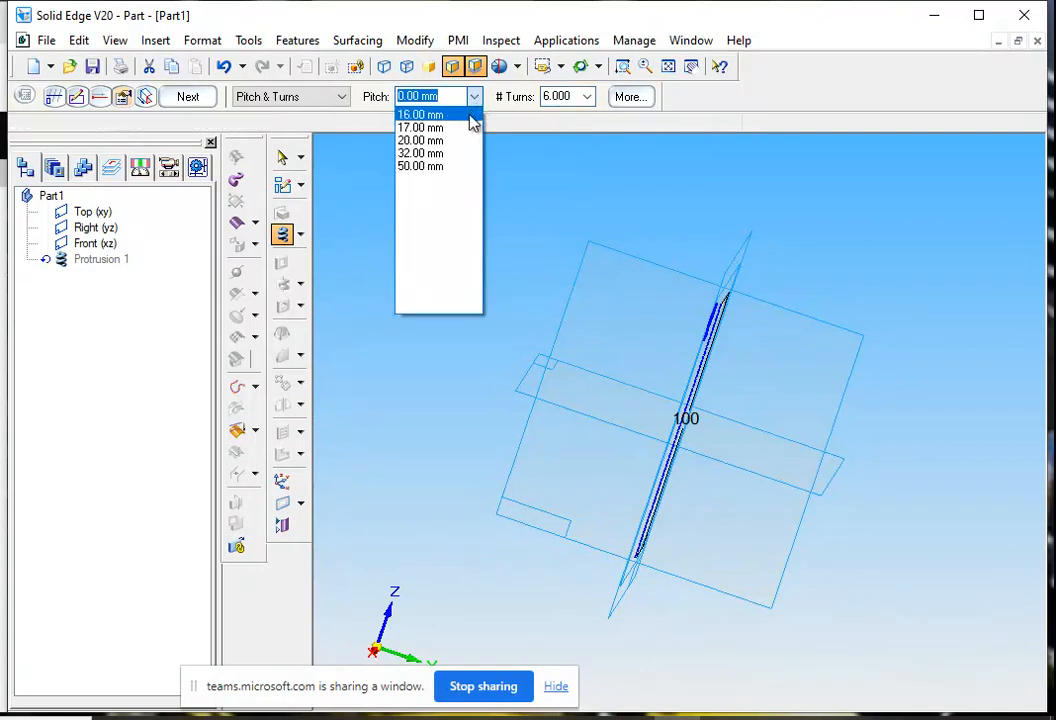
{"action": "left_click", "coordinate": [471, 112]}
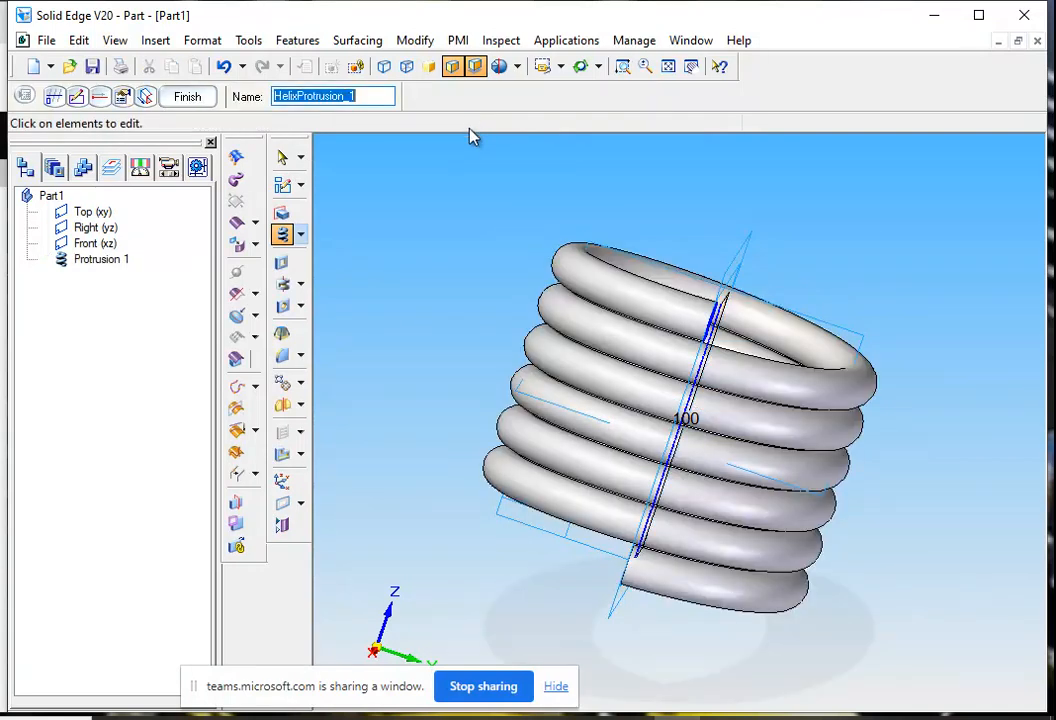
- Edit the helical protrusion's parameters and set its number of turns to 20, keeping the pitch and turns method
{"action": "left_click", "coordinate": [146, 97]}
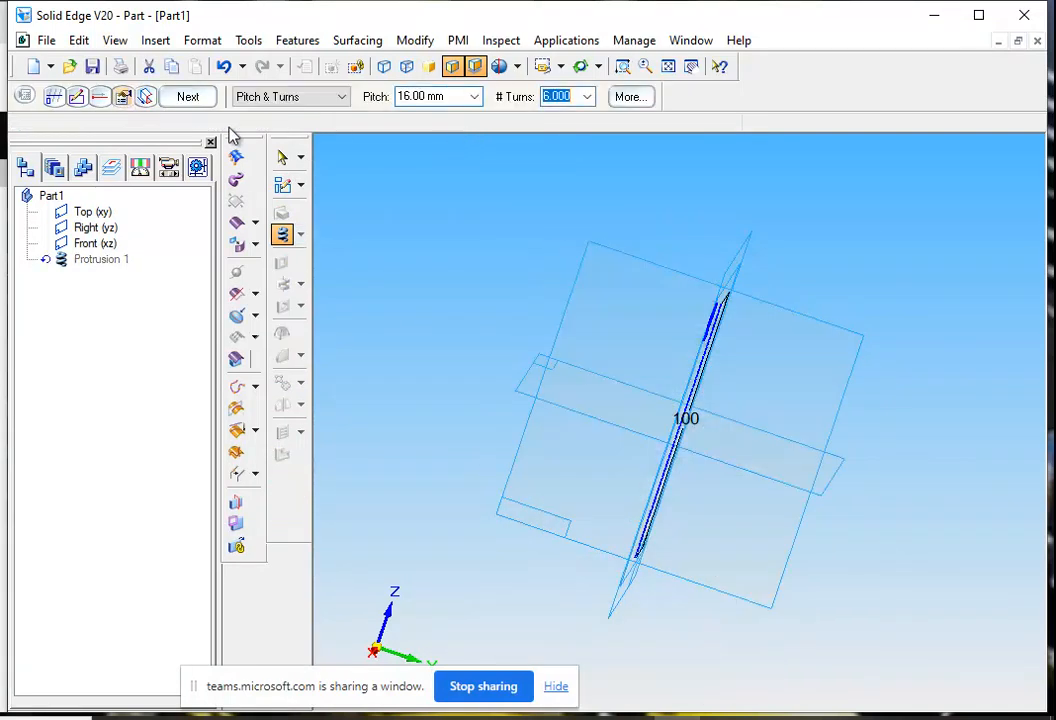
{"action": "left_click", "coordinate": [588, 97]}
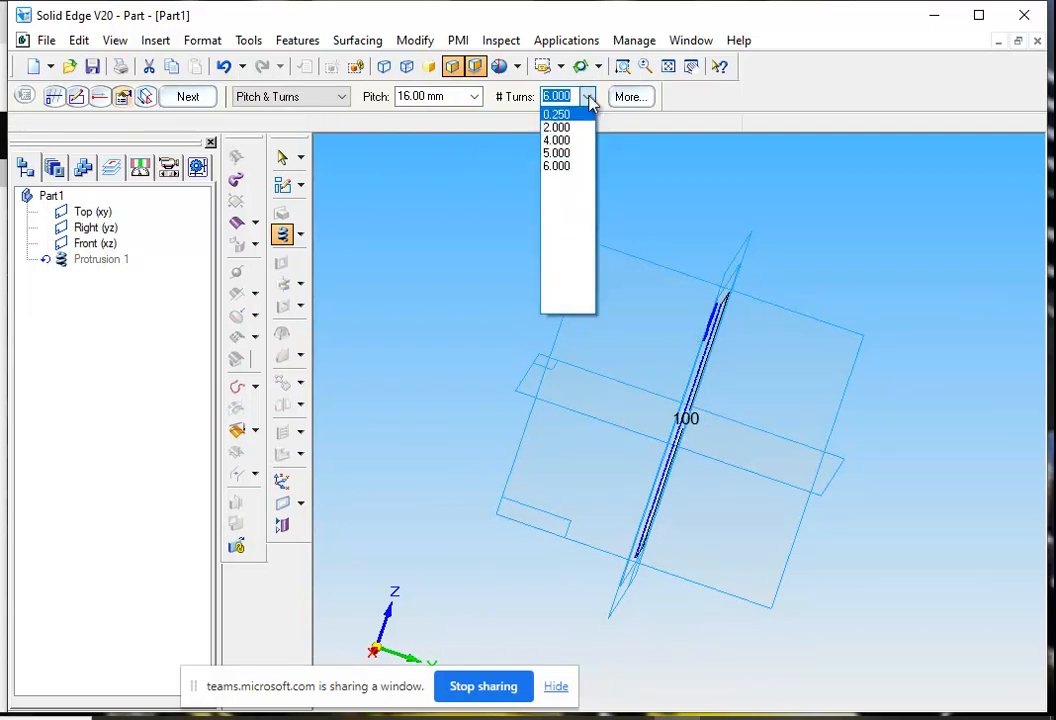
{"action": "left_click", "coordinate": [585, 99]}
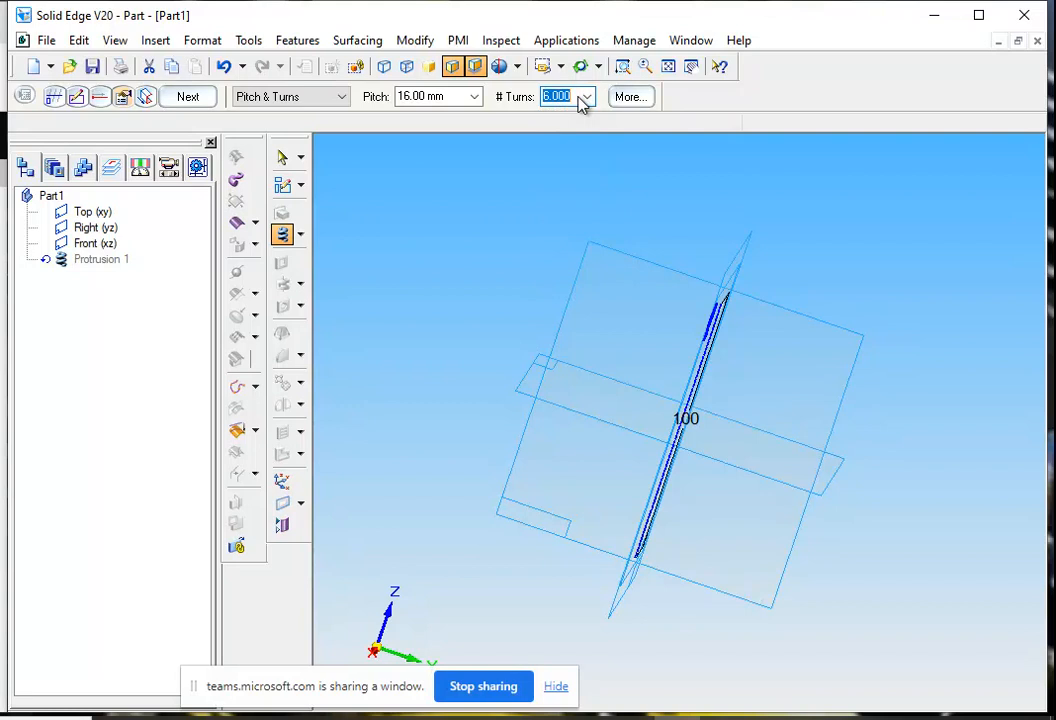
{"action": "type", "text": "20"}
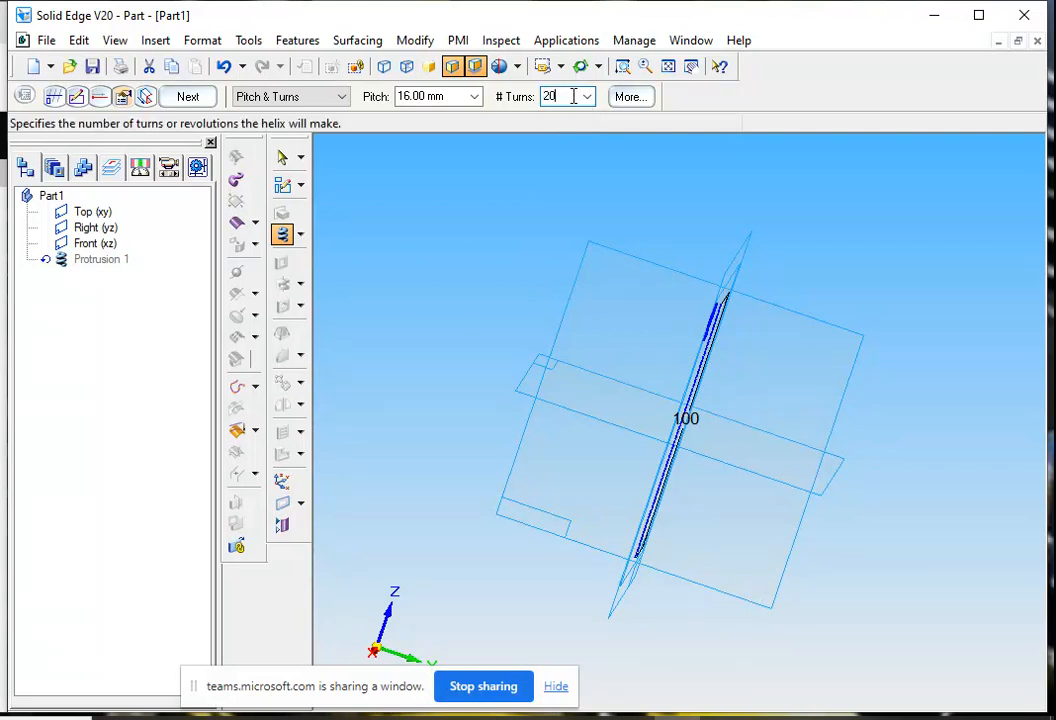
{"action": "key", "text": "Return"}
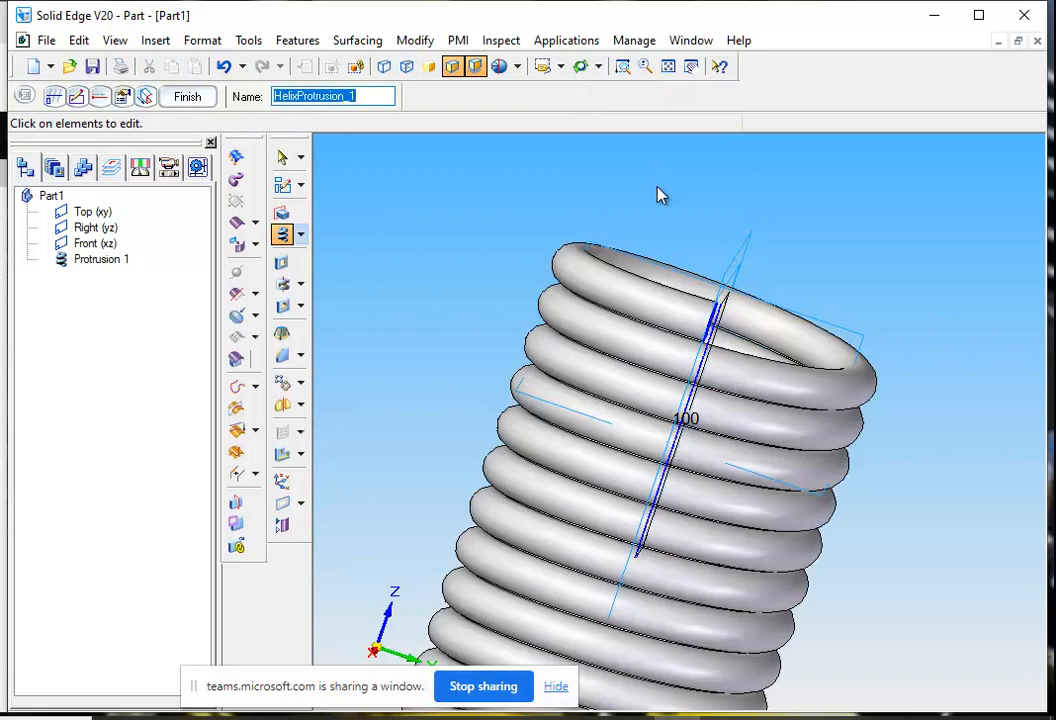
- Edit the helical protrusion's parameters and set its pitch to 32 mm, keeping 20 turns
{"action": "left_click", "coordinate": [668, 66]}
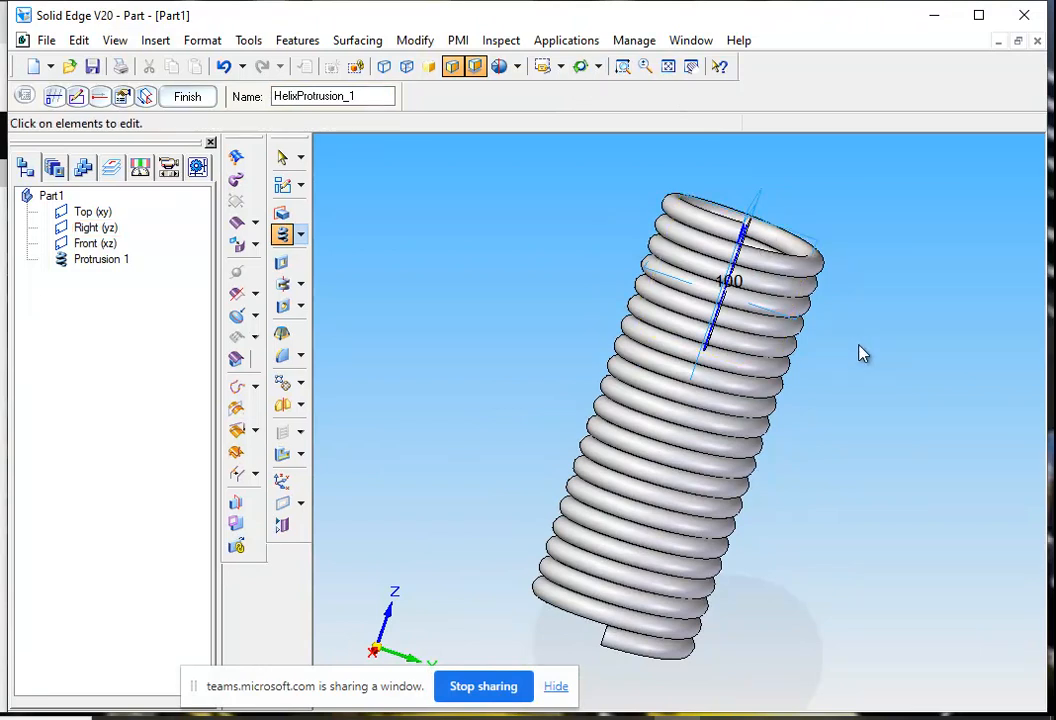
{"action": "left_click", "coordinate": [580, 66]}
{"action": "left_click_drag", "start_coordinate": [874, 398], "coordinate": [680, 320]}
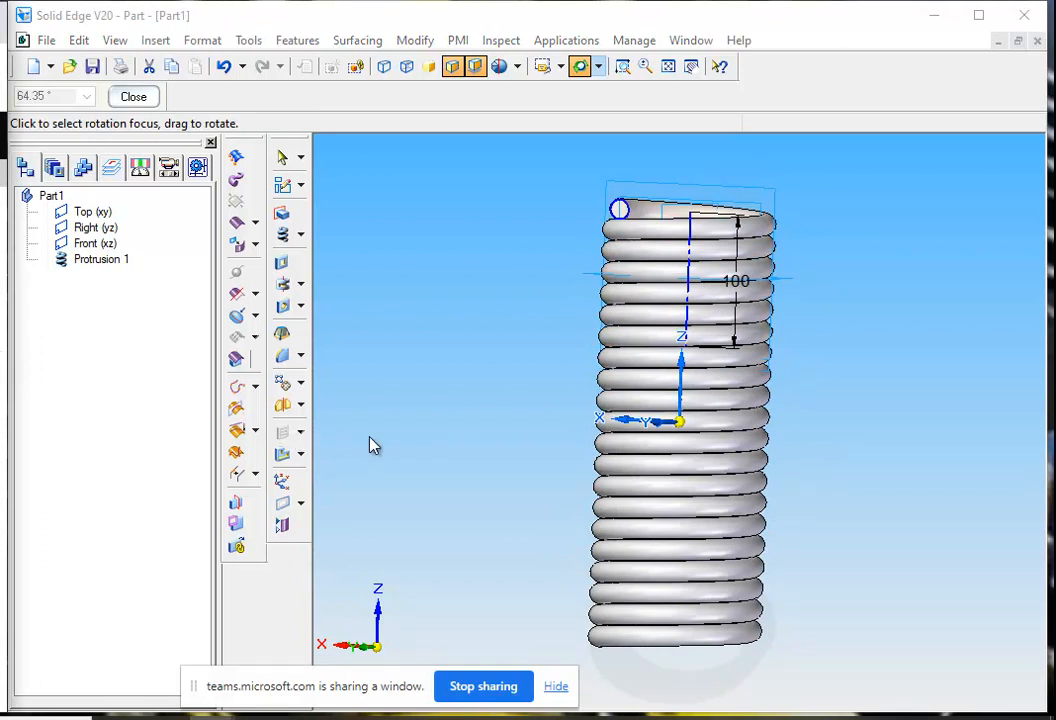
{"action": "left_click", "coordinate": [131, 96]}
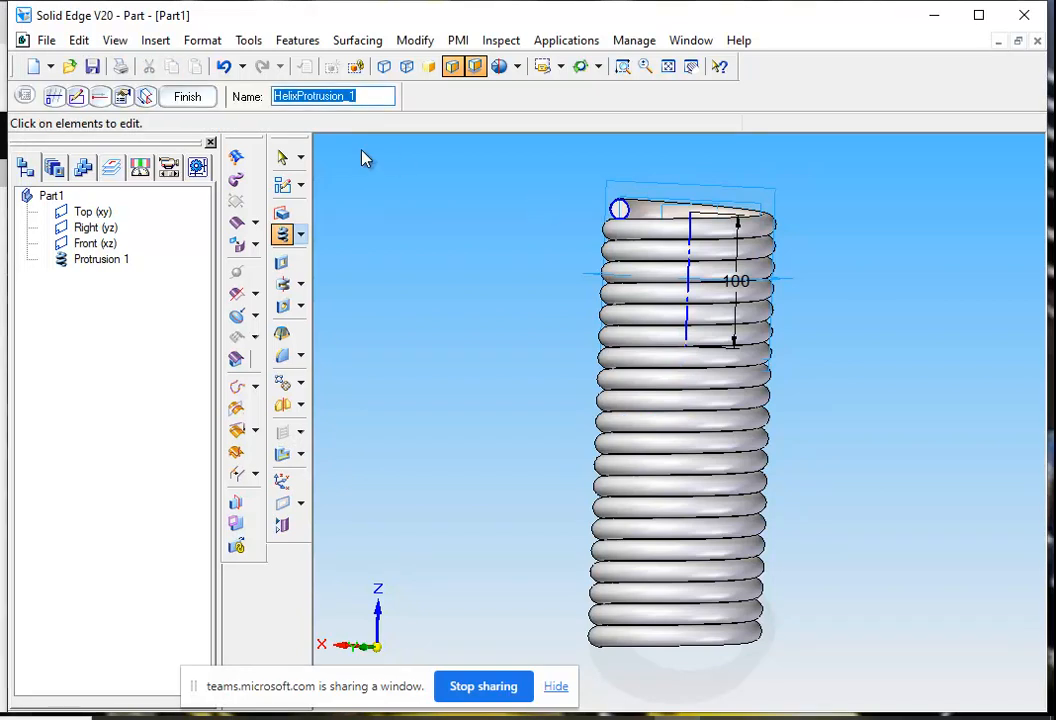
{"action": "left_click", "coordinate": [122, 98]}
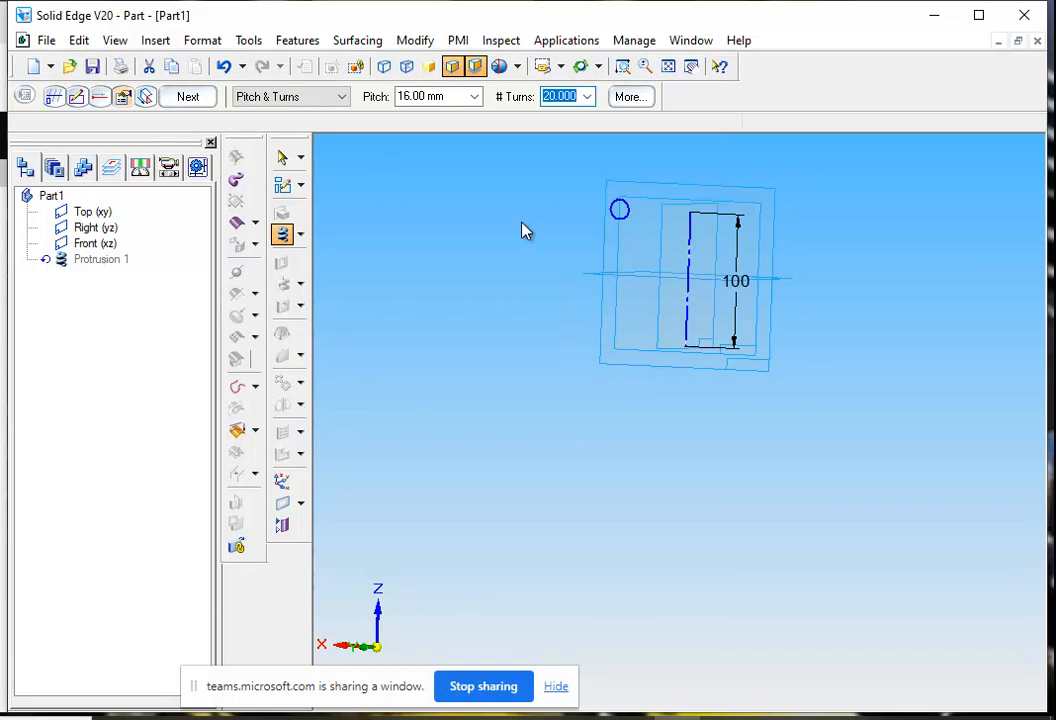
{"action": "left_click", "coordinate": [474, 97]}
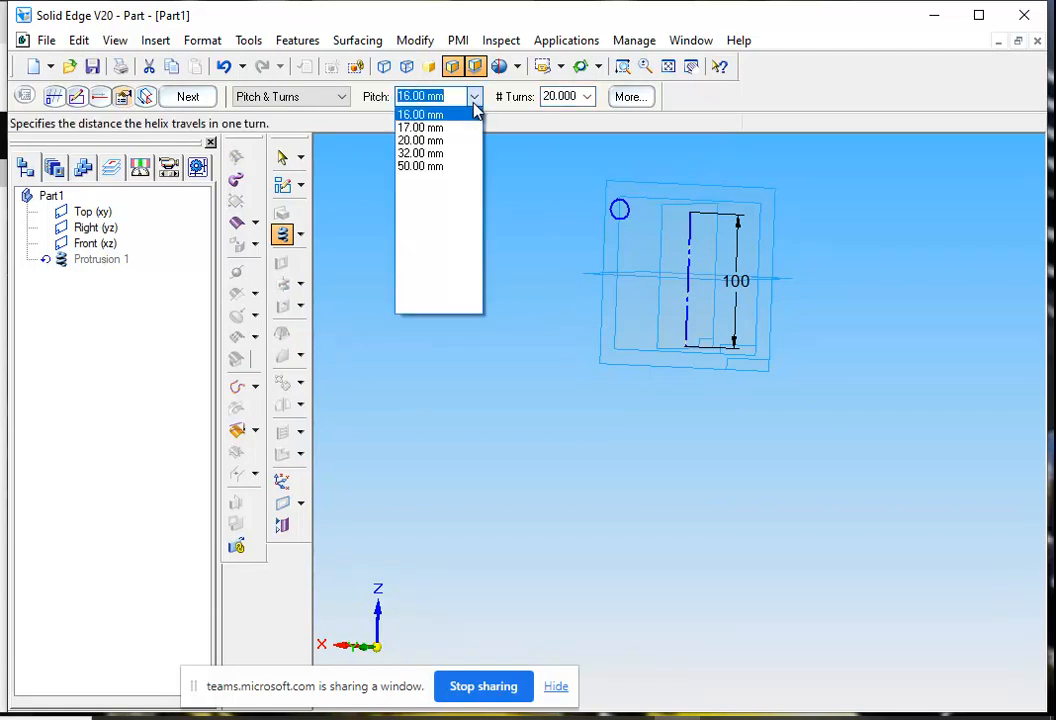
{"action": "left_click", "coordinate": [452, 155]}
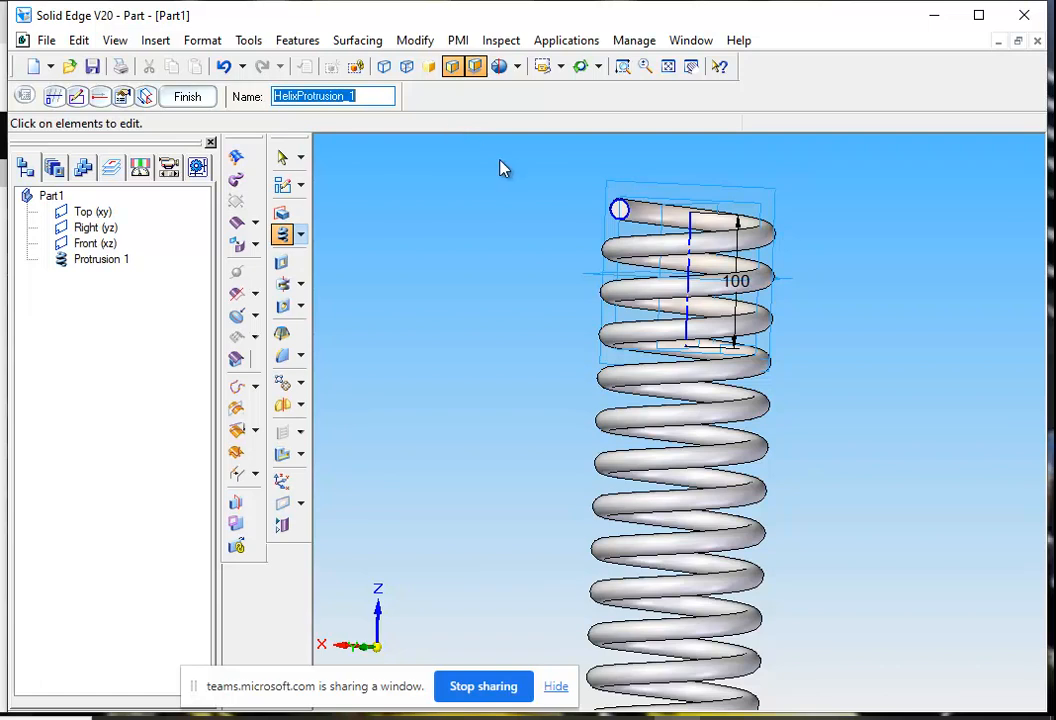
- Edit the helical protrusion's parameters and reduce its number of turns to 10, keeping the 32 mm pitch
{"action": "left_click", "coordinate": [668, 66]}
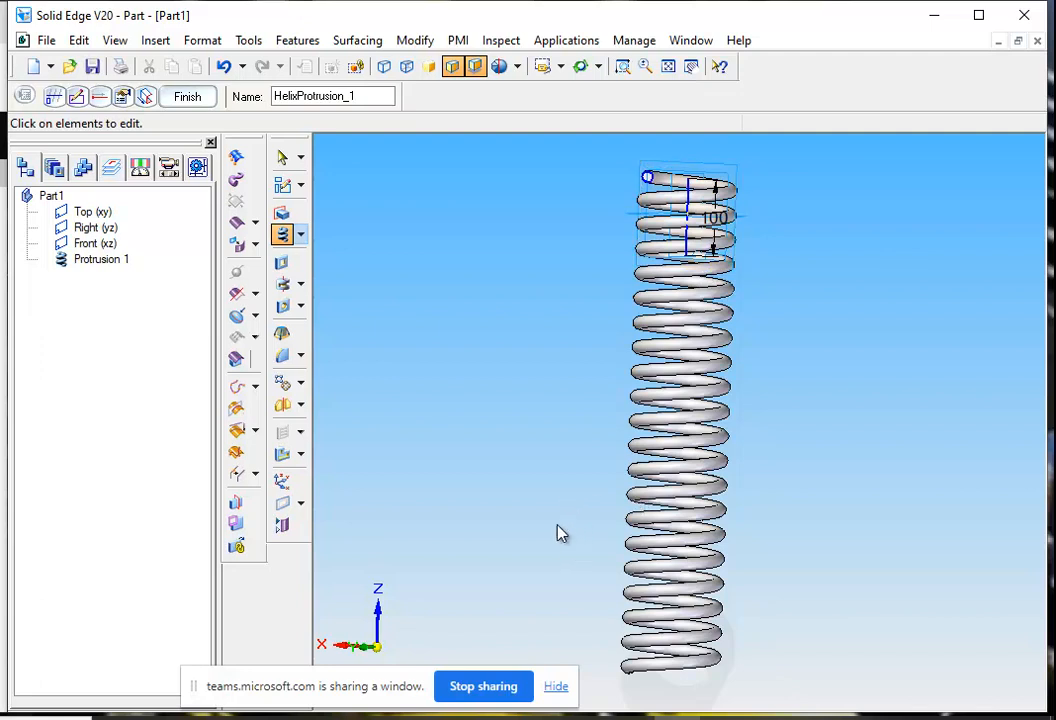
{"action": "left_click", "coordinate": [121, 97]}
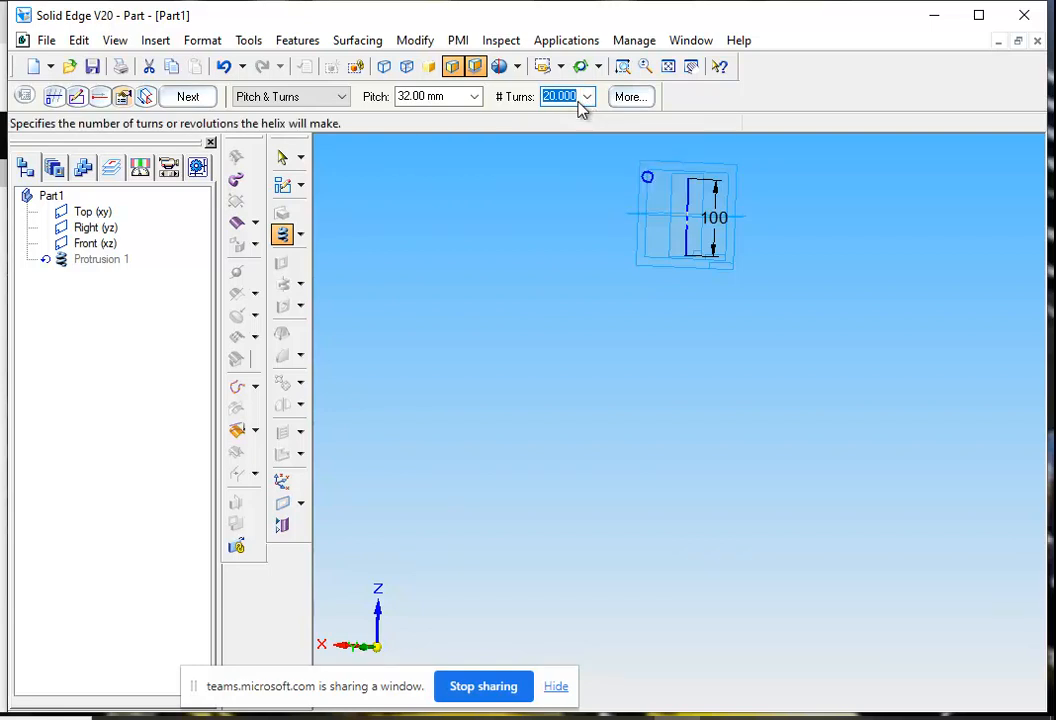
{"action": "type", "text": "10"}
{"action": "key", "text": "Return"}
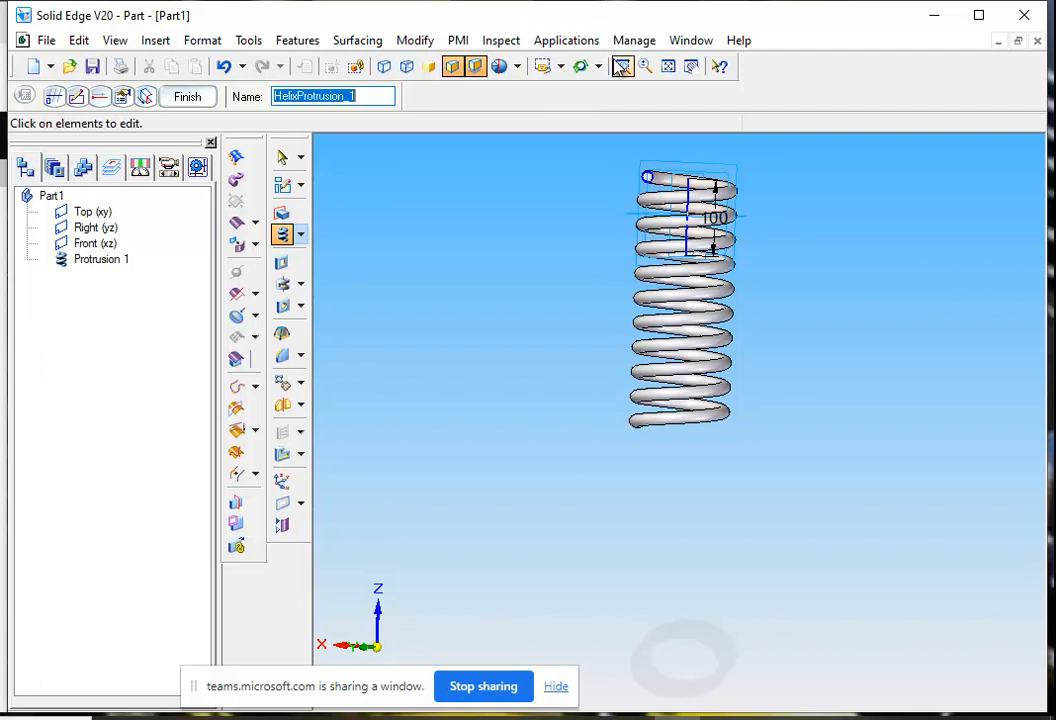
- Edit the helical protrusion's parameters and set its number of turns to 2.5
{"action": "left_click", "coordinate": [673, 72]}
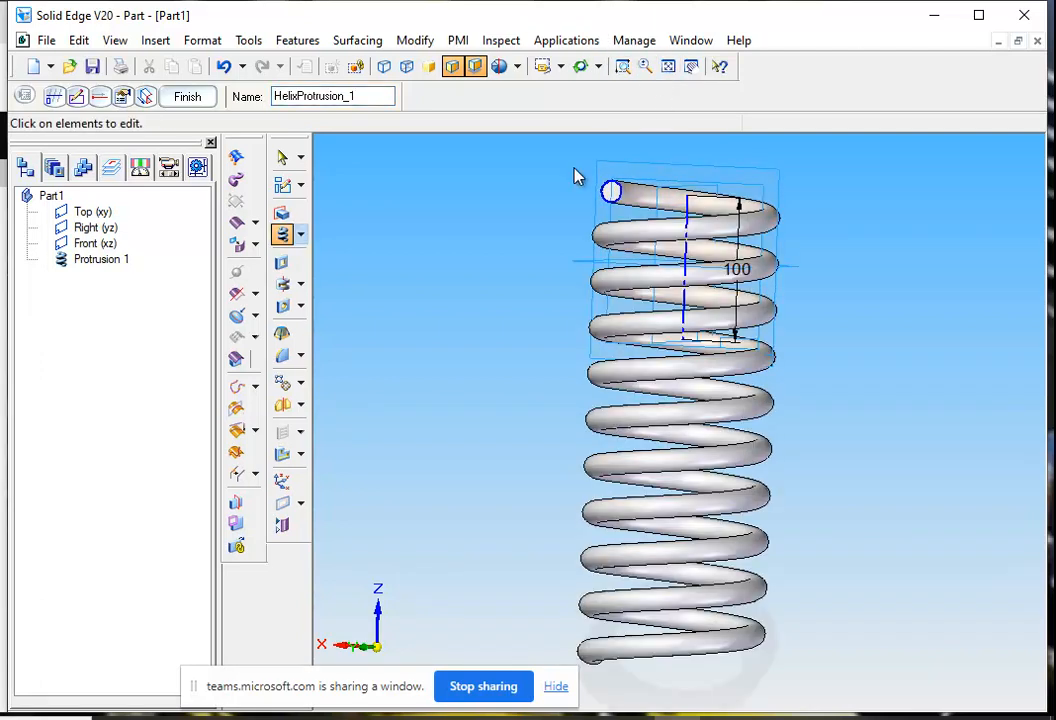
{"action": "left_click", "coordinate": [124, 97]}
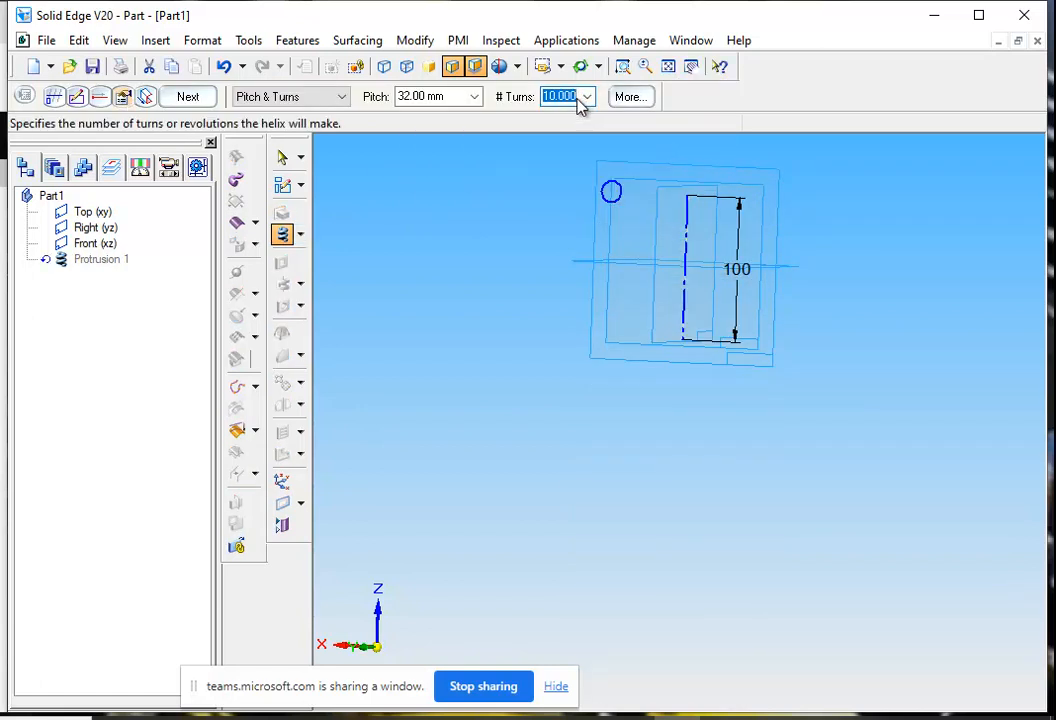
{"action": "type", "text": "2.5"}
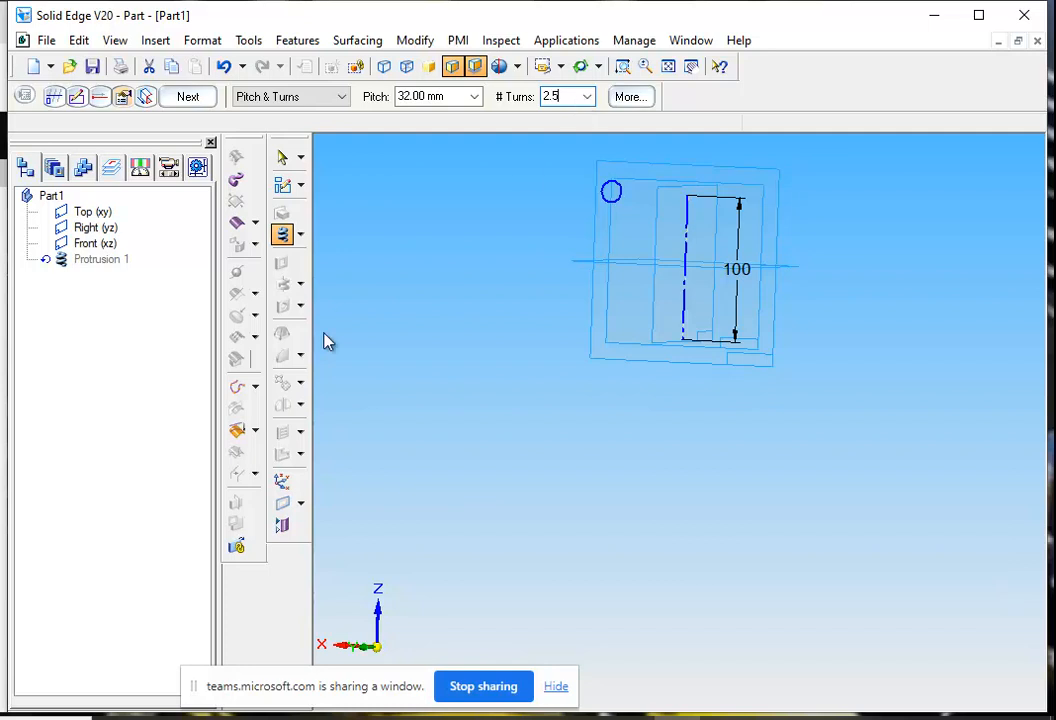
{"action": "key", "text": "Return"}
{"action": "key", "text": "Return"}
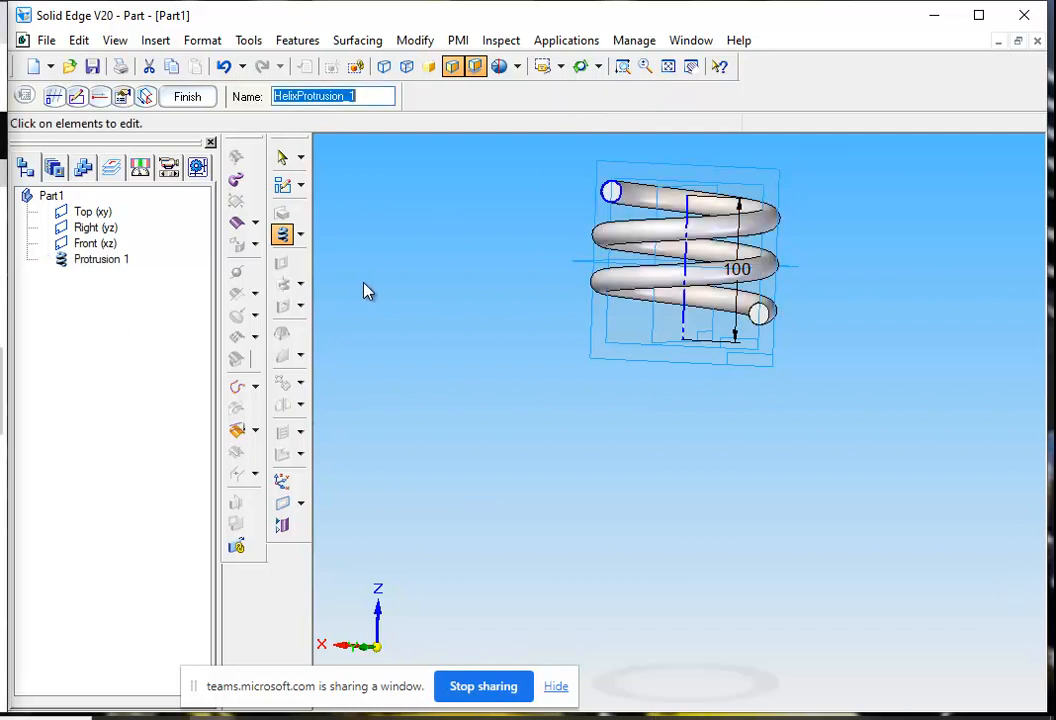
- Examine where the spring's two ends lie using the standard front view, a rotated view and the standard right view
{"action": "left_click", "coordinate": [668, 66]}
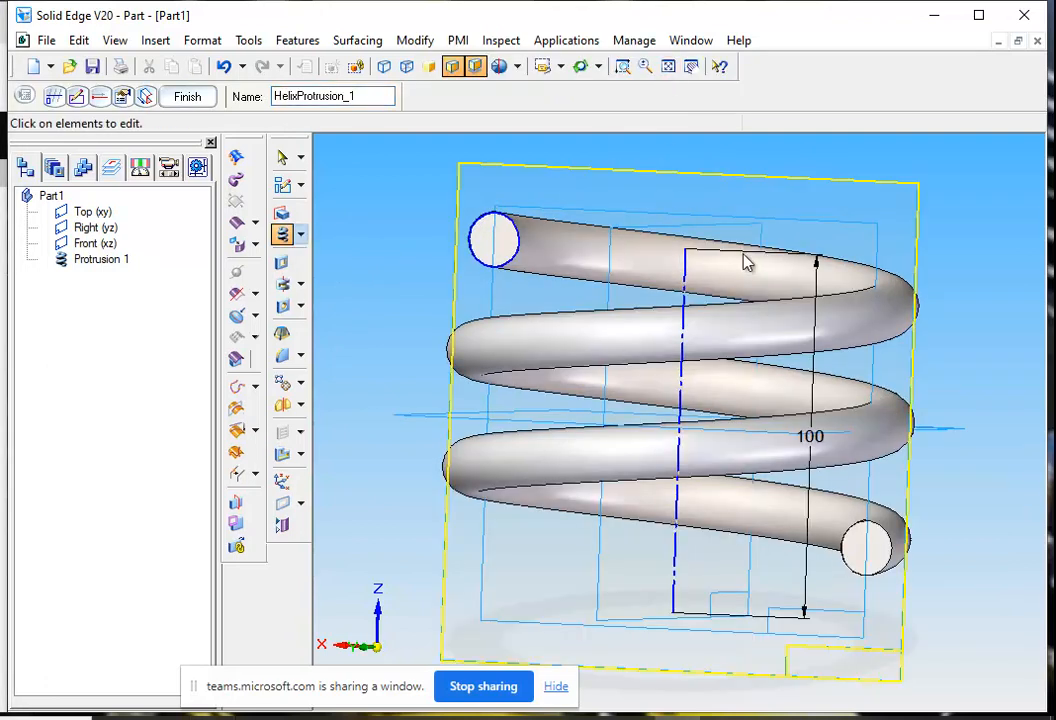
{"action": "left_click", "coordinate": [562, 67]}
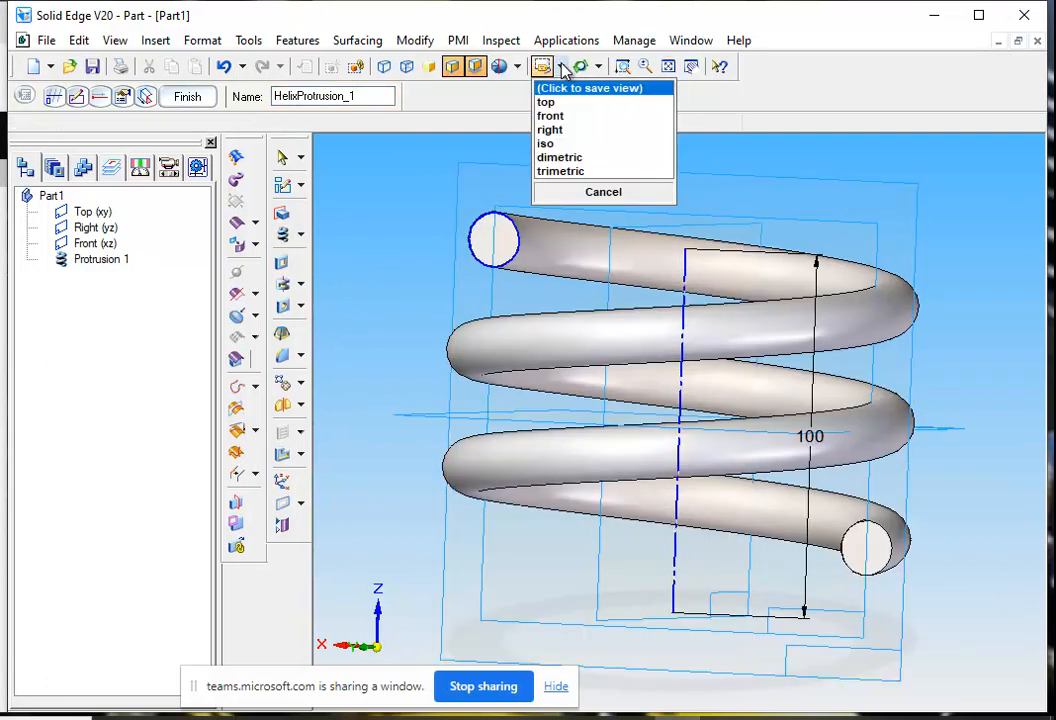
{"action": "left_click", "coordinate": [568, 116]}
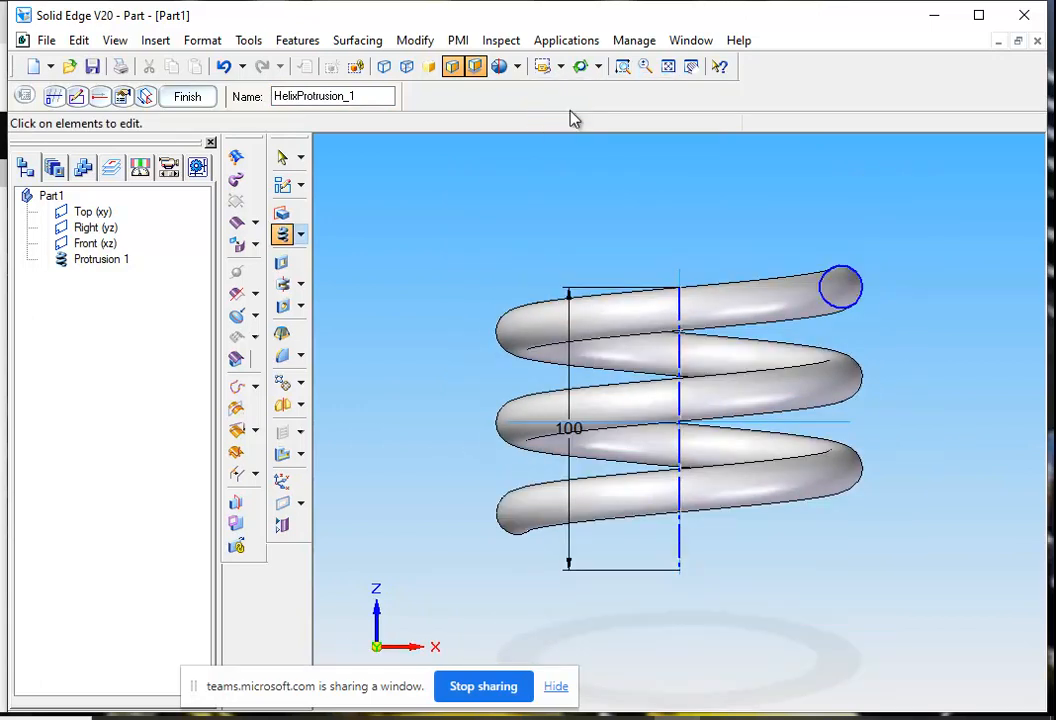
{"action": "left_click", "coordinate": [580, 66]}
{"action": "left_click_drag", "start_coordinate": [648, 231], "coordinate": [750, 344]}
{"action": "left_click", "coordinate": [557, 70]}
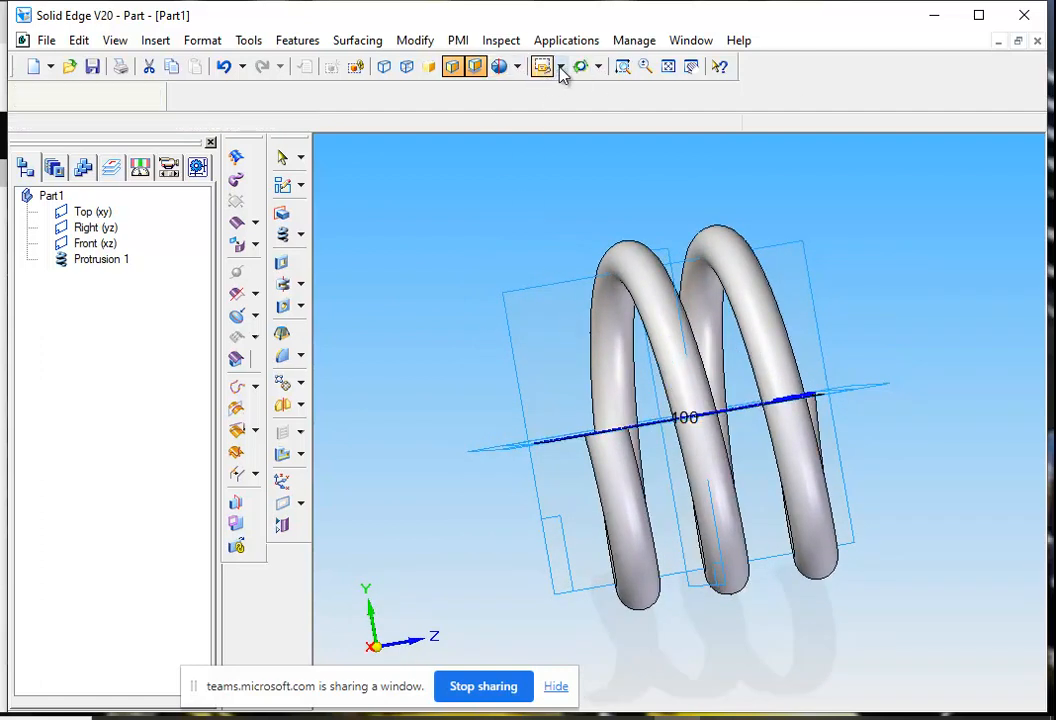
{"action": "left_click", "coordinate": [563, 130]}
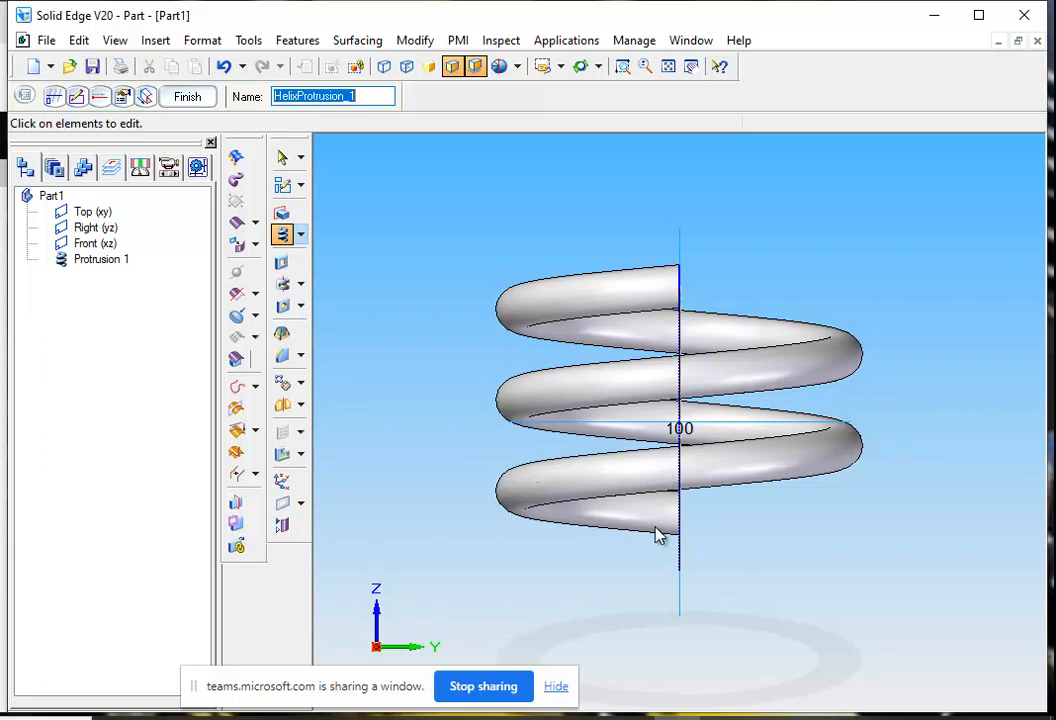
- Edit the helical protrusion's parameters and set its number of turns to 2.25
{"action": "left_click", "coordinate": [122, 96]}
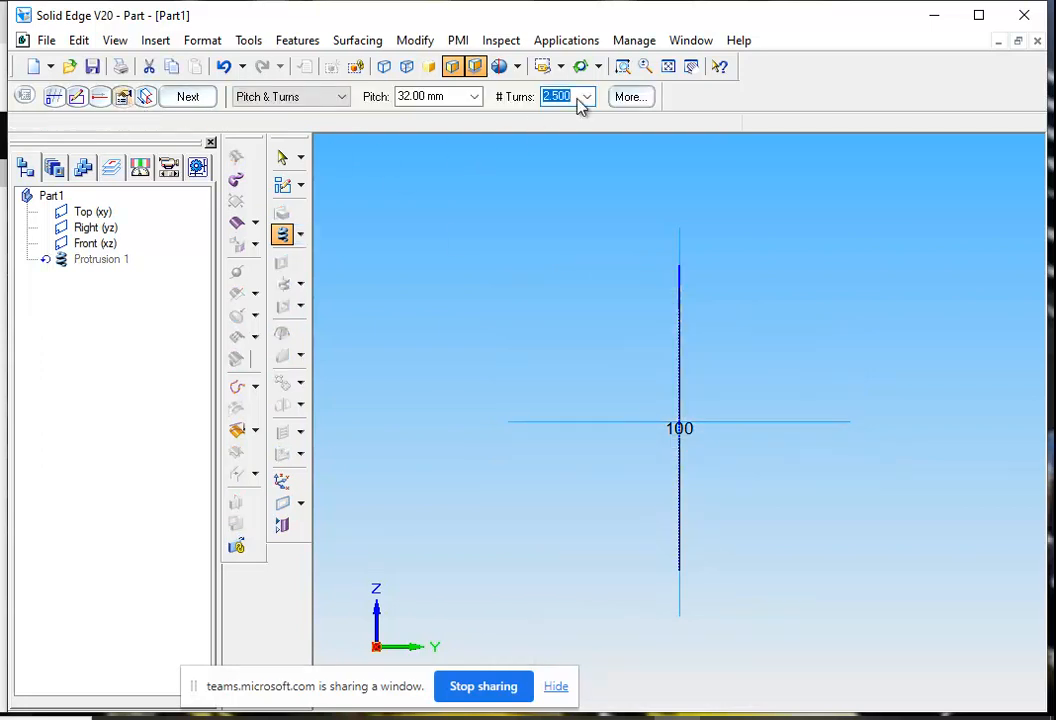
{"action": "left_click", "coordinate": [575, 96]}
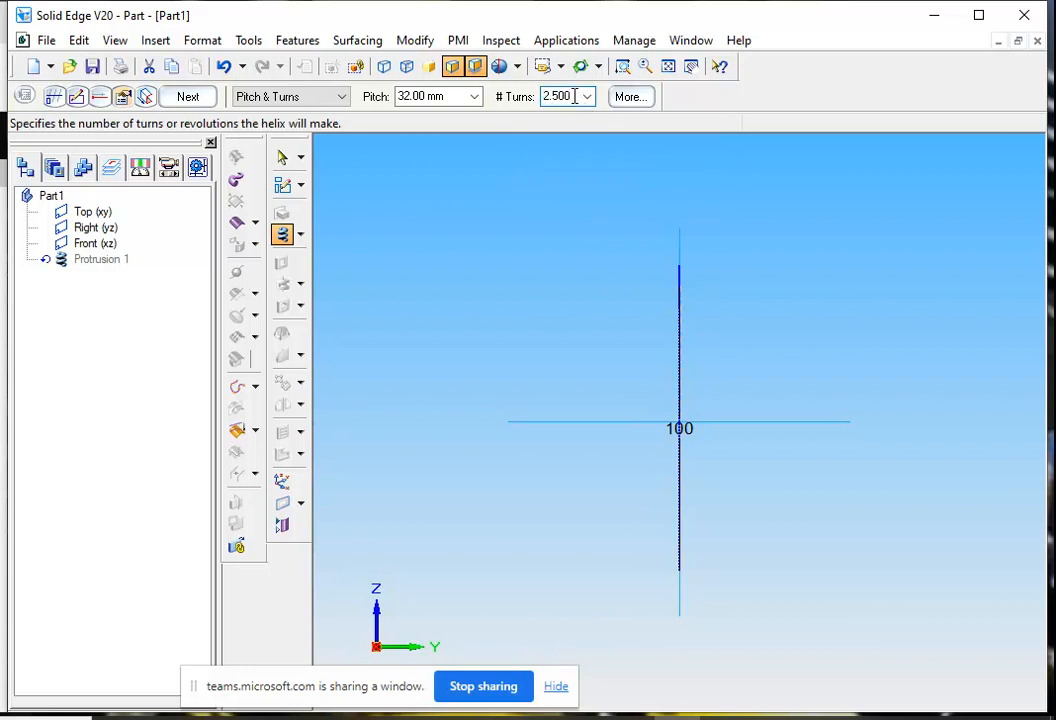
{"action": "key", "text": "BackSpace"}
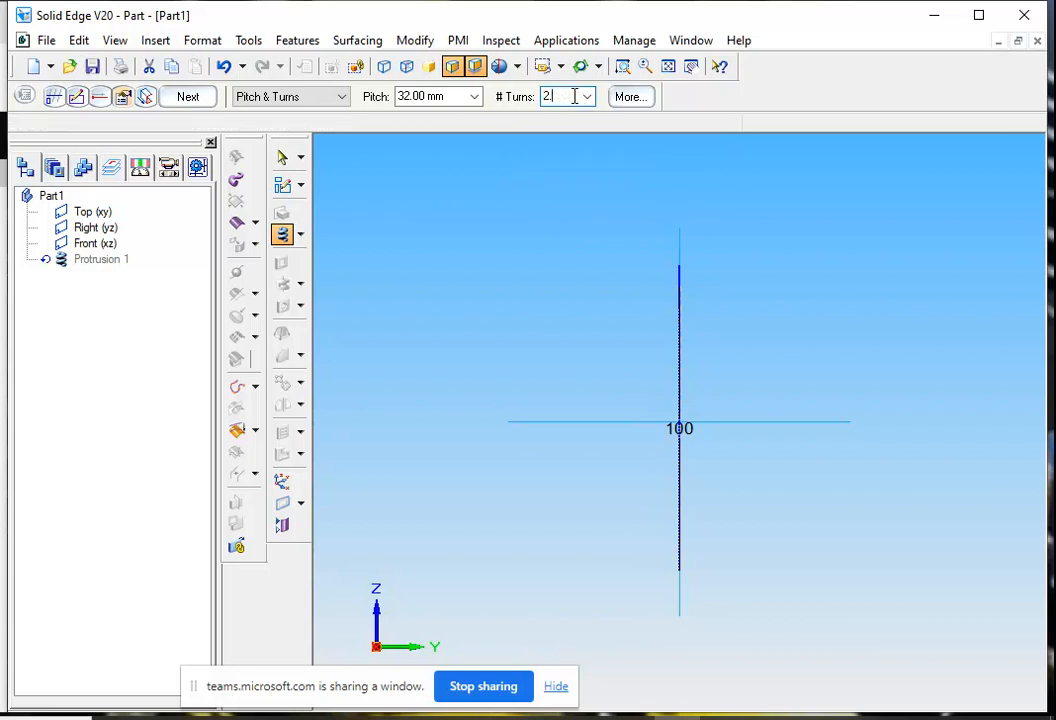
{"action": "key", "text": "Return"}
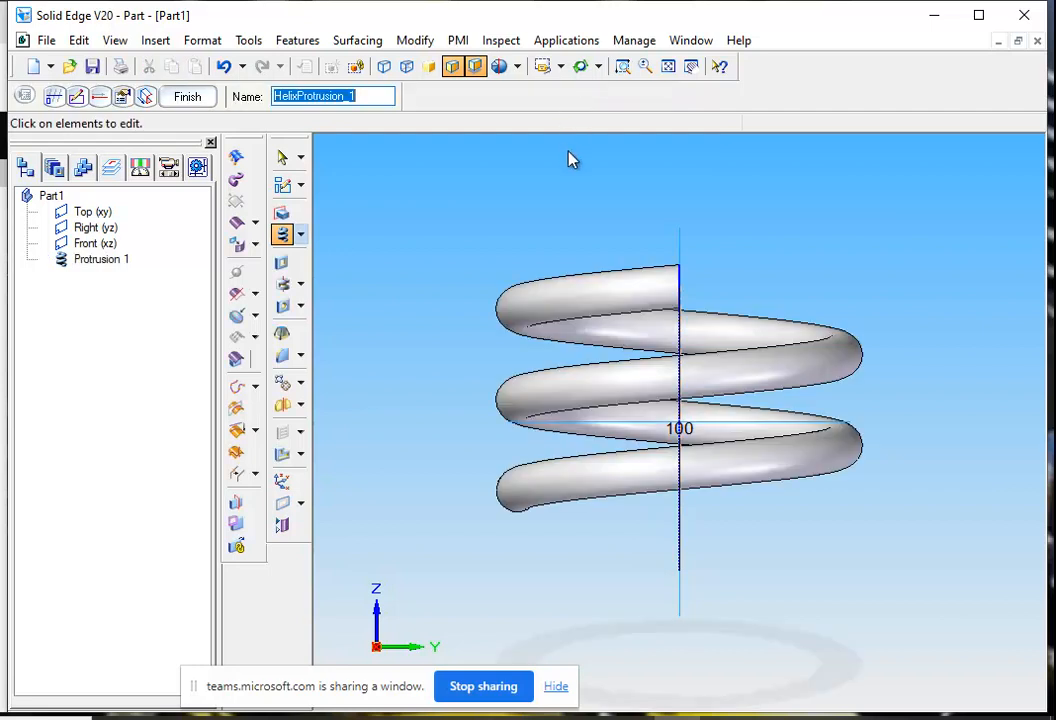
- Edit the helical protrusion's parameters and set its number of turns to 1
{"action": "left_click", "coordinate": [580, 66]}
{"action": "left_click_drag", "start_coordinate": [596, 302], "coordinate": [850, 345]}
{"action": "left_click_drag", "start_coordinate": [709, 382], "coordinate": [780, 380]}
{"action": "left_click", "coordinate": [133, 96]}
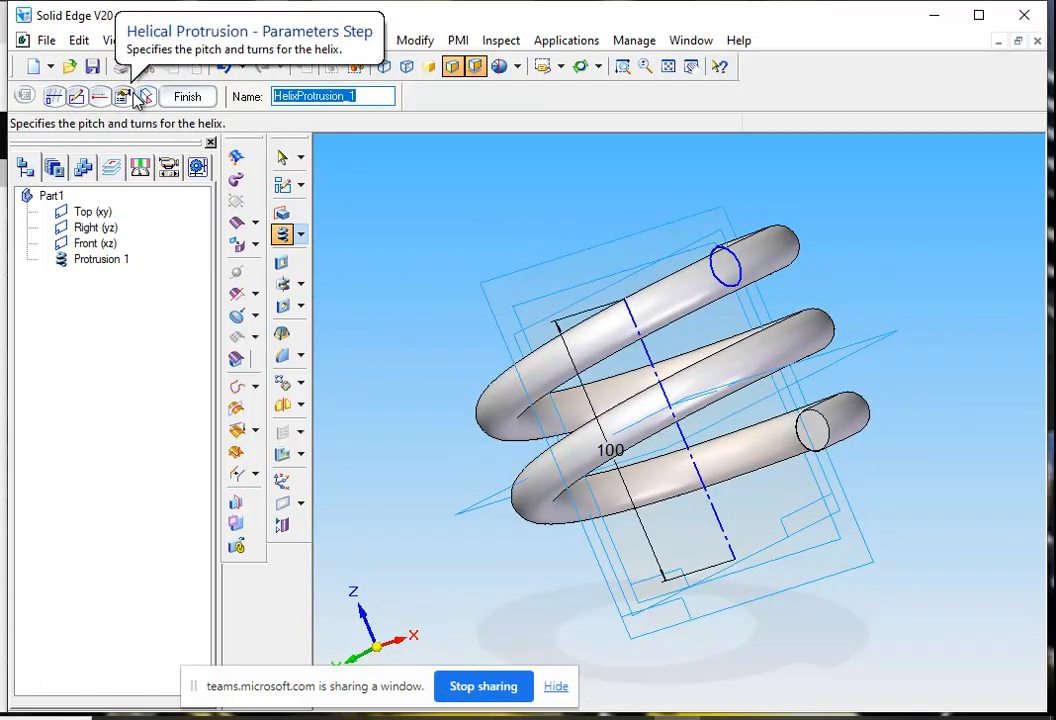
{"action": "left_click", "coordinate": [121, 96]}
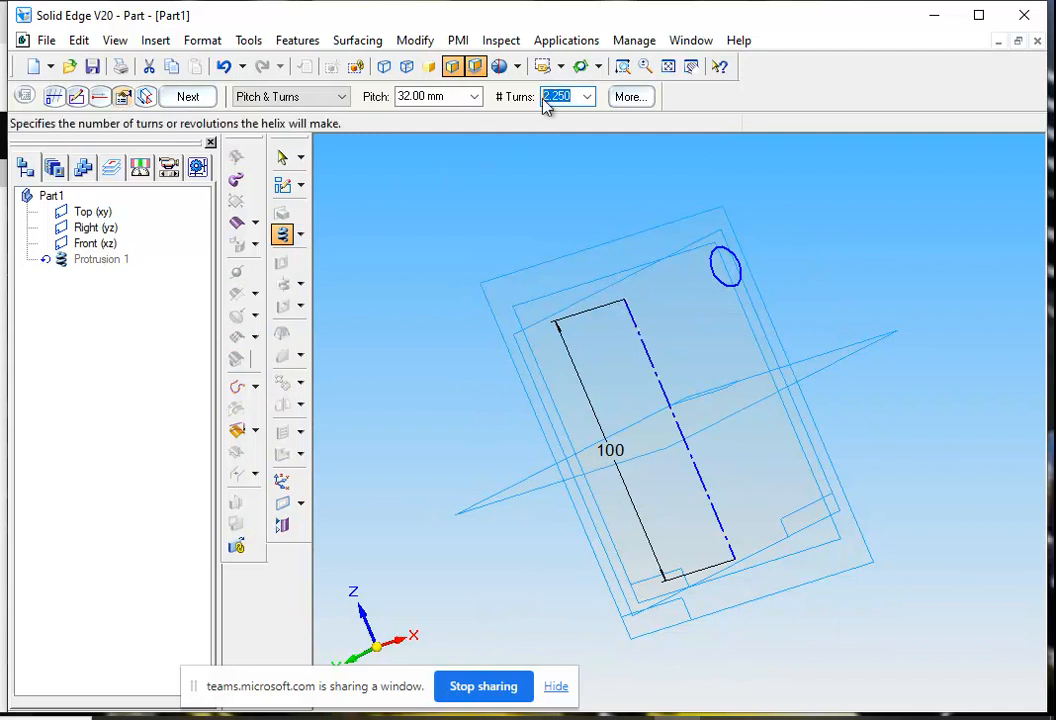
{"action": "type", "text": "2"}
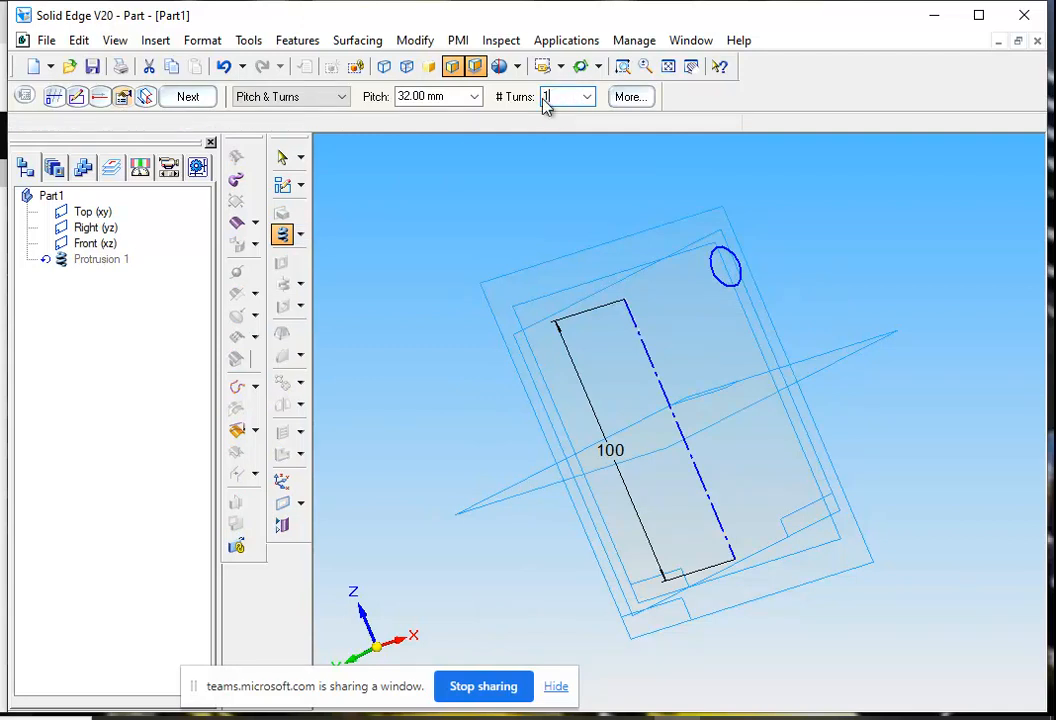
{"action": "key", "text": "Return"}
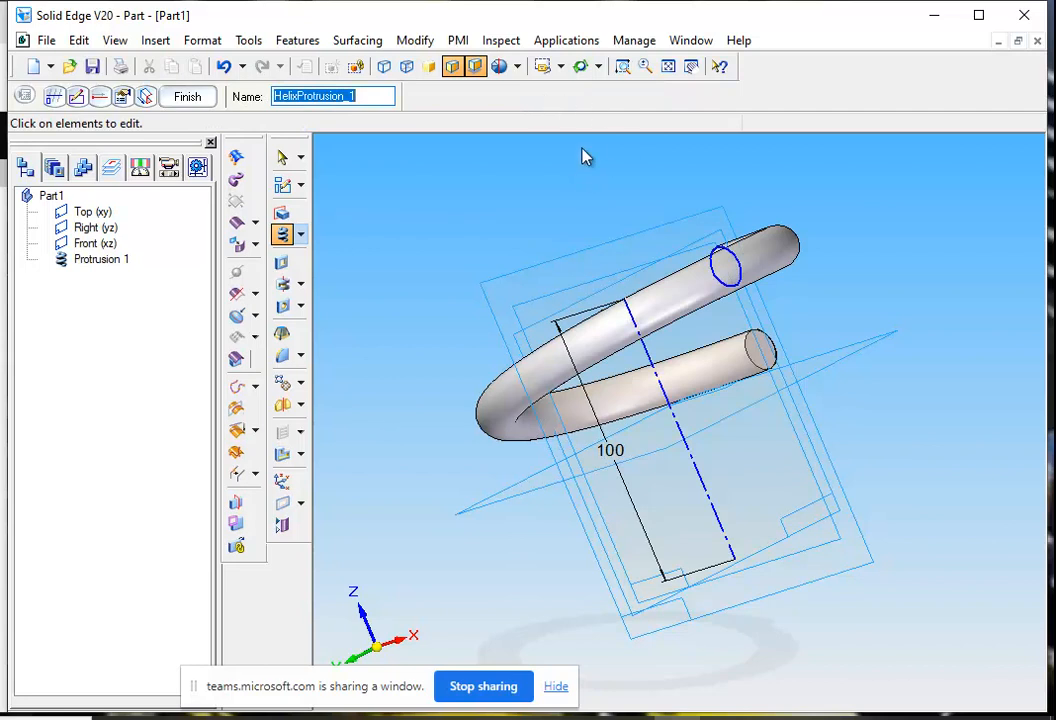
- Edit the helical protrusion's parameters and set its number of turns to 0.5
{"action": "left_click", "coordinate": [580, 66]}
{"action": "left_click_drag", "start_coordinate": [575, 160], "coordinate": [320, 212]}
{"action": "left_click", "coordinate": [134, 96]}
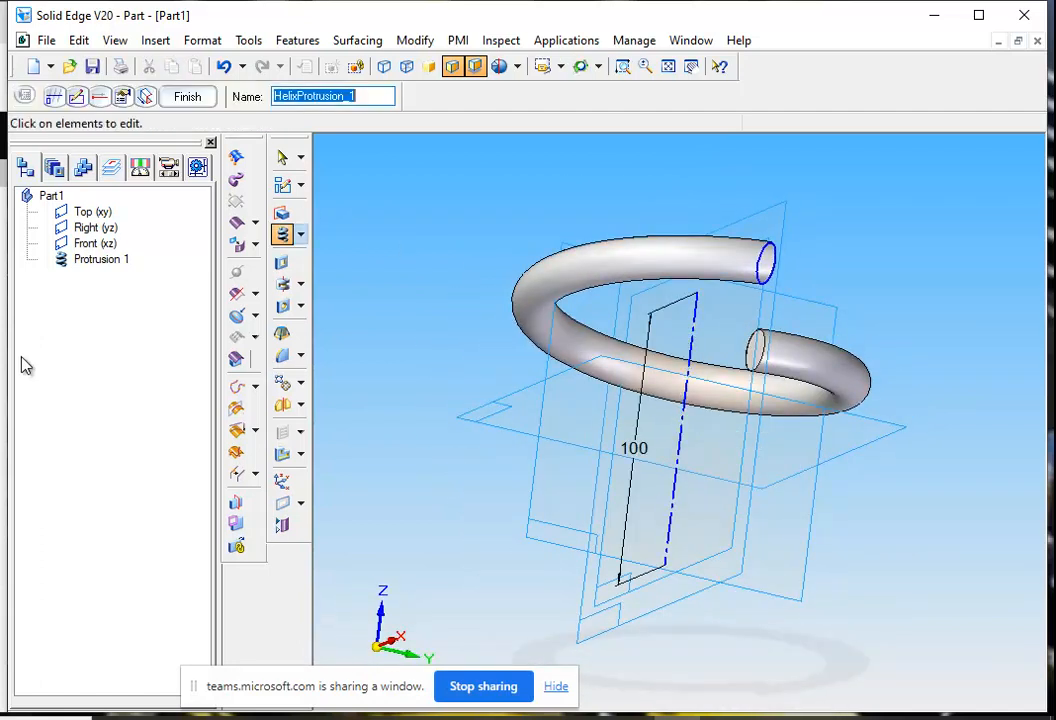
{"action": "left_click", "coordinate": [124, 96]}
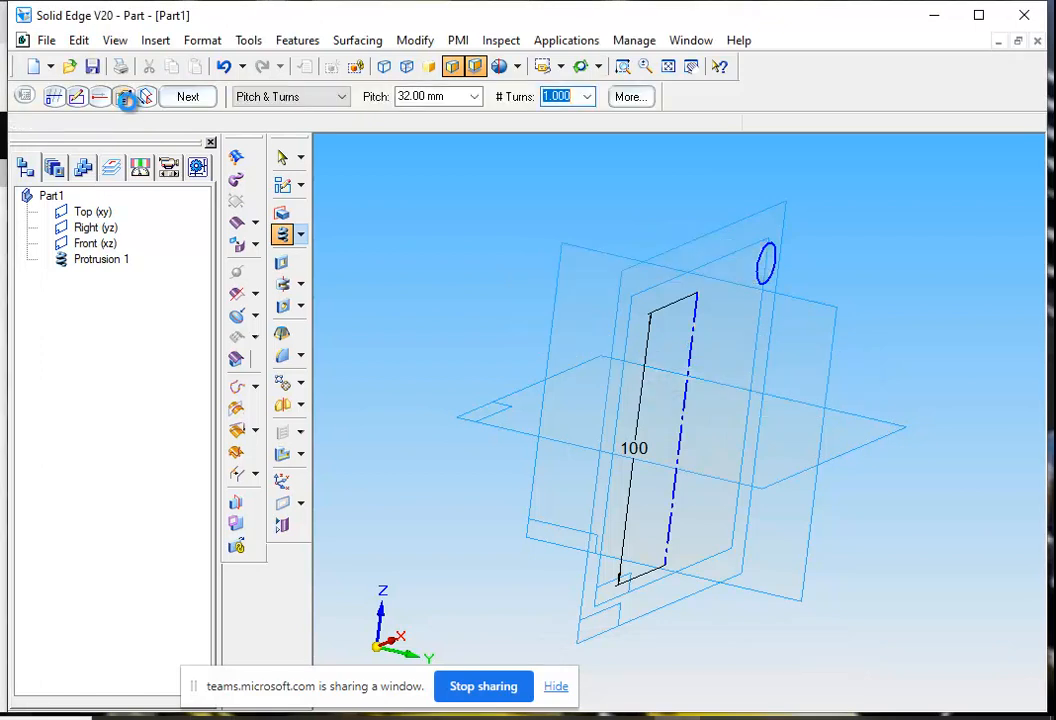
{"action": "left_click", "coordinate": [587, 96]}
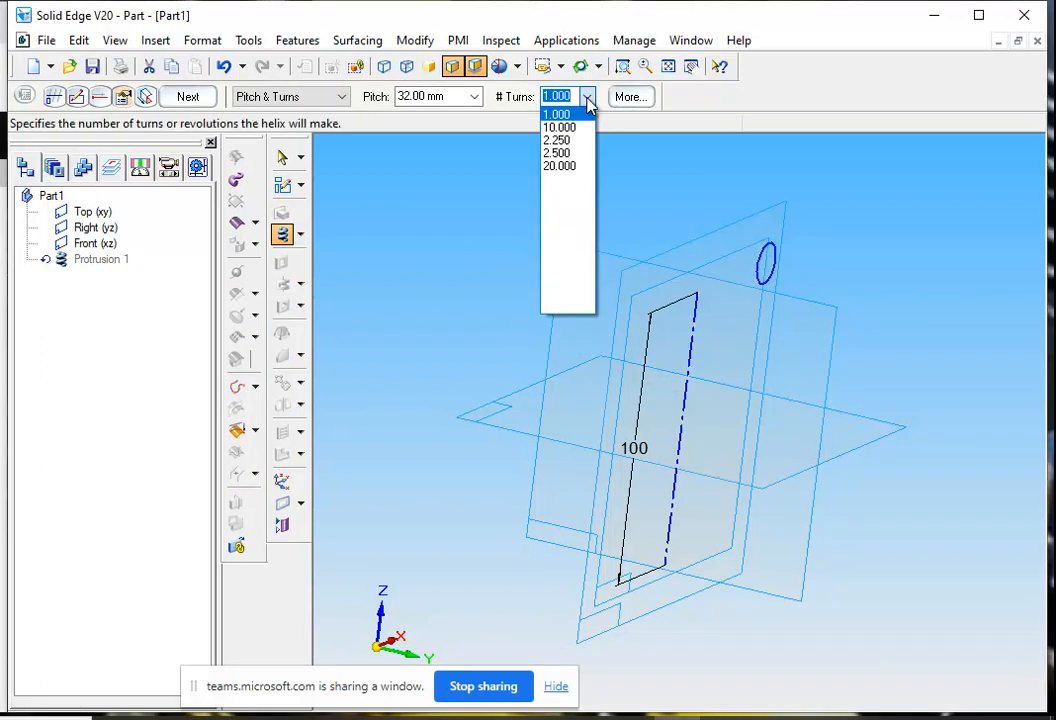
{"action": "key", "text": "BackSpace"}
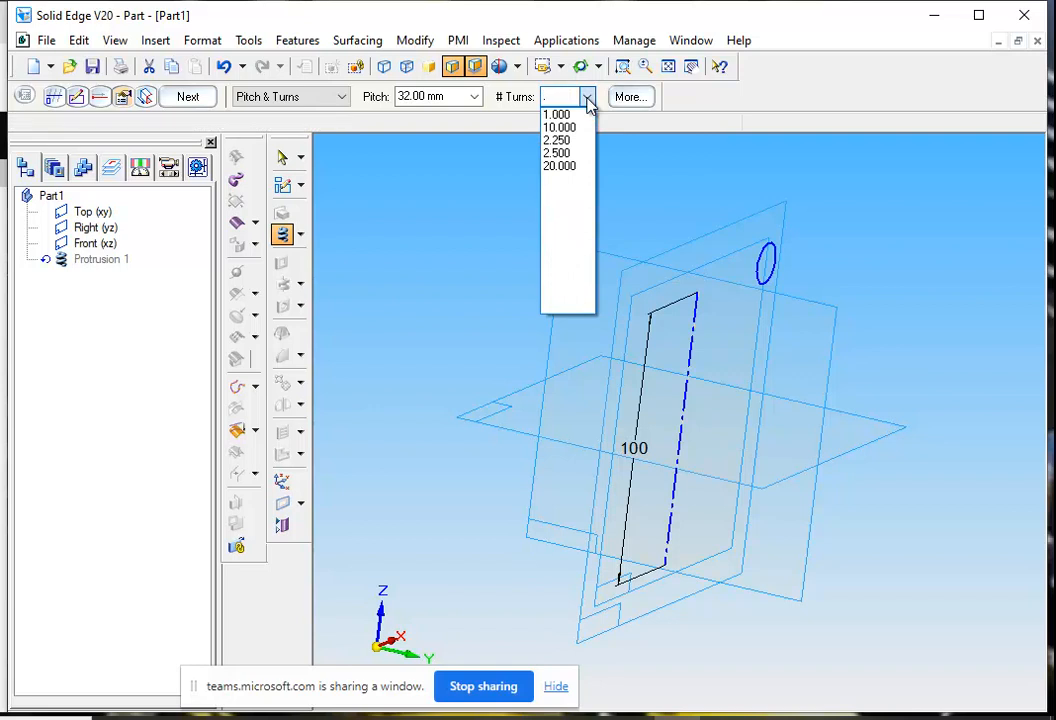
{"action": "key", "text": "Return"}
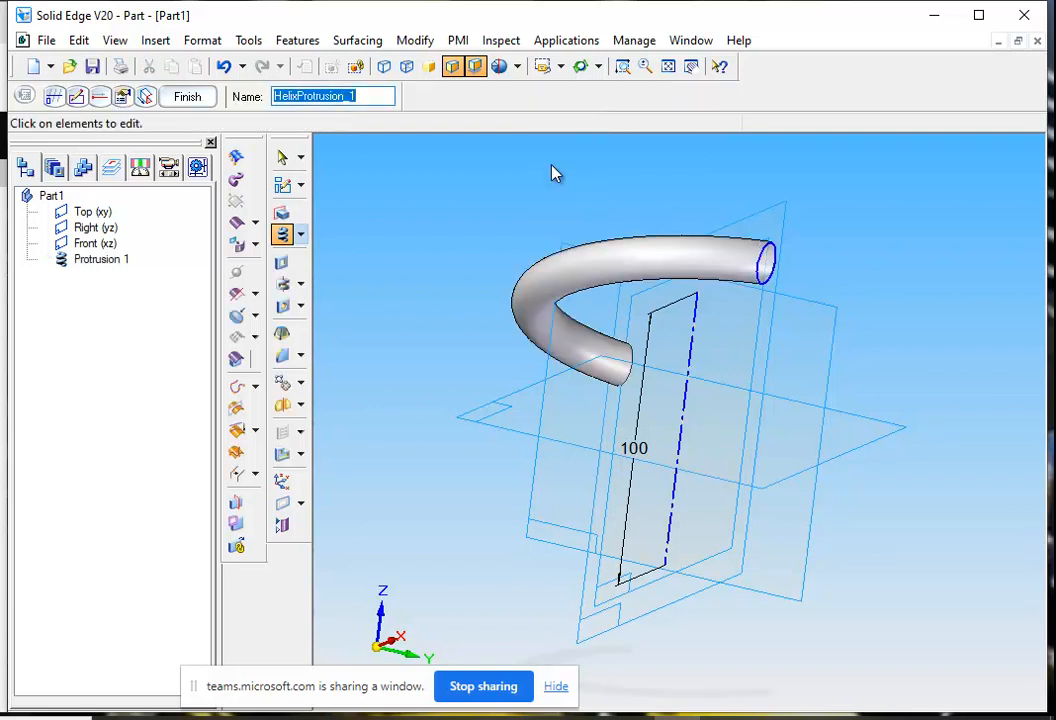
- Examine the half-turn coil along its axis and in the standard front view
{"action": "left_click", "coordinate": [580, 66]}
{"action": "left_click_drag", "start_coordinate": [648, 158], "coordinate": [660, 400]}
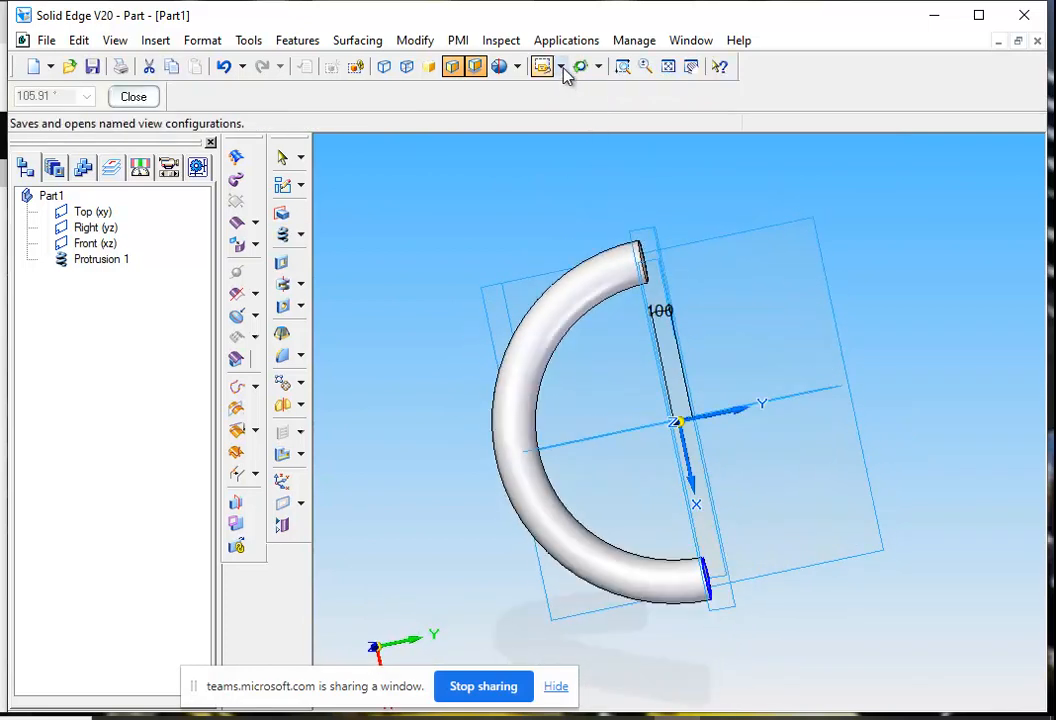
{"action": "left_click", "coordinate": [560, 66]}
{"action": "left_click", "coordinate": [590, 115]}
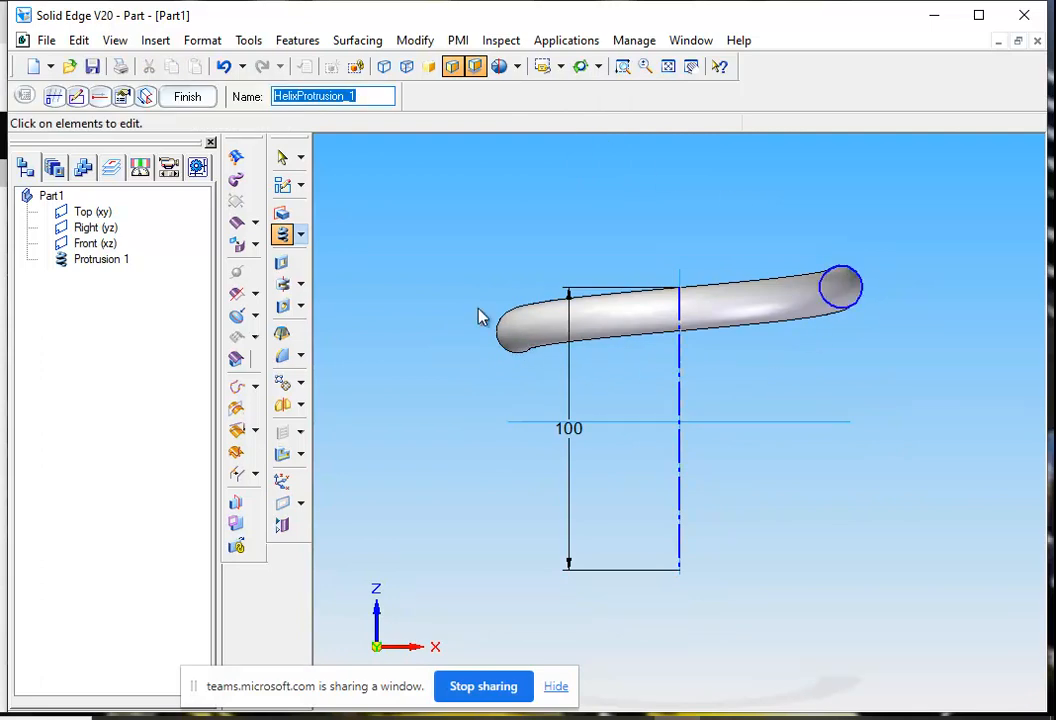
- Edit the helical protrusion's parameters and set its pitch to 64 mm
{"action": "left_click", "coordinate": [578, 66]}
{"action": "mouse_move", "coordinate": [599, 134]}
{"action": "left_mouse_down"}
{"action": "mouse_move", "coordinate": [606, 264]}
{"action": "mouse_move", "coordinate": [598, 141]}
{"action": "left_mouse_up"}
{"action": "left_click", "coordinate": [133, 96]}
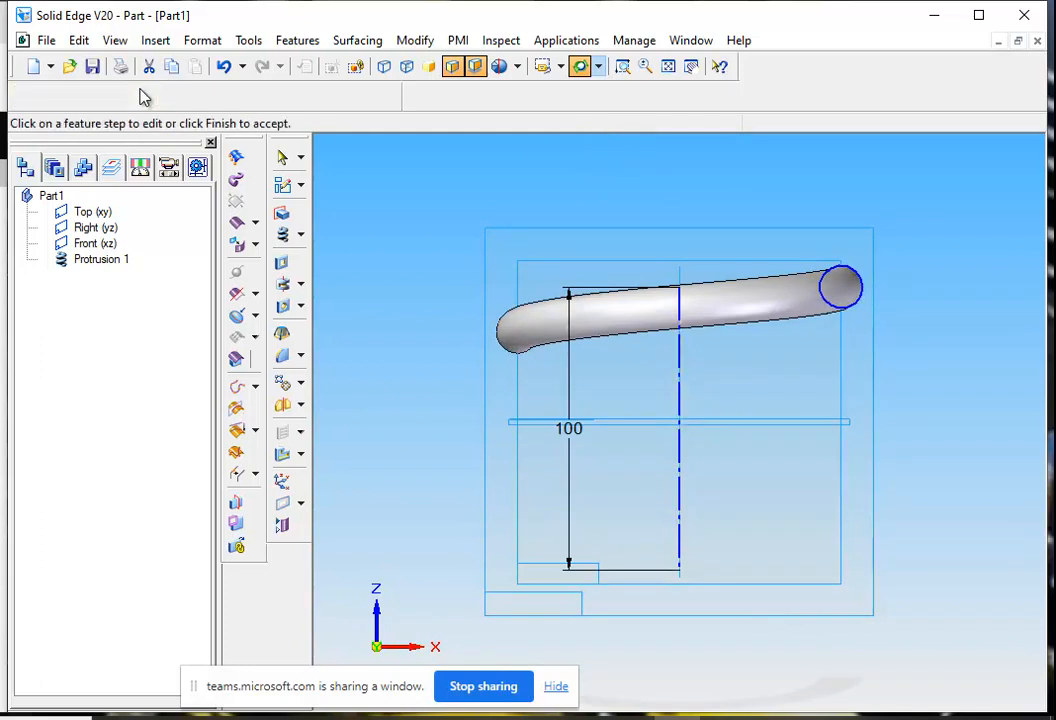
{"action": "left_click", "coordinate": [122, 96]}
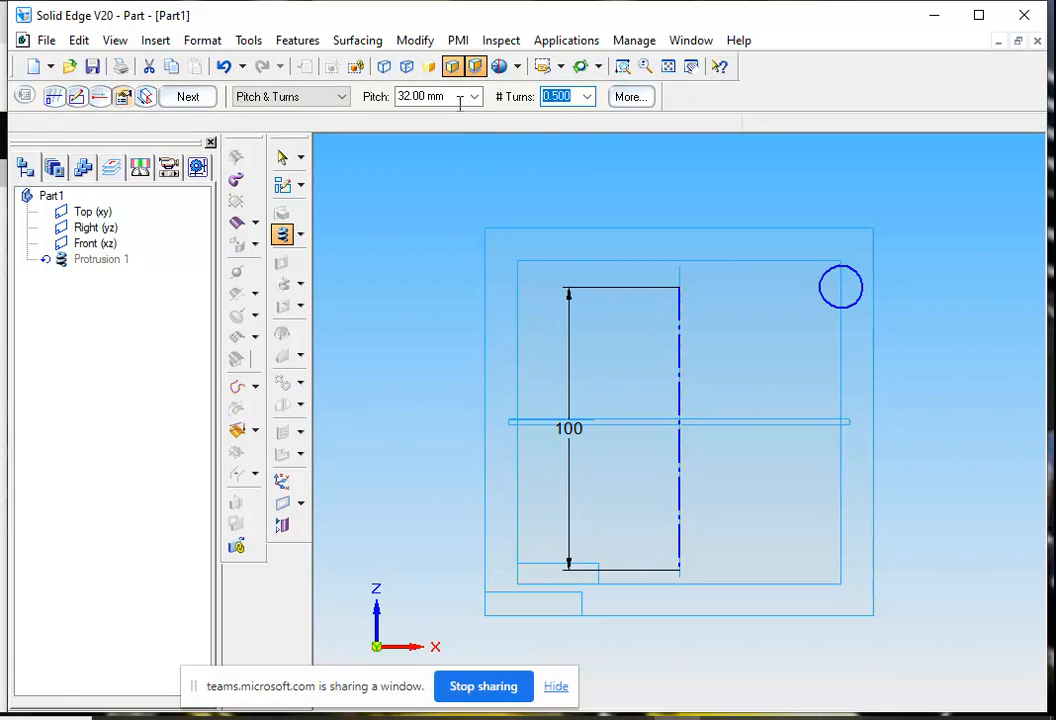
{"action": "left_click", "coordinate": [474, 97]}
{"action": "left_click", "coordinate": [448, 96]}
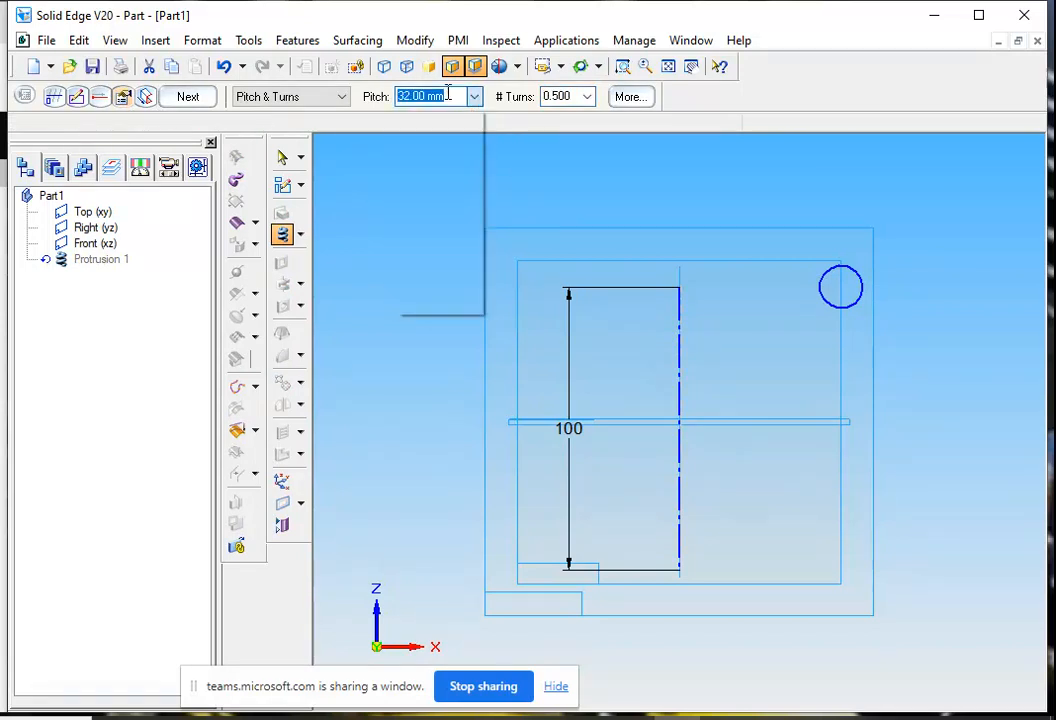
{"action": "type", "text": "64"}
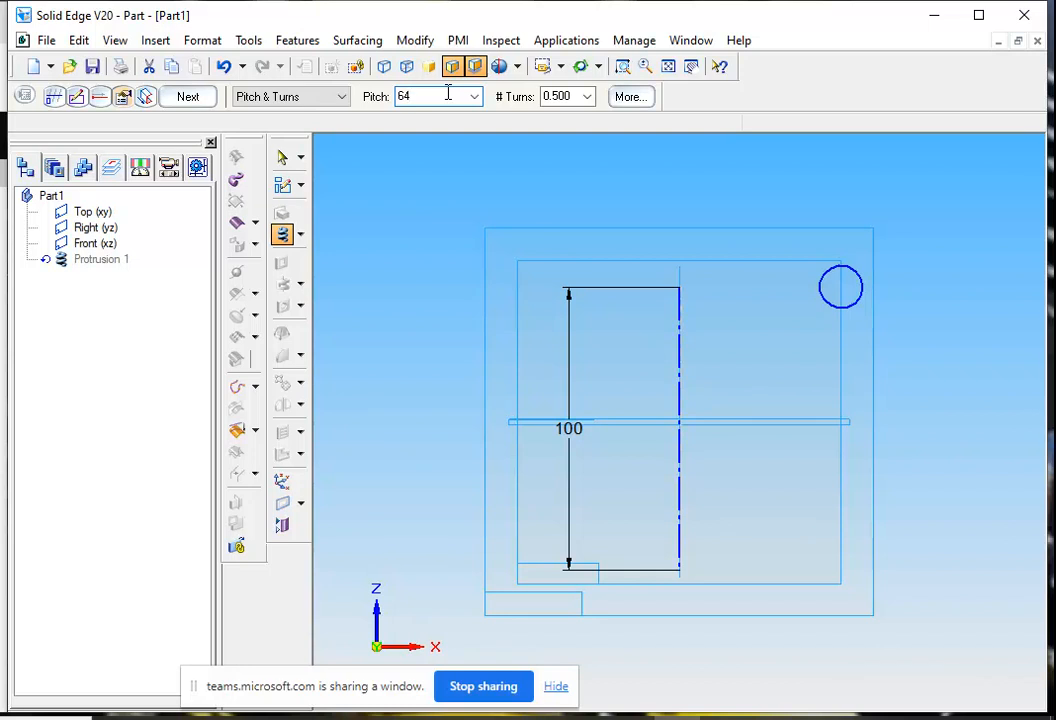
{"action": "key", "text": "Return"}
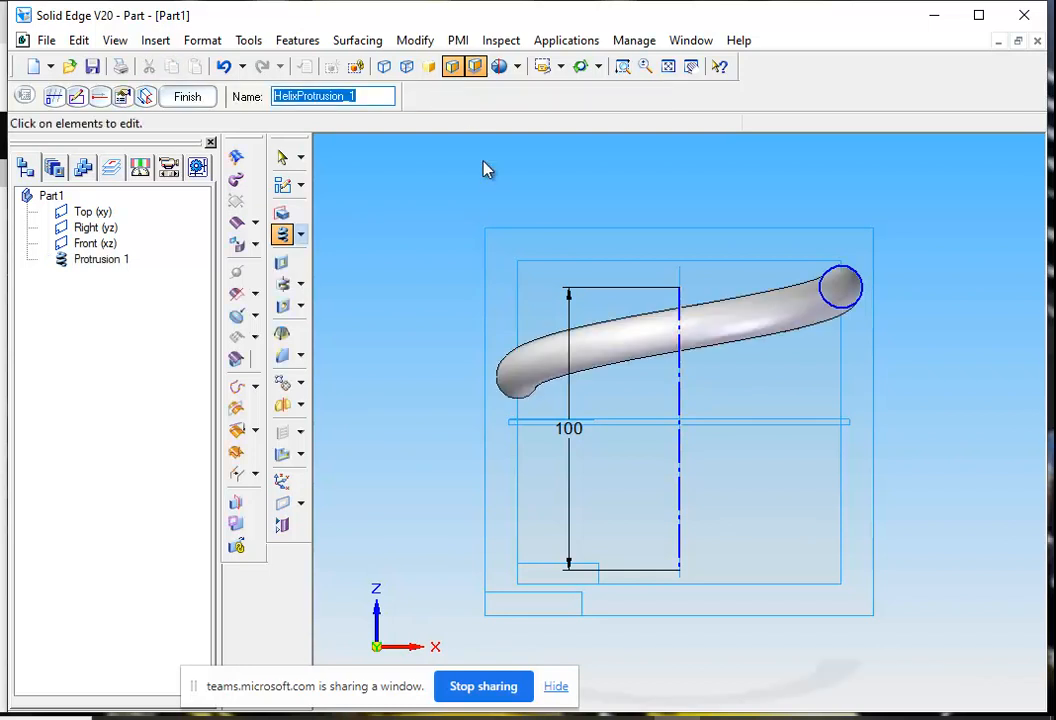
- Edit the helical protrusion's parameters and set its number of turns to 1.75
{"action": "left_click", "coordinate": [580, 66]}
{"action": "left_click_drag", "start_coordinate": [641, 195], "coordinate": [611, 229]}
{"action": "left_click_drag", "start_coordinate": [621, 191], "coordinate": [664, 184]}
{"action": "left_click", "coordinate": [150, 100]}
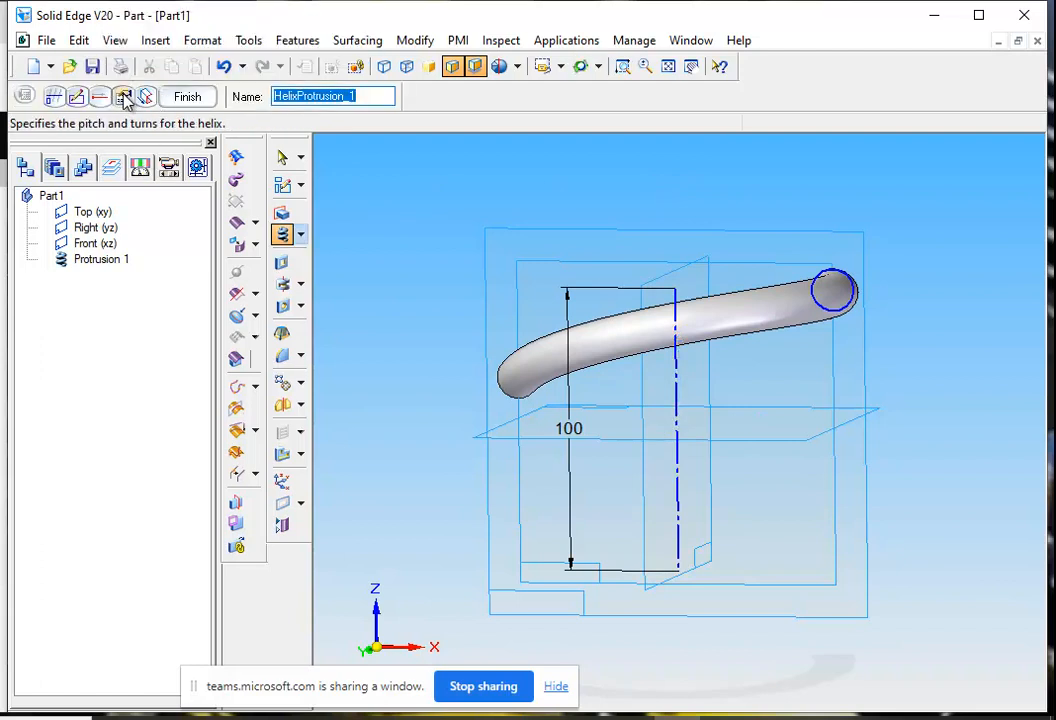
{"action": "left_click", "coordinate": [123, 96]}
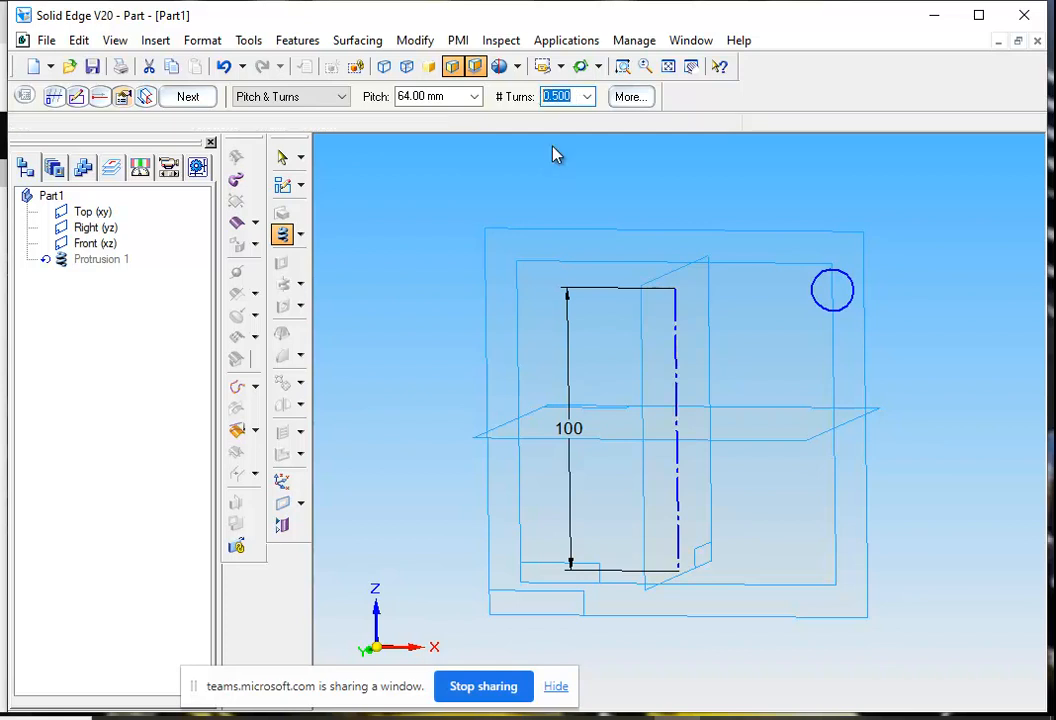
{"action": "type", "text": "1.75"}
{"action": "key", "text": "Return"}
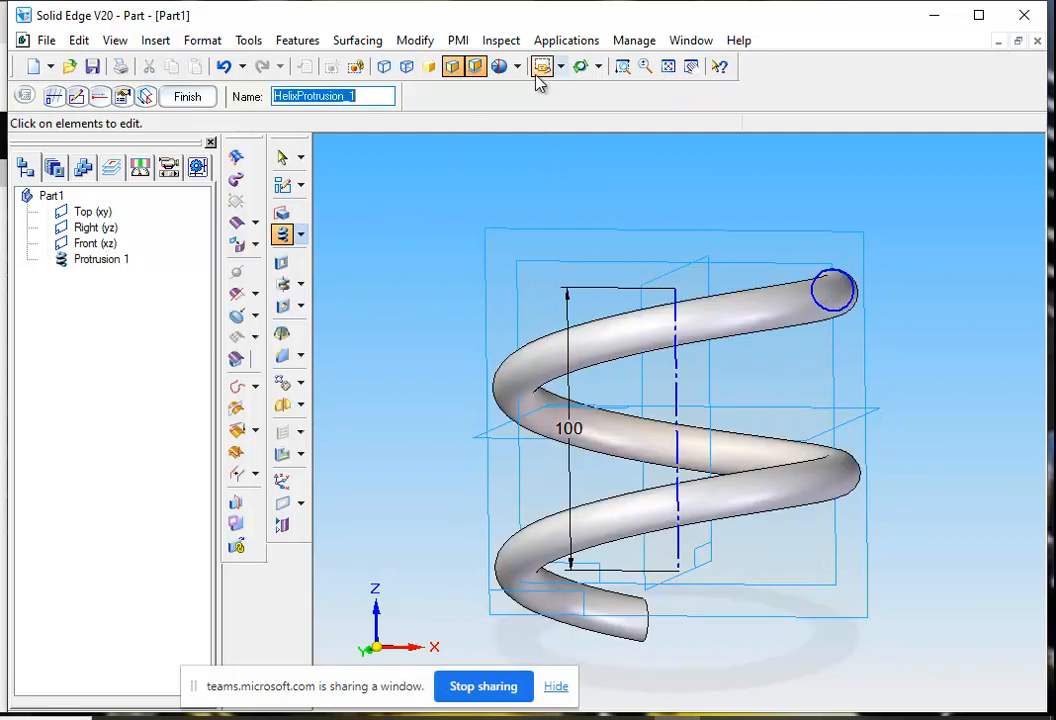
- Check the coil from the front and along its axis, and set the helical protrusion's number of turns to 20
{"action": "left_click", "coordinate": [561, 66]}
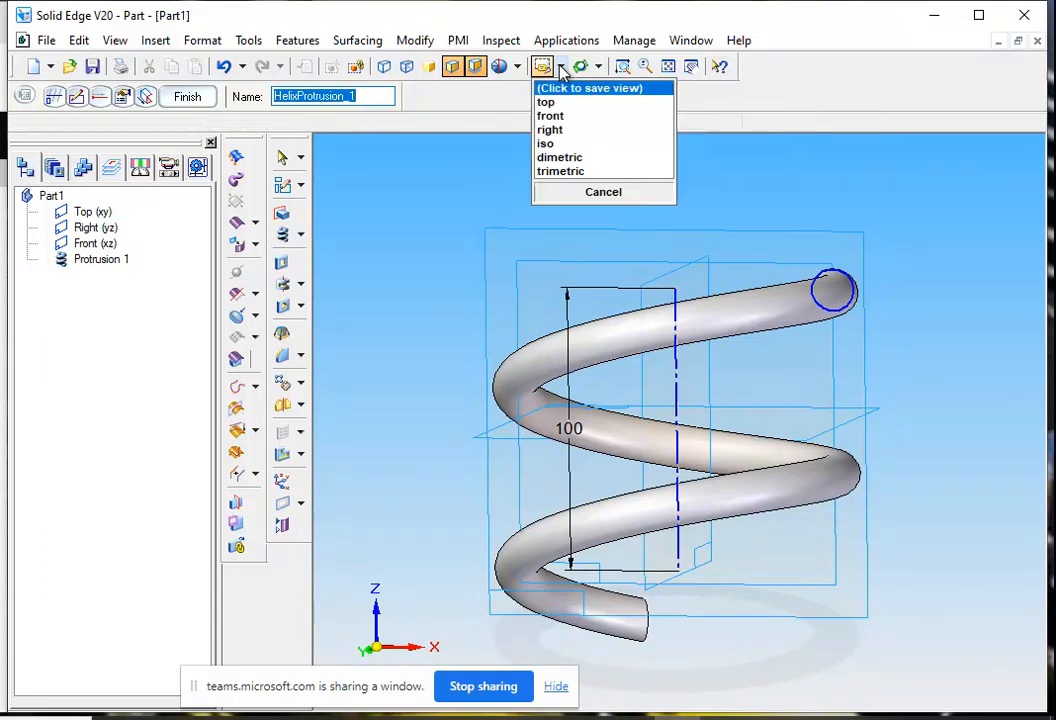
{"action": "left_click", "coordinate": [563, 118]}
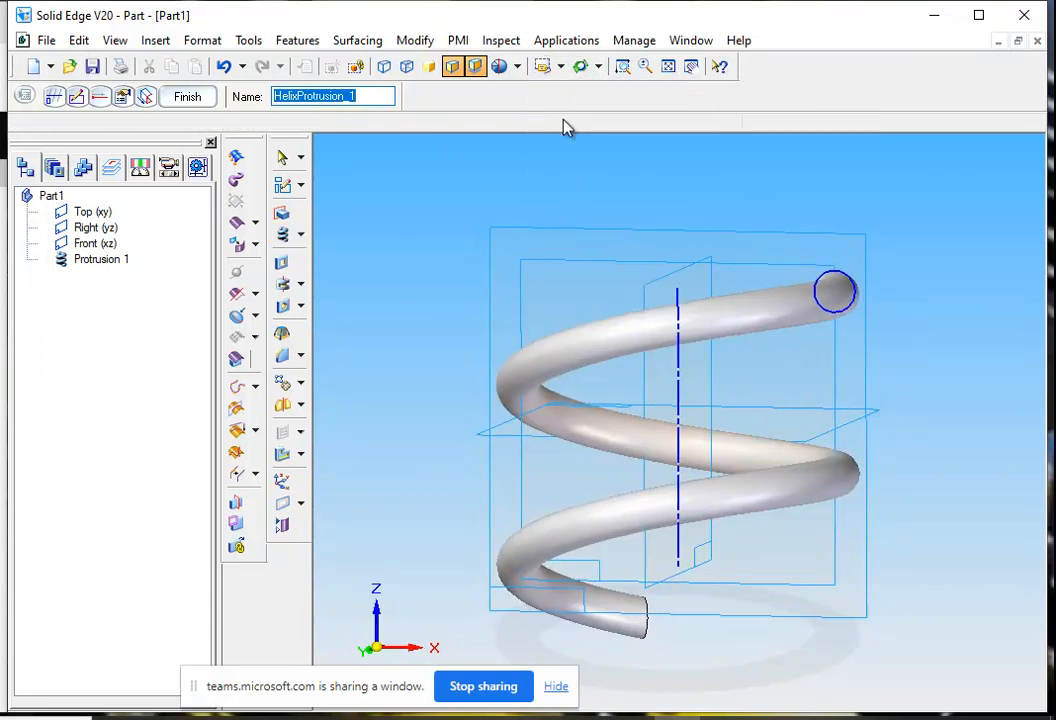
{"action": "left_click", "coordinate": [582, 67]}
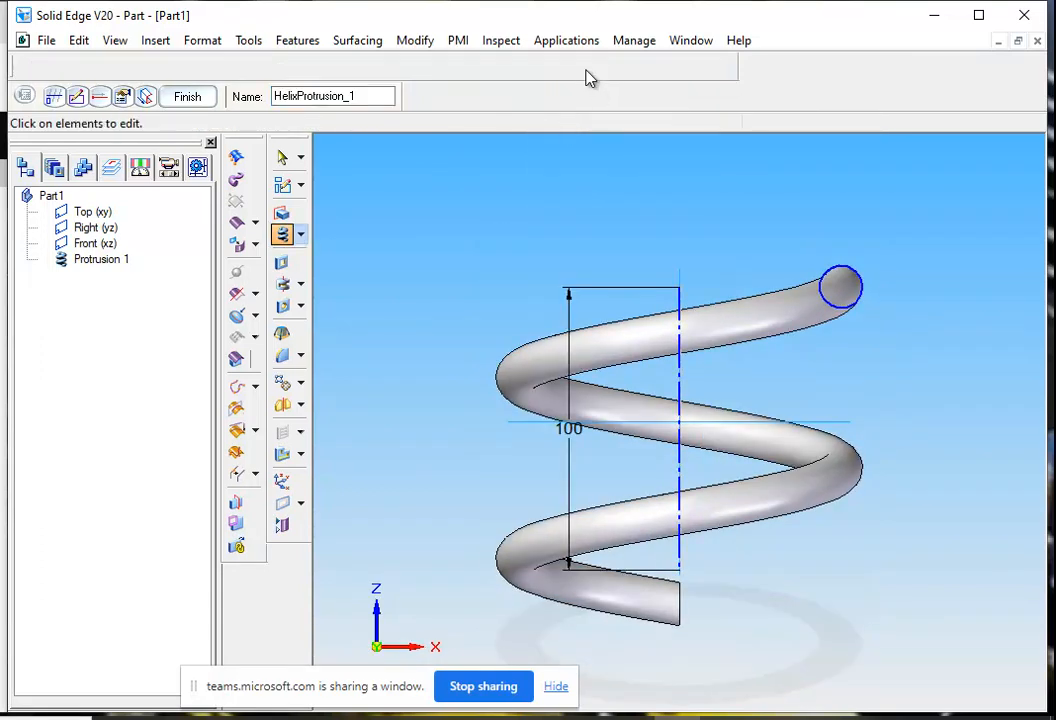
{"action": "mouse_move", "coordinate": [593, 155]}
{"action": "left_mouse_down"}
{"action": "mouse_move", "coordinate": [651, 401]}
{"action": "mouse_move", "coordinate": [620, 360]}
{"action": "mouse_move", "coordinate": [590, 356]}
{"action": "mouse_move", "coordinate": [590, 395]}
{"action": "left_mouse_up"}
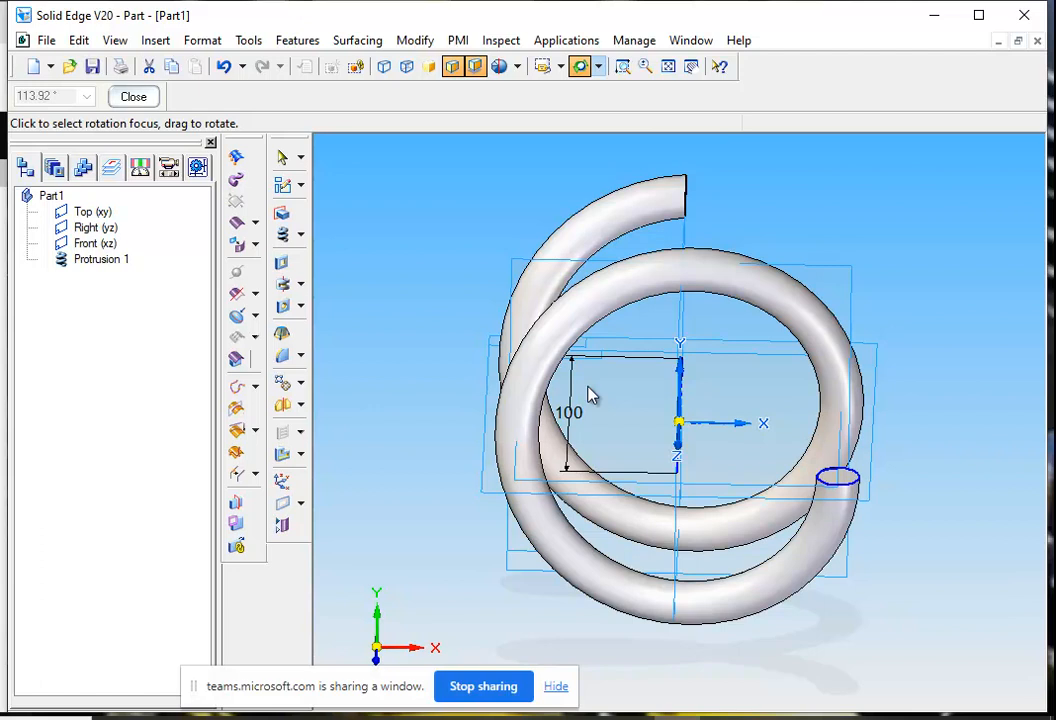
{"action": "left_click", "coordinate": [139, 98]}
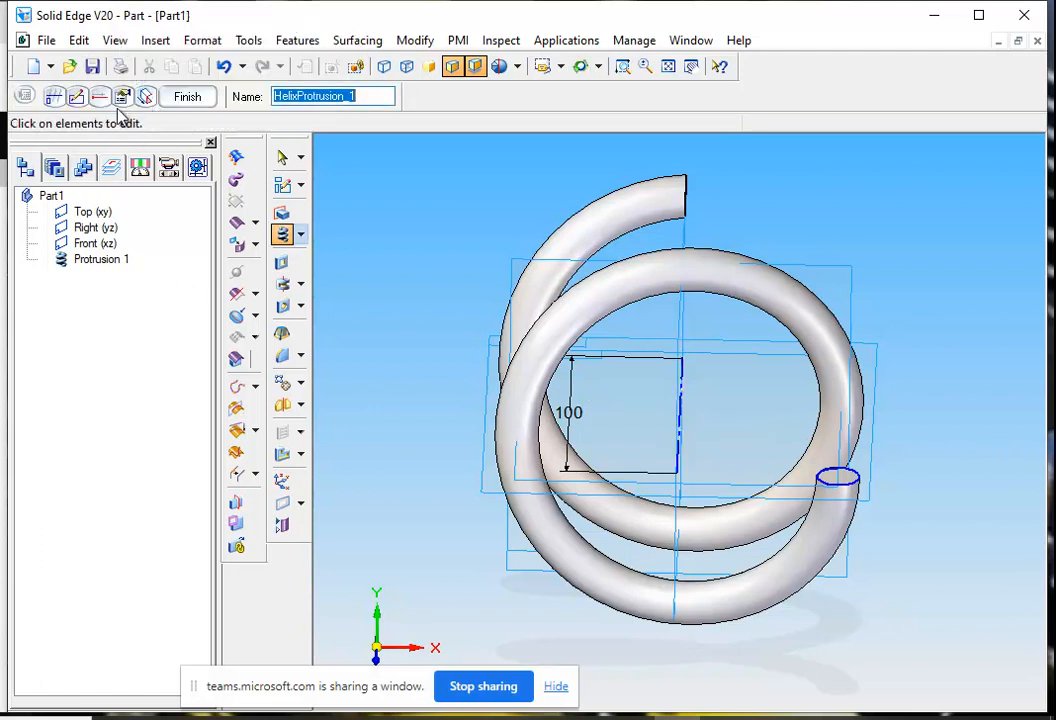
{"action": "left_click", "coordinate": [123, 97]}
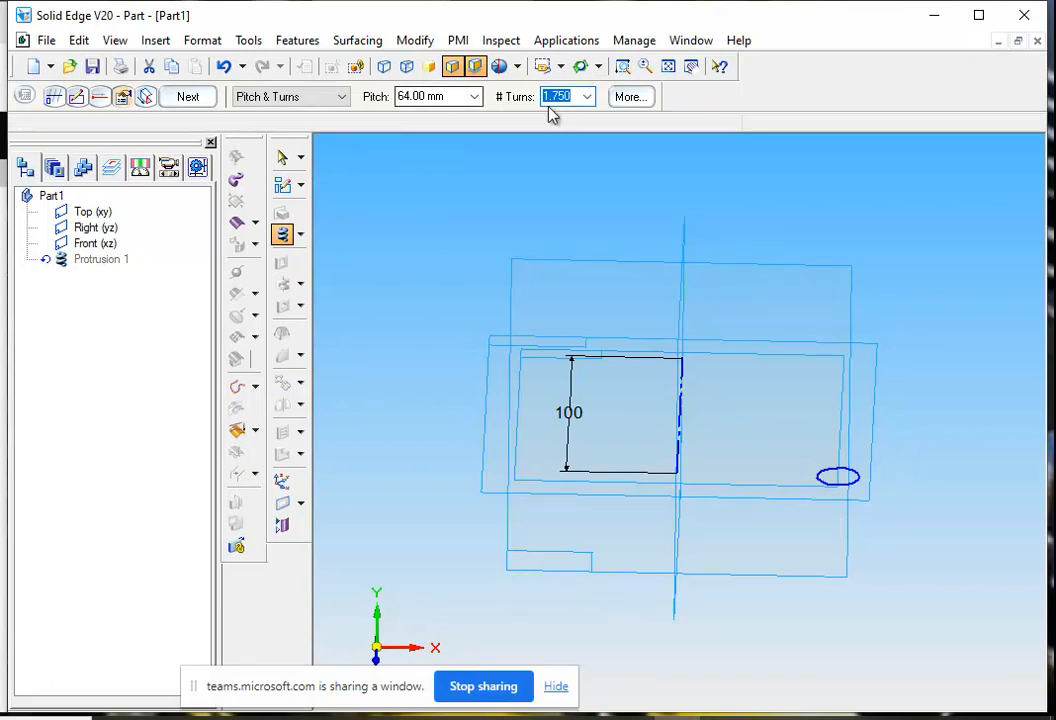
{"action": "left_click", "coordinate": [587, 97]}
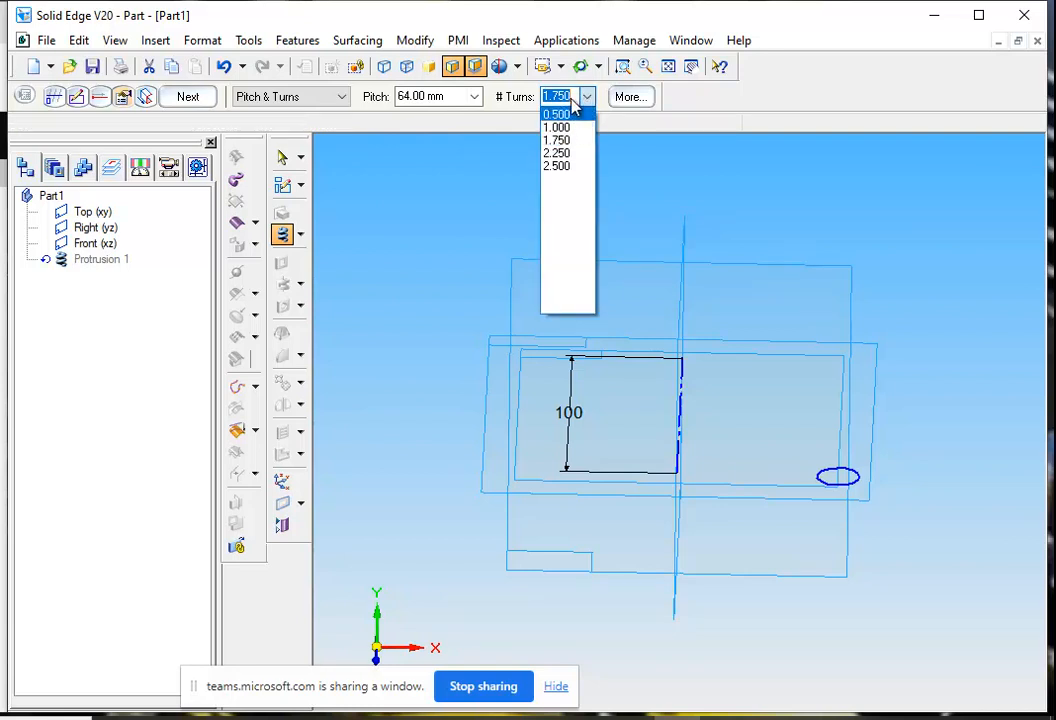
{"action": "type", "text": "20"}
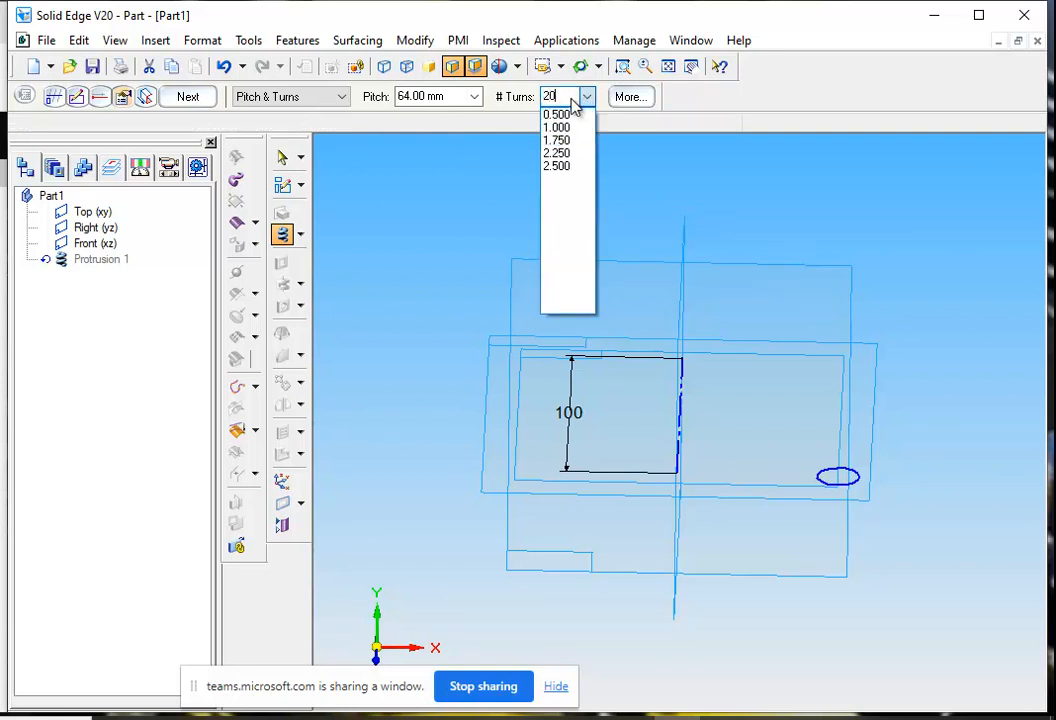
{"action": "key", "text": "Return"}
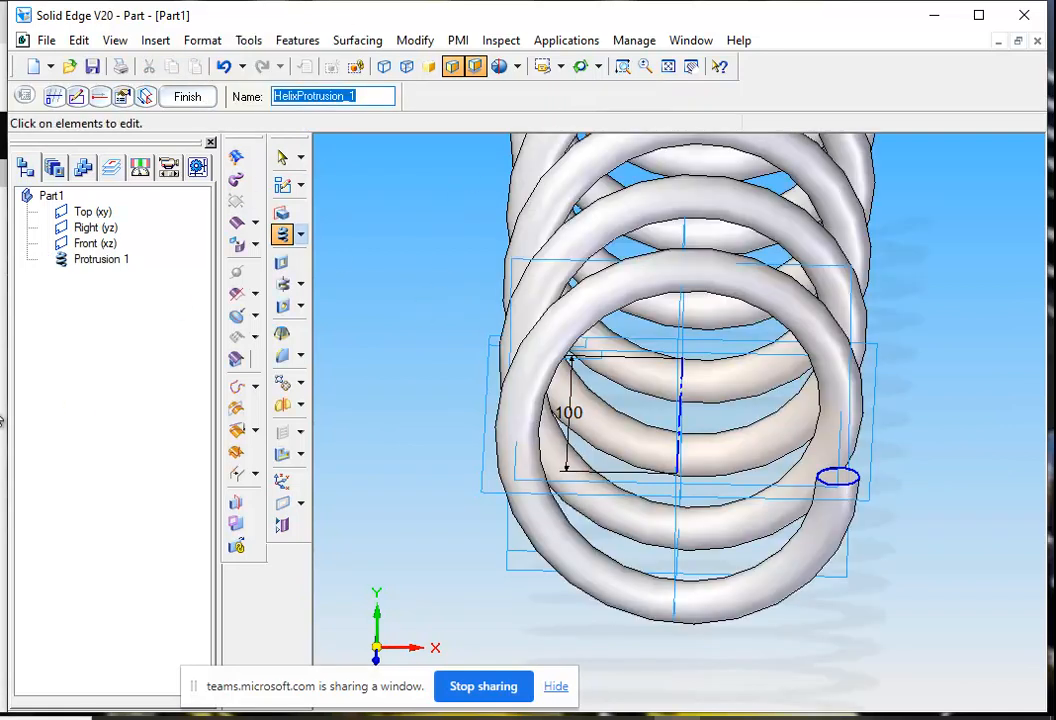
- Edit the helical protrusion's sketch, move the wire profile circle farther from the axis and rebuild the spring with a wider coil
{"action": "left_click", "coordinate": [599, 70]}
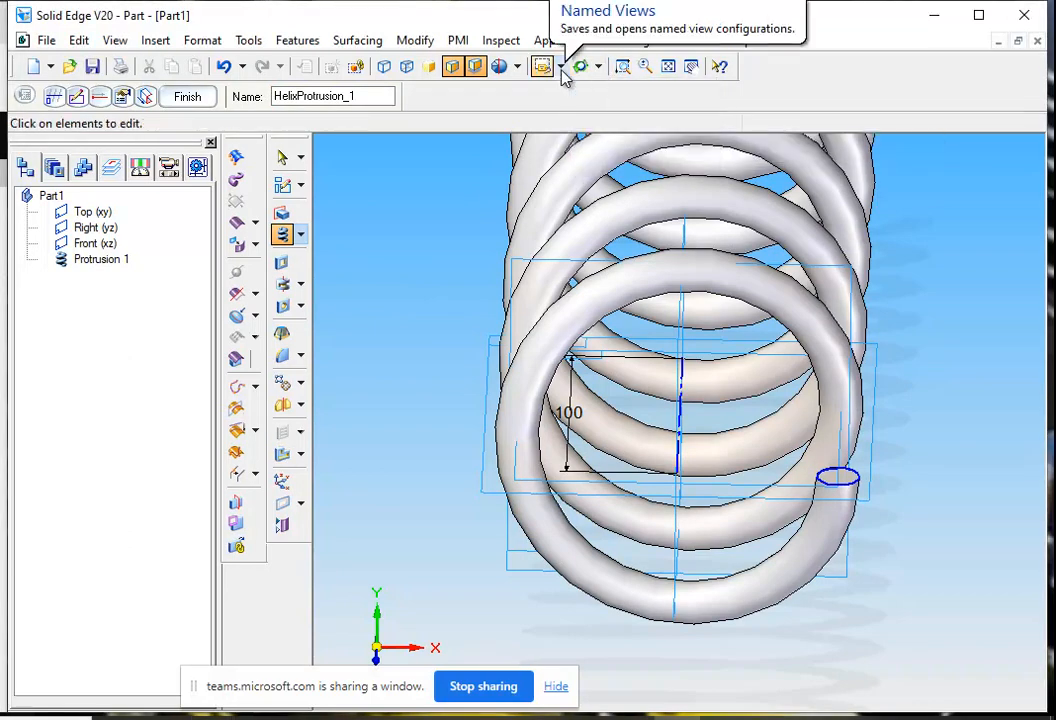
{"action": "left_click", "coordinate": [561, 68]}
{"action": "left_click", "coordinate": [558, 115]}
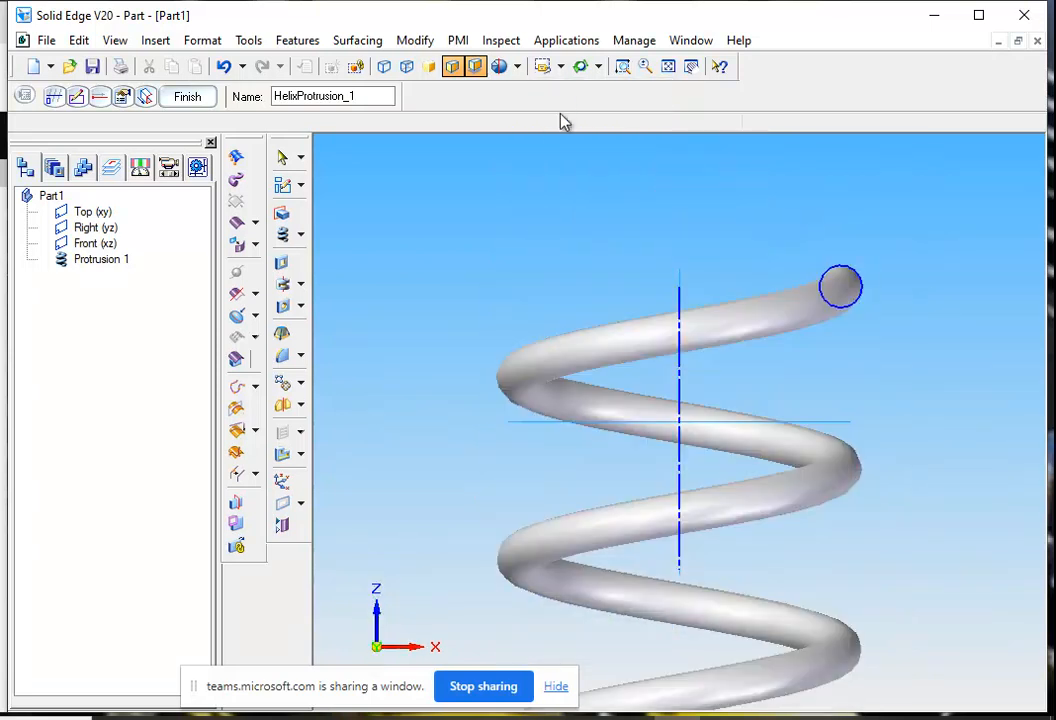
{"action": "left_click", "coordinate": [668, 66]}
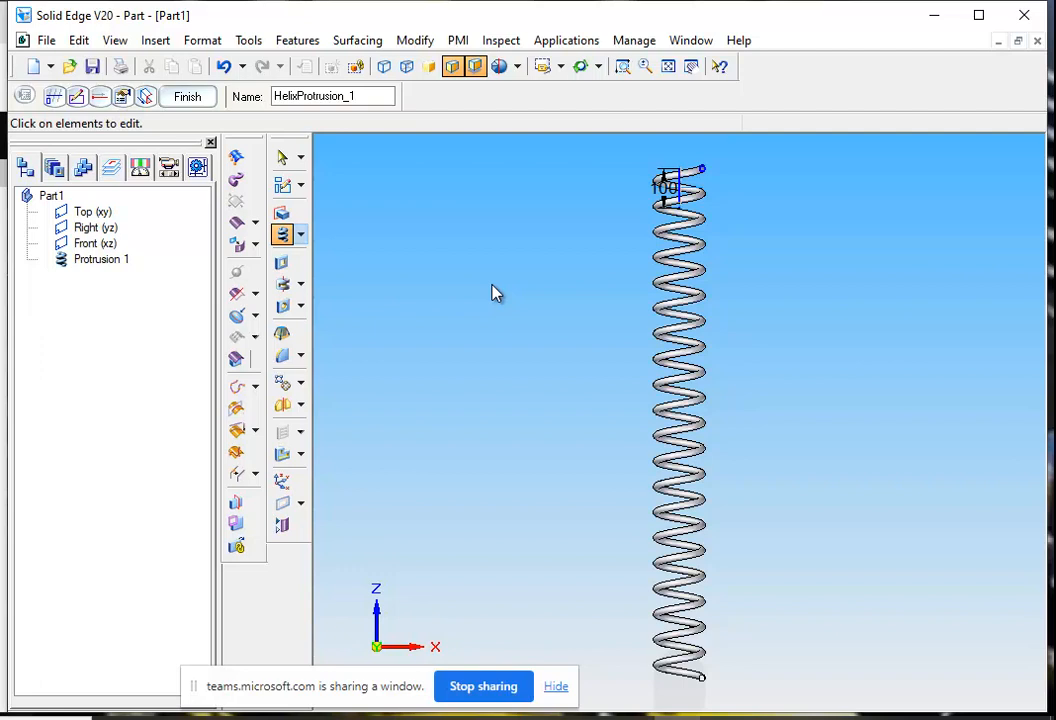
{"action": "left_click", "coordinate": [77, 96]}
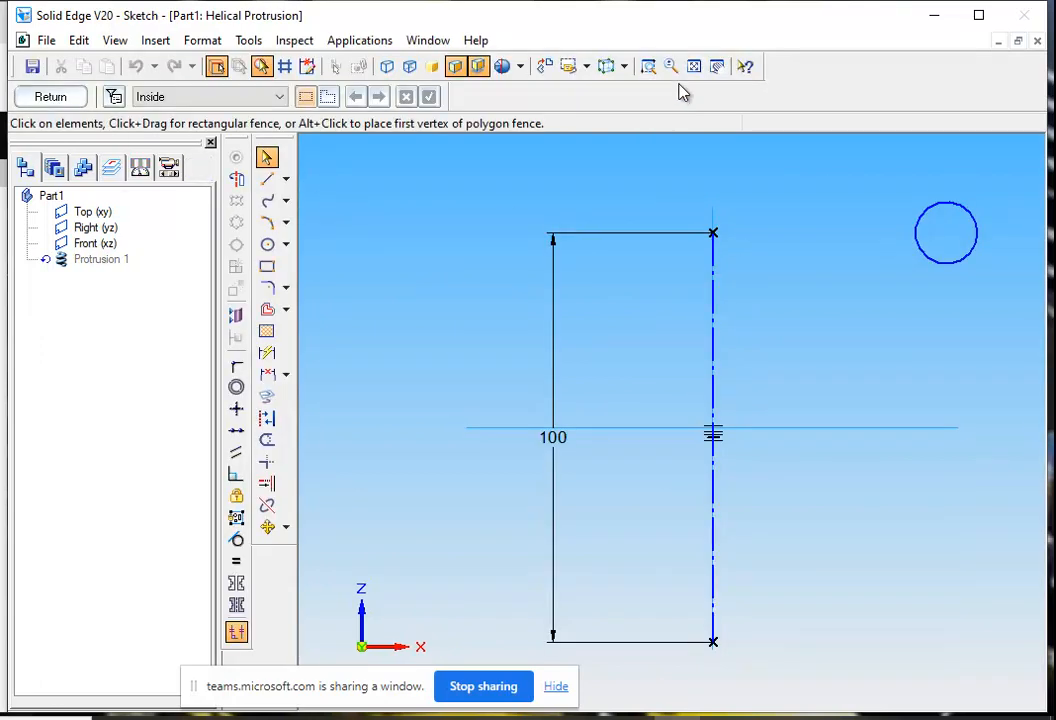
{"action": "left_click_drag", "start_coordinate": [955, 267], "coordinate": [1027, 276]}
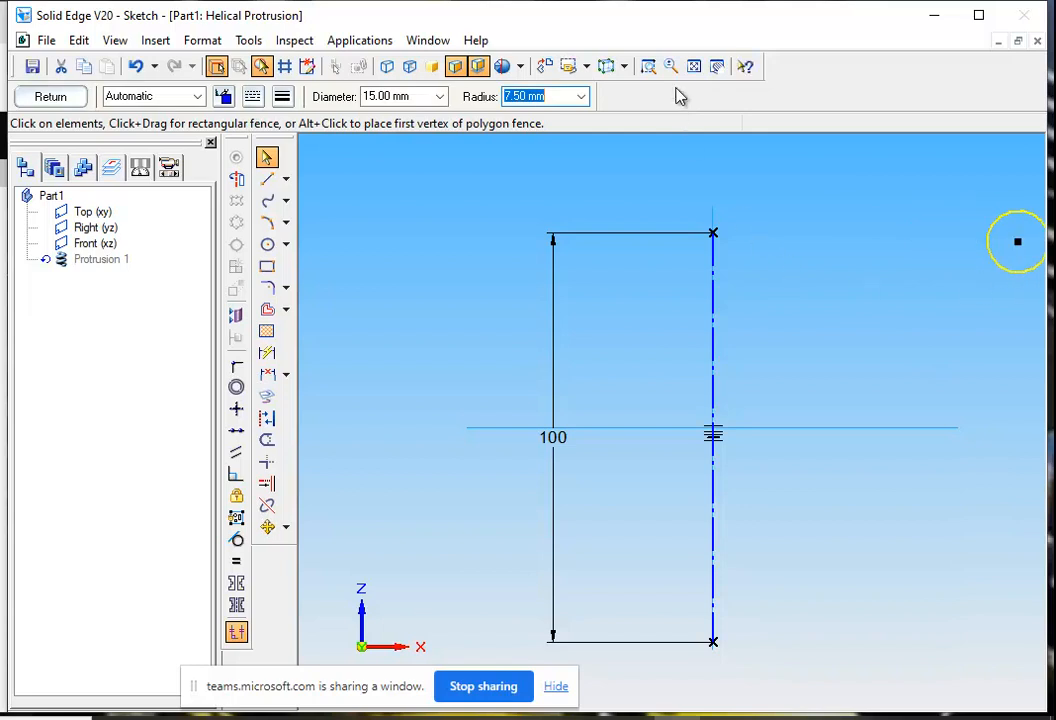
{"action": "left_click", "coordinate": [717, 66]}
{"action": "mouse_move", "coordinate": [834, 438]}
{"action": "left_mouse_down"}
{"action": "mouse_move", "coordinate": [662, 451]}
{"action": "mouse_move", "coordinate": [643, 443]}
{"action": "left_mouse_up"}
{"action": "key", "text": "Escape"}
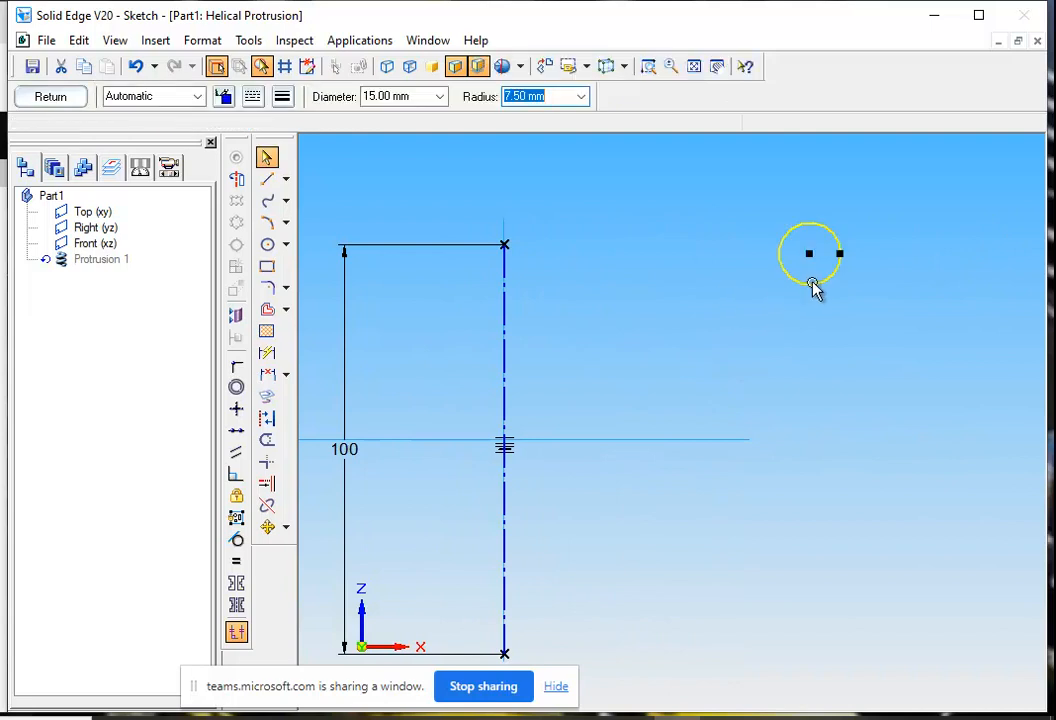
{"action": "left_click_drag", "start_coordinate": [832, 278], "coordinate": [1022, 276]}
{"action": "left_click", "coordinate": [48, 98]}
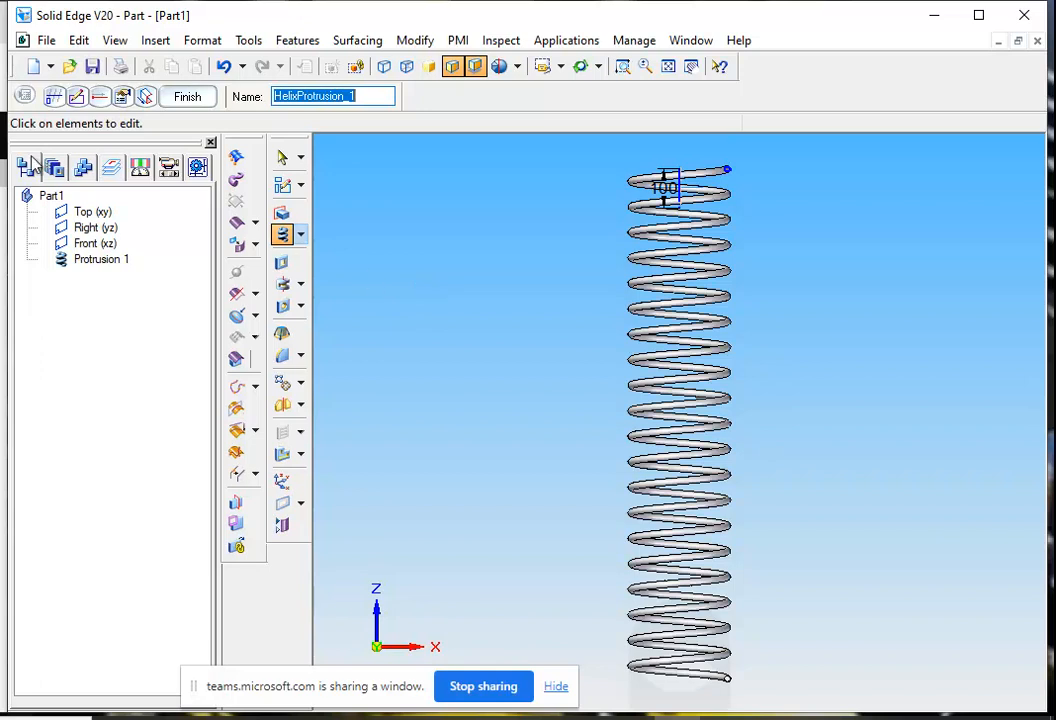
- Edit the helical protrusion's sketch, move the profile circle close to the axis and rebuild the spring as a narrow coil
{"action": "left_click", "coordinate": [75, 97]}
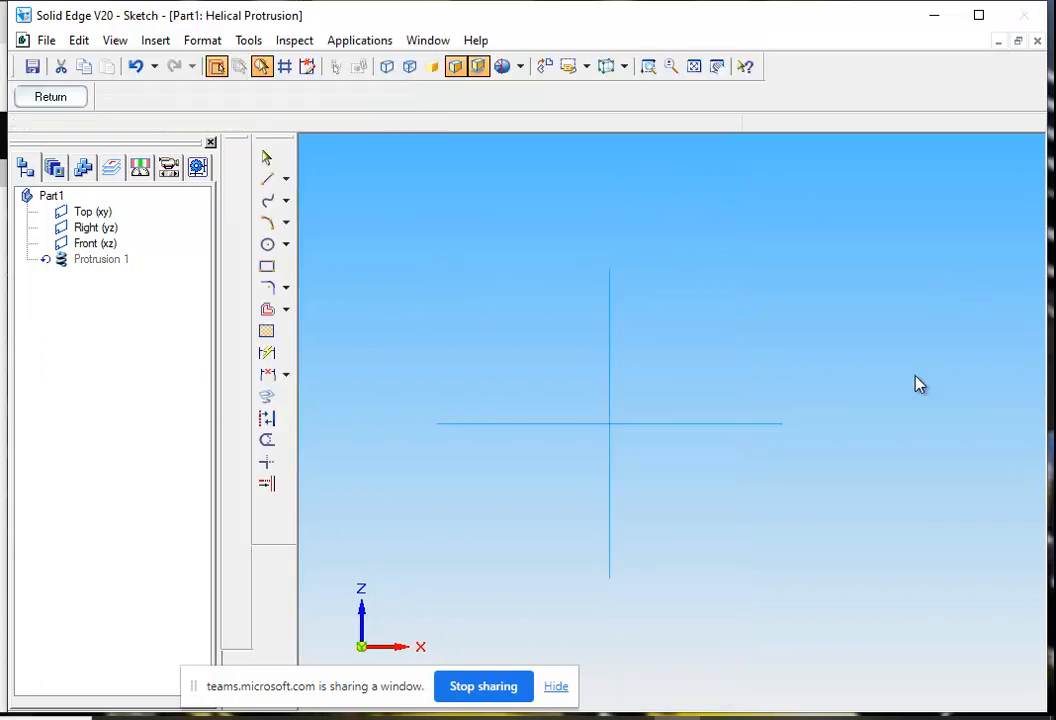
{"action": "left_click_drag", "start_coordinate": [934, 301], "coordinate": [632, 312]}
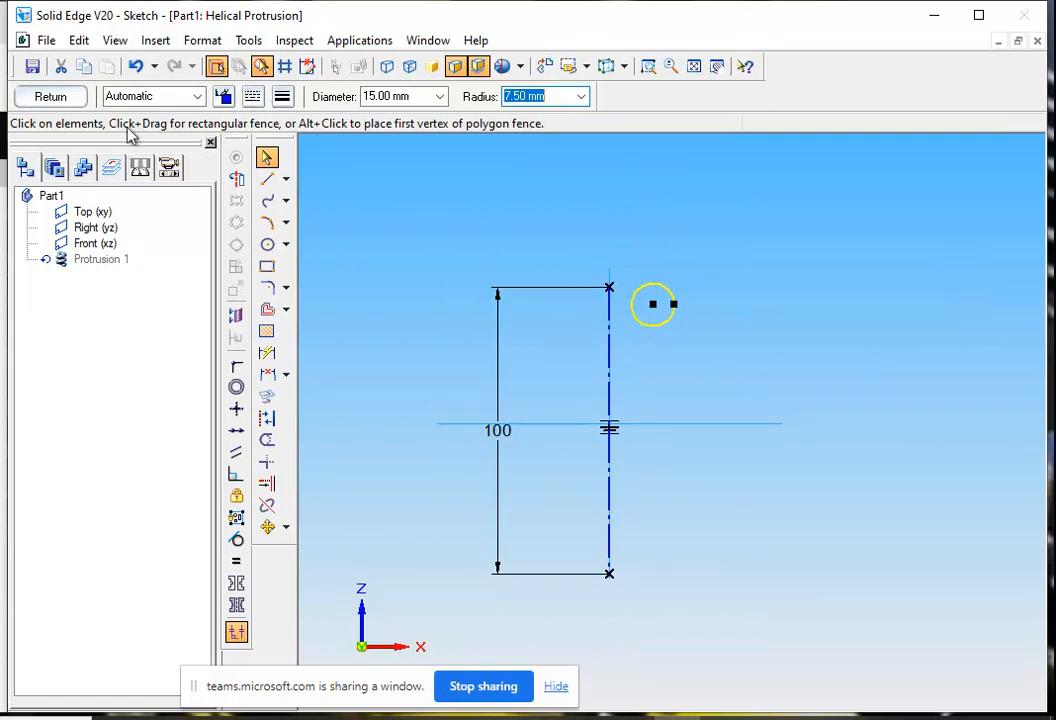
{"action": "left_click", "coordinate": [74, 97]}
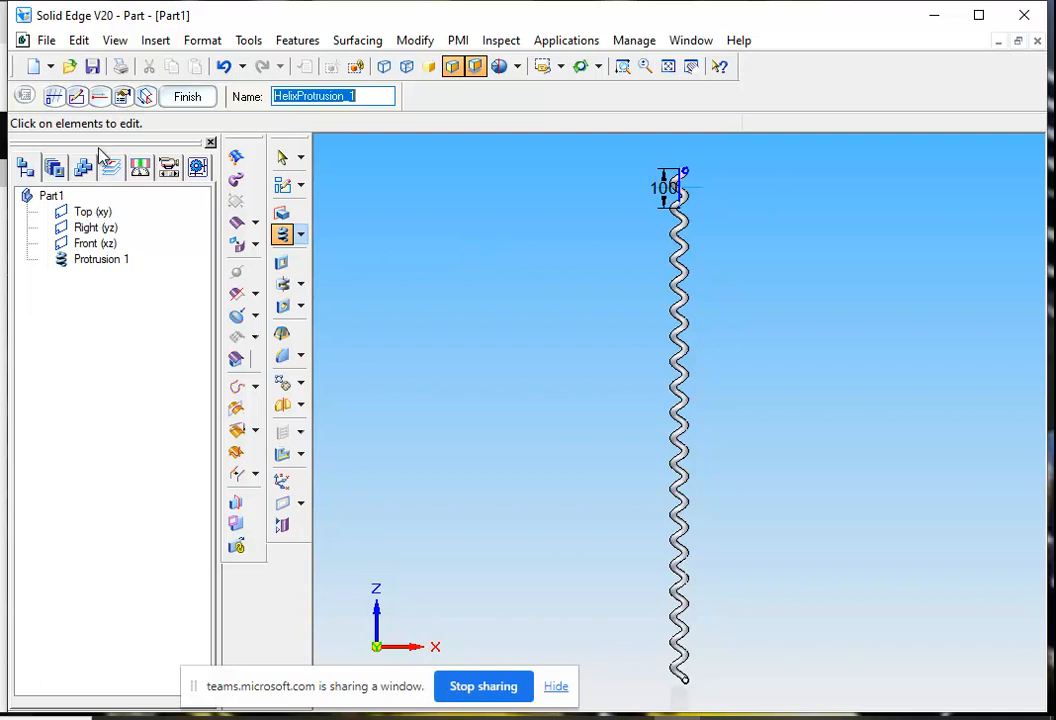
- Reopen the helical protrusion's sketch and move the profile circle outward to about 94 mm from the axis
{"action": "left_click", "coordinate": [78, 96]}
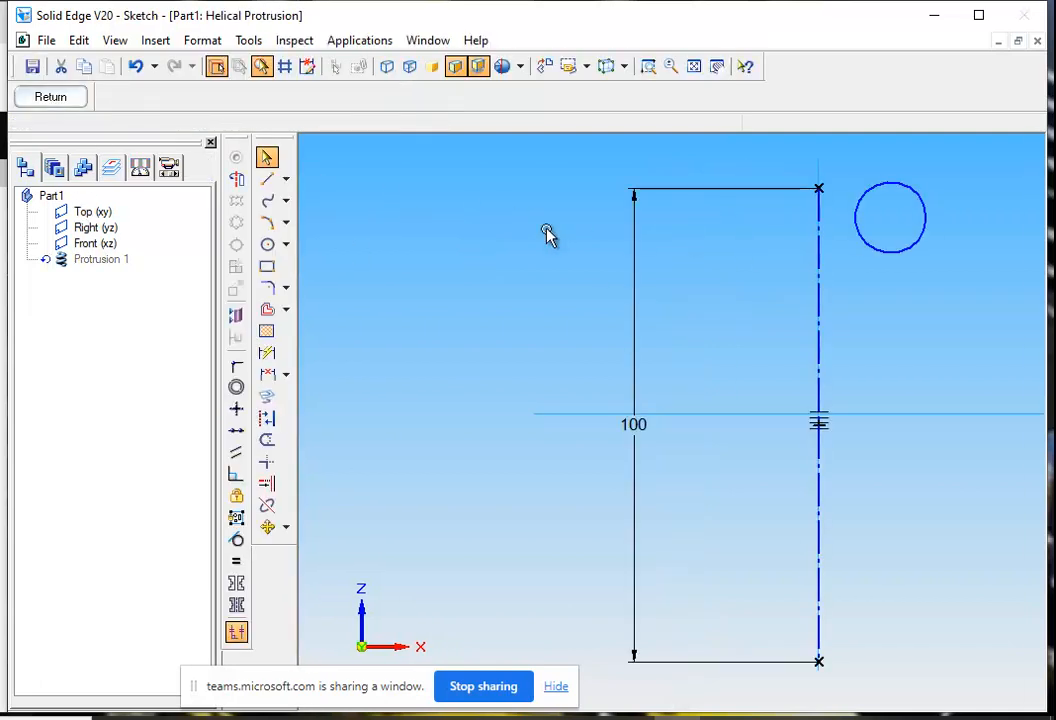
{"action": "left_click_drag", "start_coordinate": [852, 448], "coordinate": [572, 446]}
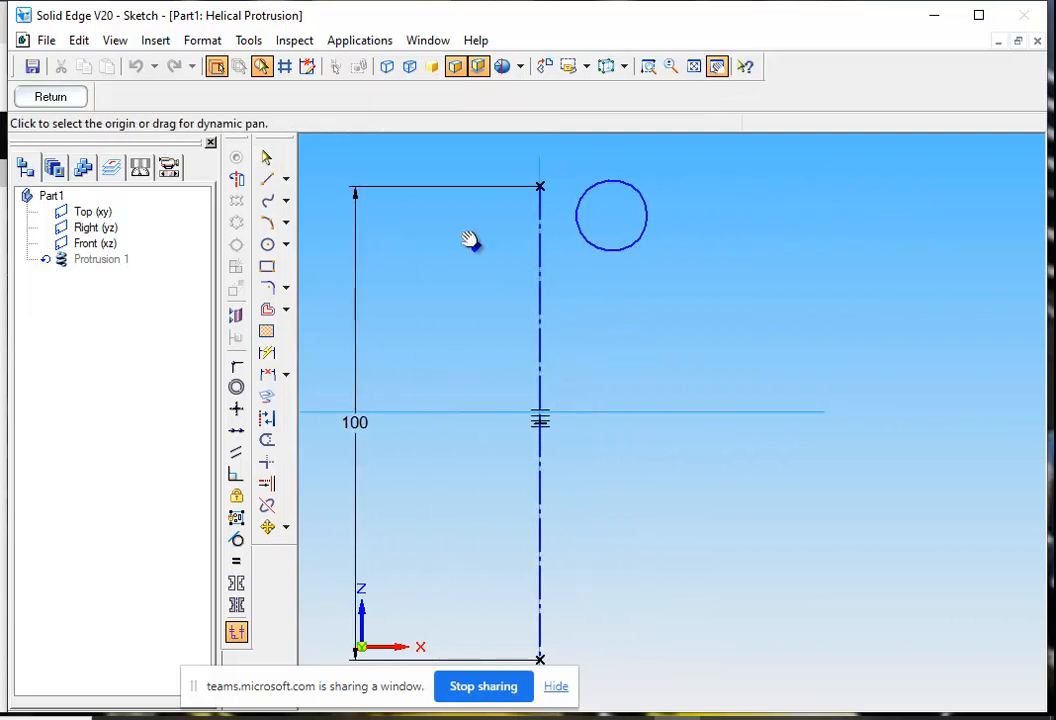
{"action": "key", "text": "Escape"}
{"action": "left_click", "coordinate": [643, 240]}
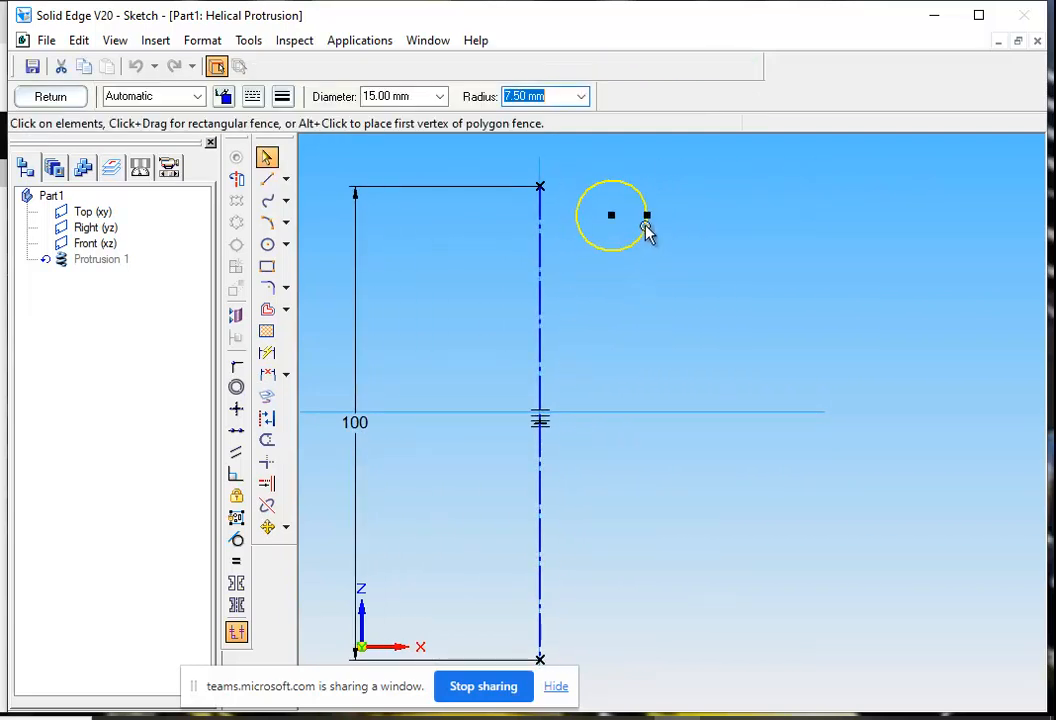
{"action": "left_click_drag", "start_coordinate": [638, 193], "coordinate": [1009, 189]}
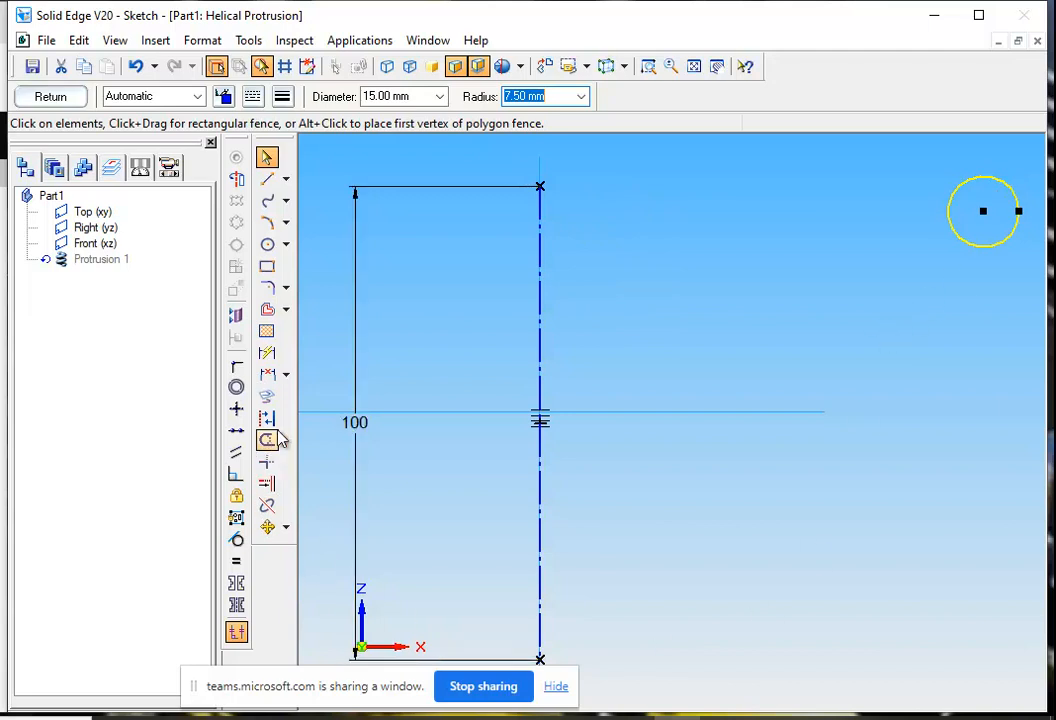
- Dimension the horizontal distance between the profile circle's centre and the helix axis and set it to 100 mm
{"action": "left_click", "coordinate": [268, 375]}
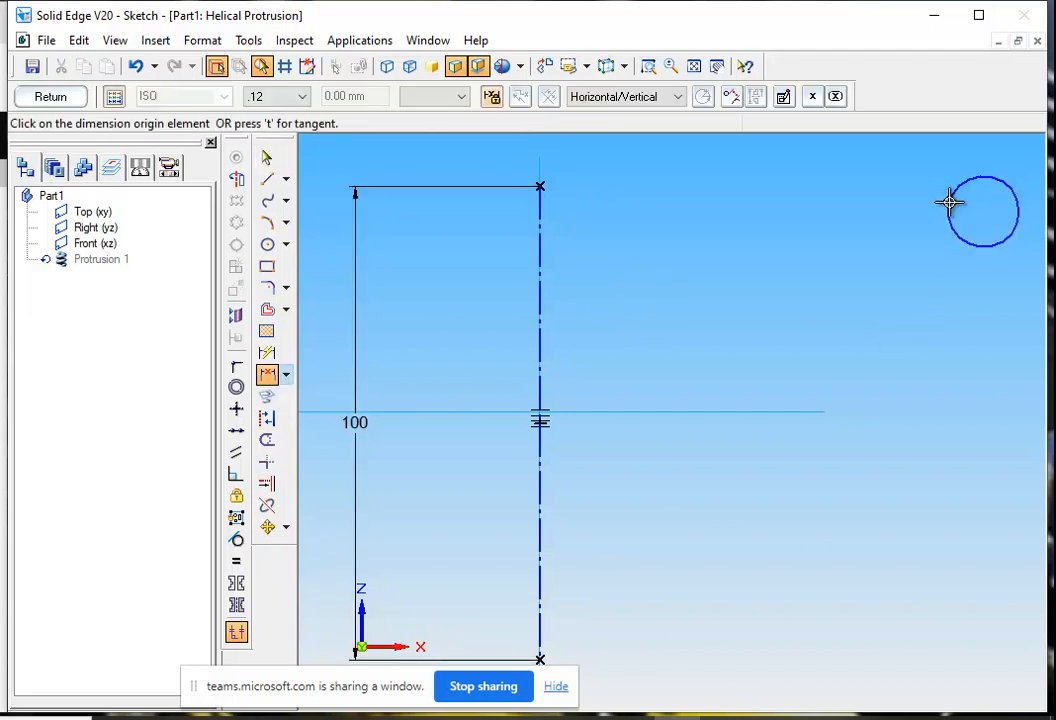
{"action": "left_click", "coordinate": [987, 213]}
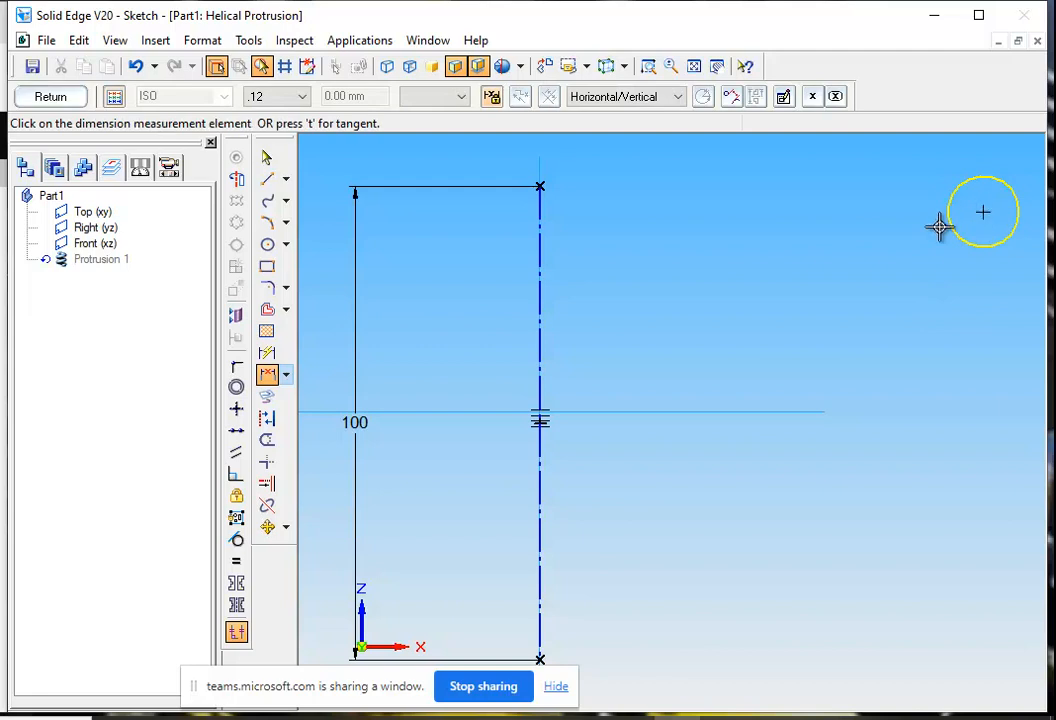
{"action": "left_click", "coordinate": [543, 221]}
{"action": "left_click", "coordinate": [660, 293]}
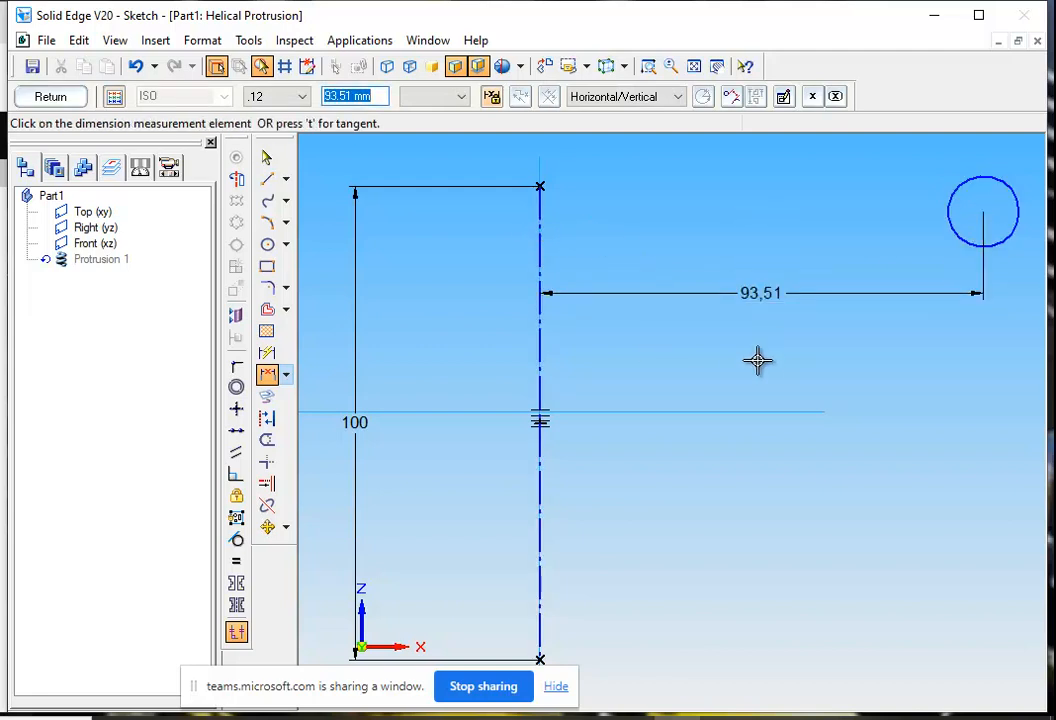
{"action": "type", "text": "100"}
{"action": "key", "text": "Return"}
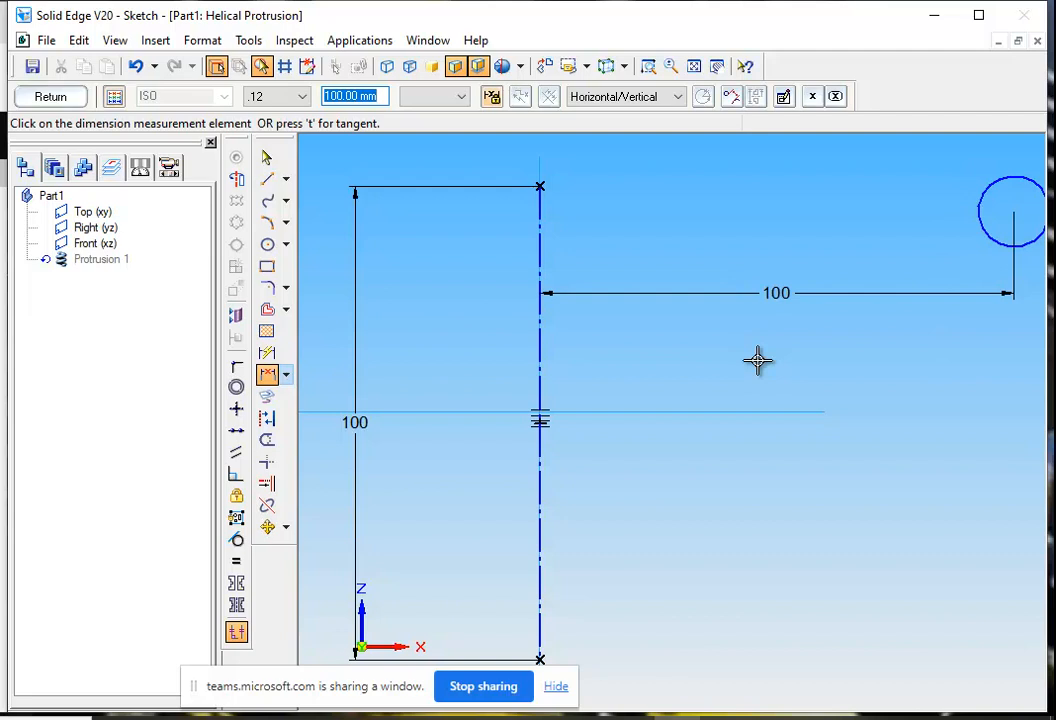
- Finish the profile sketch to rebuild the spring with the 100 mm centre offset and examine its upper coils
{"action": "left_click", "coordinate": [52, 97]}
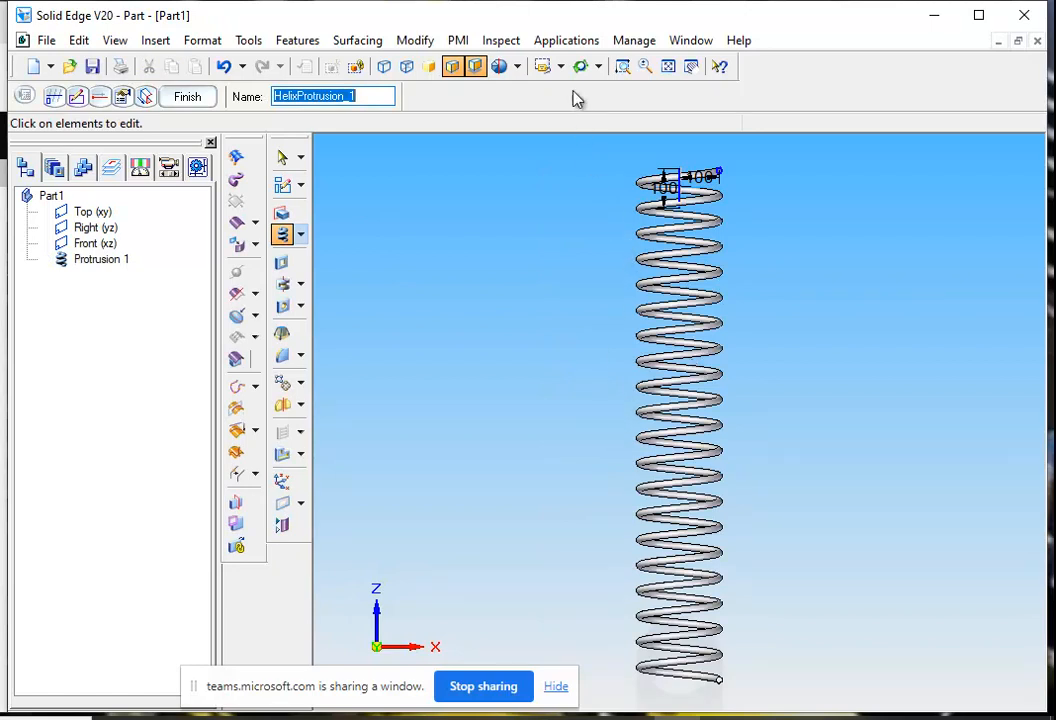
{"action": "left_click", "coordinate": [579, 66]}
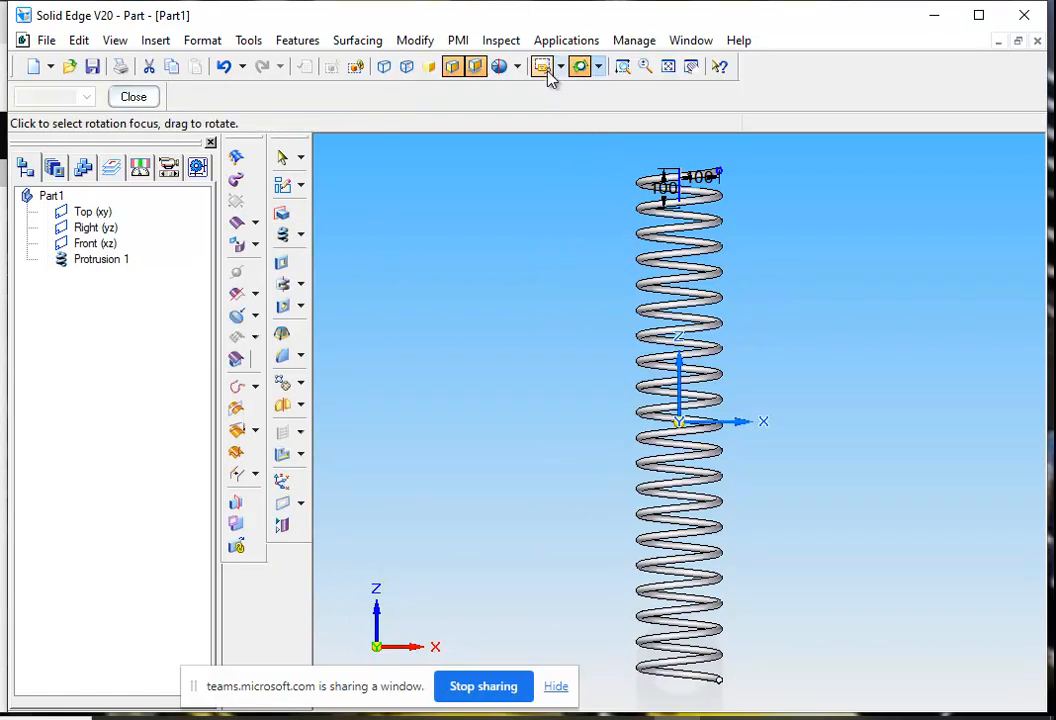
{"action": "left_click", "coordinate": [624, 67]}
{"action": "left_click_drag", "start_coordinate": [615, 142], "coordinate": [806, 314]}
{"action": "right_click", "coordinate": [806, 314]}
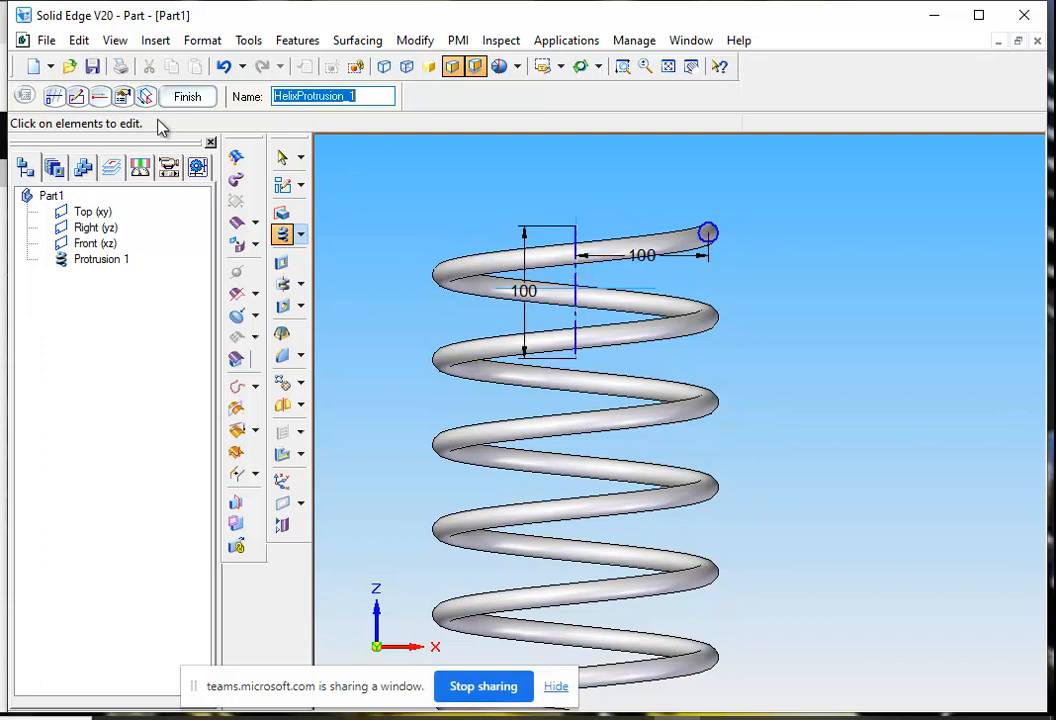
- Change the helical protrusion to left-handed winding, rebuild it and examine the coil direction from above
{"action": "left_click", "coordinate": [124, 102]}
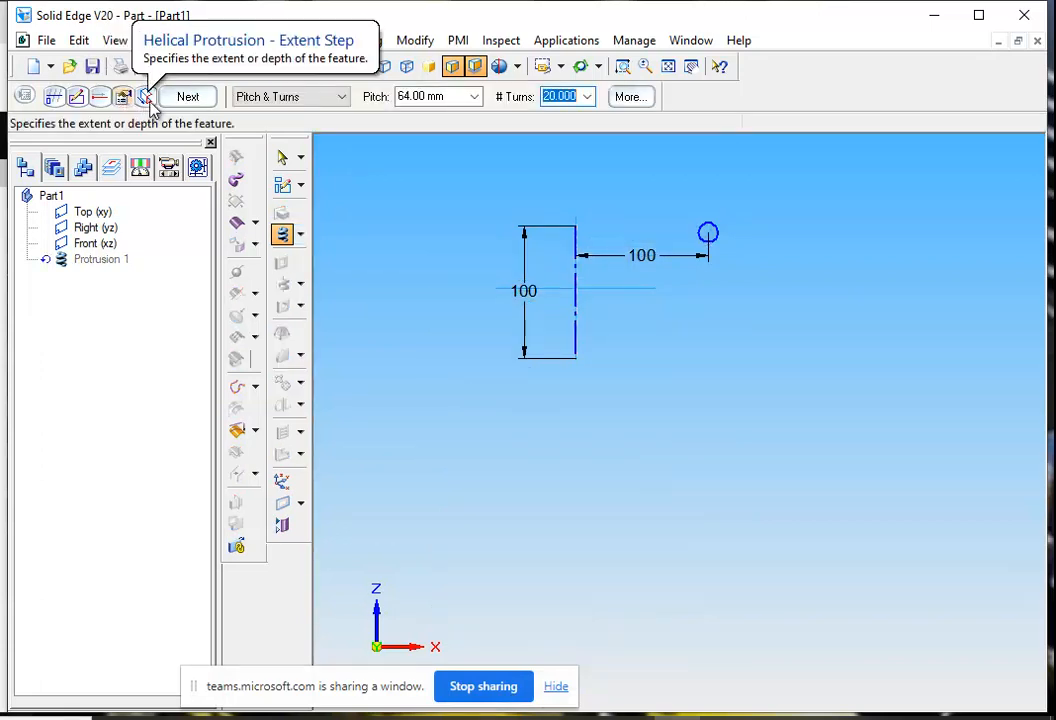
{"action": "left_click", "coordinate": [640, 100]}
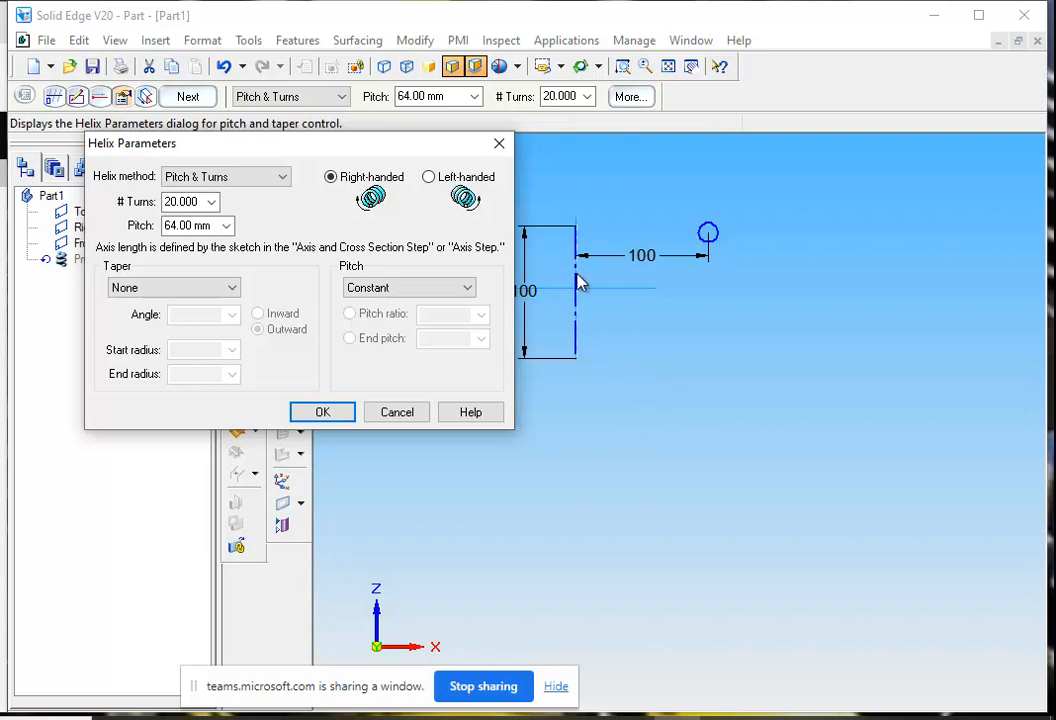
{"action": "left_click", "coordinate": [429, 177]}
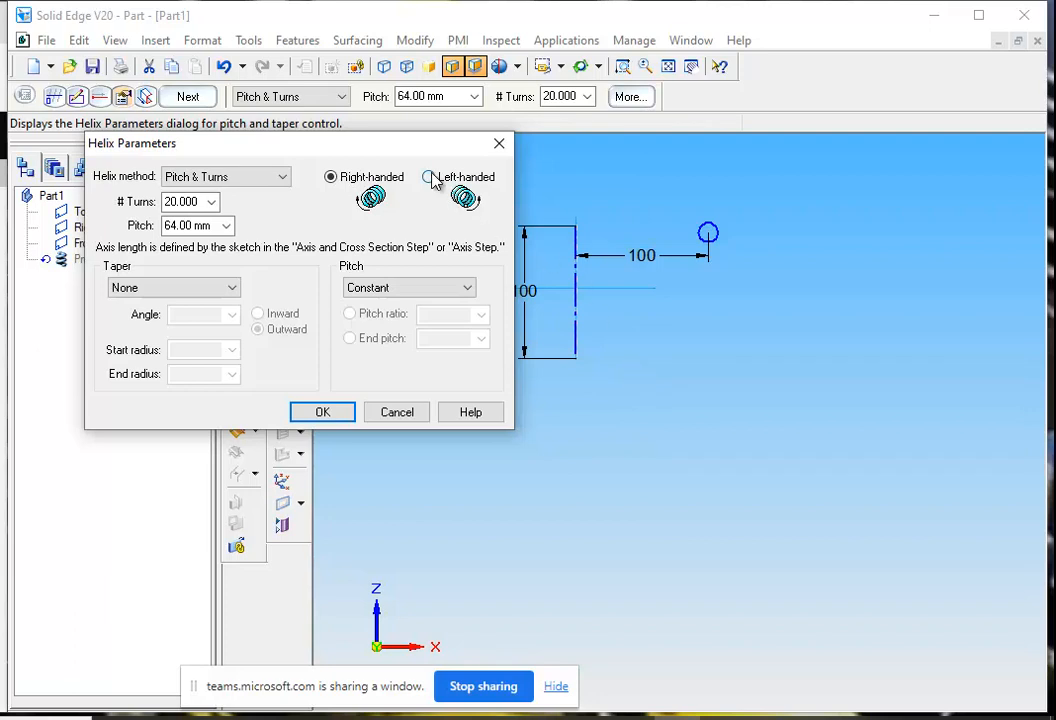
{"action": "left_click", "coordinate": [332, 415]}
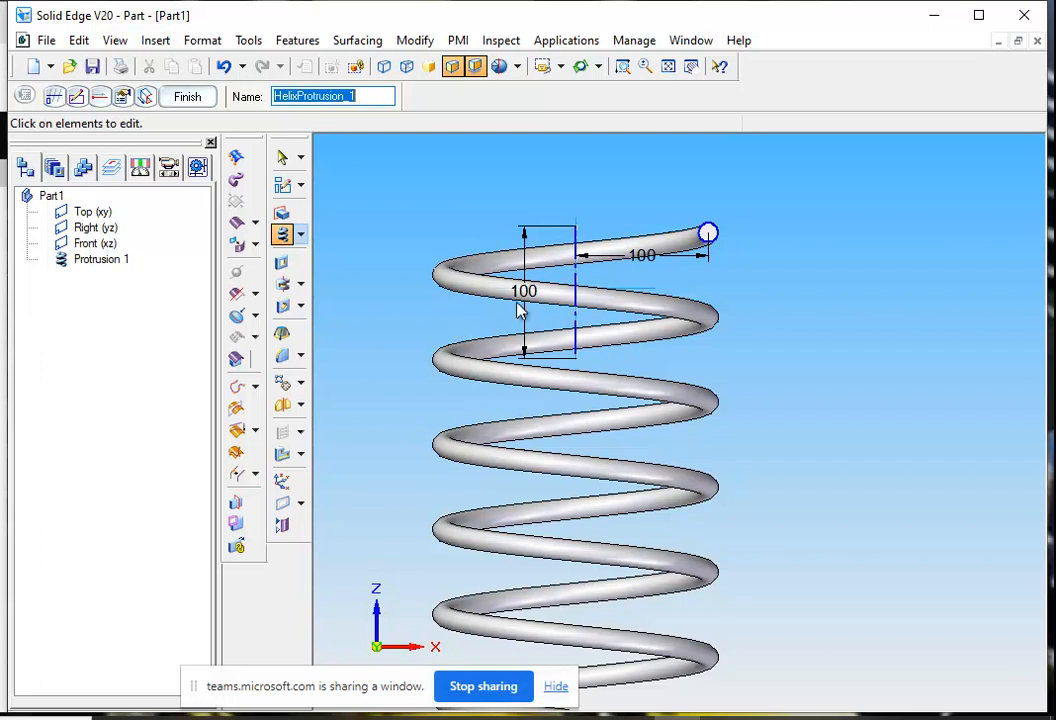
{"action": "left_click", "coordinate": [580, 66]}
{"action": "left_click_drag", "start_coordinate": [533, 155], "coordinate": [549, 278]}
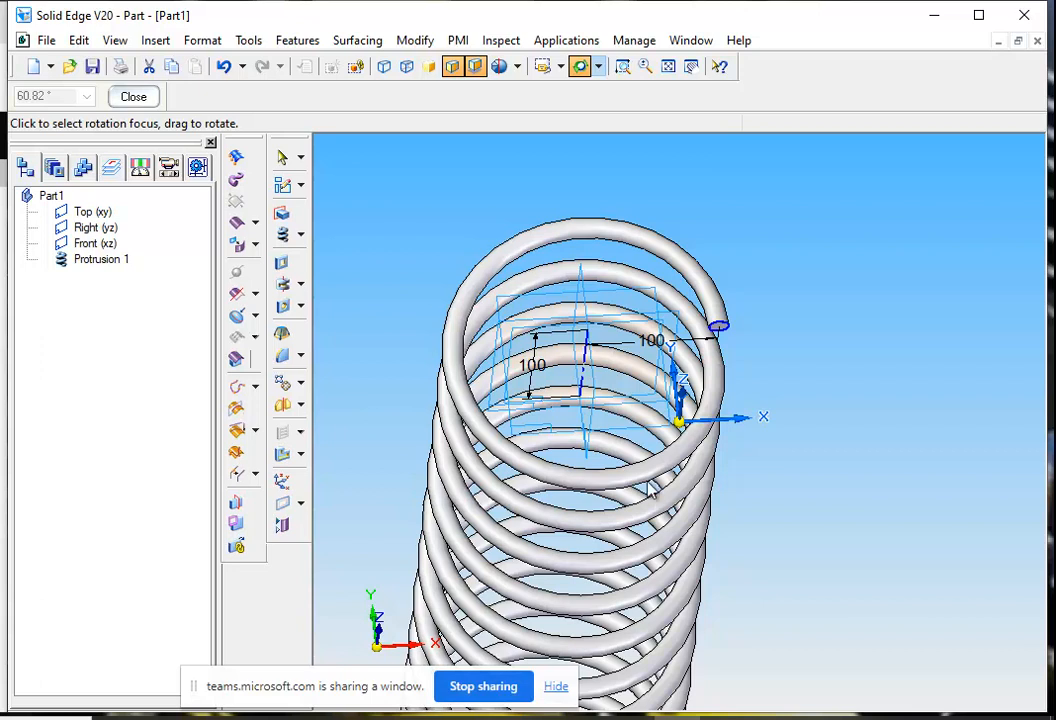
- Switch the helical protrusion back to right-handed winding and rebuild the spring
{"action": "left_click", "coordinate": [140, 98]}
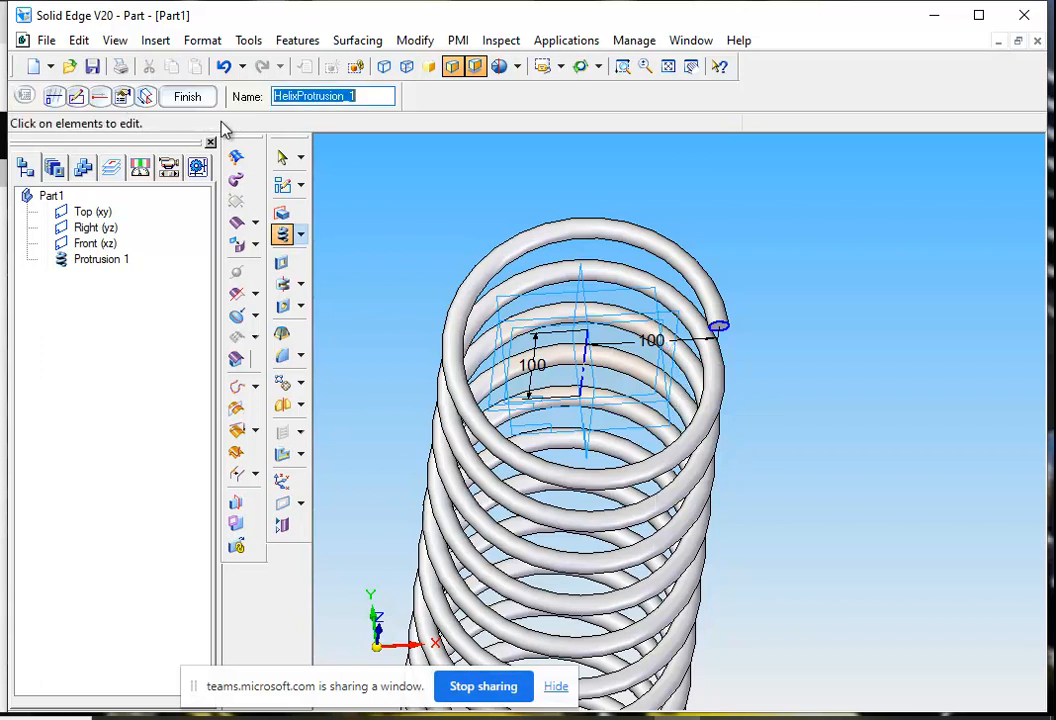
{"action": "left_click", "coordinate": [146, 97]}
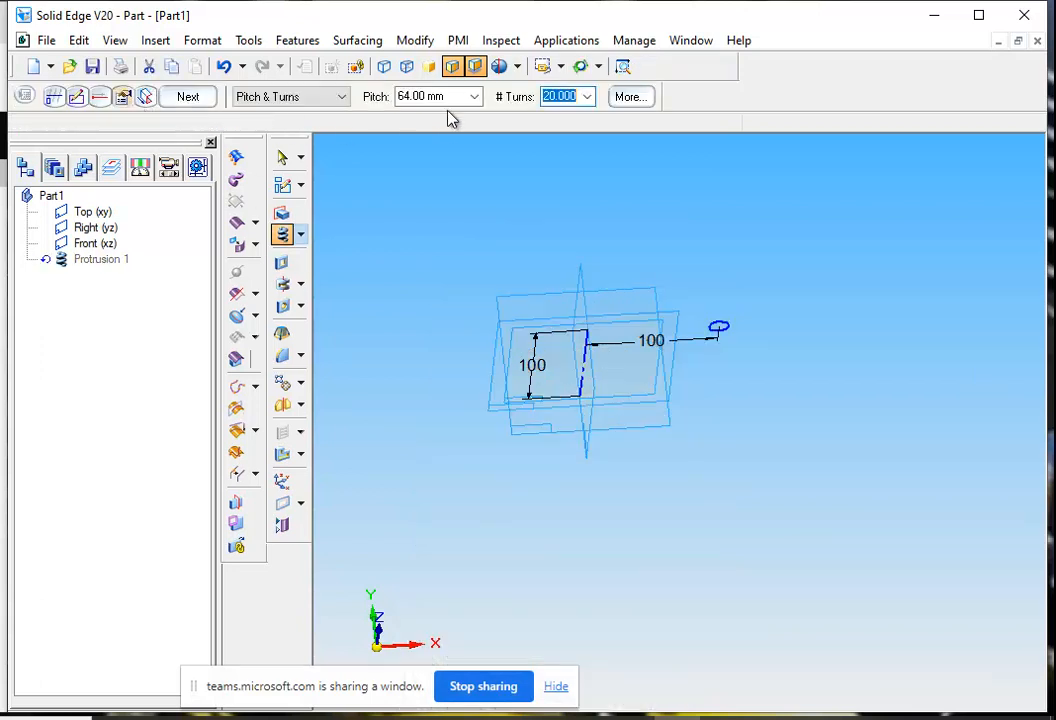
{"action": "left_click", "coordinate": [632, 97]}
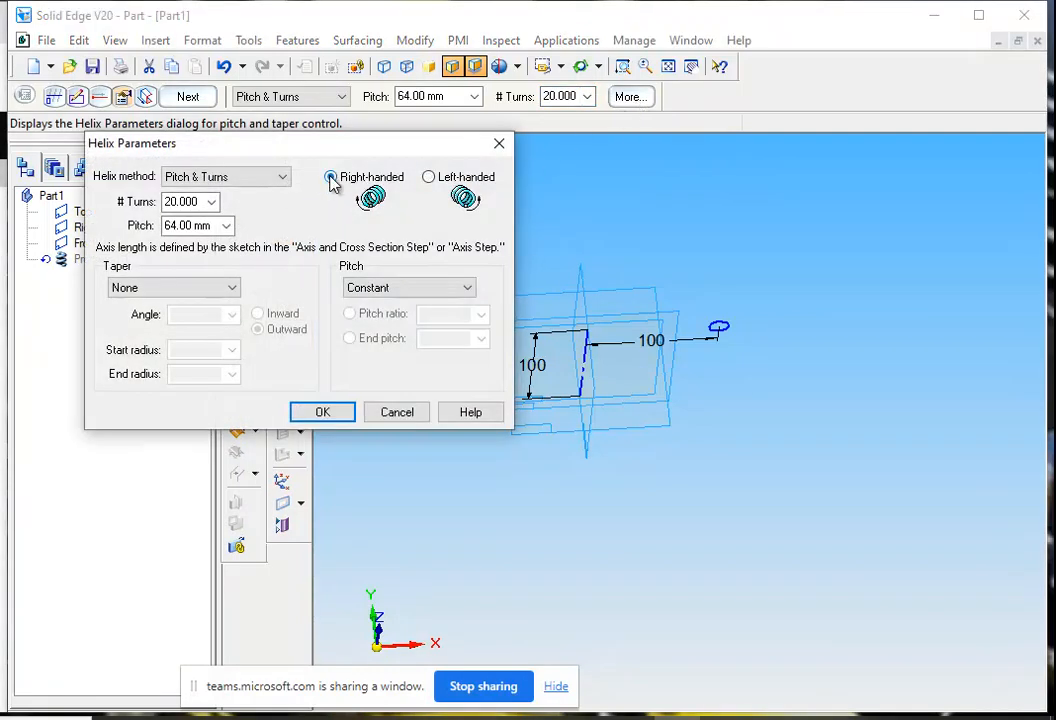
{"action": "left_click", "coordinate": [318, 410]}
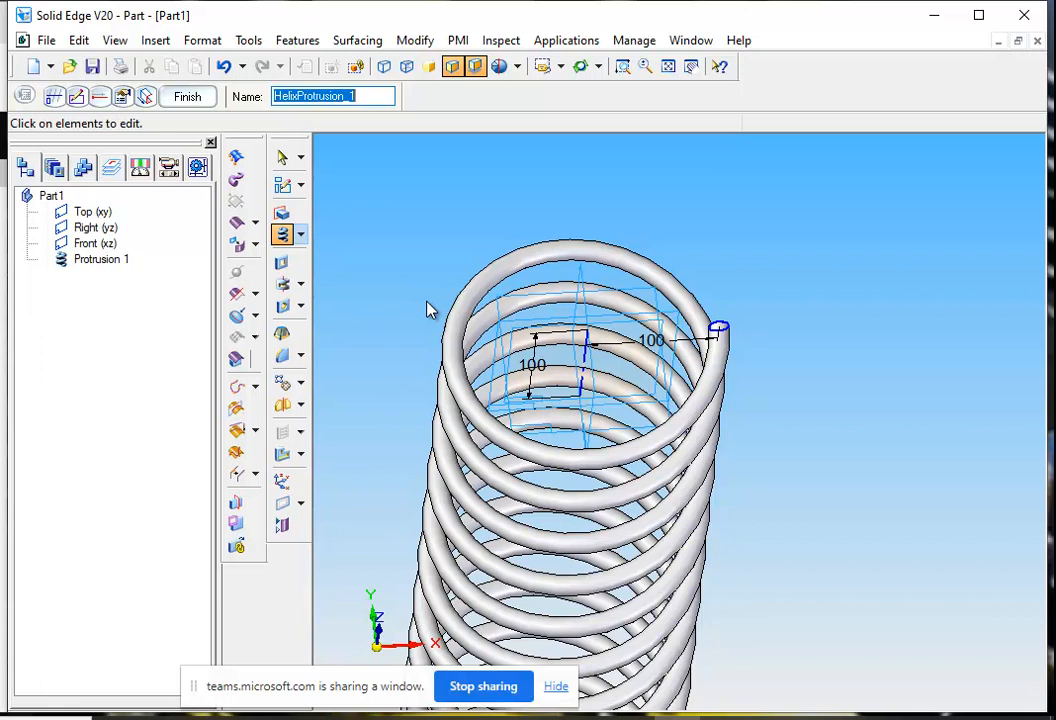
- Taper the helix by angle, 5° outward, rebuild the spring and examine the whole tapered coil from above and from the front
{"action": "left_click", "coordinate": [126, 100]}
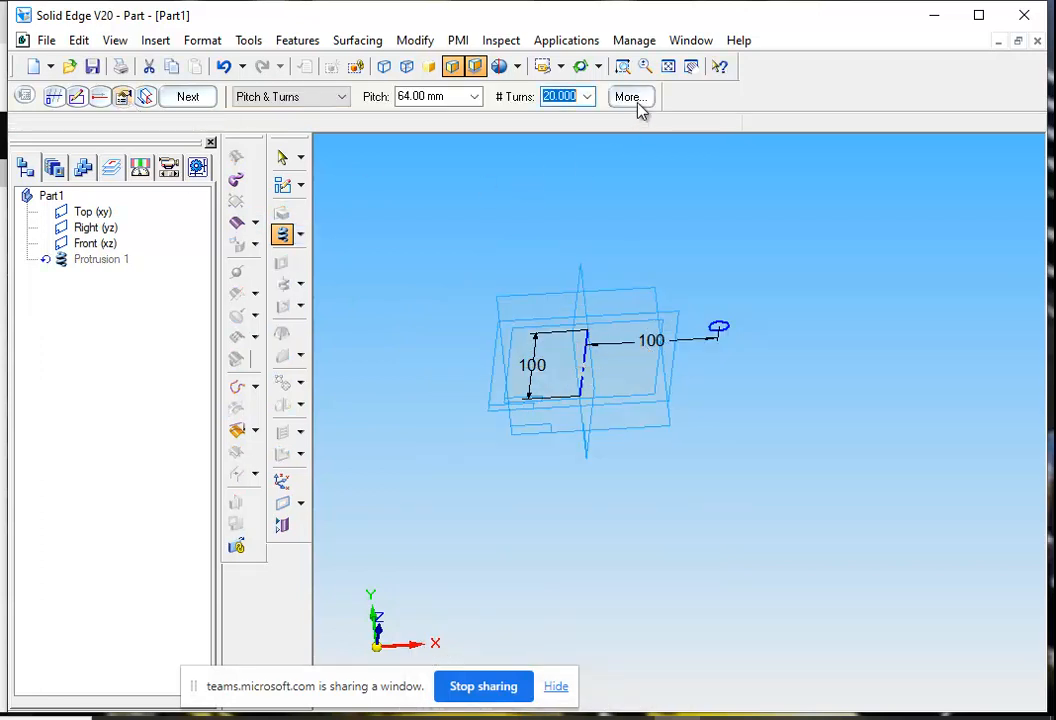
{"action": "left_click", "coordinate": [641, 108]}
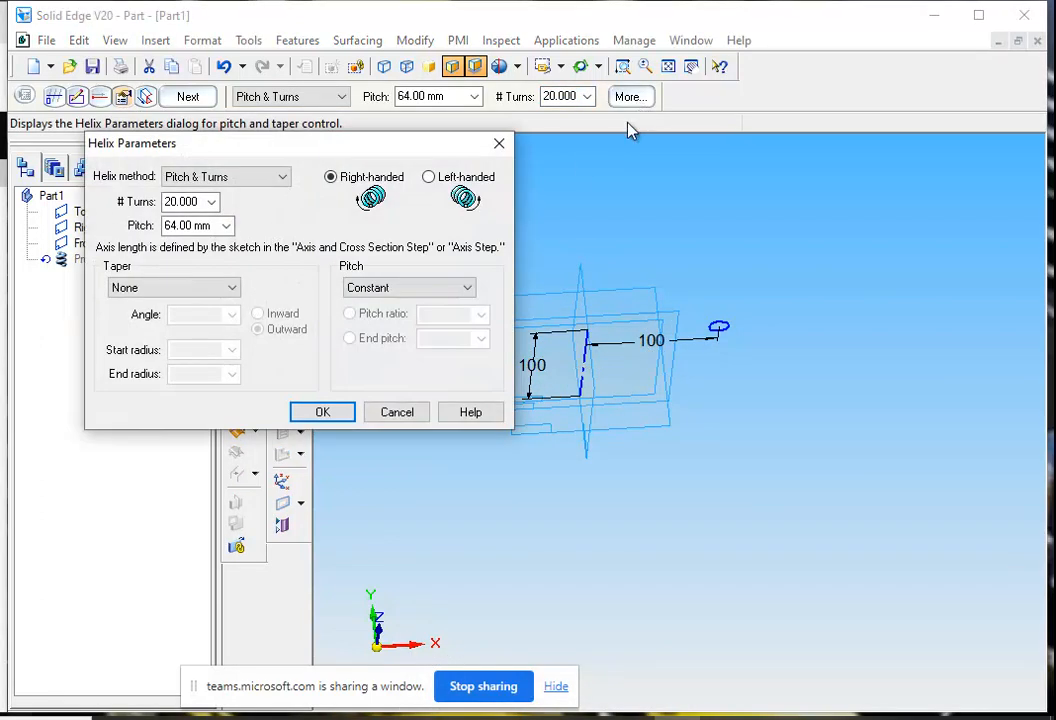
{"action": "left_click_drag", "start_coordinate": [405, 148], "coordinate": [486, 139]}
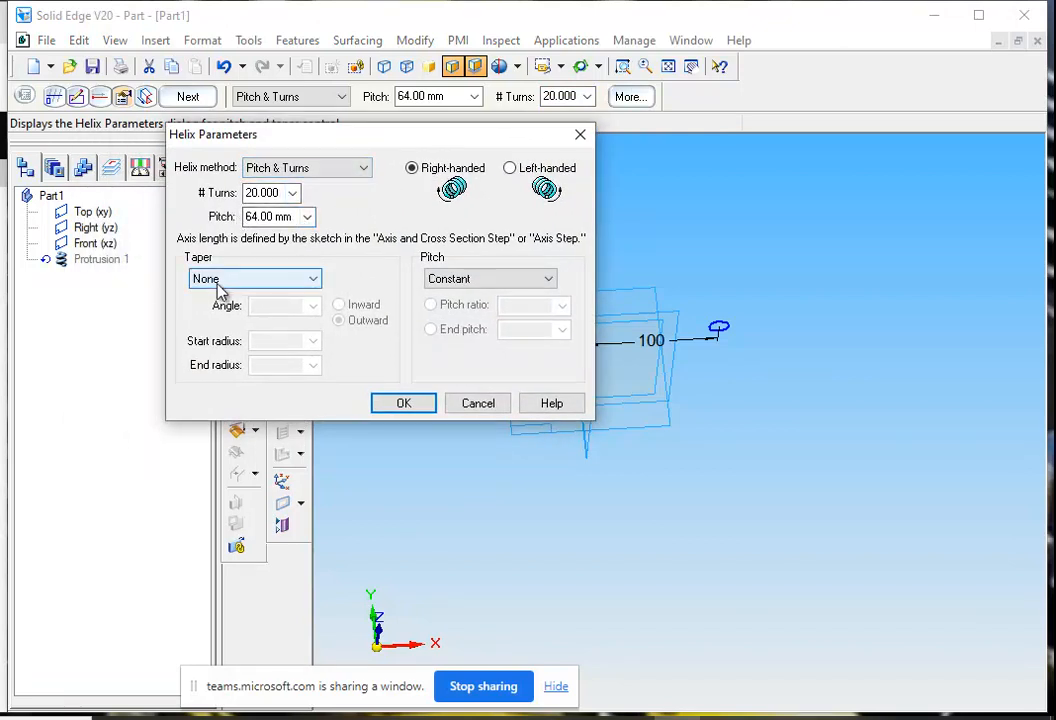
{"action": "left_click", "coordinate": [298, 280]}
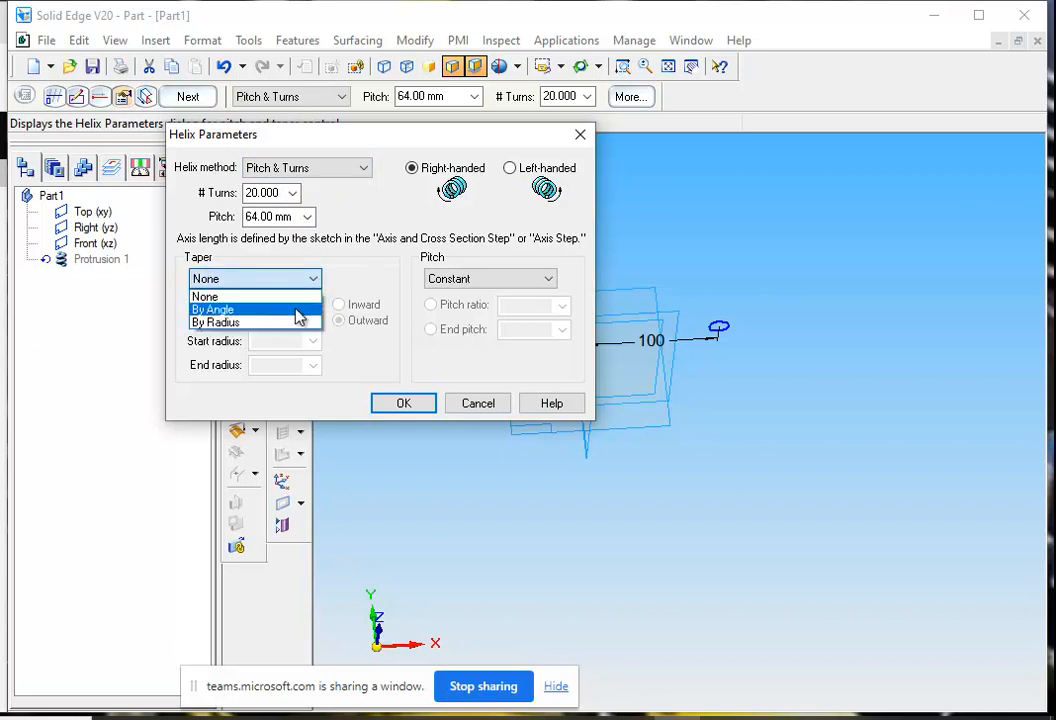
{"action": "left_click", "coordinate": [295, 310]}
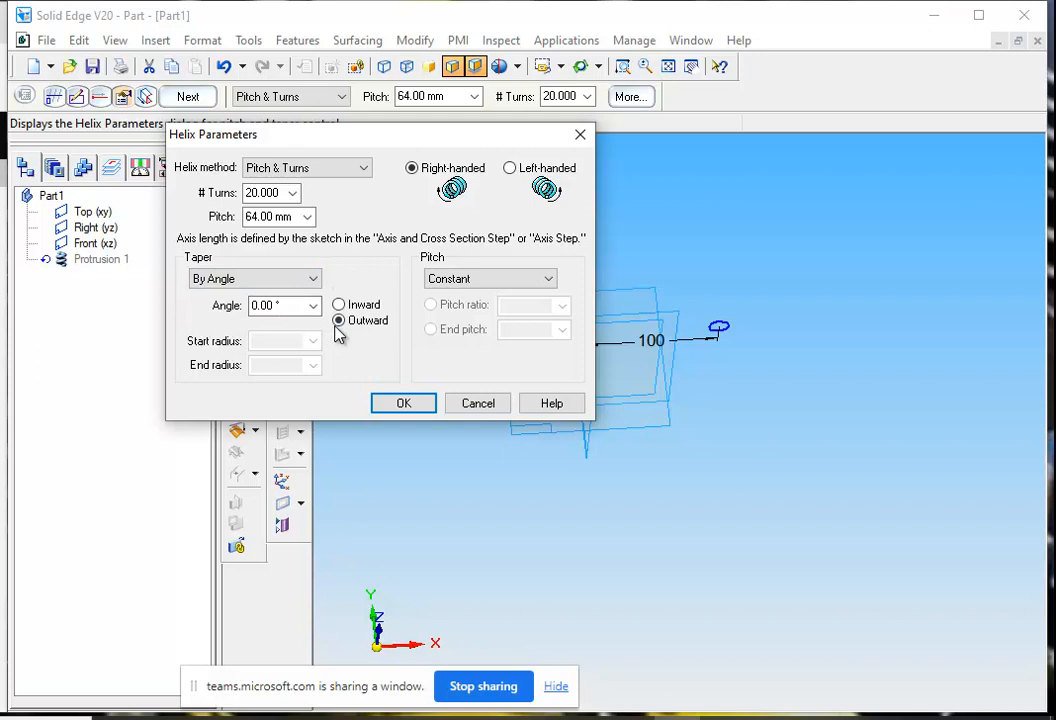
{"action": "left_click", "coordinate": [314, 307]}
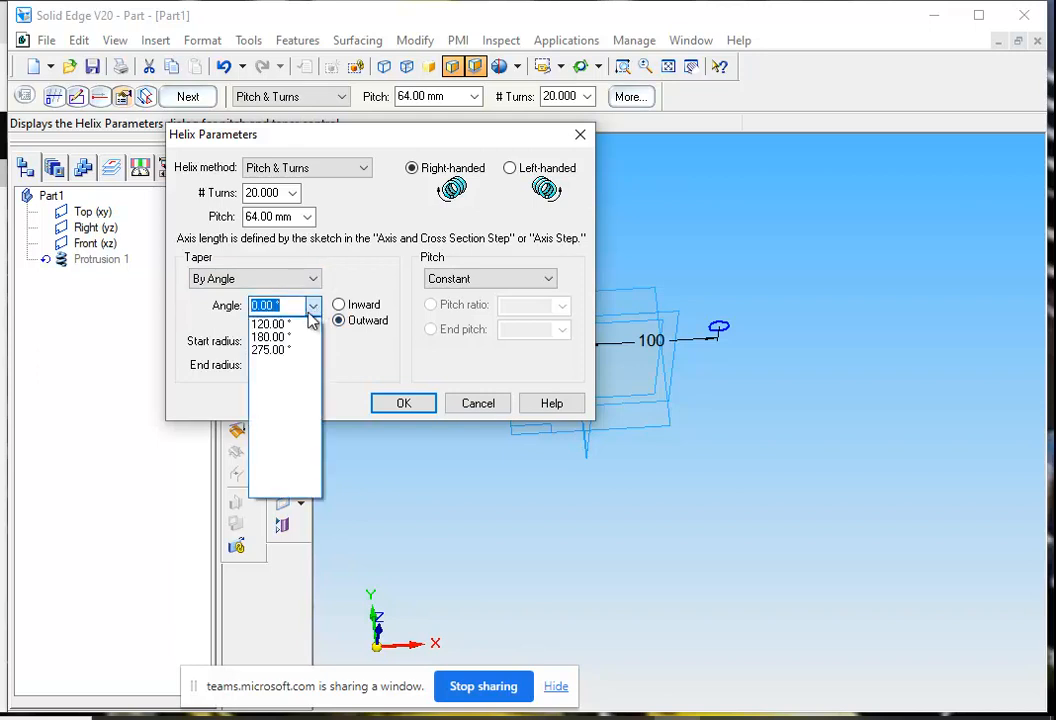
{"action": "left_click", "coordinate": [260, 306]}
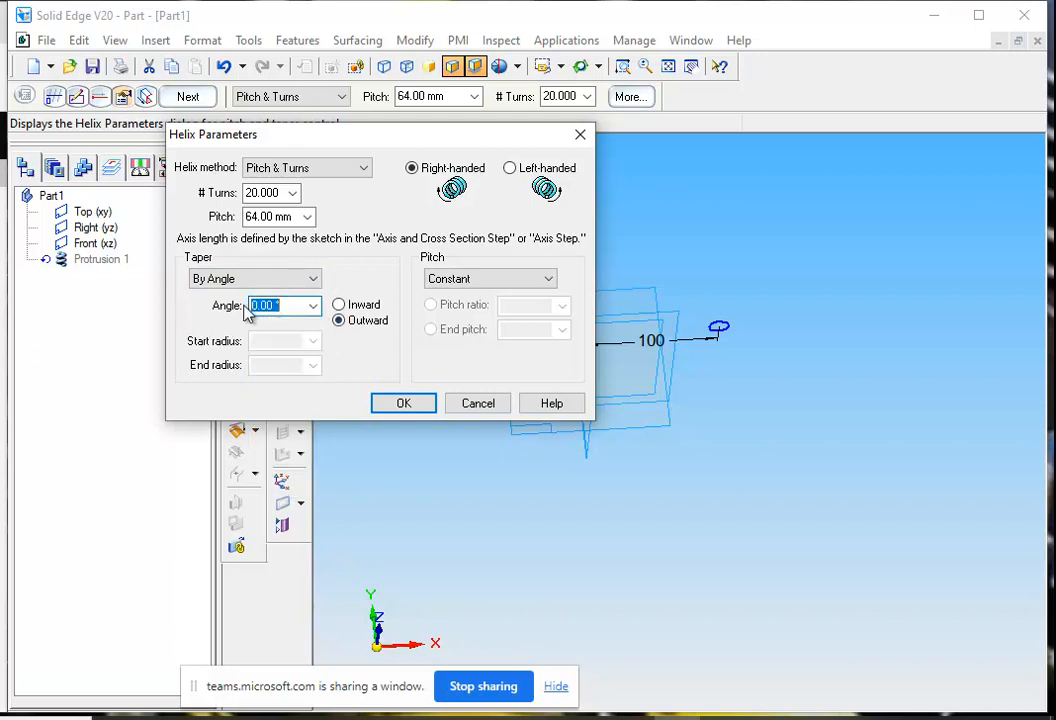
{"action": "type", "text": "5"}
{"action": "left_click", "coordinate": [401, 403]}
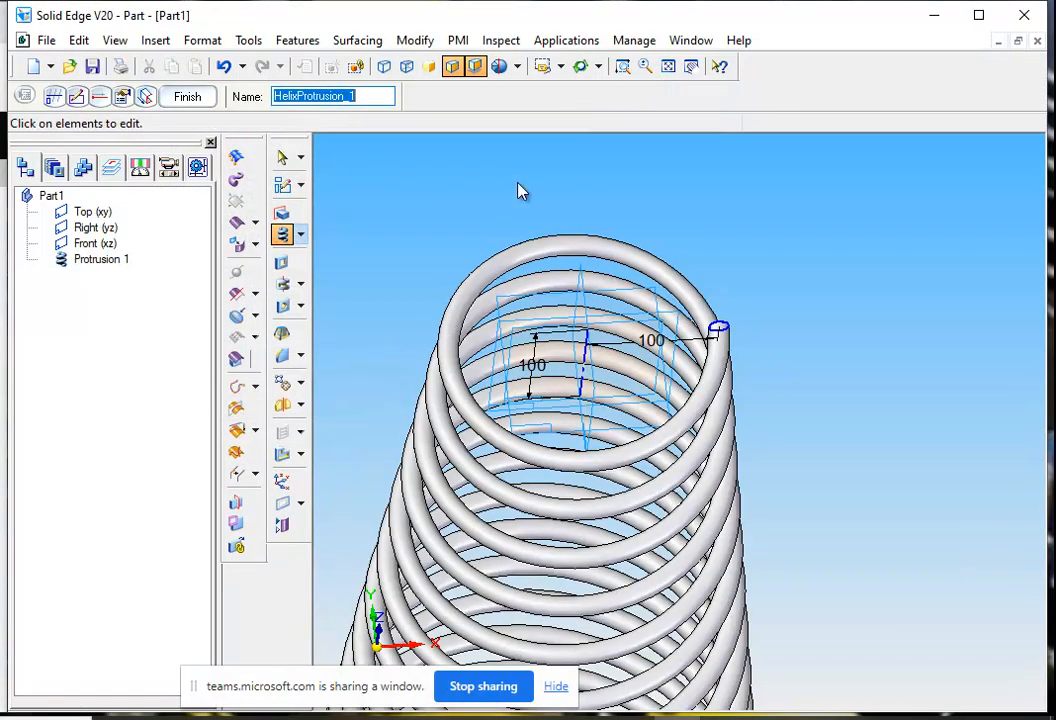
{"action": "left_click", "coordinate": [668, 66]}
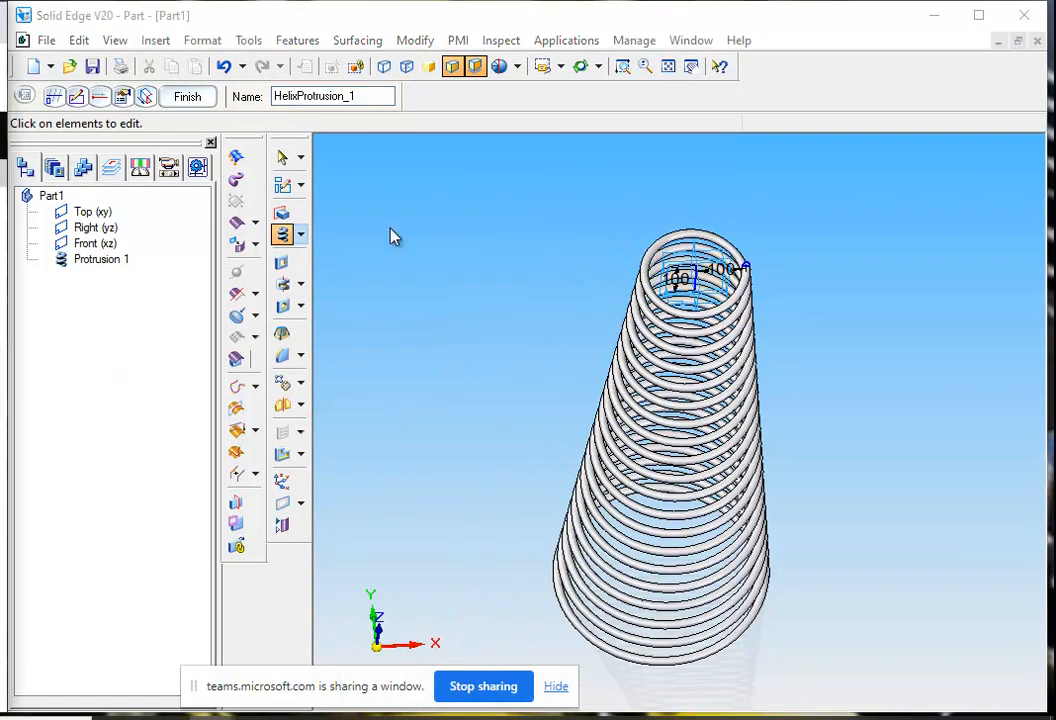
{"action": "left_click", "coordinate": [580, 66]}
{"action": "left_click_drag", "start_coordinate": [511, 222], "coordinate": [459, 282]}
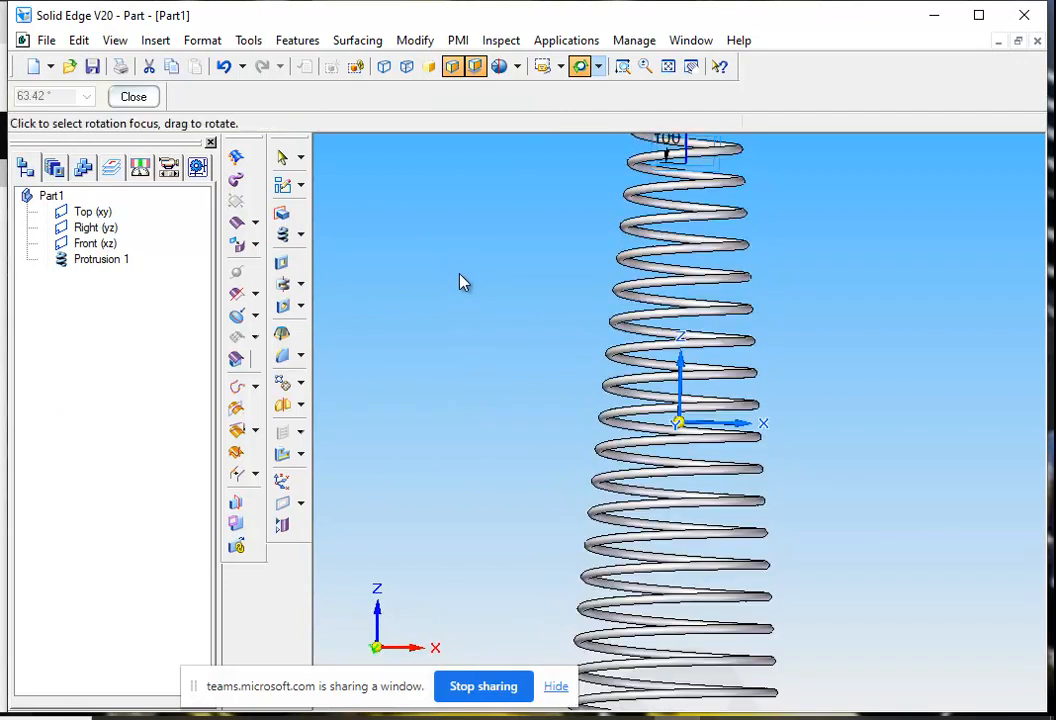
{"action": "left_click", "coordinate": [666, 67]}
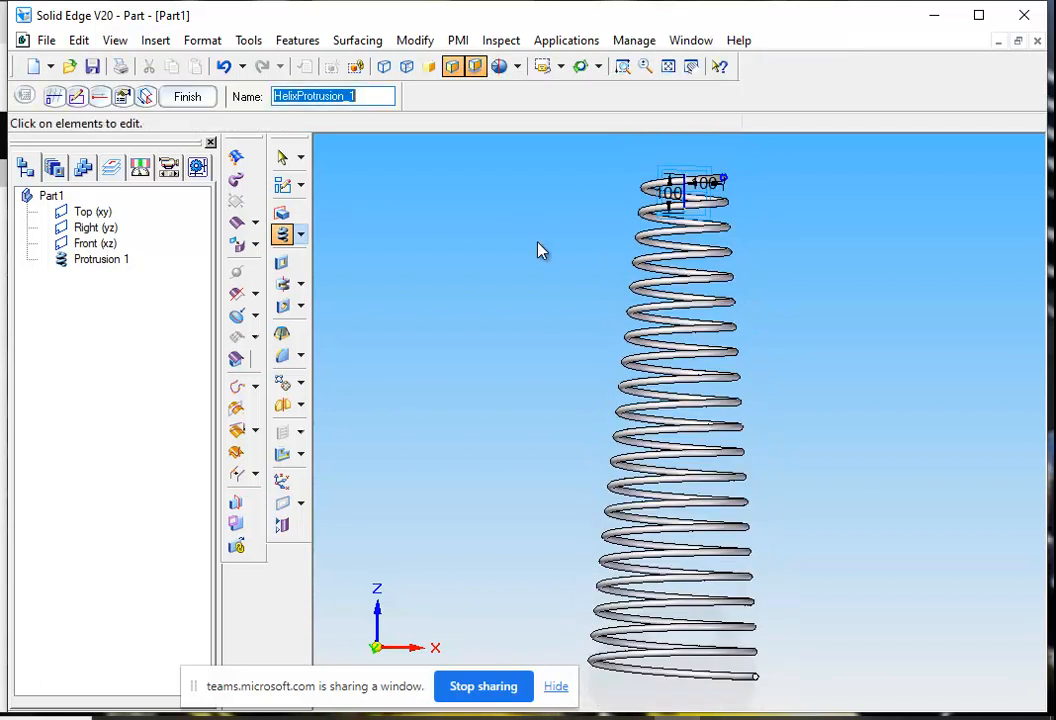
- Change the helix taper to 2° inward and rebuild the spring
{"action": "left_click", "coordinate": [124, 99]}
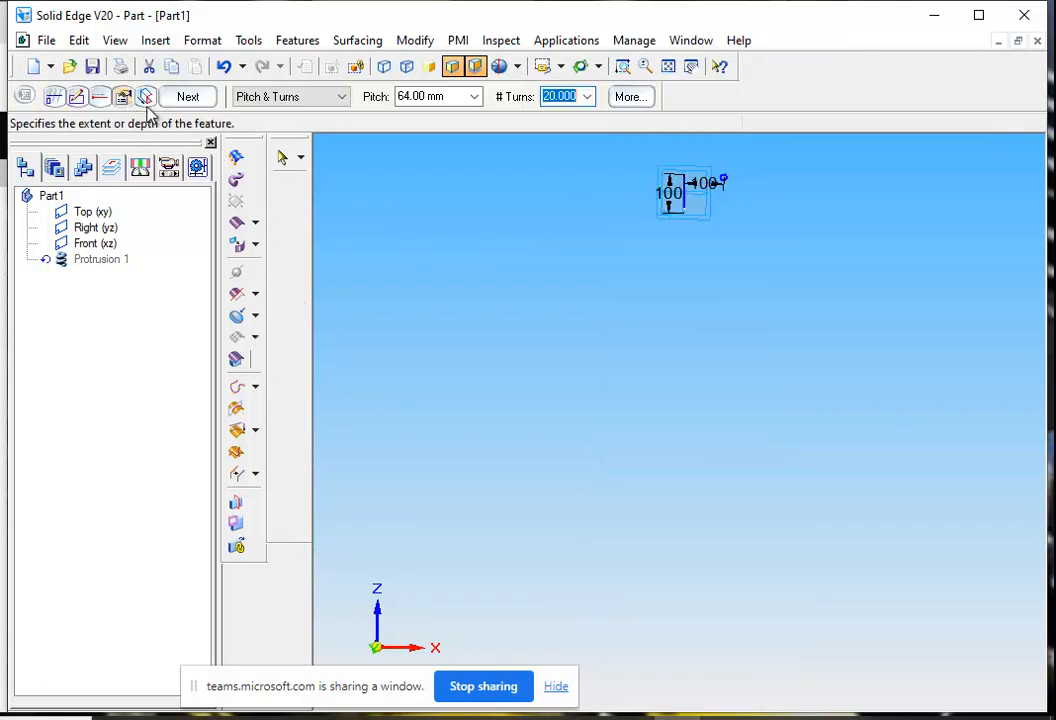
{"action": "left_click", "coordinate": [627, 102]}
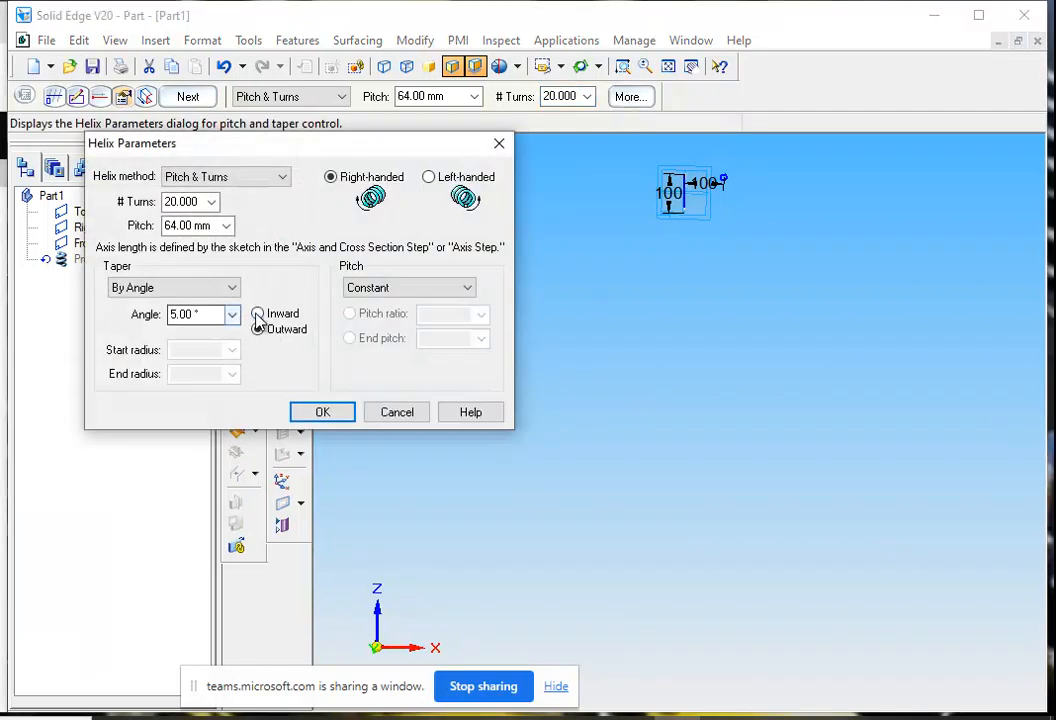
{"action": "left_click_drag", "start_coordinate": [204, 314], "coordinate": [170, 315]}
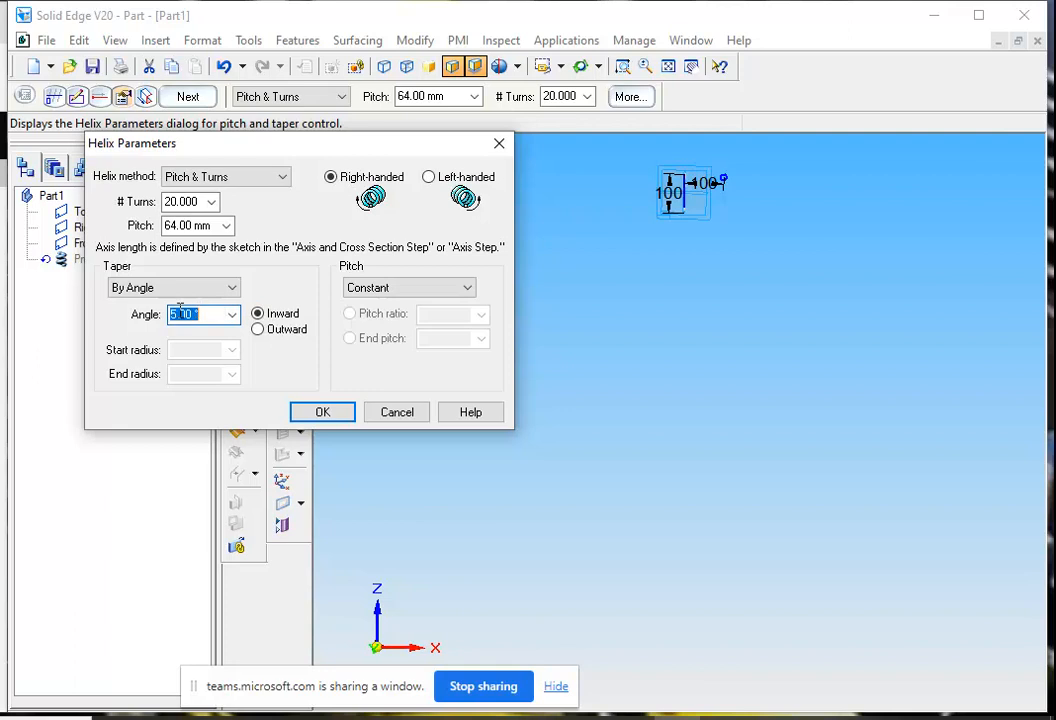
{"action": "key", "text": "BackSpace"}
{"action": "type", "text": "2"}
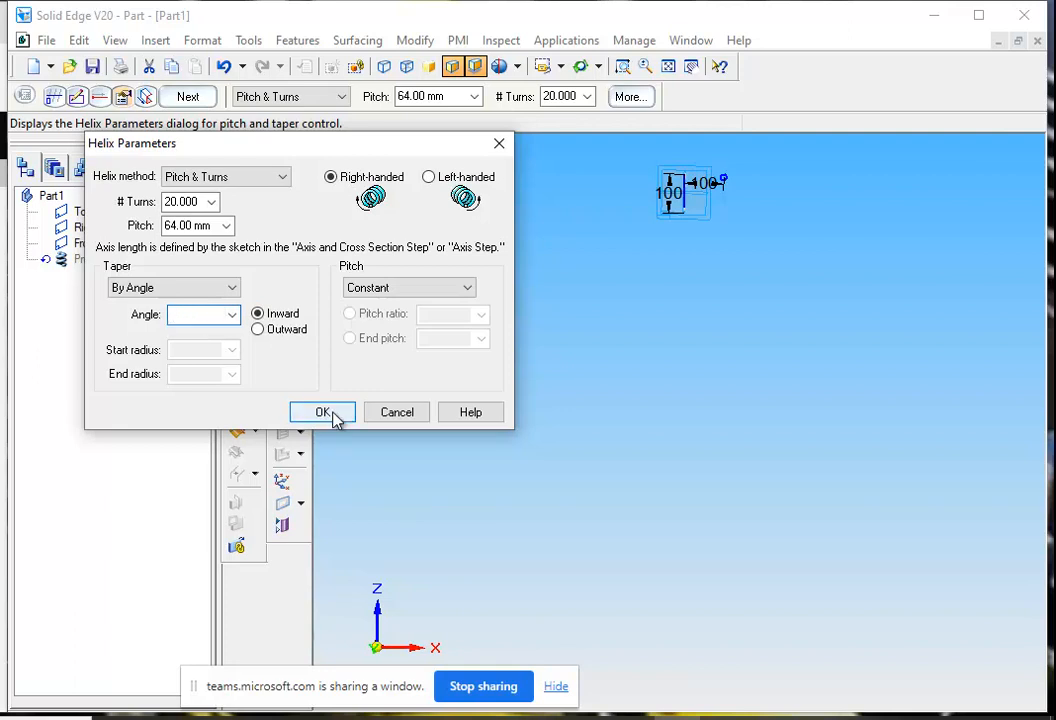
{"action": "left_click", "coordinate": [336, 417]}
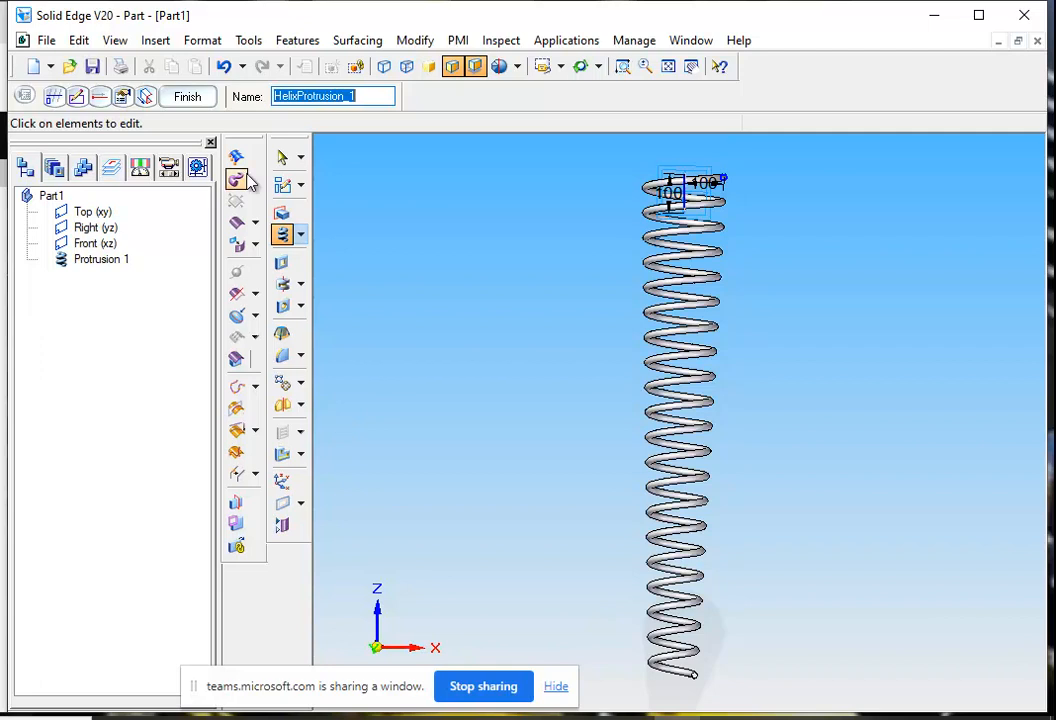
- Change the helix taper to By Radius with a 100 mm start radius and 150 mm end radius, and rebuild the spring
{"action": "left_click", "coordinate": [123, 99]}
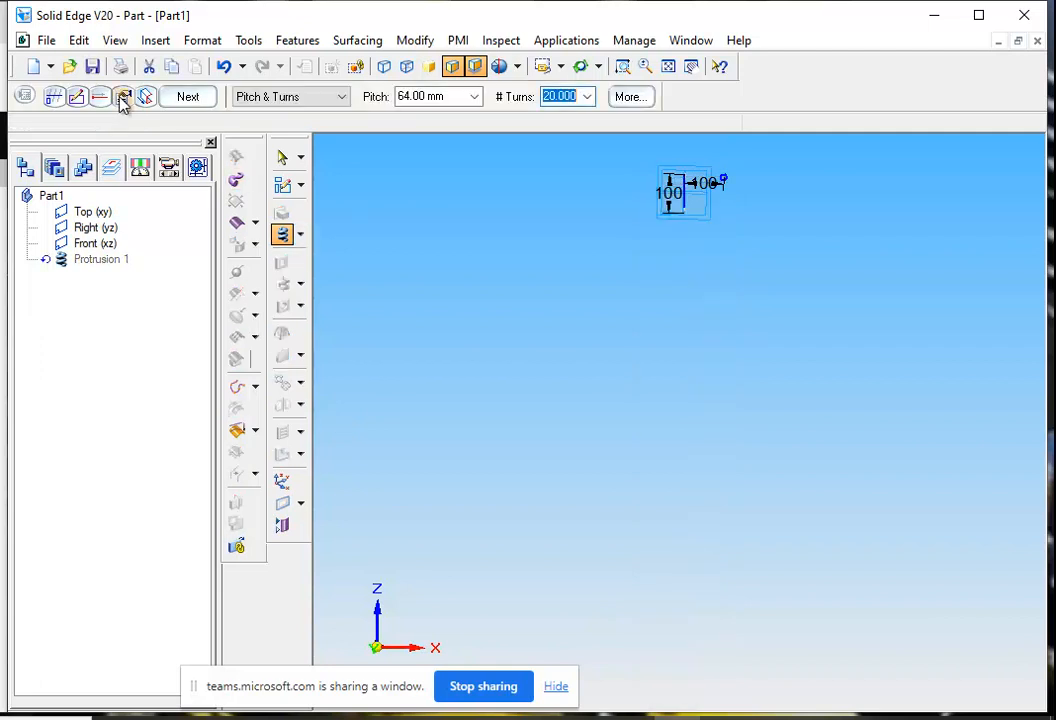
{"action": "left_click", "coordinate": [634, 98]}
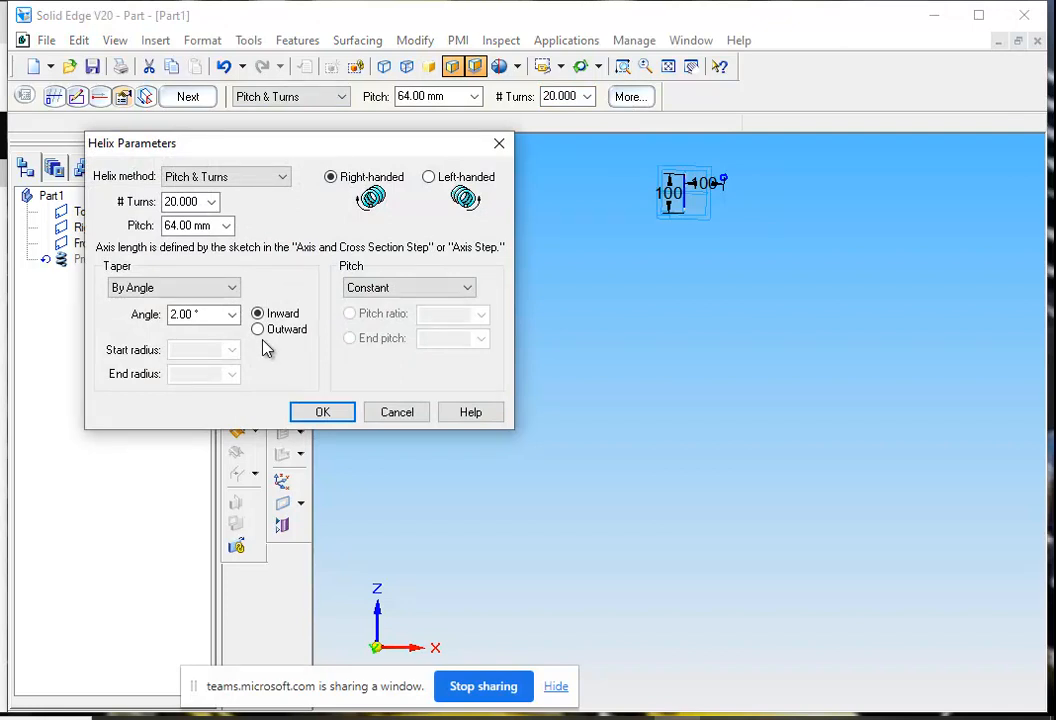
{"action": "left_click", "coordinate": [232, 288]}
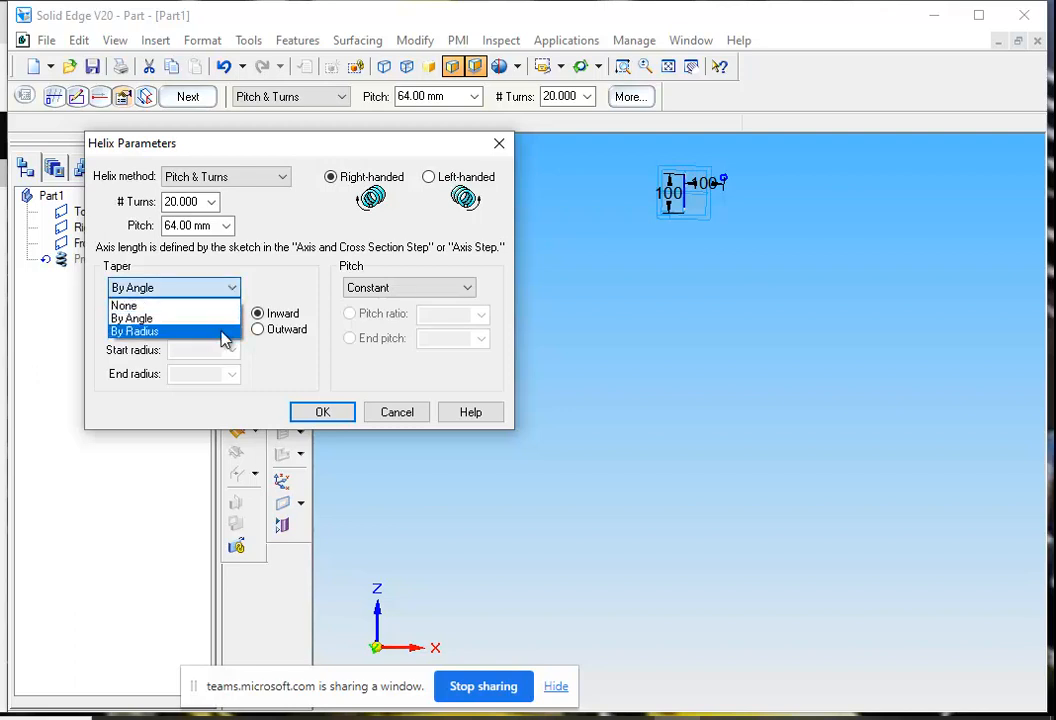
{"action": "left_click", "coordinate": [221, 332]}
{"action": "left_click", "coordinate": [232, 350]}
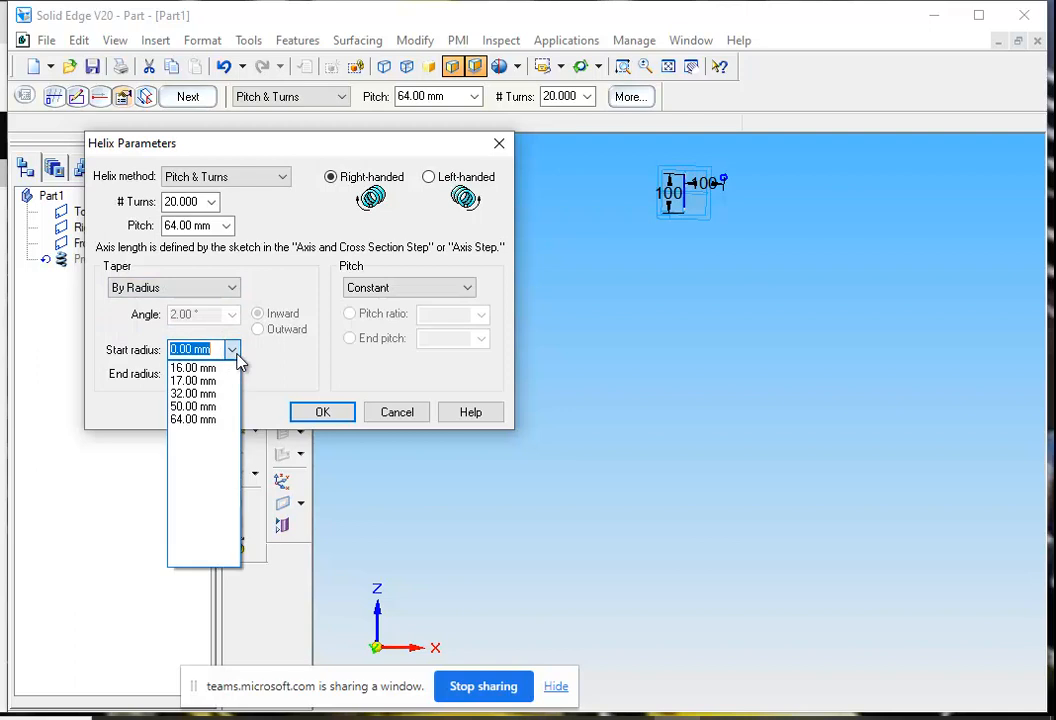
{"action": "left_click", "coordinate": [211, 352]}
{"action": "left_click_drag", "start_coordinate": [215, 350], "coordinate": [171, 350]}
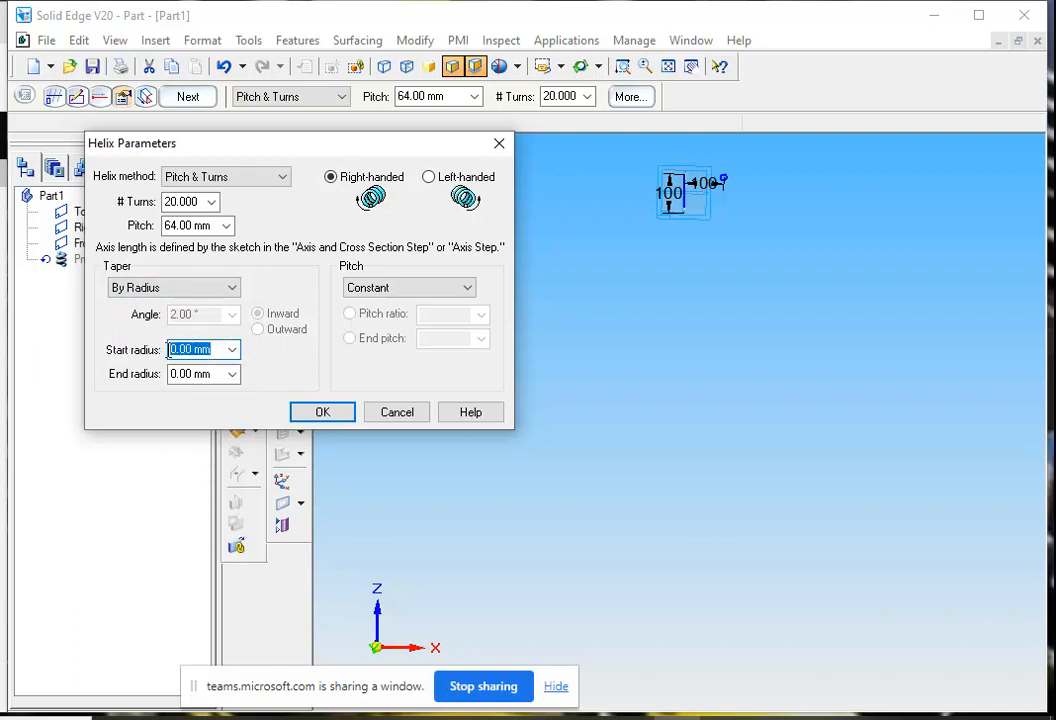
{"action": "type", "text": "100"}
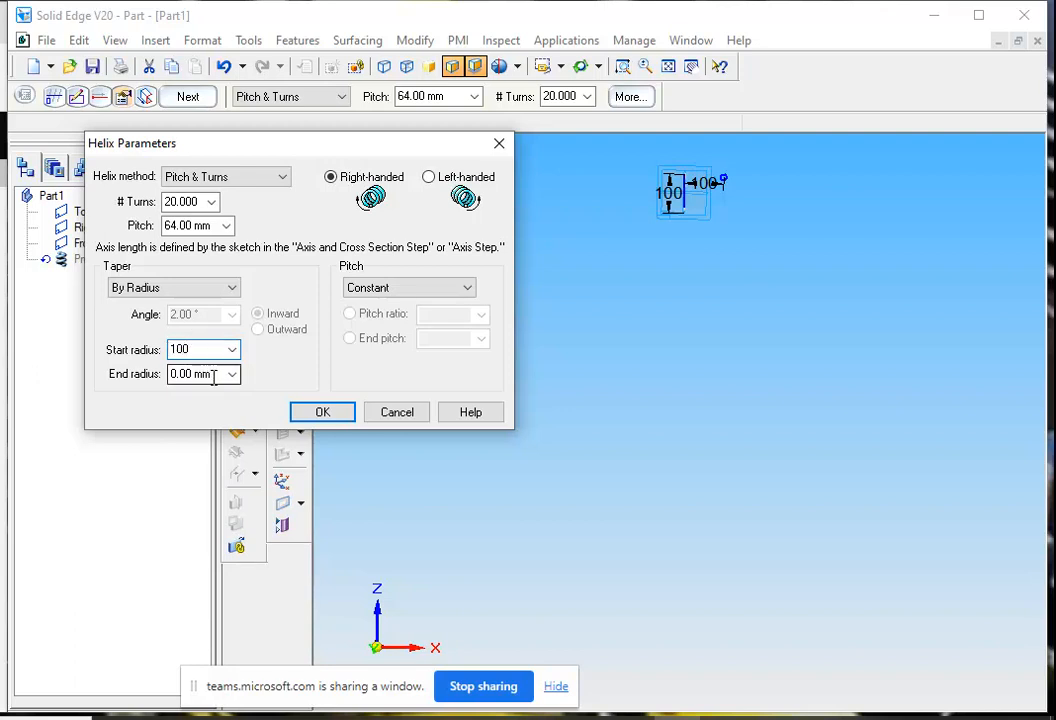
{"action": "left_click", "coordinate": [213, 378]}
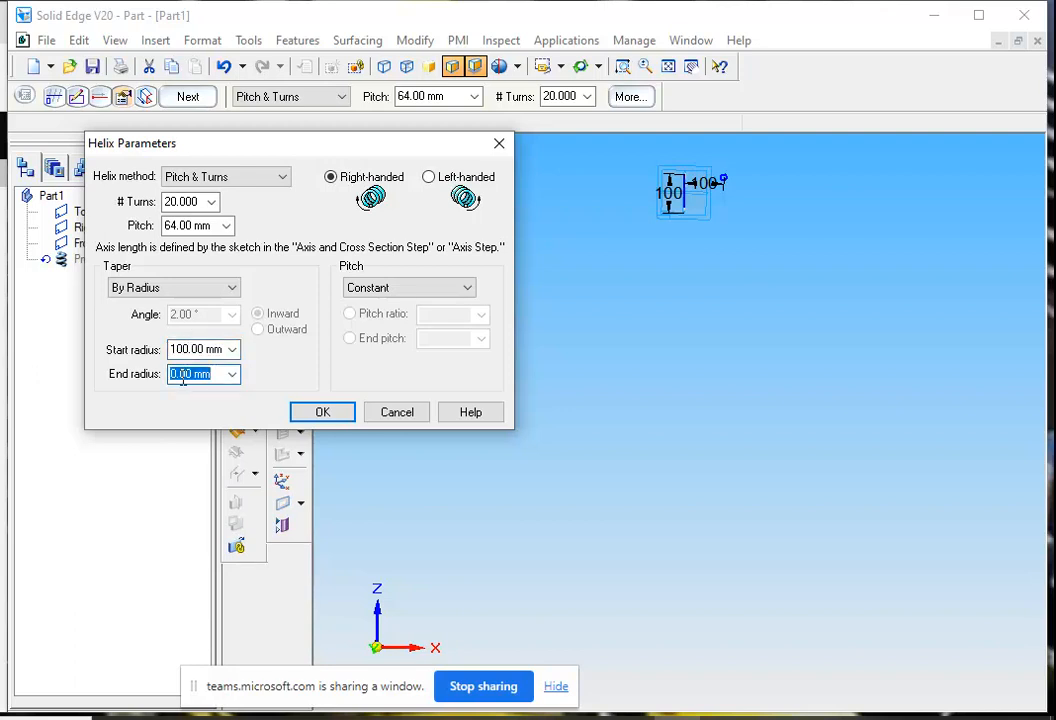
{"action": "type", "text": "150"}
{"action": "left_click", "coordinate": [322, 413]}
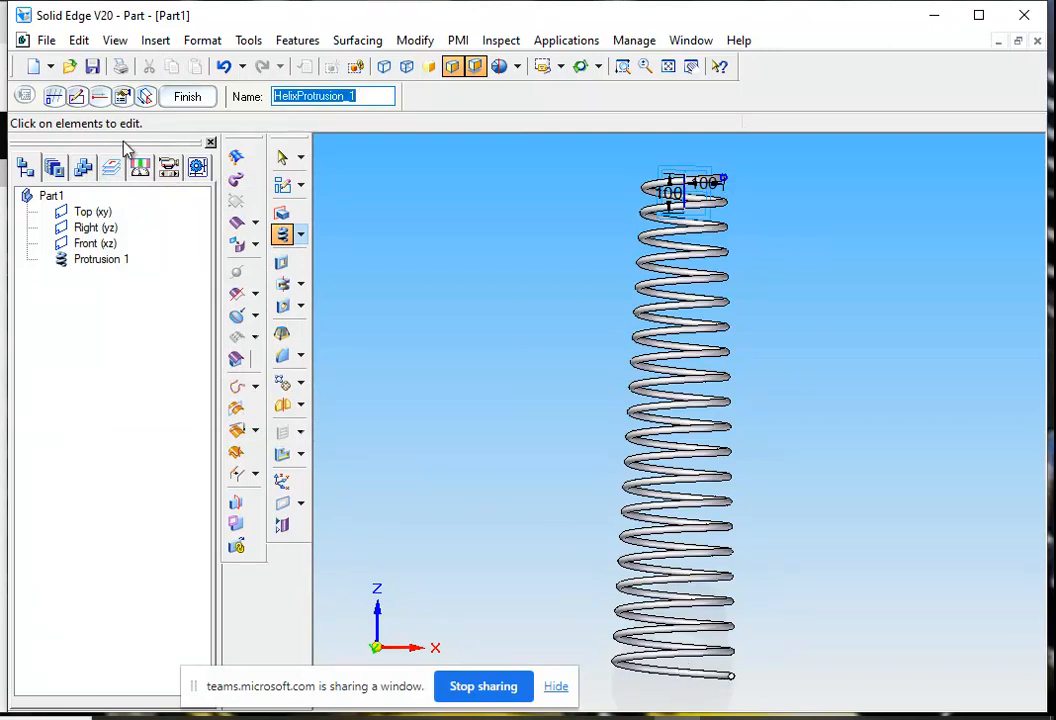
- Change the end radius of the helix taper to 50 mm and rebuild the spring
{"action": "left_click", "coordinate": [123, 97]}
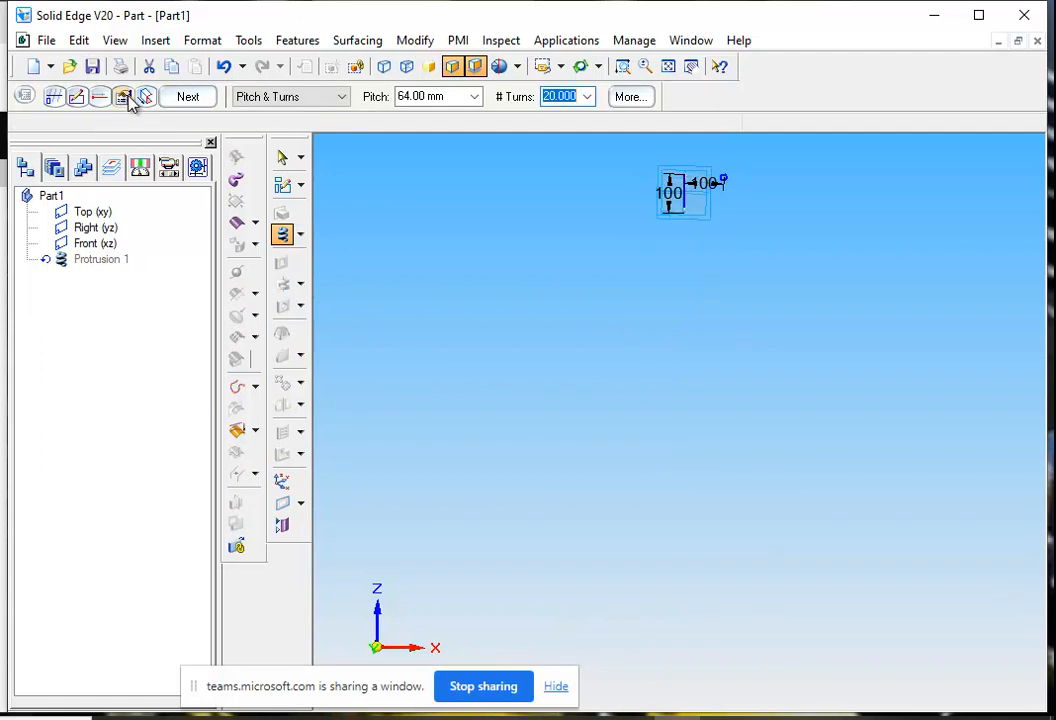
{"action": "left_click", "coordinate": [625, 97]}
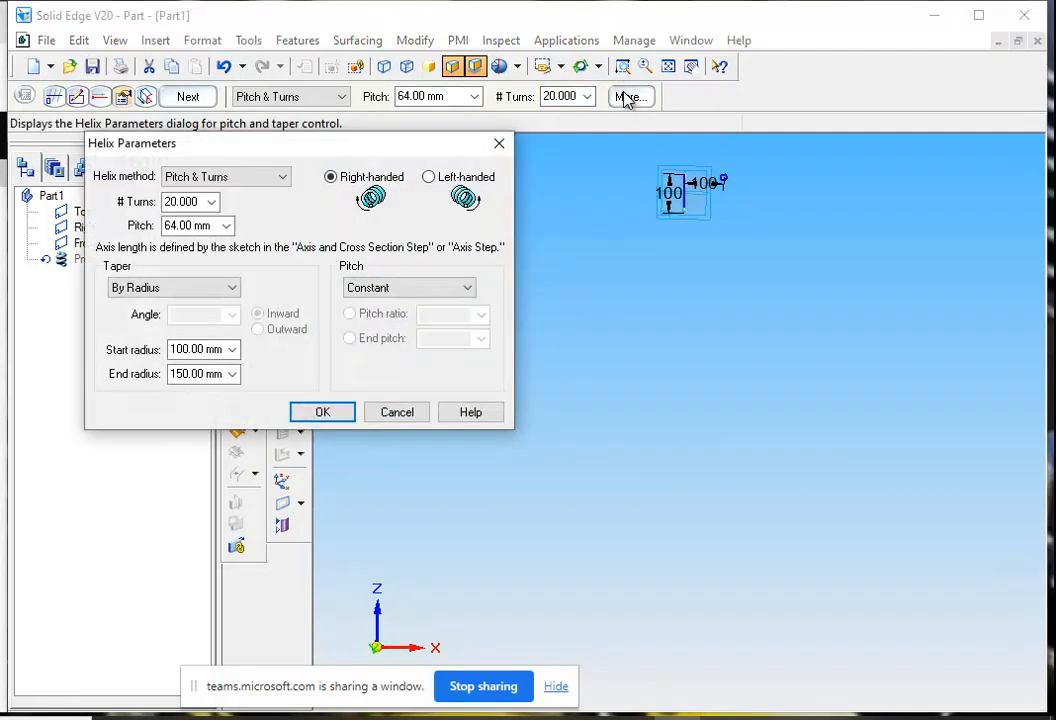
{"action": "double_click", "coordinate": [193, 374]}
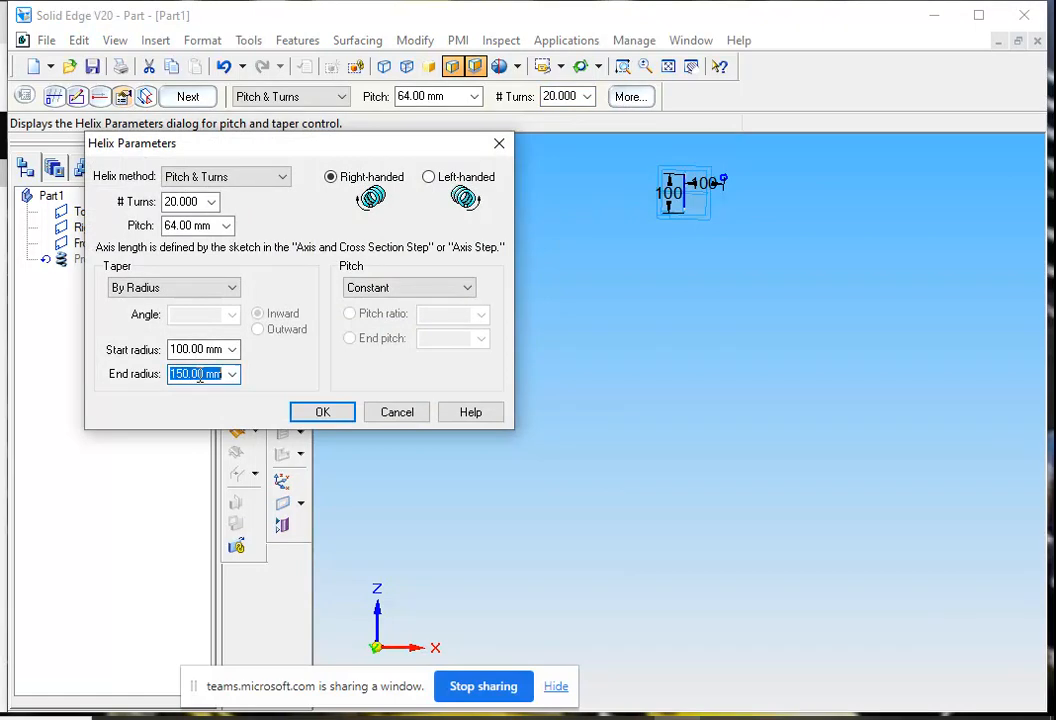
{"action": "left_click", "coordinate": [232, 374]}
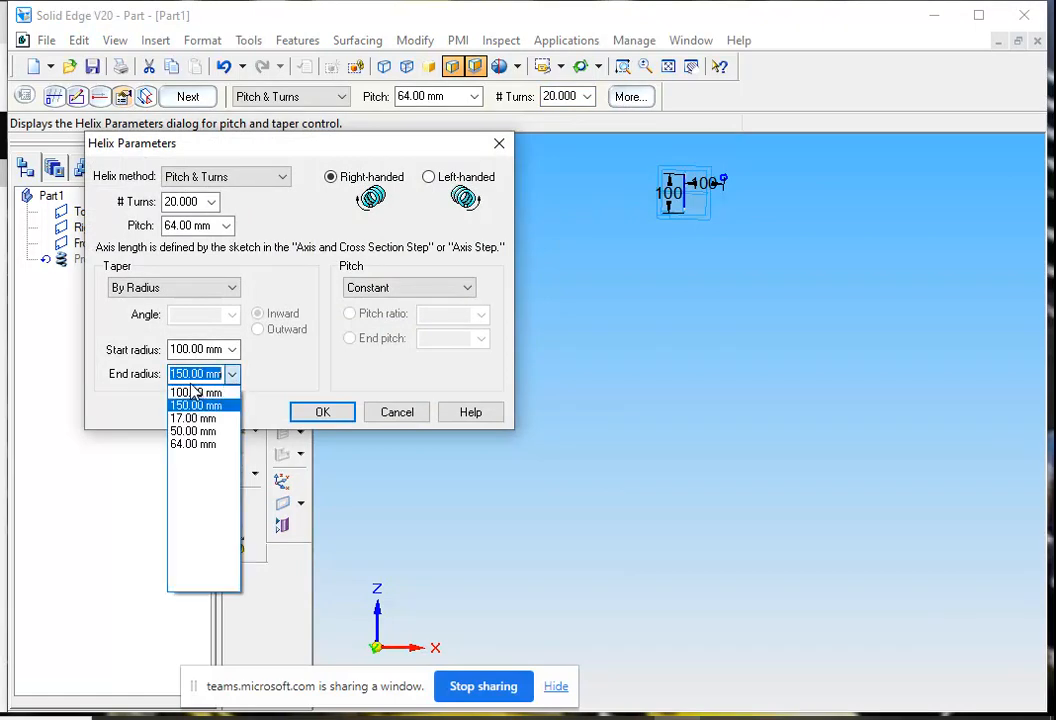
{"action": "left_click", "coordinate": [190, 431]}
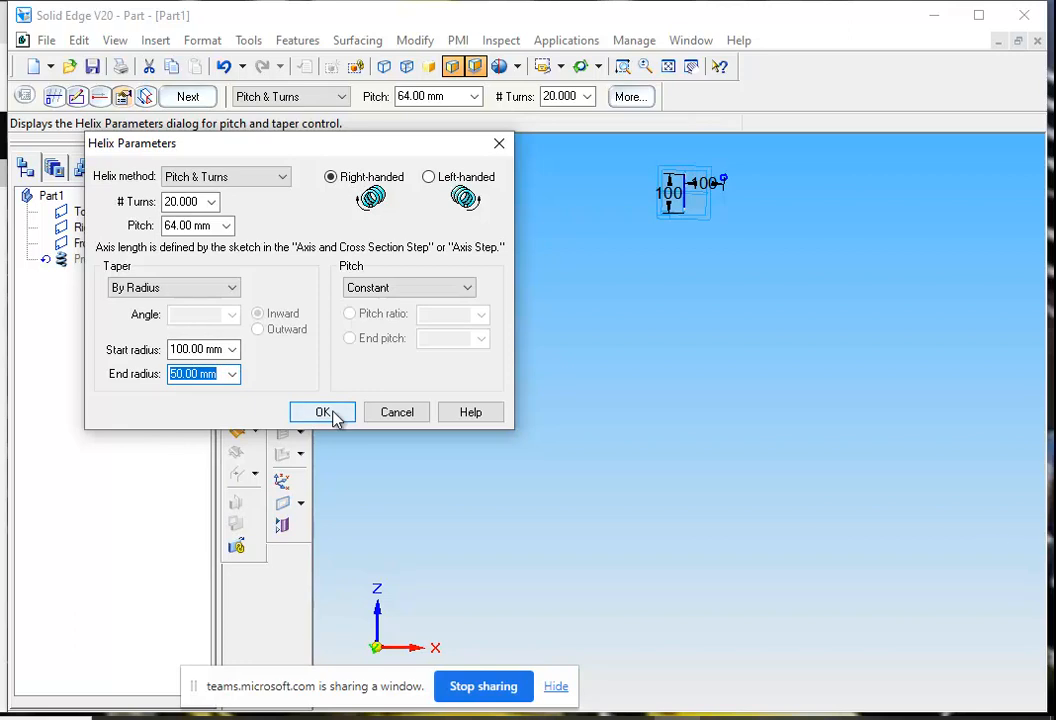
{"action": "left_click", "coordinate": [333, 415]}
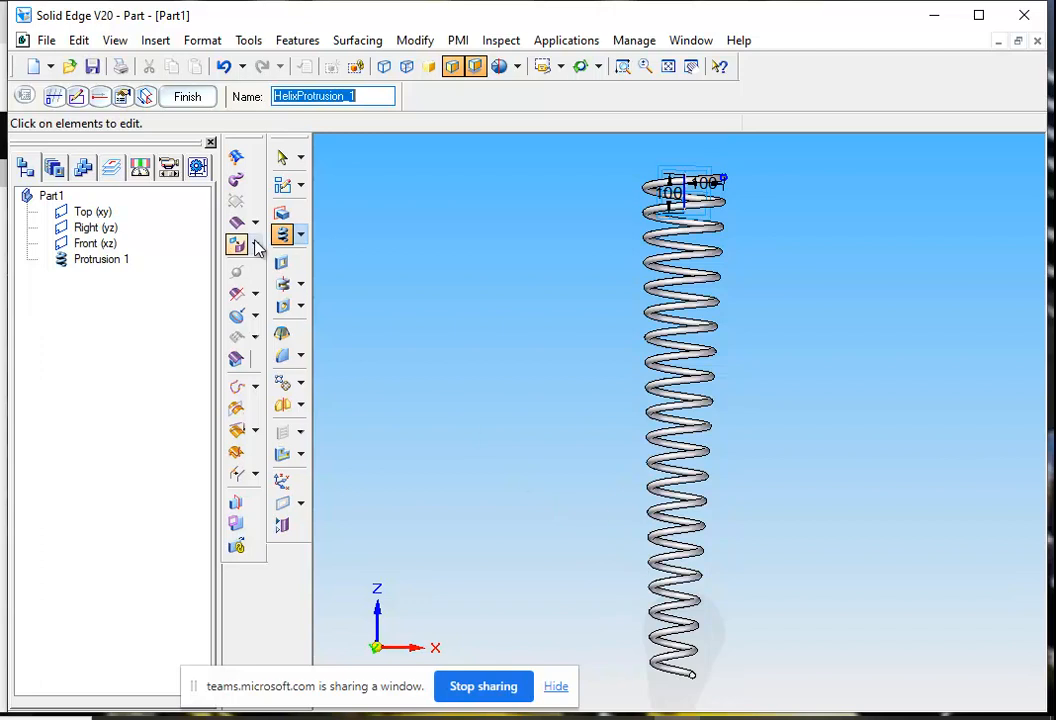
- Reopen the helix parameters of the protrusion and set the taper to None
{"action": "left_click", "coordinate": [122, 97]}
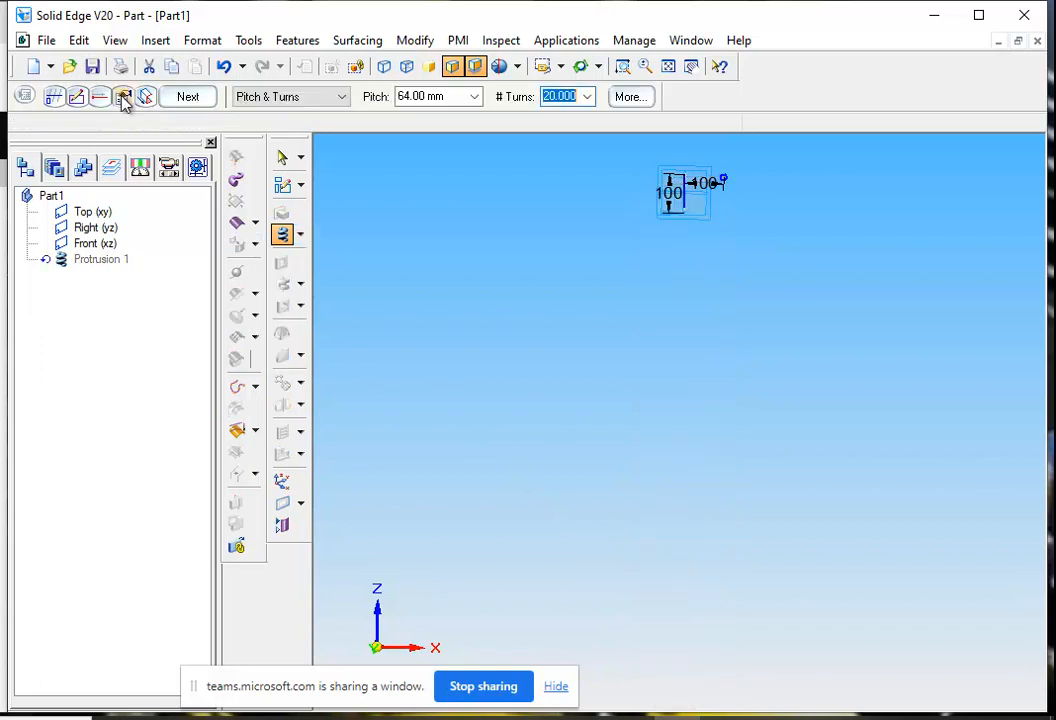
{"action": "left_click", "coordinate": [641, 101]}
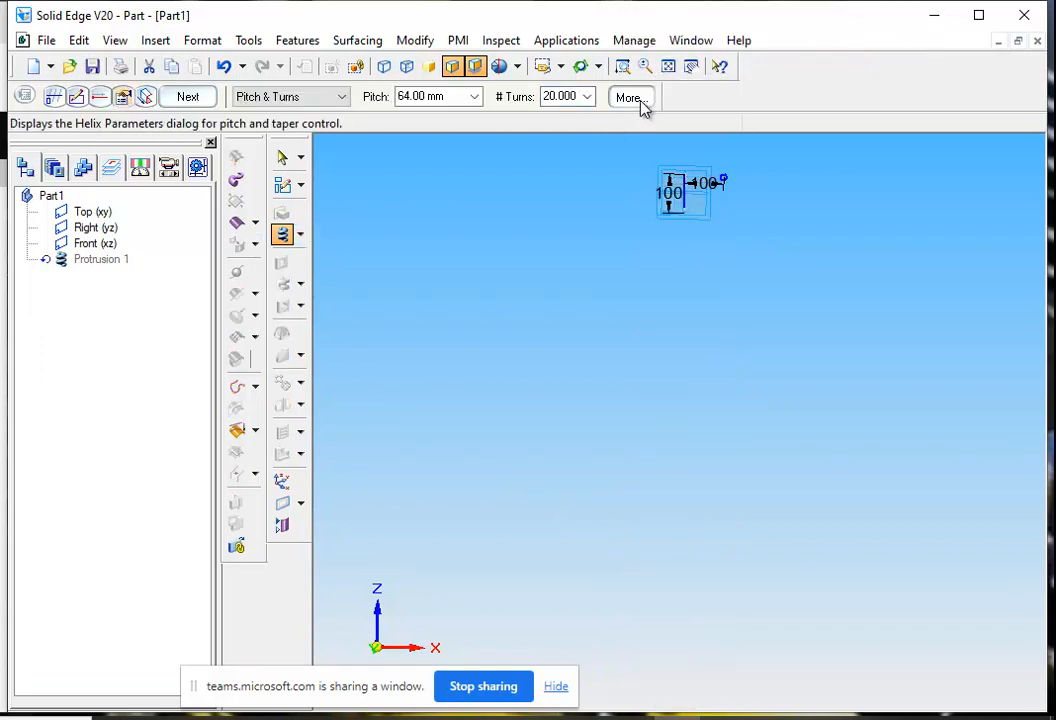
{"action": "left_click_drag", "start_coordinate": [390, 148], "coordinate": [457, 128]}
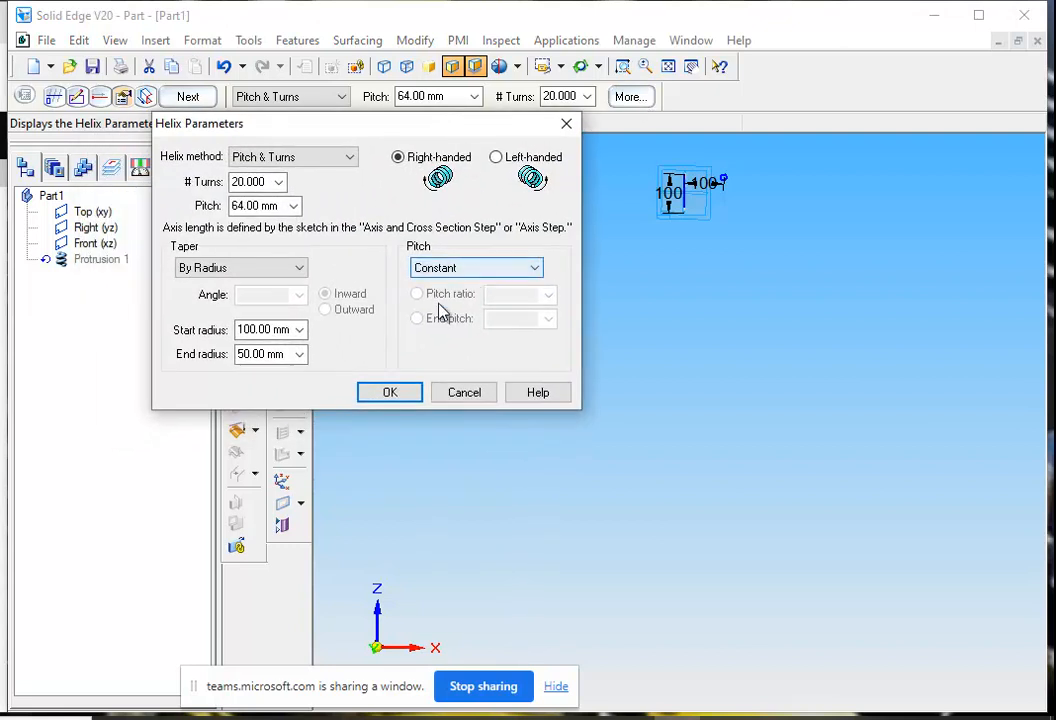
{"action": "left_click", "coordinate": [302, 270]}
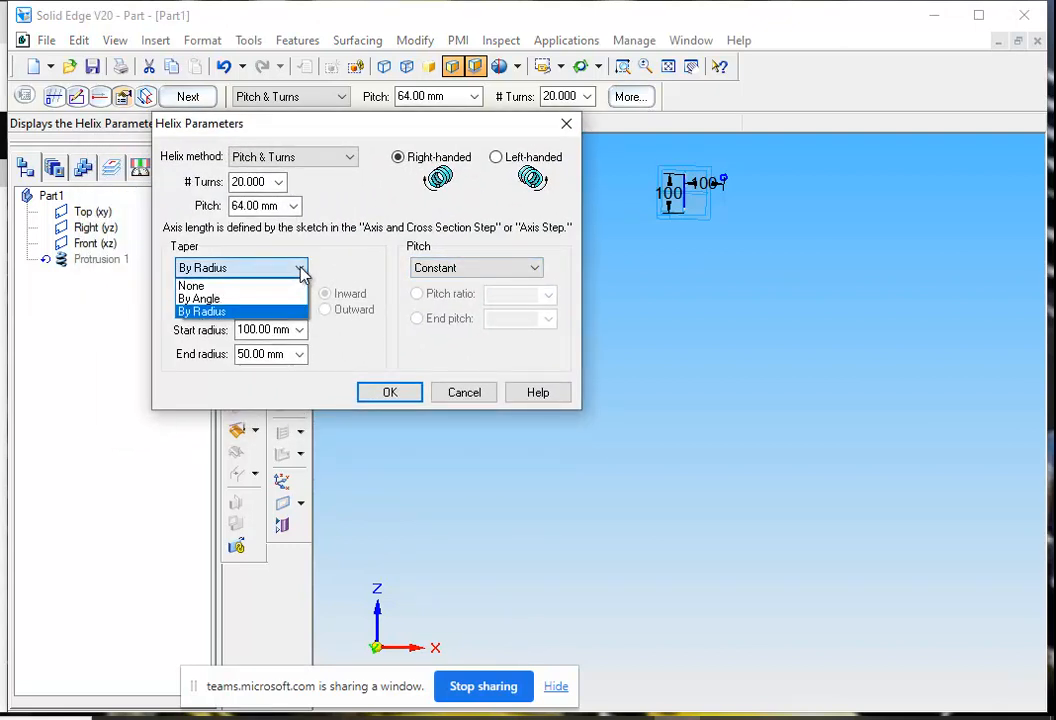
{"action": "left_click", "coordinate": [278, 283]}
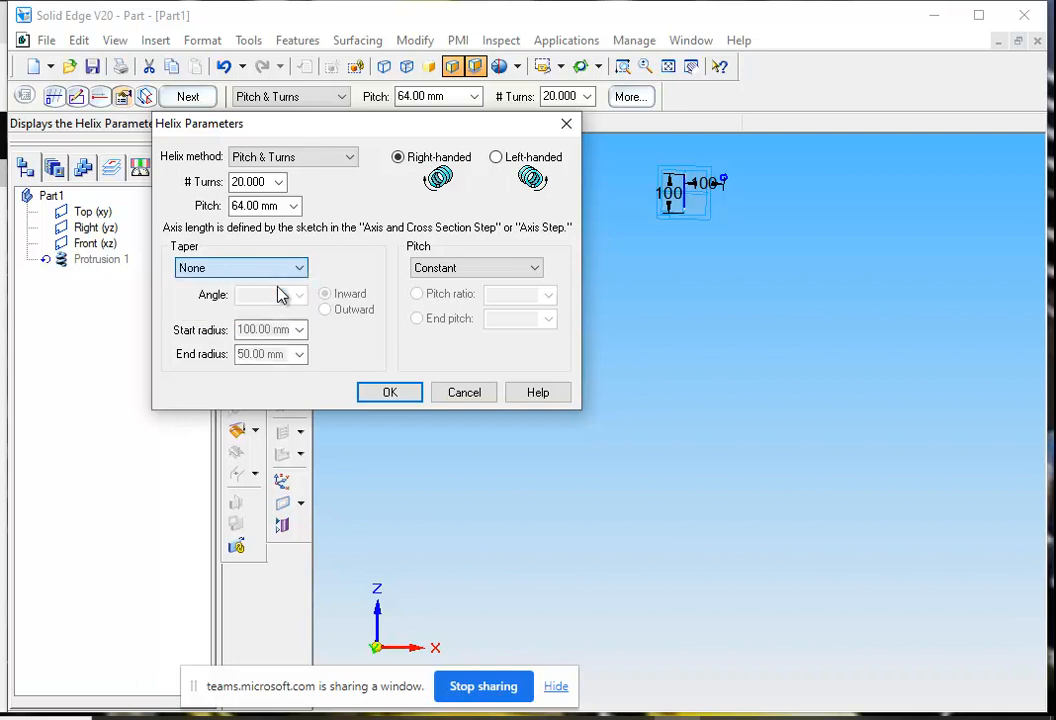
- Make the helix pitch variable with an end pitch of 120 mm, rebuild the spring and fit it in view
{"action": "left_click", "coordinate": [535, 268]}
{"action": "left_click", "coordinate": [497, 300]}
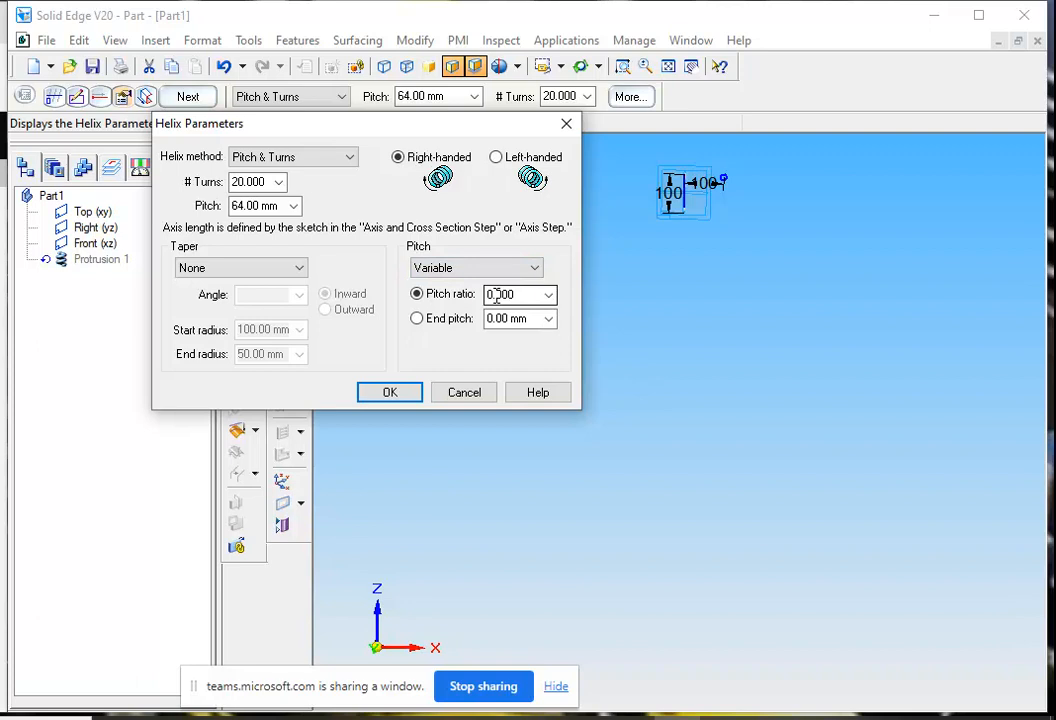
{"action": "left_click", "coordinate": [419, 322]}
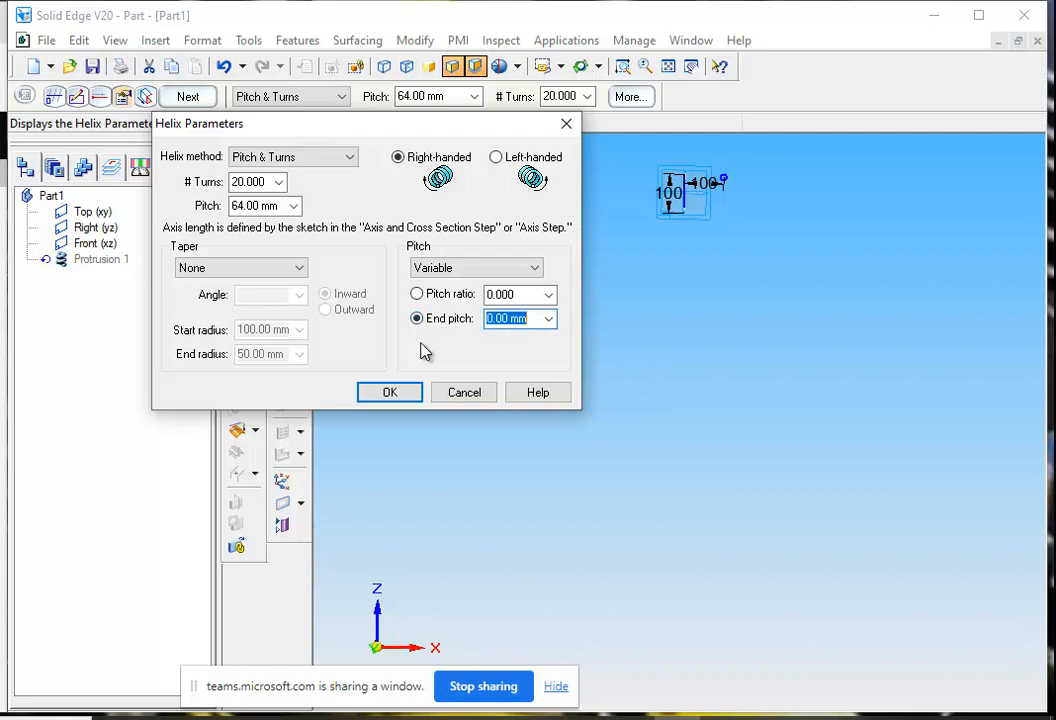
{"action": "type", "text": "2"}
{"action": "key", "text": "BackSpace"}
{"action": "type", "text": "120"}
{"action": "left_click", "coordinate": [409, 392]}
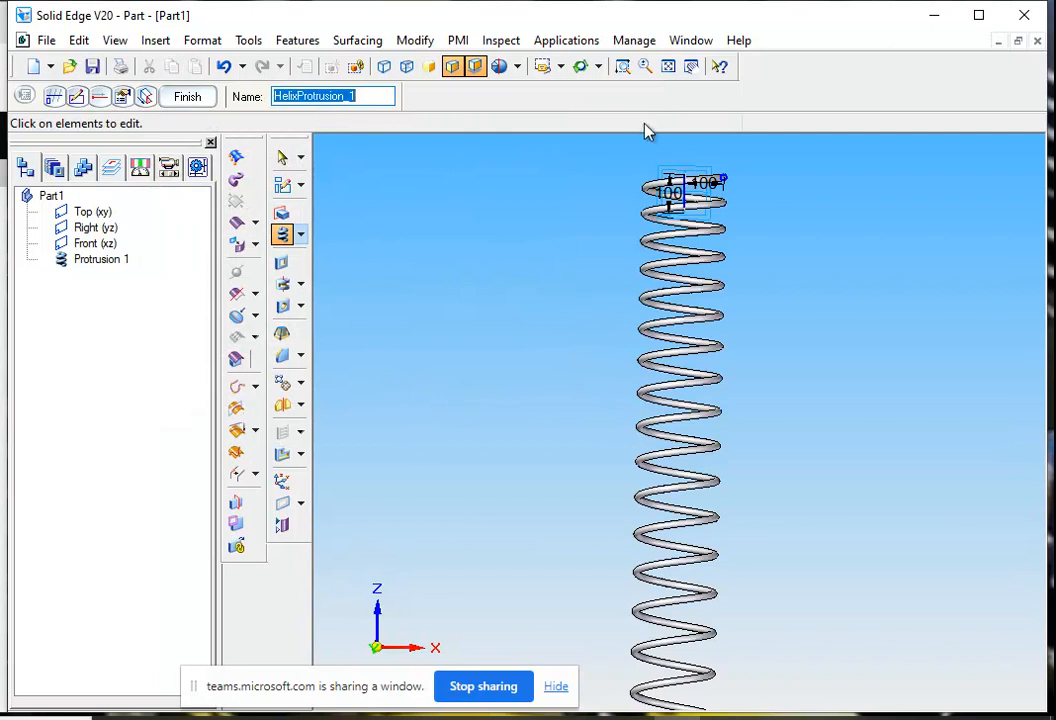
{"action": "left_click", "coordinate": [668, 66]}
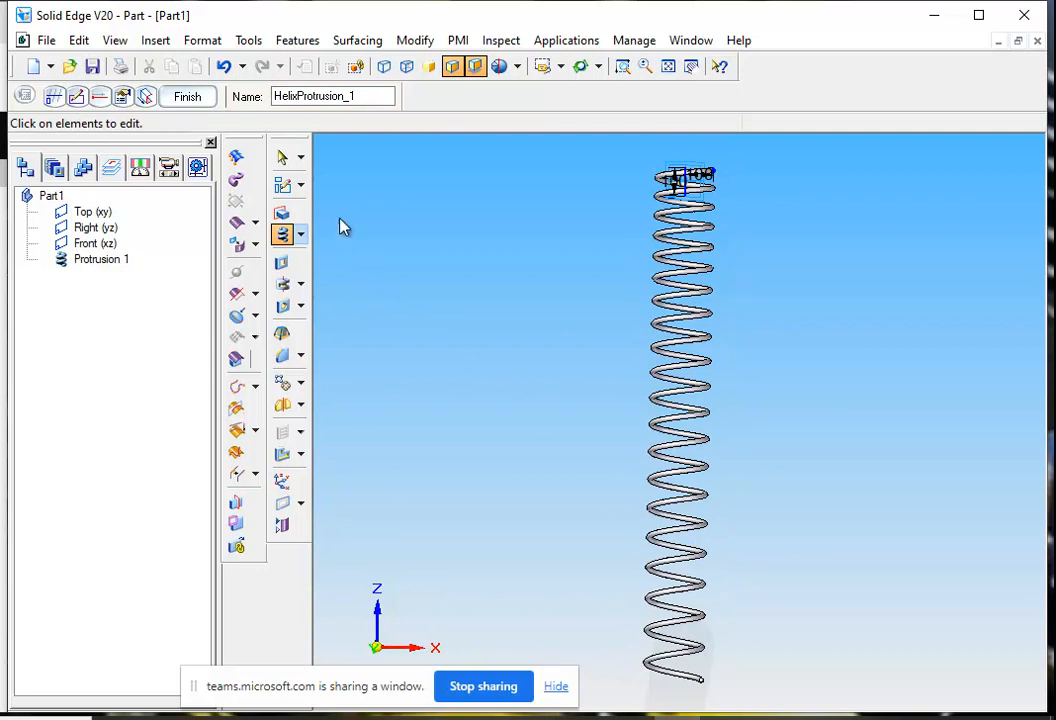
- Set the starting pitch of the variable-pitch helix to 32 mm and rebuild the spring
{"action": "left_click", "coordinate": [124, 98]}
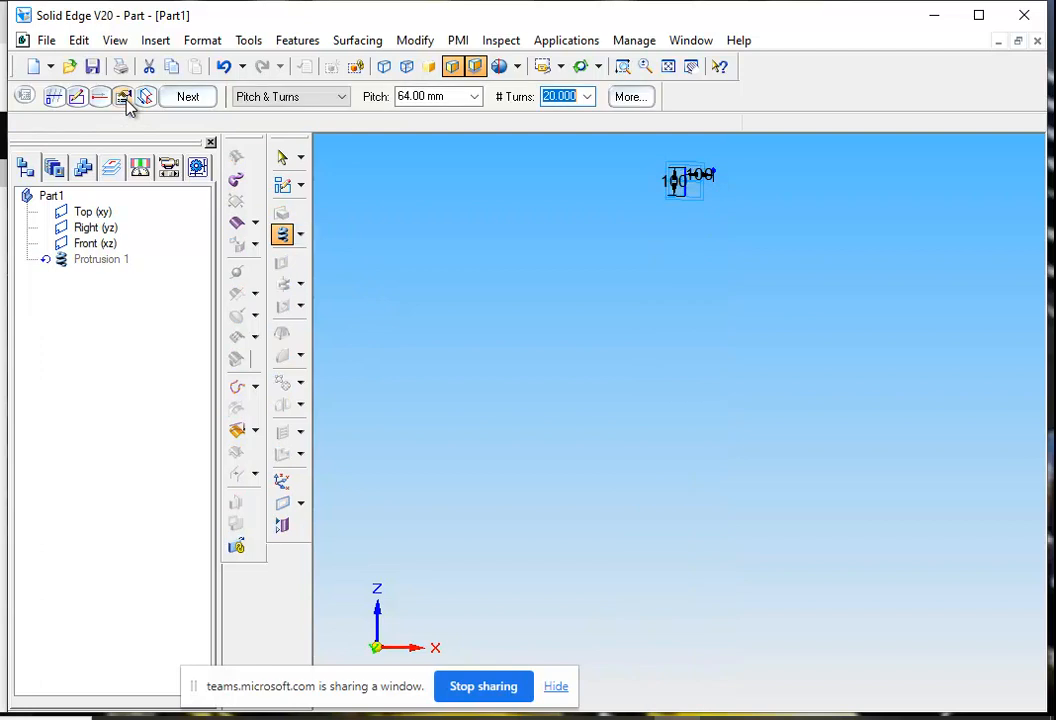
{"action": "left_click", "coordinate": [640, 103]}
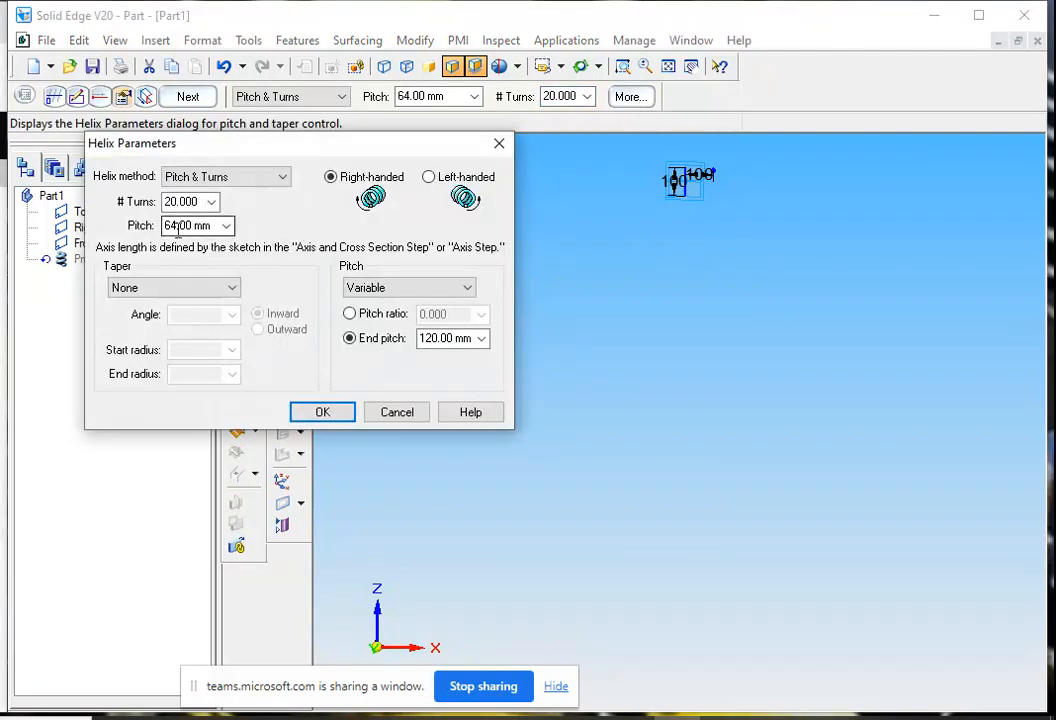
{"action": "left_click", "coordinate": [226, 226]}
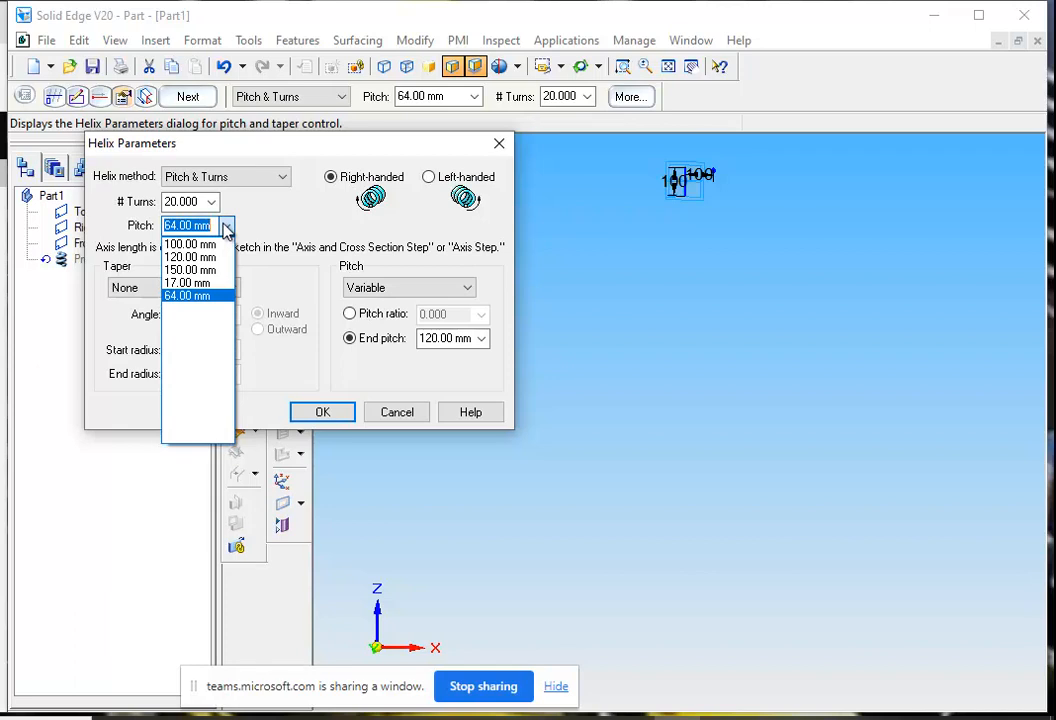
{"action": "type", "text": "32"}
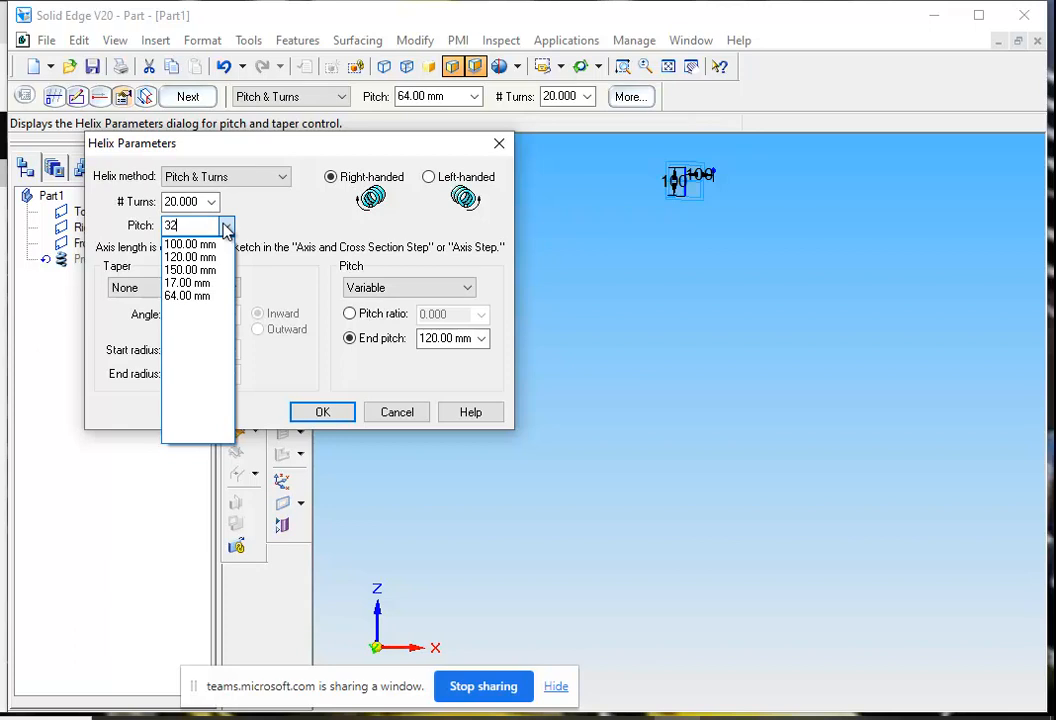
{"action": "left_click", "coordinate": [274, 364]}
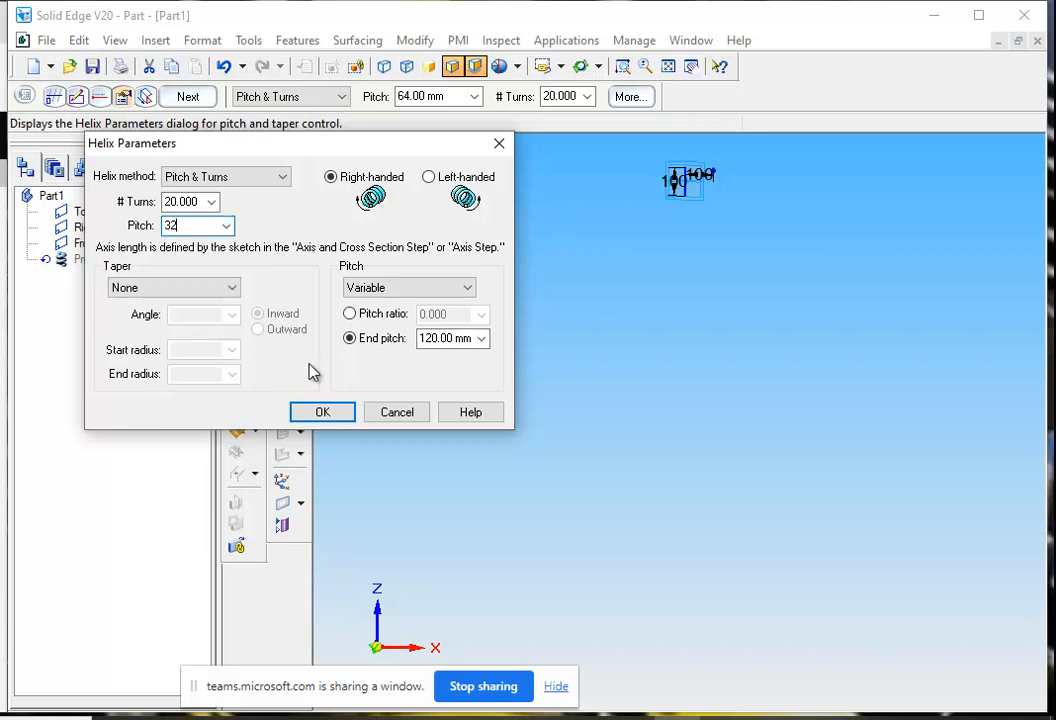
{"action": "left_click", "coordinate": [335, 414]}
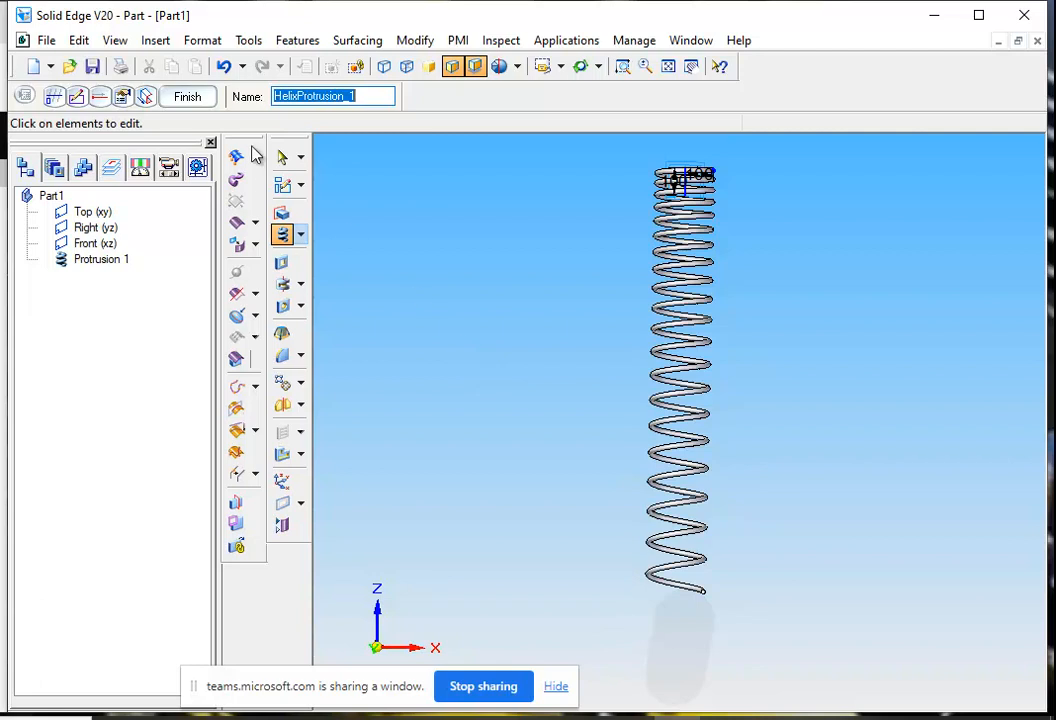
- Set the variable-pitch helix to a starting pitch of 150 mm and an end pitch of 20 mm, and rebuild the spring
{"action": "left_click", "coordinate": [123, 96]}
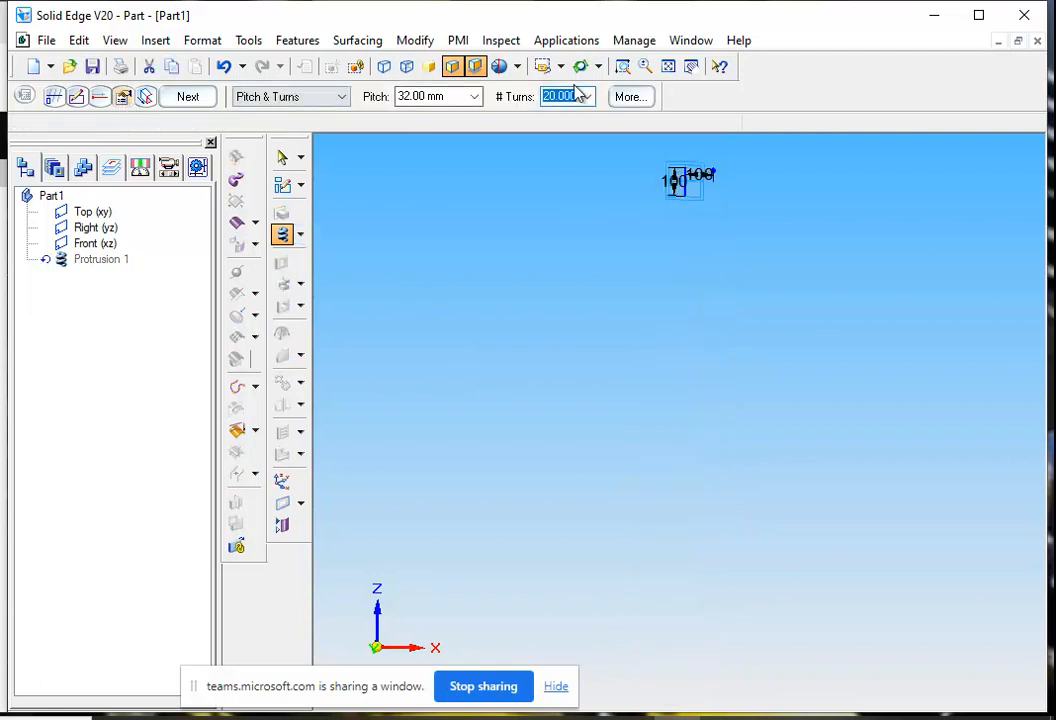
{"action": "left_click", "coordinate": [623, 102]}
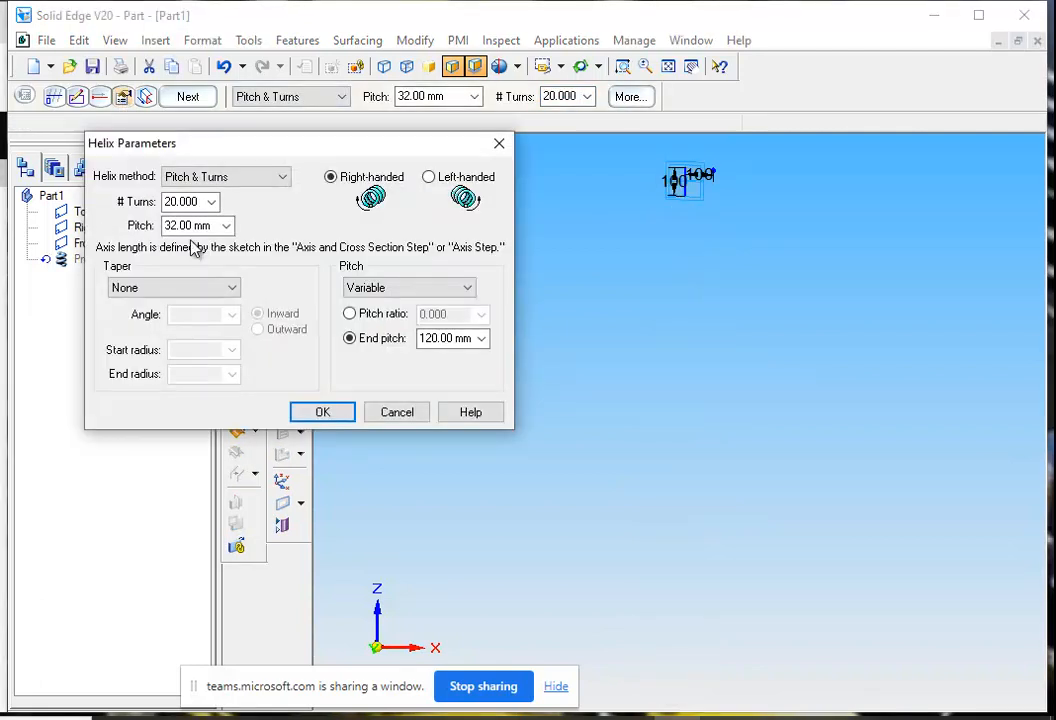
{"action": "left_click", "coordinate": [226, 227]}
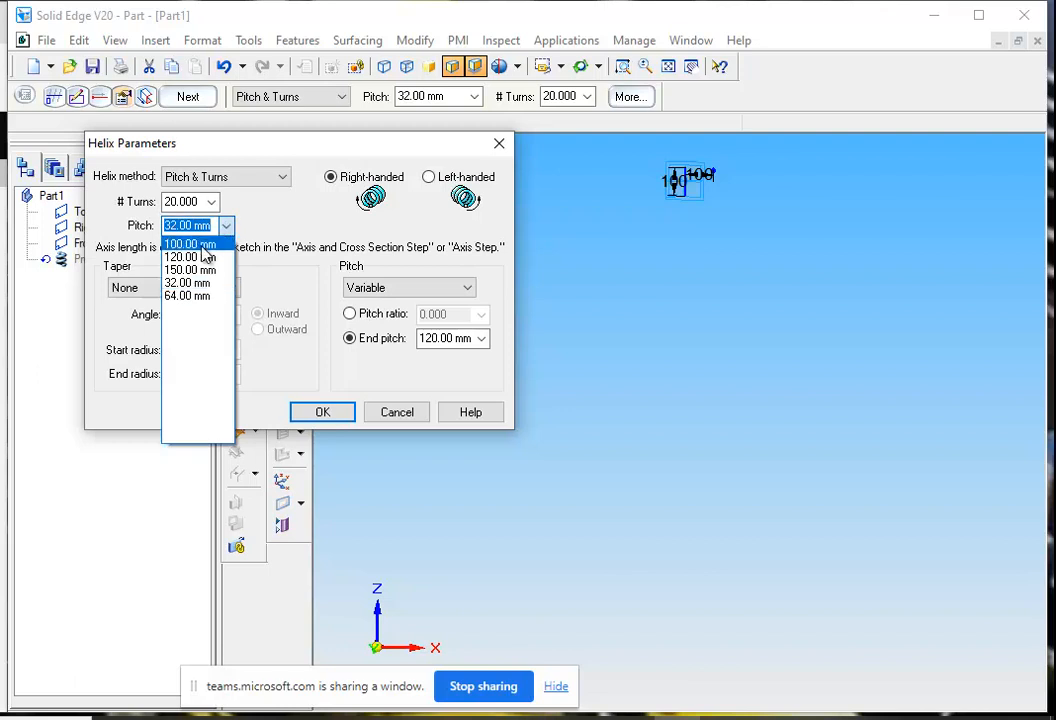
{"action": "left_click", "coordinate": [193, 270]}
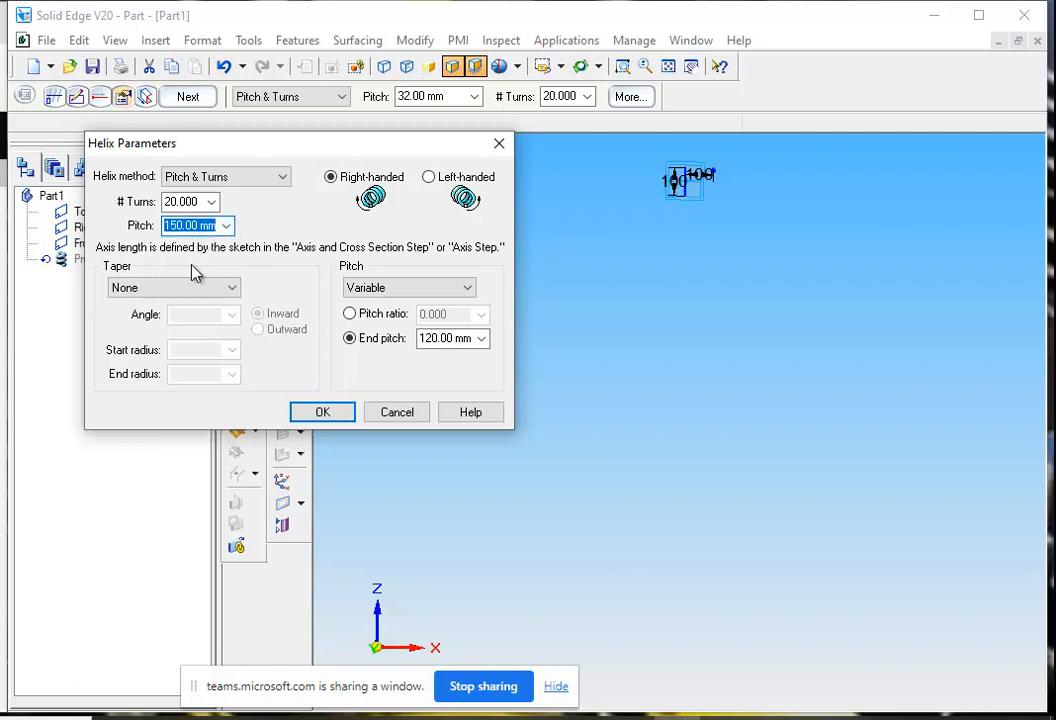
{"action": "left_click", "coordinate": [481, 339]}
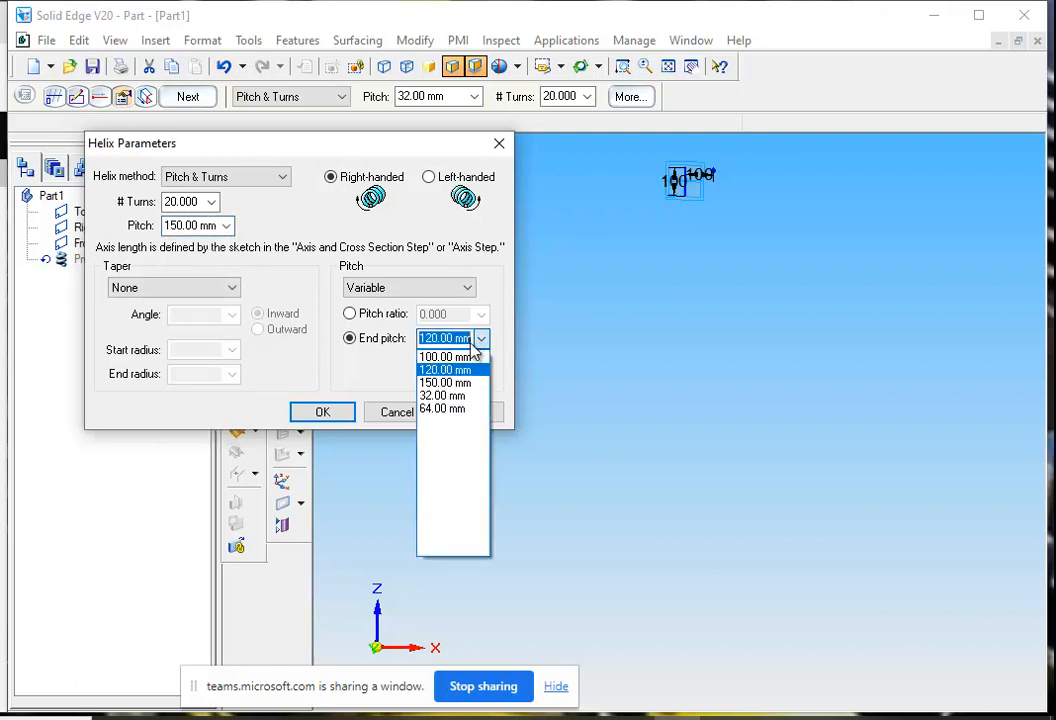
{"action": "type", "text": "20"}
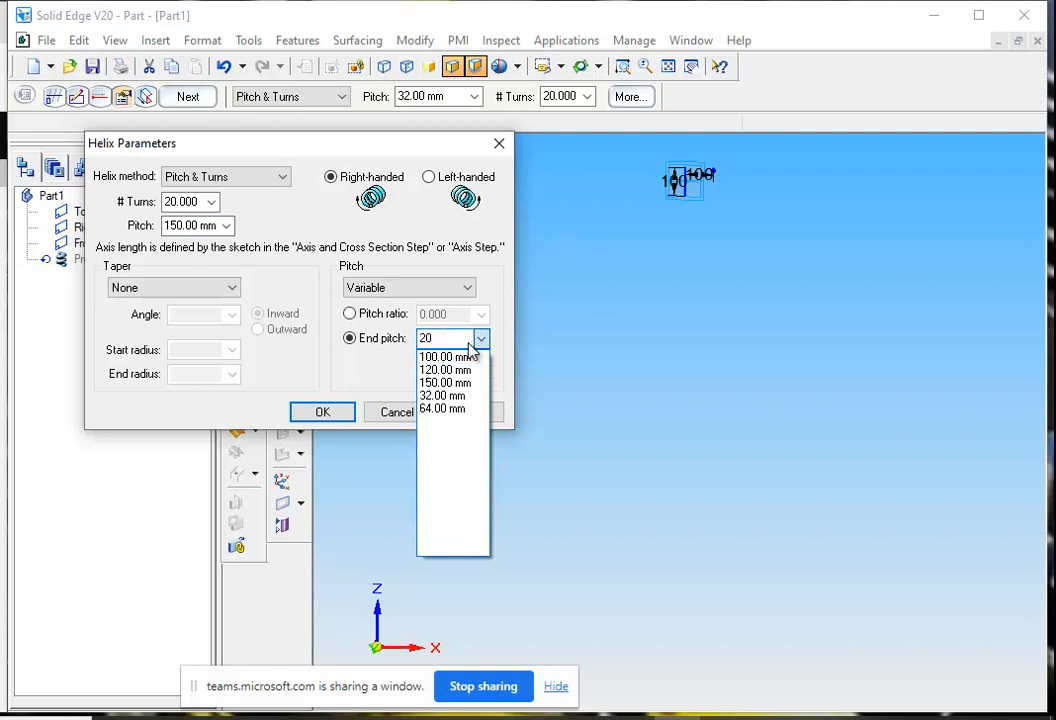
{"action": "left_click", "coordinate": [379, 388]}
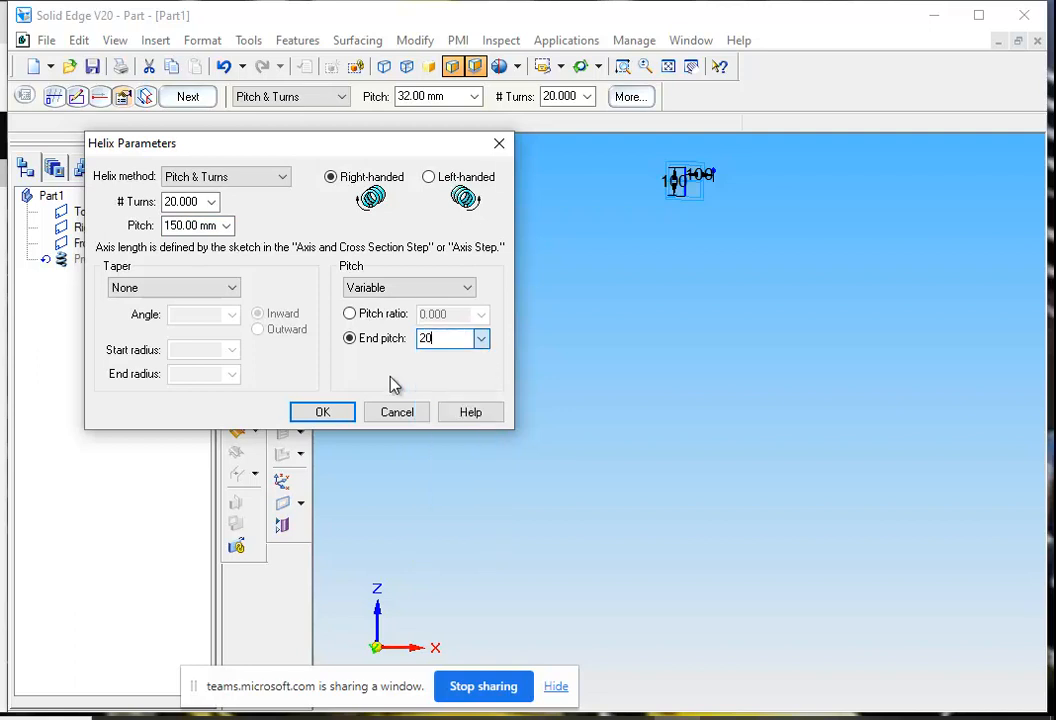
{"action": "left_click", "coordinate": [322, 412]}
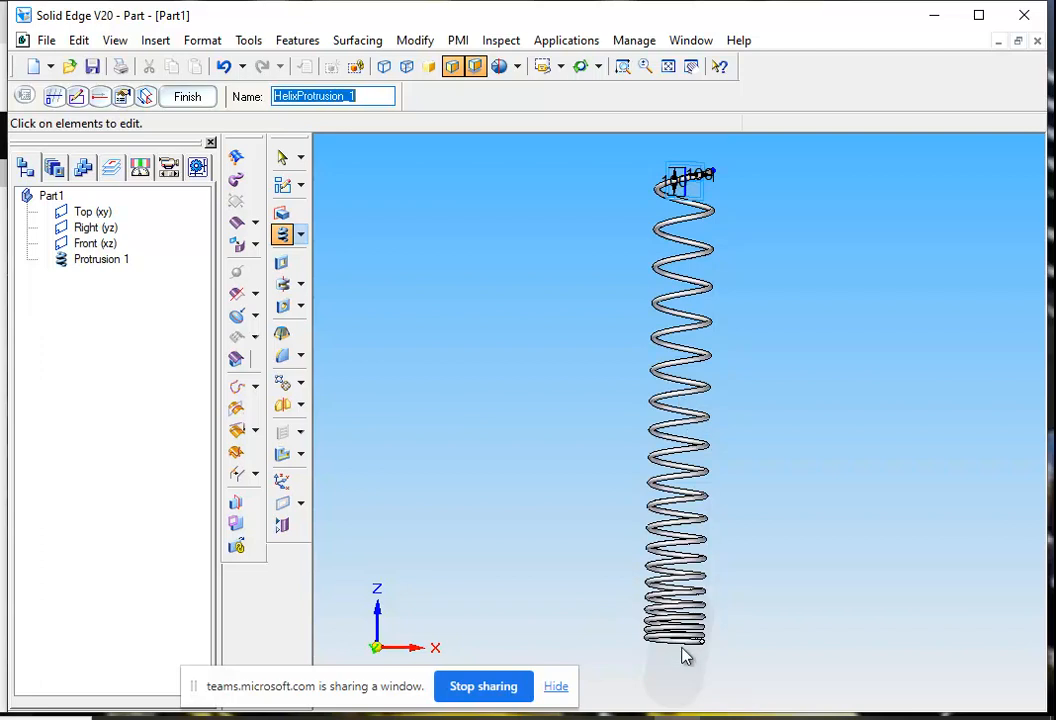
- Change the helix pitch from variable to Constant, rebuild the spring and fit it in view
{"action": "left_click", "coordinate": [125, 100]}
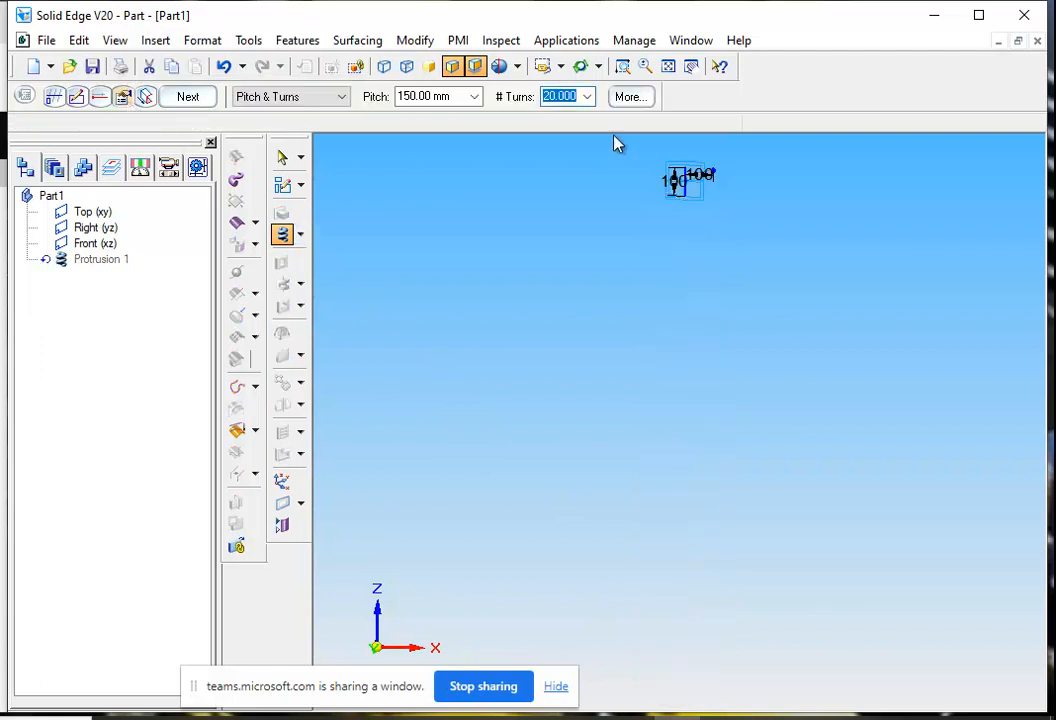
{"action": "left_click", "coordinate": [632, 101]}
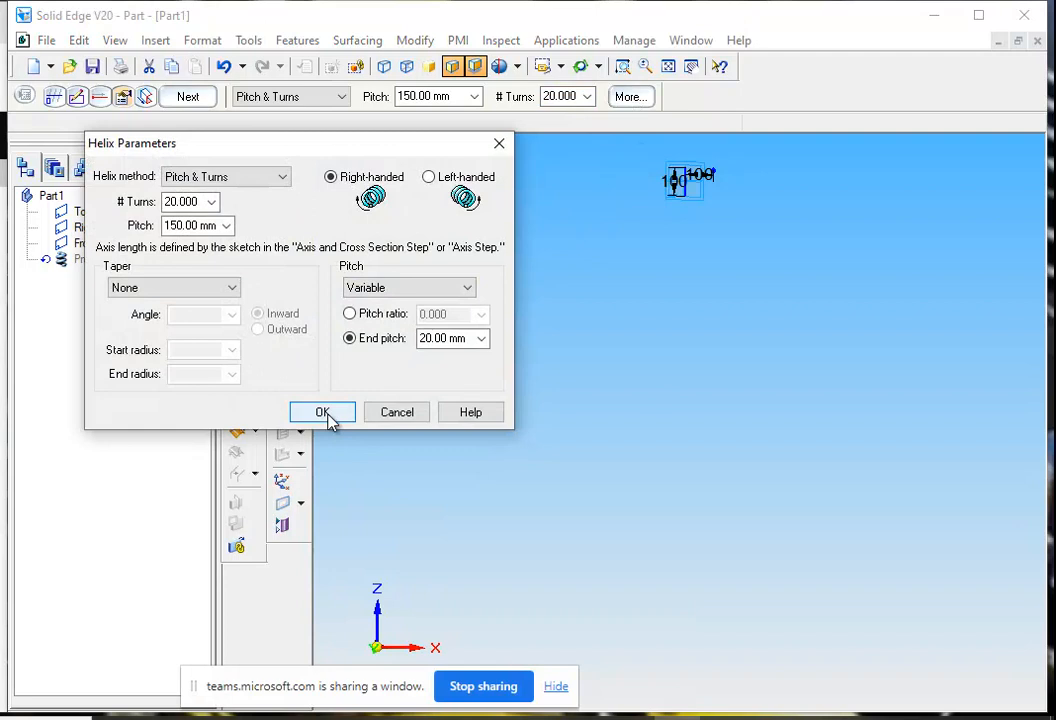
{"action": "left_click", "coordinate": [466, 288]}
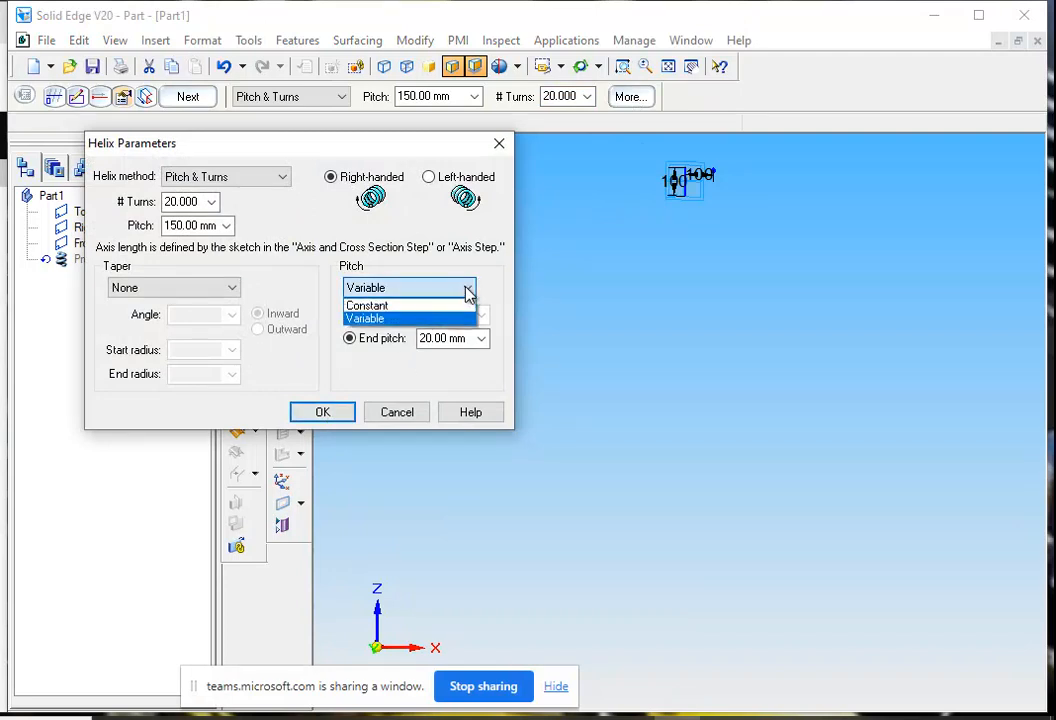
{"action": "left_click", "coordinate": [436, 306]}
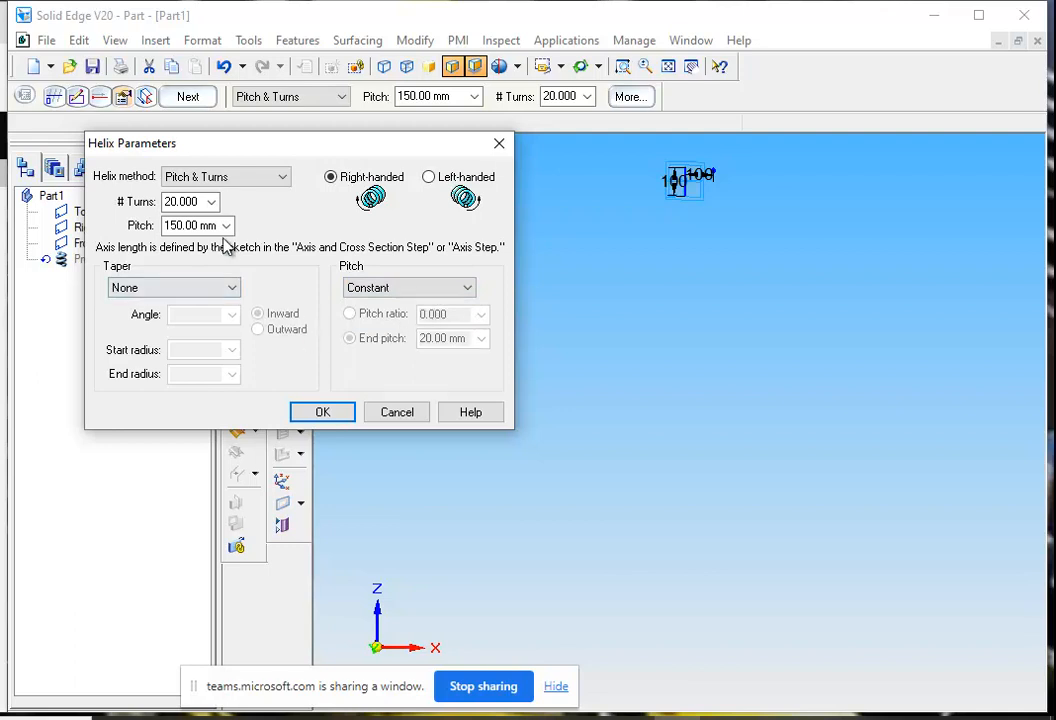
{"action": "left_click", "coordinate": [332, 415]}
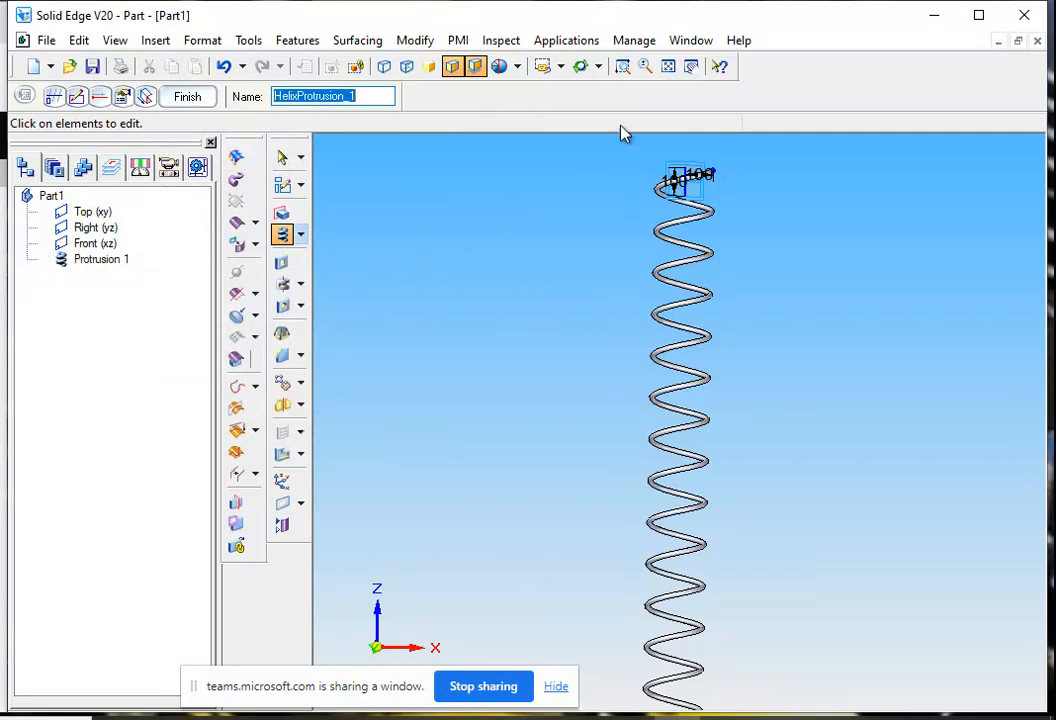
{"action": "left_click", "coordinate": [668, 66]}
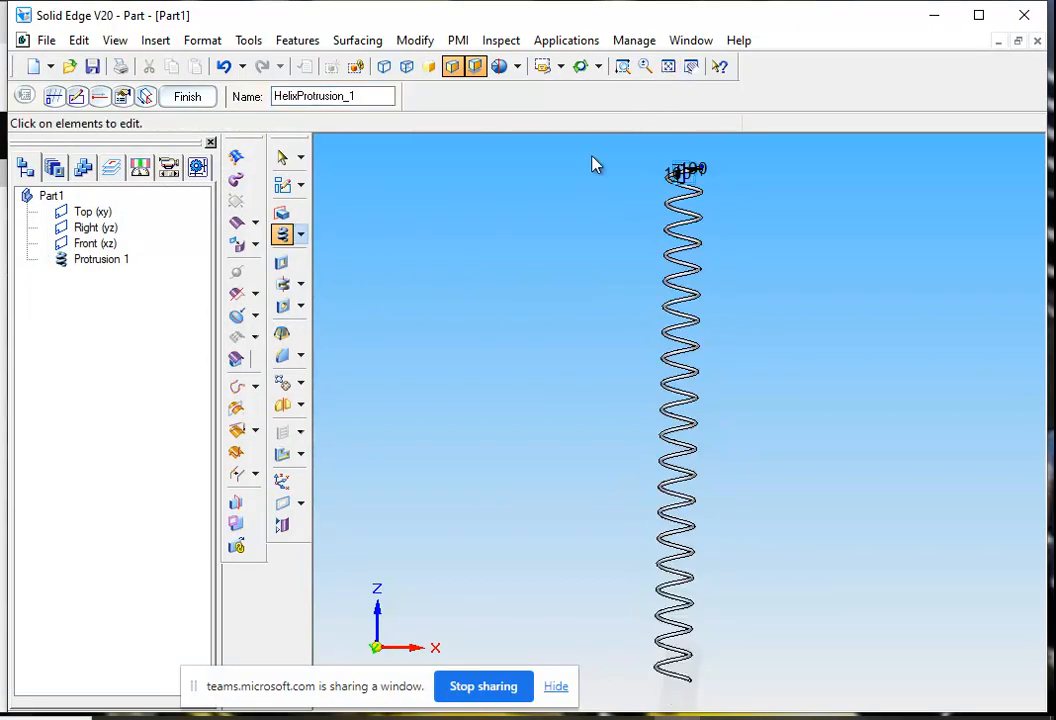
- Set the constant helix pitch to 60 mm, rebuild the spring and finish the protrusion
{"action": "left_click", "coordinate": [122, 96]}
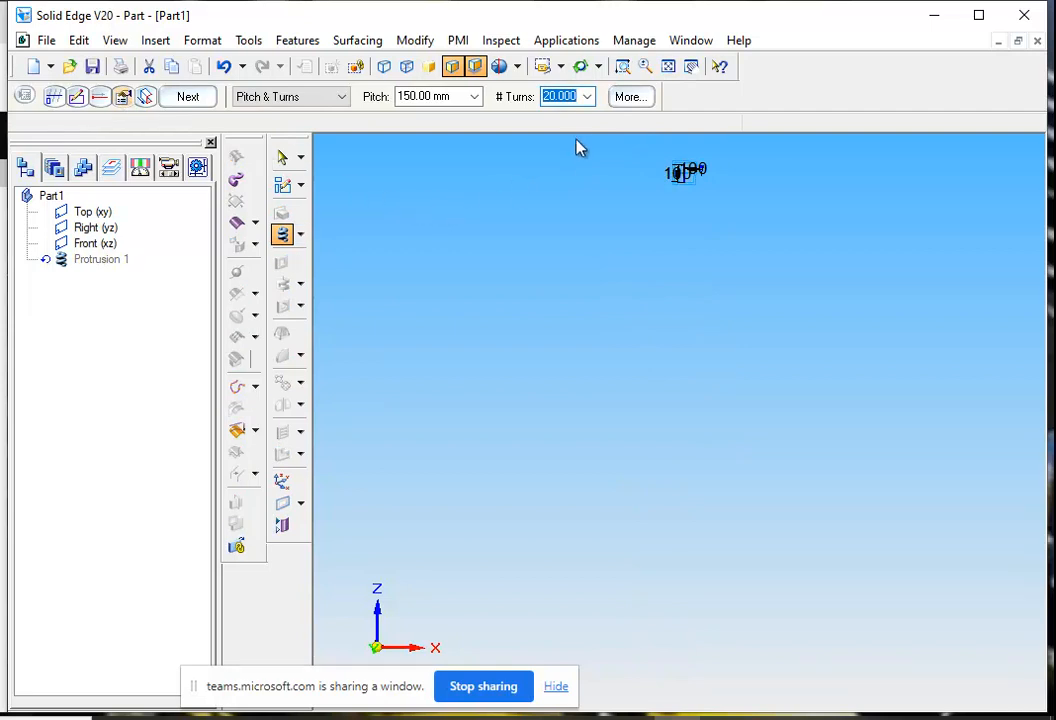
{"action": "left_click_drag", "start_coordinate": [455, 96], "coordinate": [399, 96]}
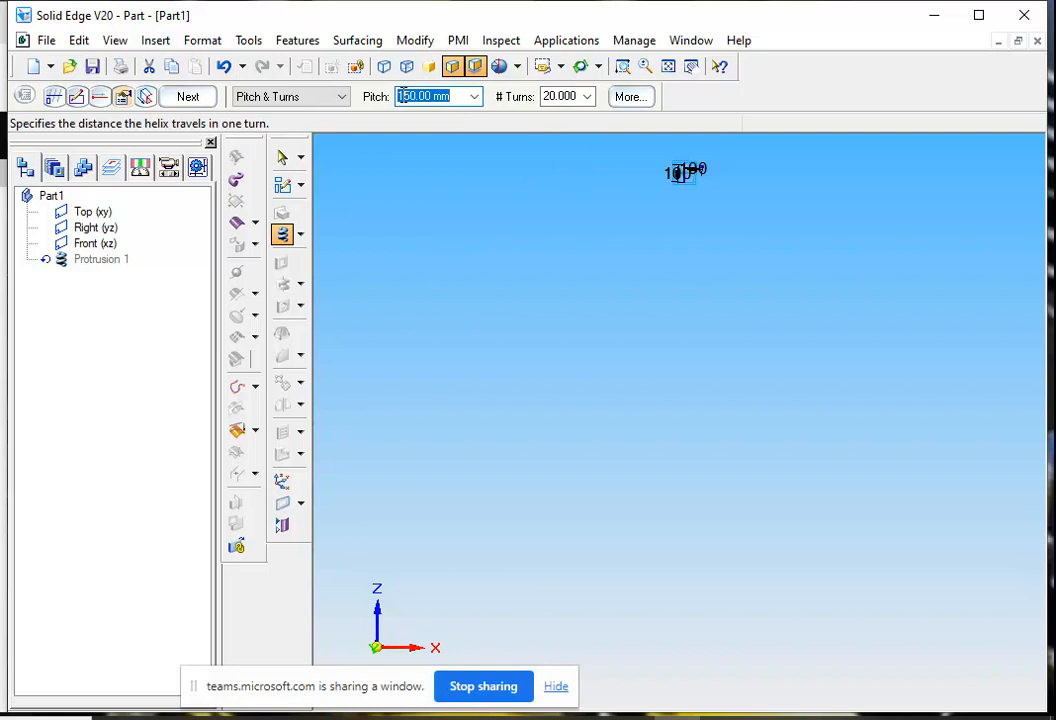
{"action": "type", "text": "60"}
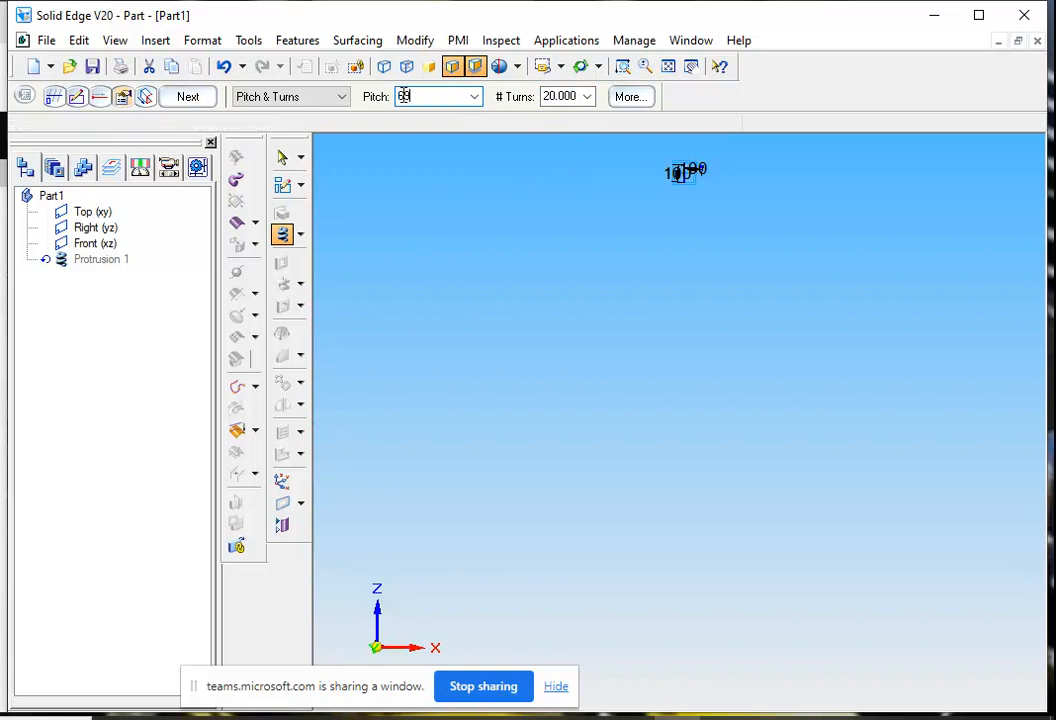
{"action": "key", "text": "Tab"}
{"action": "key", "text": "Return"}
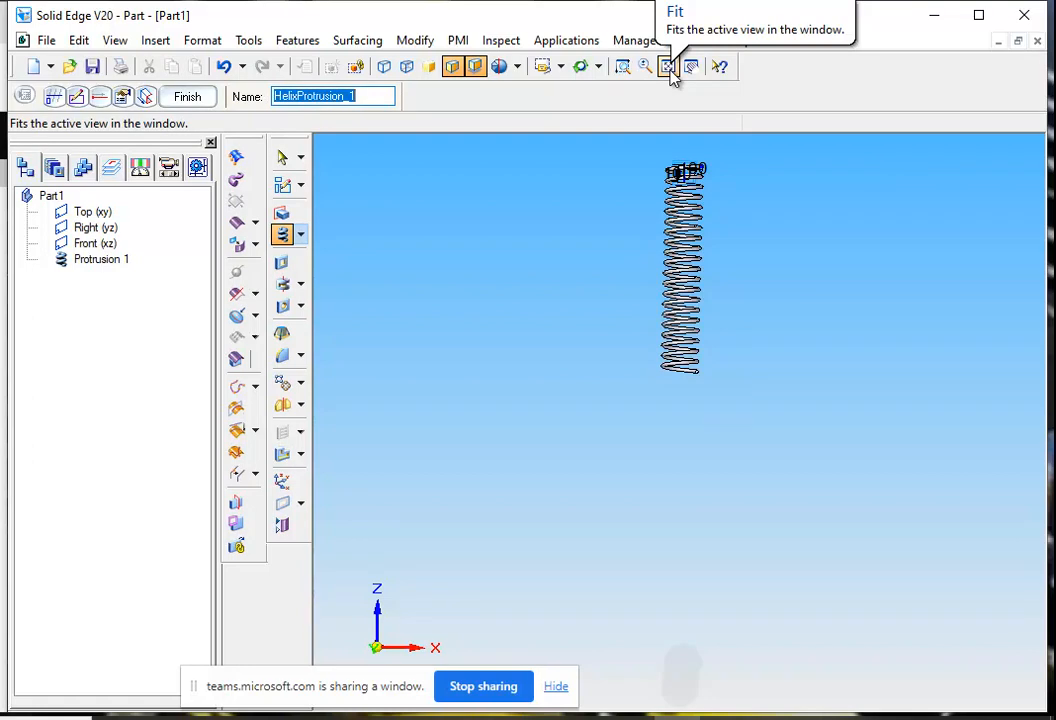
{"action": "left_click", "coordinate": [669, 67]}
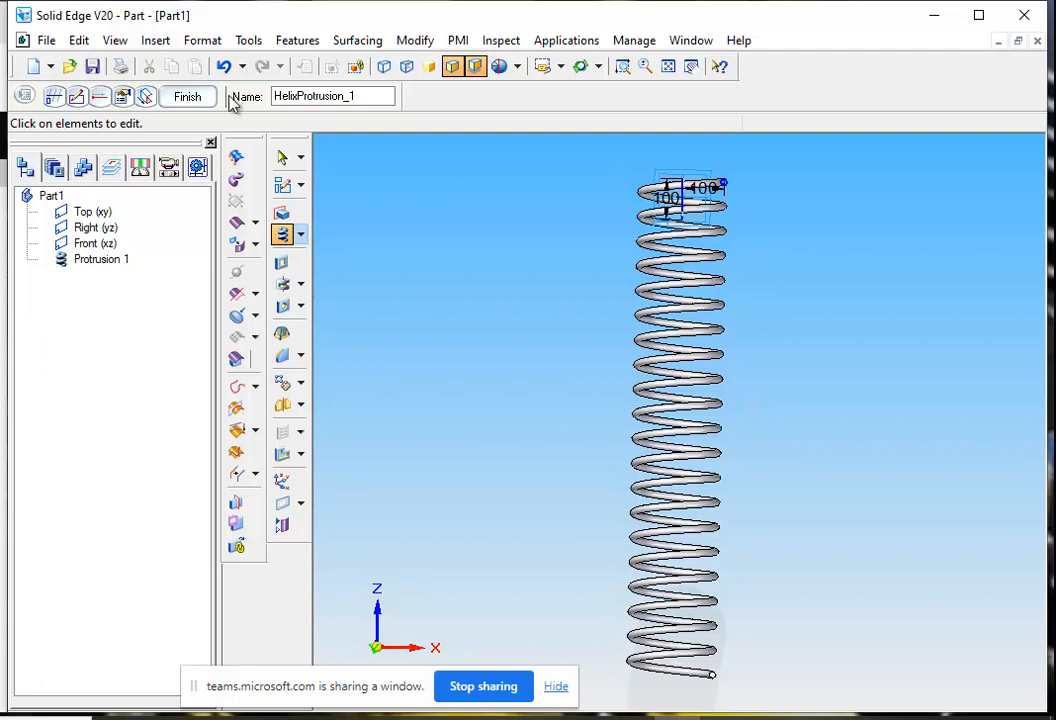
{"action": "left_click", "coordinate": [187, 96]}
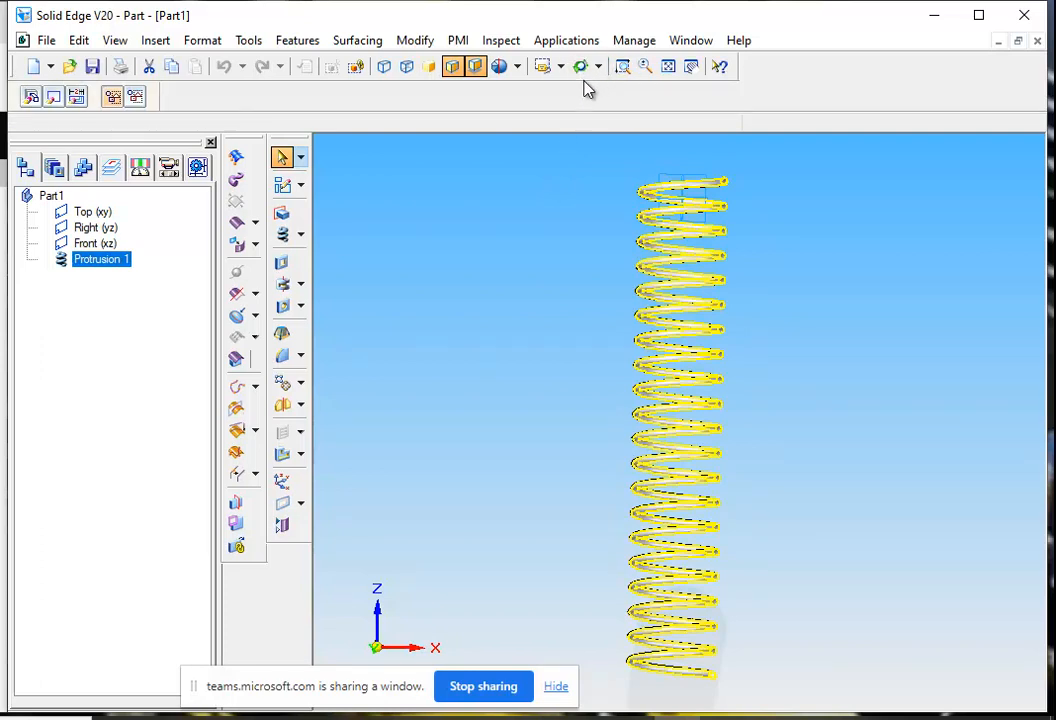
{"action": "left_click", "coordinate": [552, 199]}
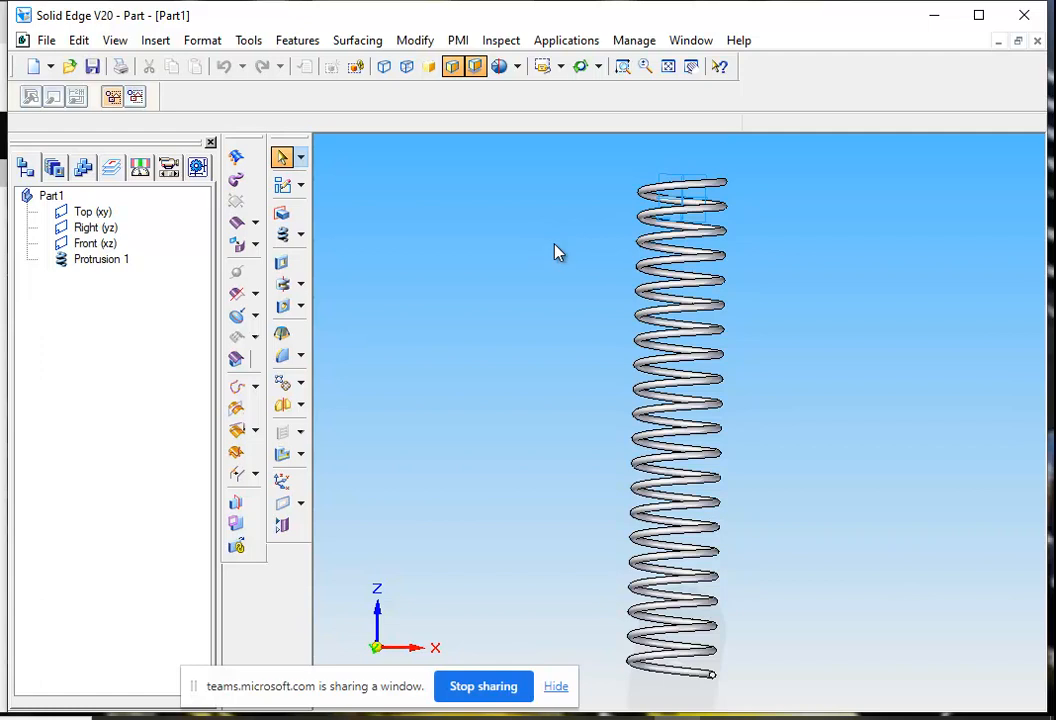
- Reopen the helical protrusion for editing, set its pitch to 30 mm and rebuild the spring
{"action": "left_click", "coordinate": [101, 263]}
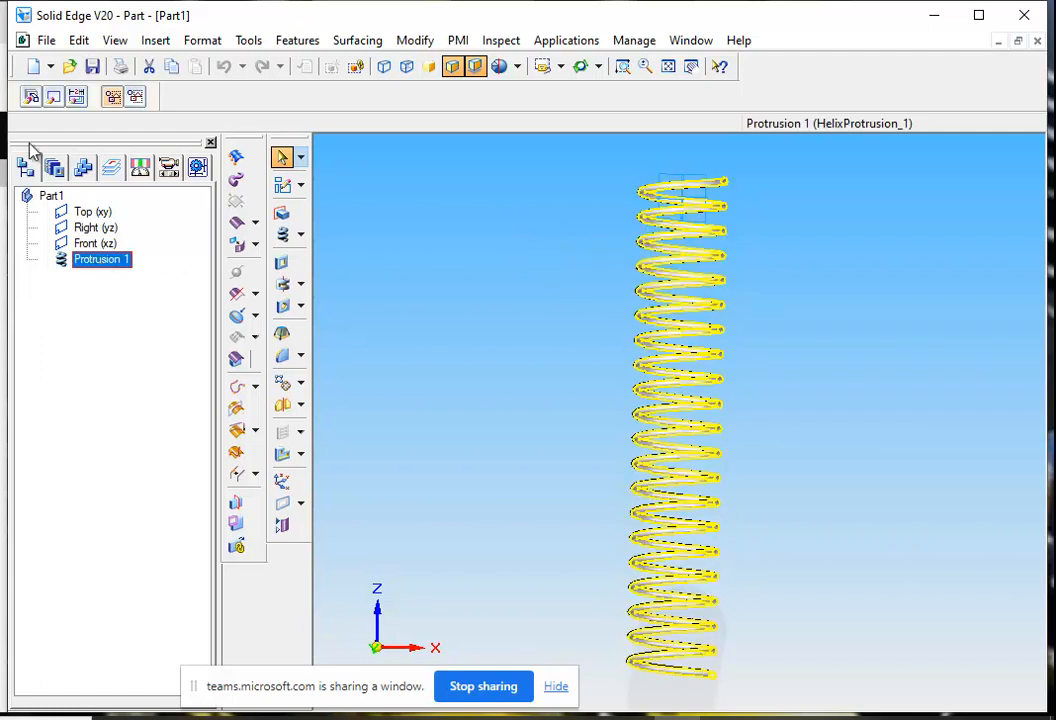
{"action": "left_click", "coordinate": [53, 97]}
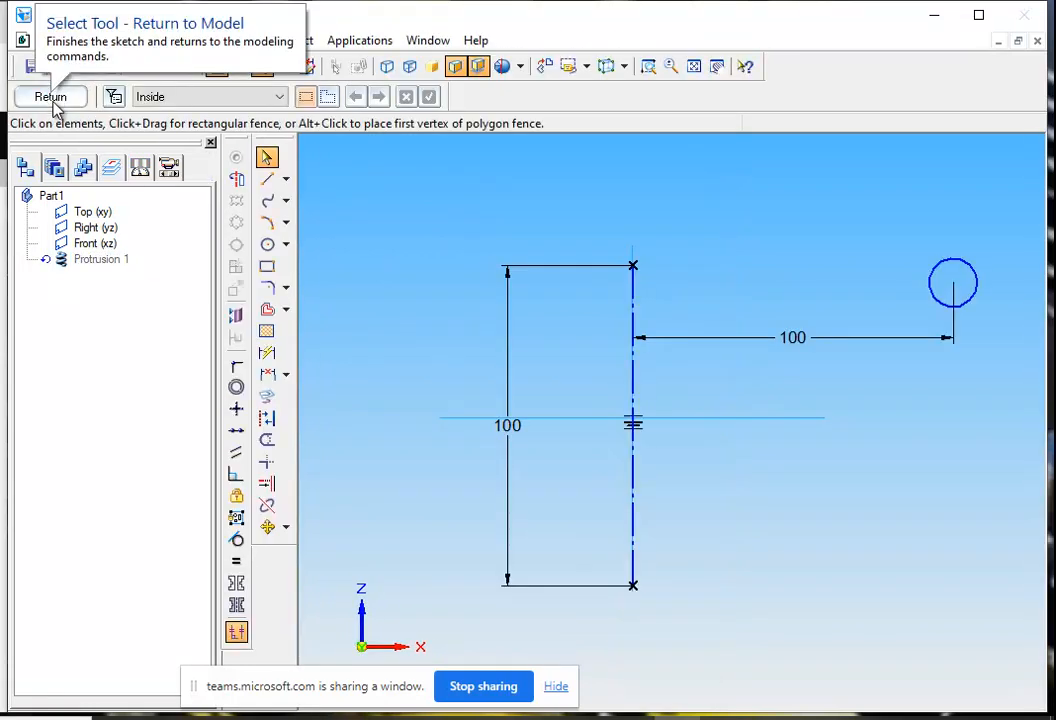
{"action": "left_click", "coordinate": [58, 97]}
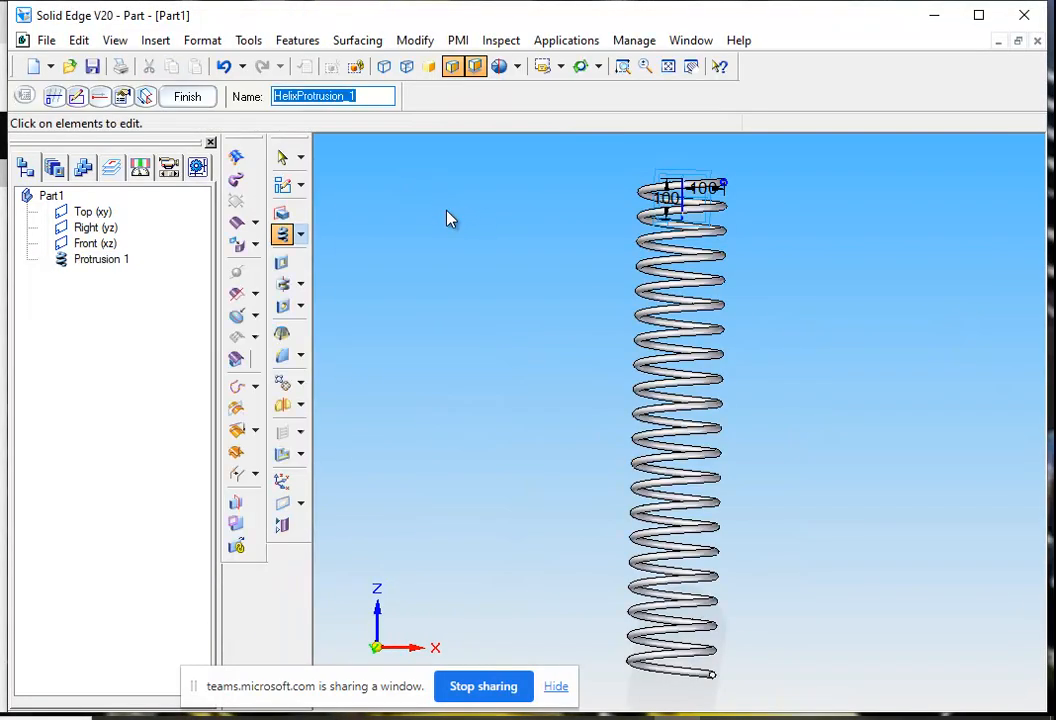
{"action": "left_click", "coordinate": [124, 98]}
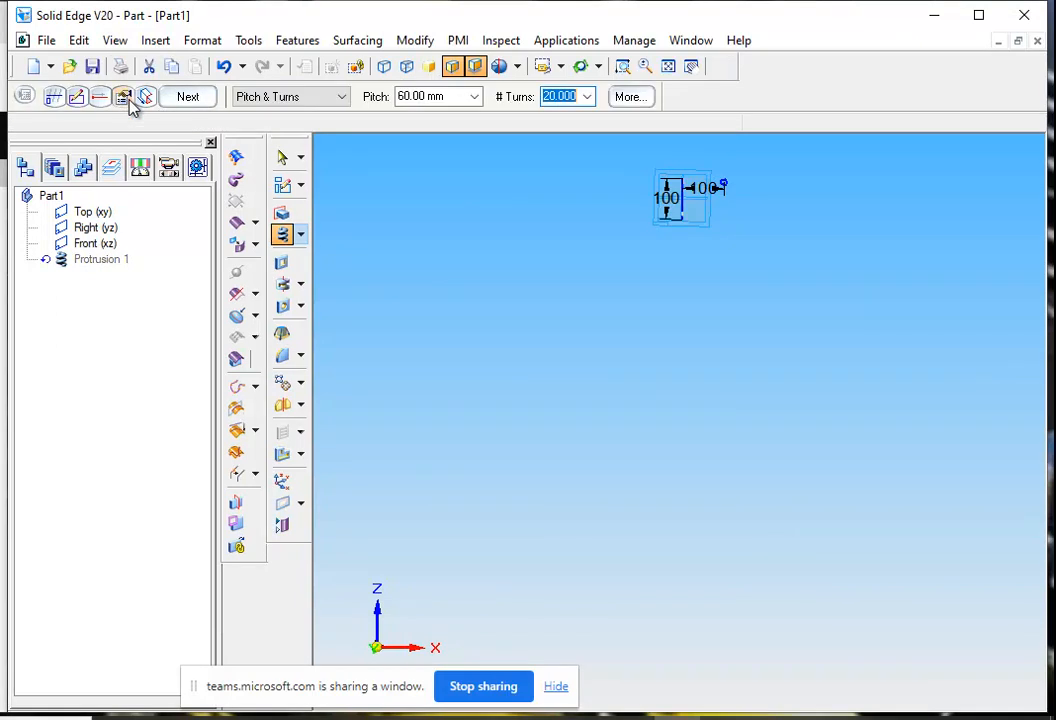
{"action": "left_click", "coordinate": [446, 96]}
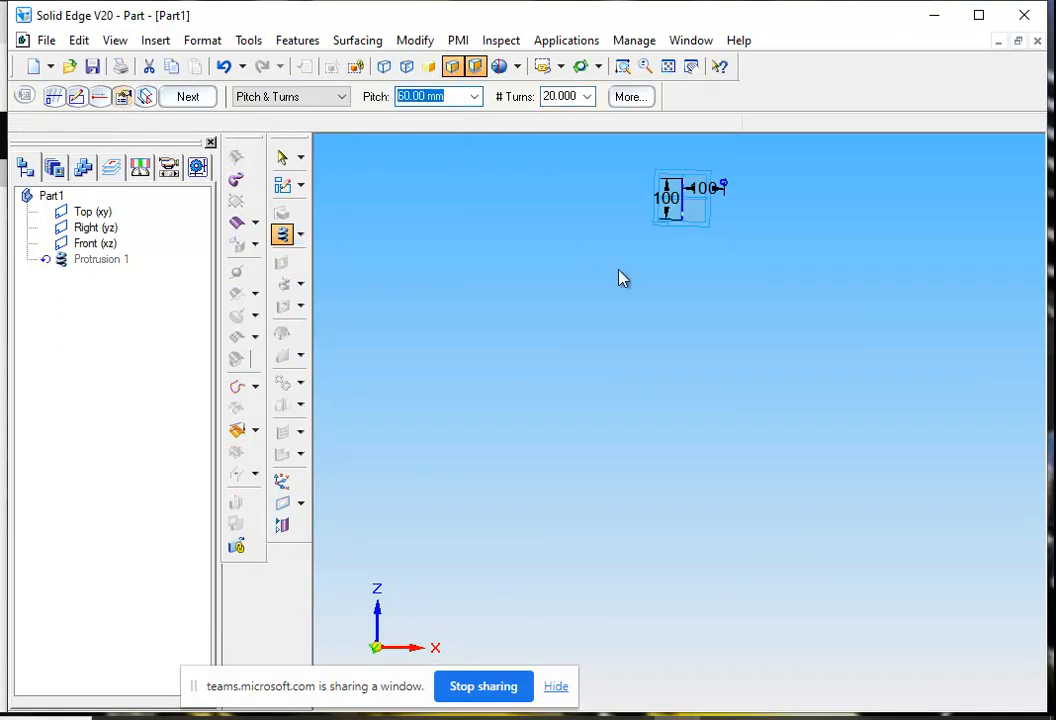
{"action": "type", "text": "3"}
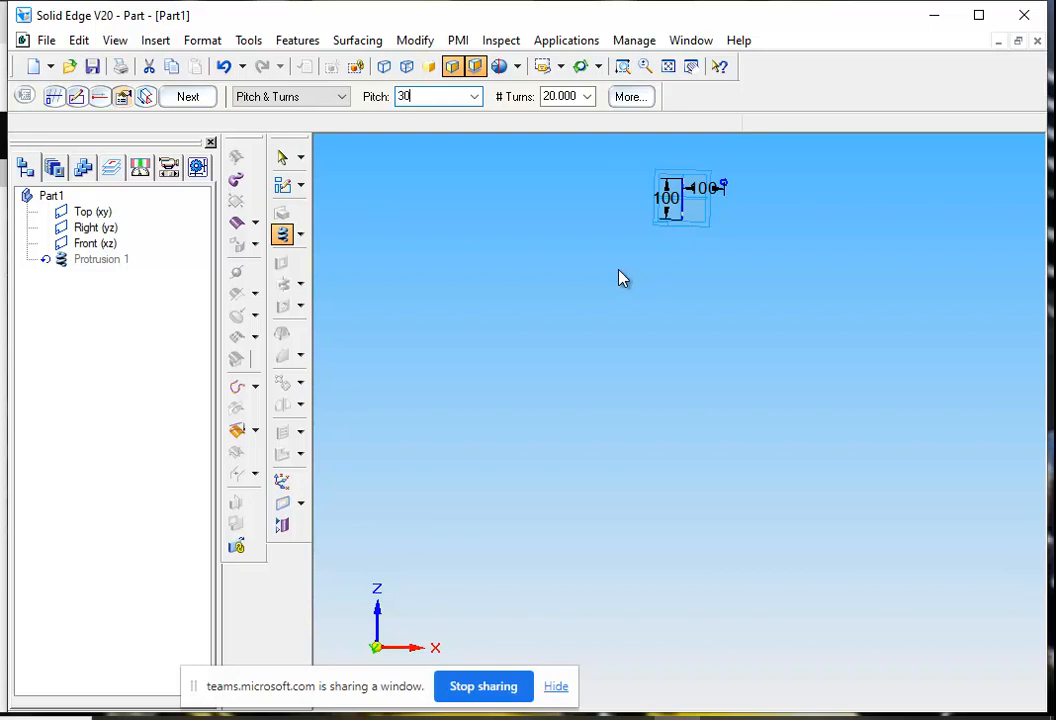
{"action": "type", "text": "0"}
{"action": "key", "text": "Return"}
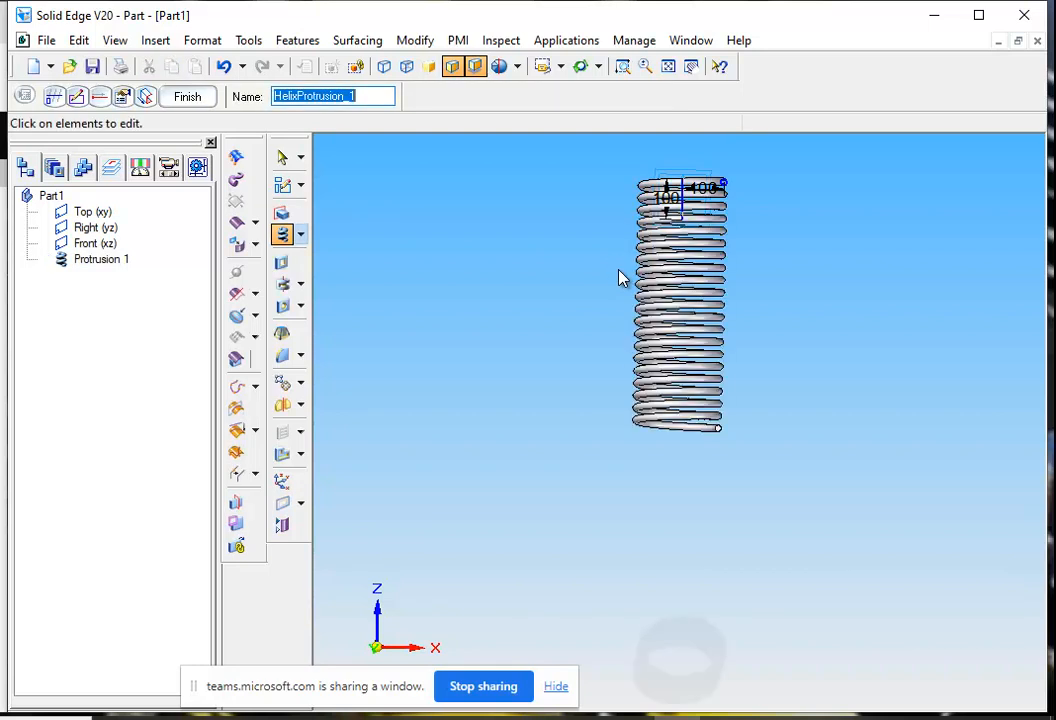
{"action": "left_click", "coordinate": [668, 66]}
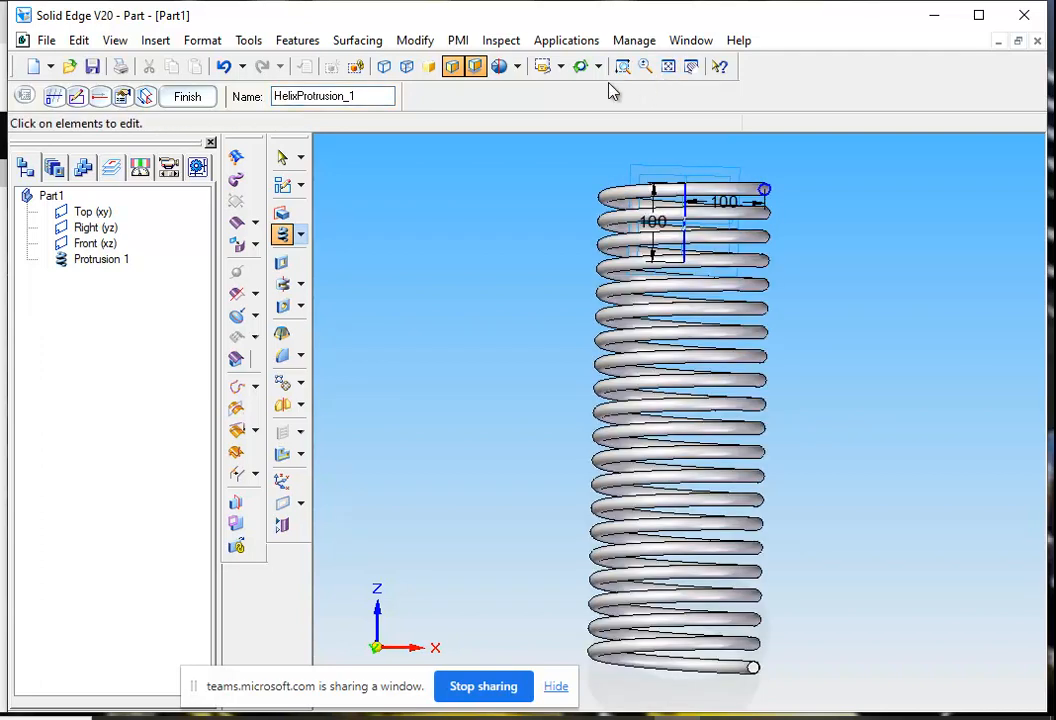
{"action": "left_click", "coordinate": [560, 67]}
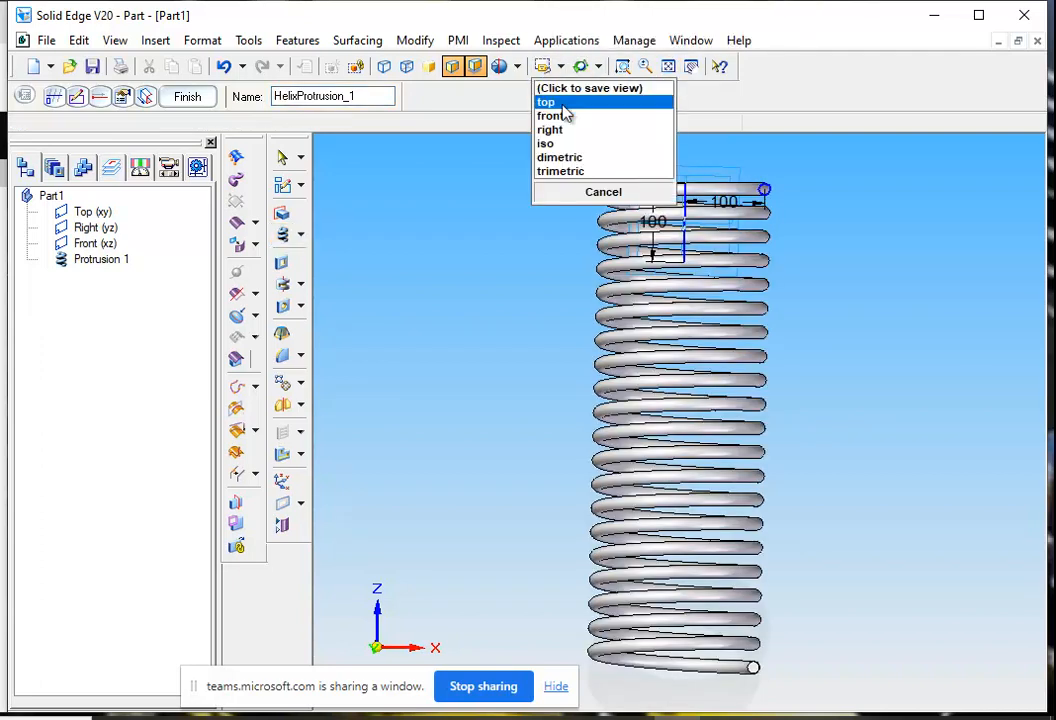
{"action": "left_click", "coordinate": [552, 116]}
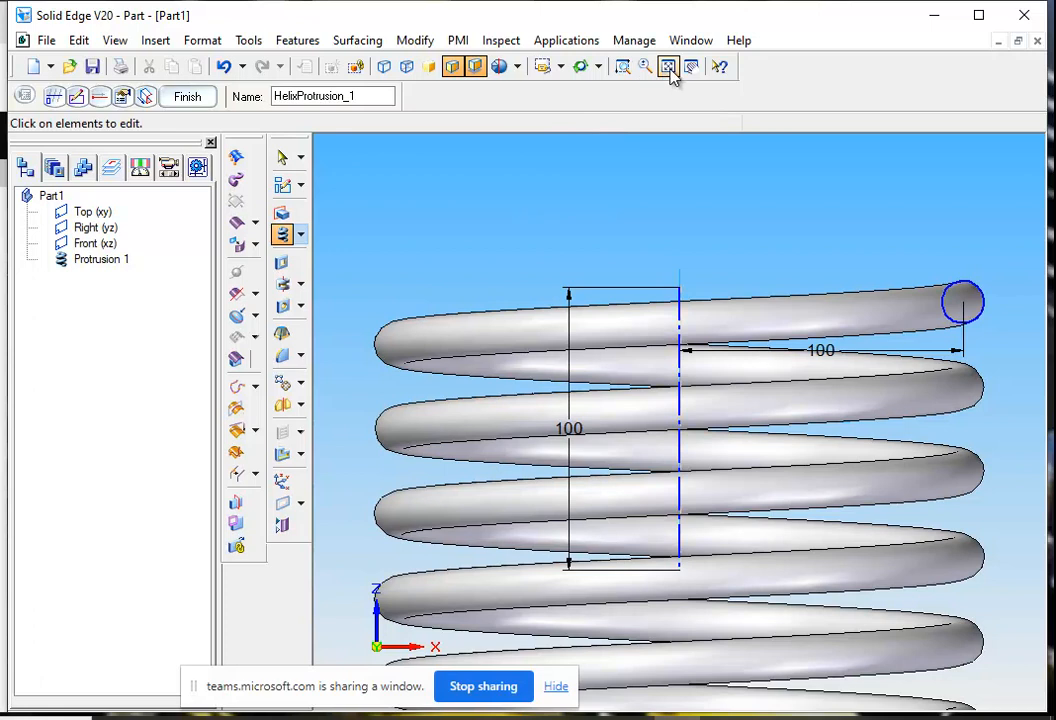
{"action": "left_click", "coordinate": [668, 66]}
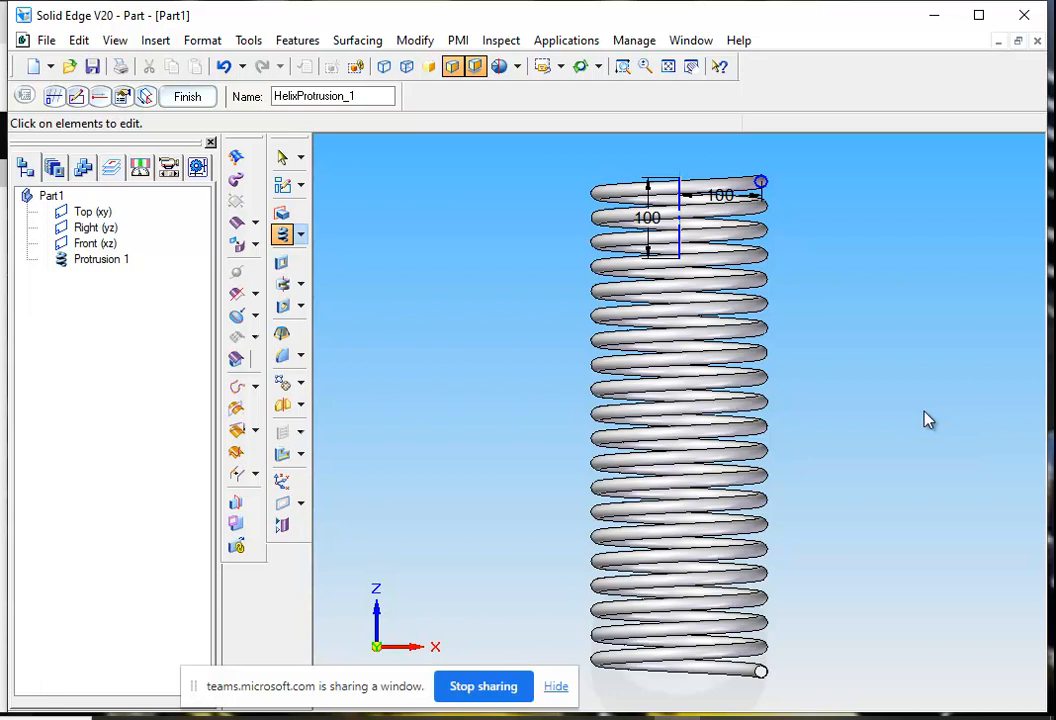
- Start a cutout on the Front (xz) plane and sketch a rectangle about 216 mm wide beside the spring's upper end
{"action": "left_click", "coordinate": [282, 263]}
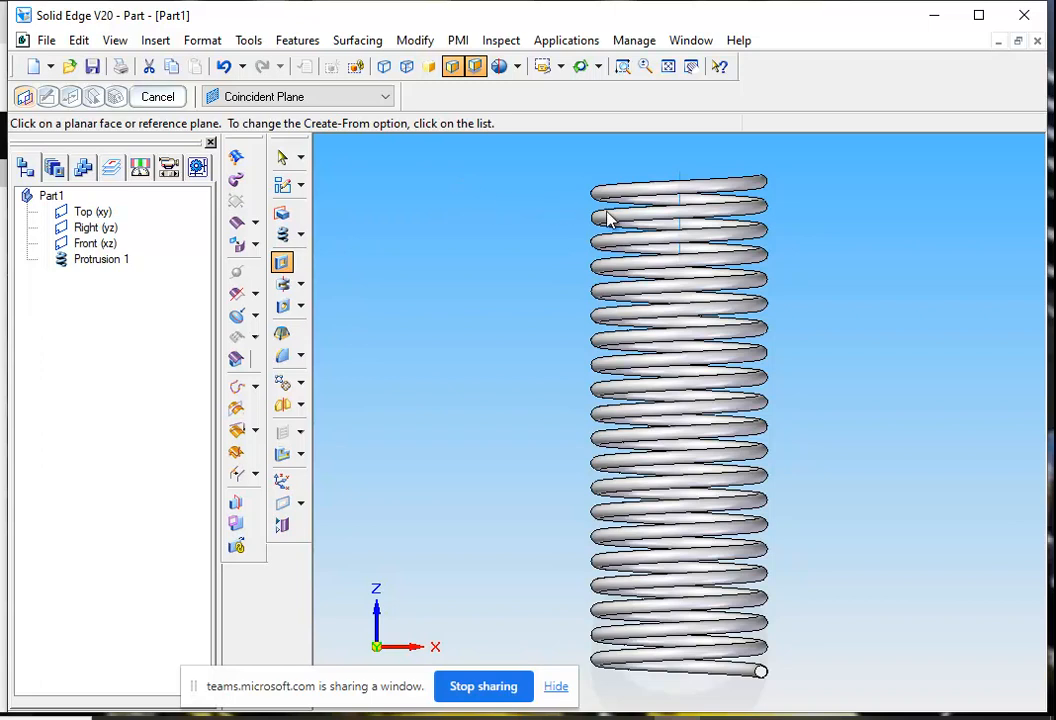
{"action": "left_click", "coordinate": [562, 68]}
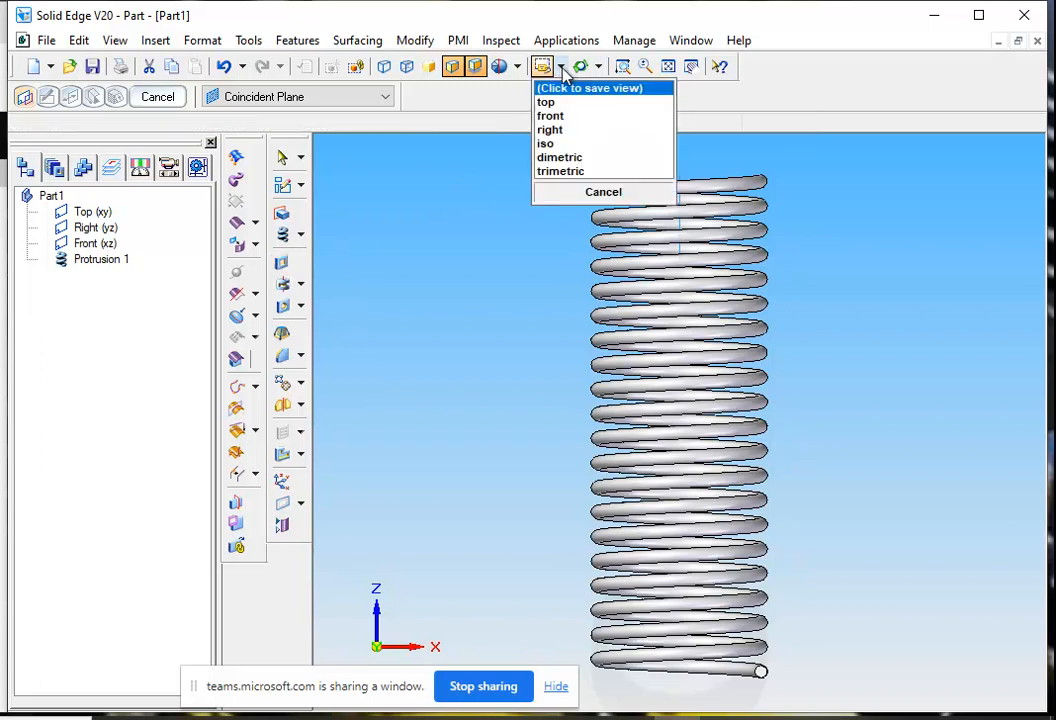
{"action": "left_click", "coordinate": [560, 158]}
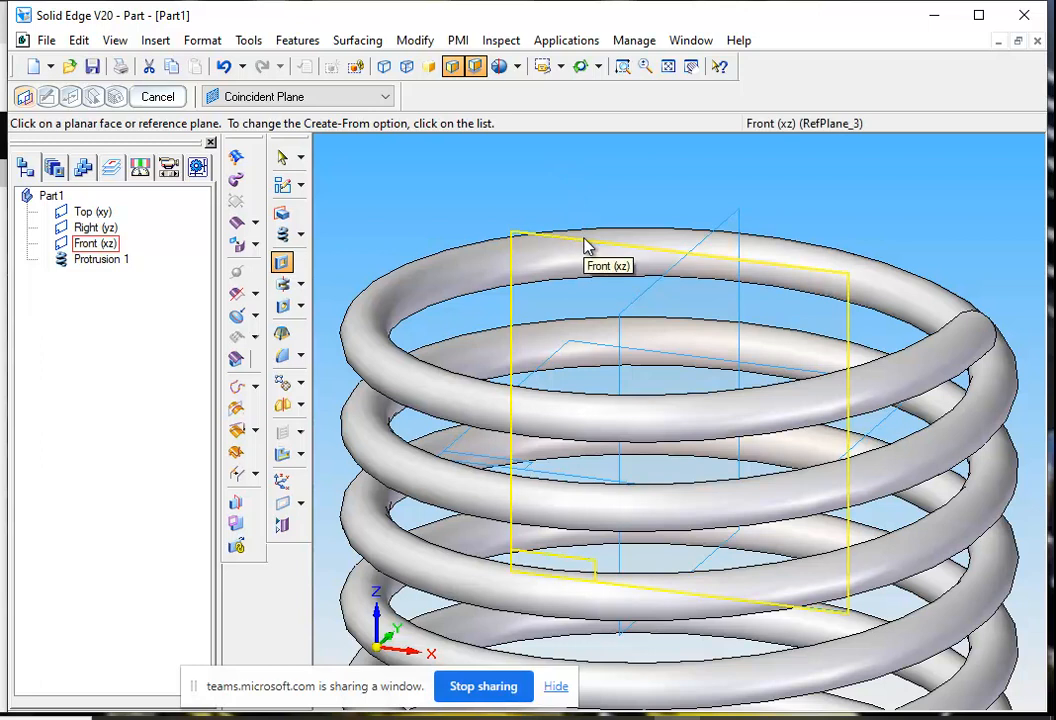
{"action": "left_click", "coordinate": [587, 246]}
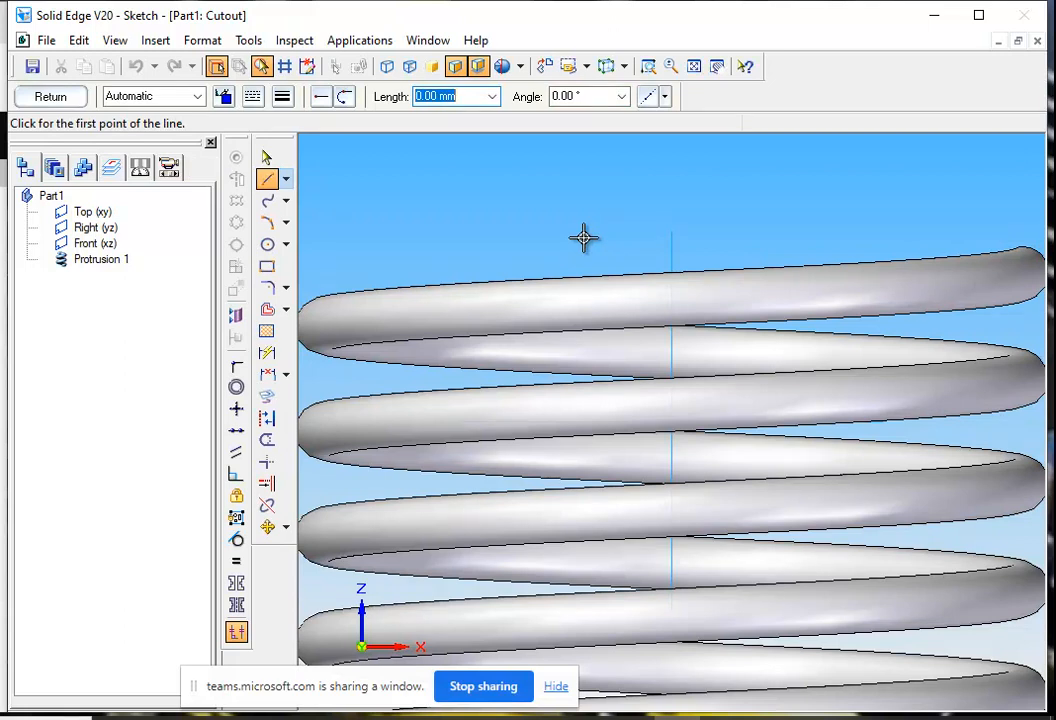
{"action": "left_click", "coordinate": [697, 69]}
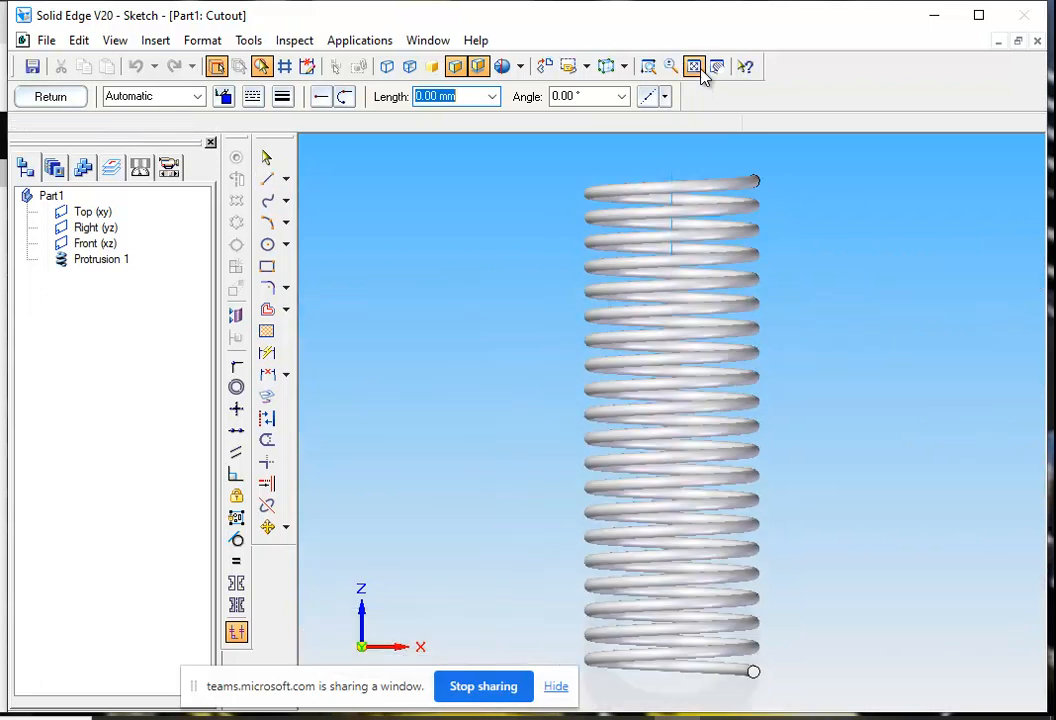
{"action": "left_click", "coordinate": [267, 266]}
{"action": "mouse_move", "coordinate": [368, 188]}
{"action": "left_mouse_down"}
{"action": "mouse_move", "coordinate": [438, 245]}
{"action": "mouse_move", "coordinate": [545, 282]}
{"action": "left_mouse_up"}
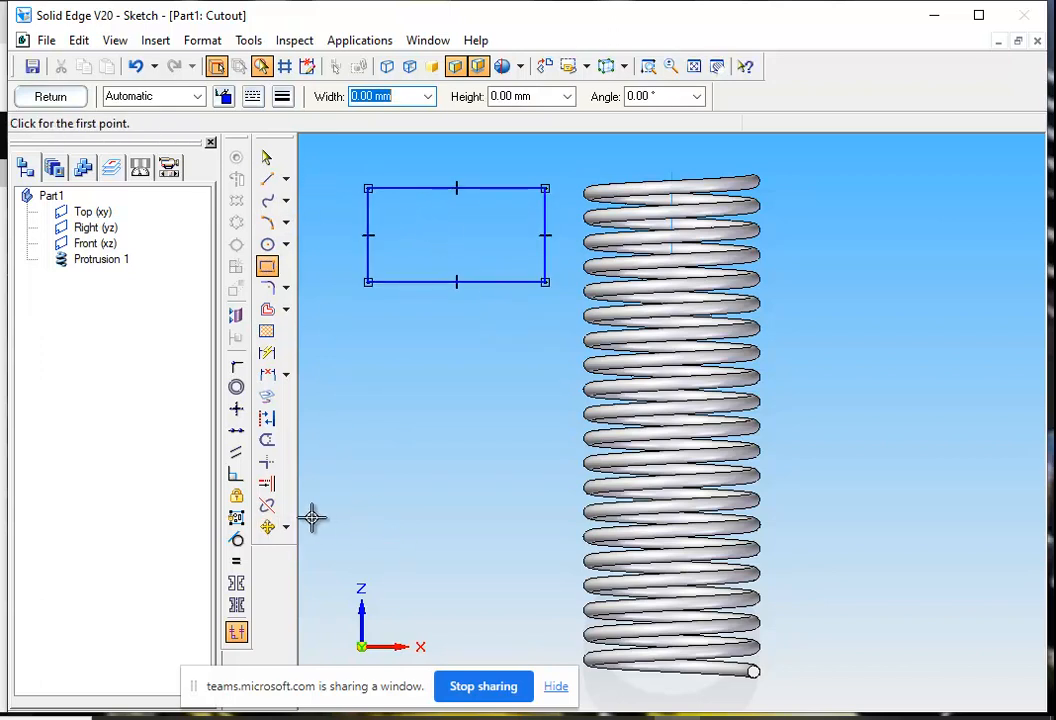
{"action": "left_click", "coordinate": [267, 528]}
{"action": "left_click_drag", "start_coordinate": [425, 188], "coordinate": [518, 334]}
{"action": "right_click", "coordinate": [432, 332]}
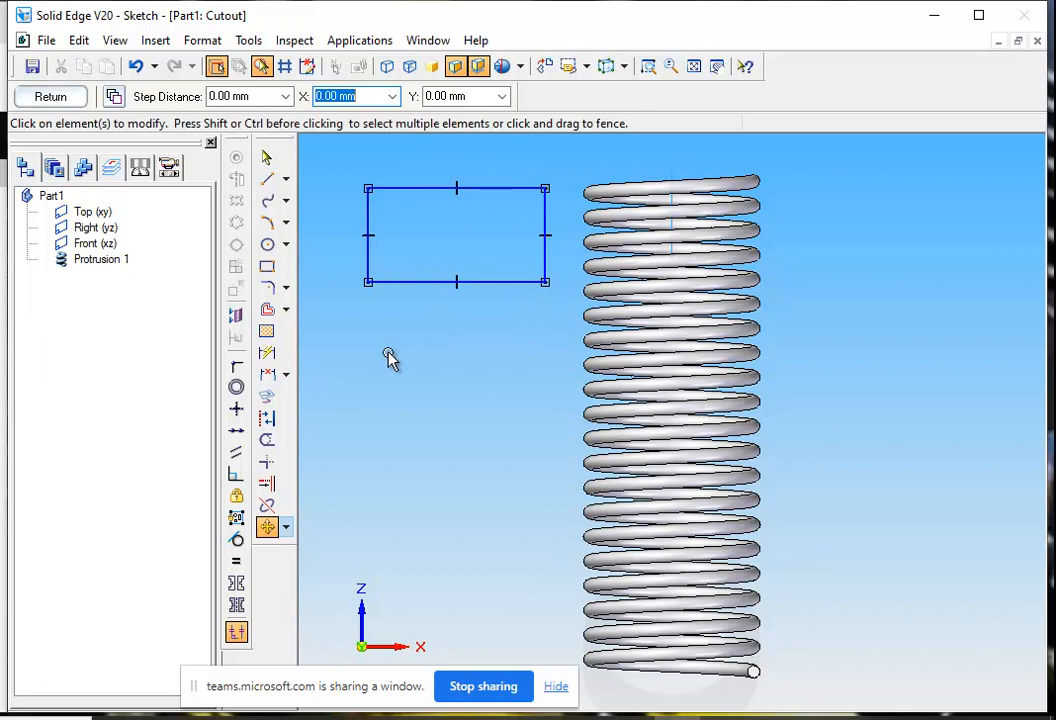
{"action": "left_click_drag", "start_coordinate": [342, 153], "coordinate": [563, 304]}
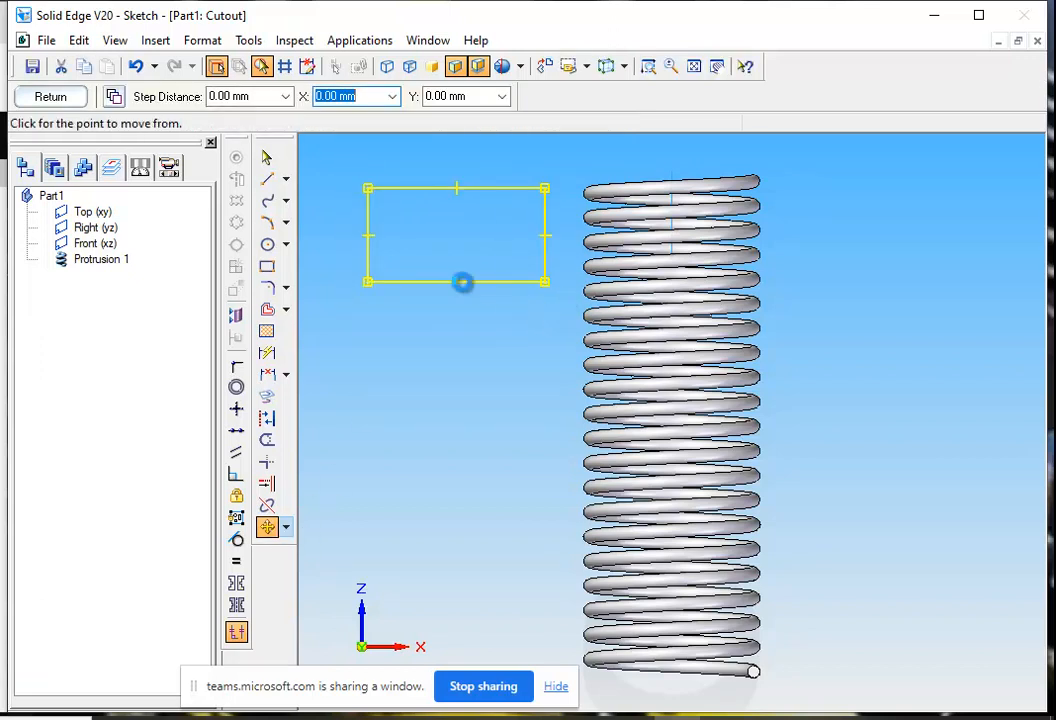
{"action": "left_click", "coordinate": [424, 185]}
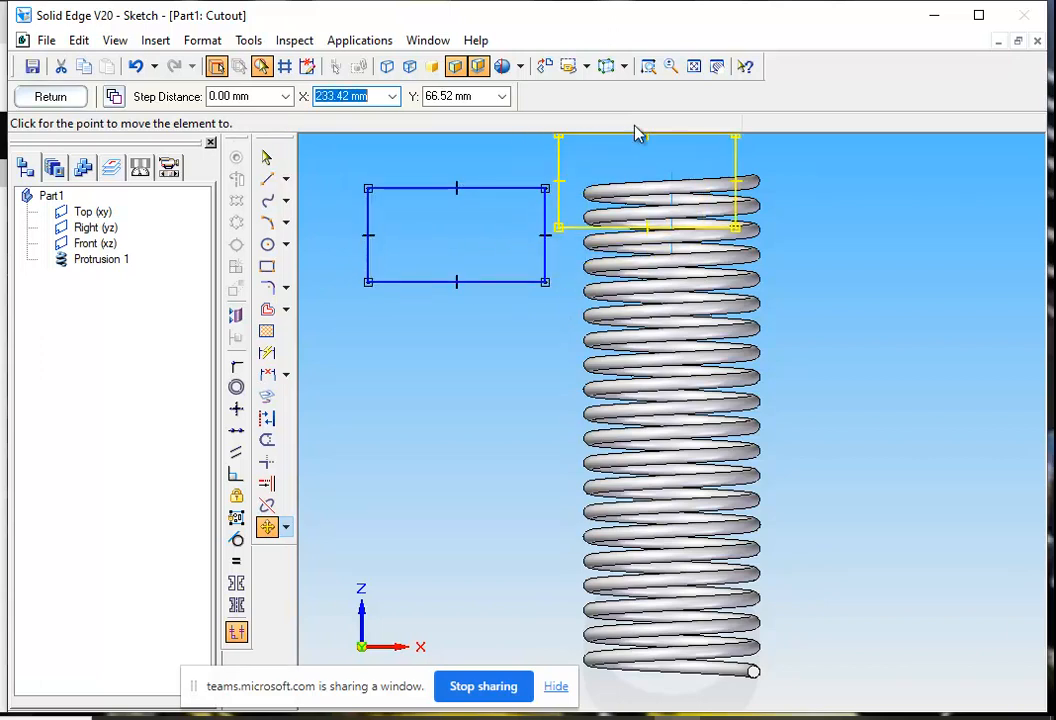
{"action": "left_click", "coordinate": [696, 66]}
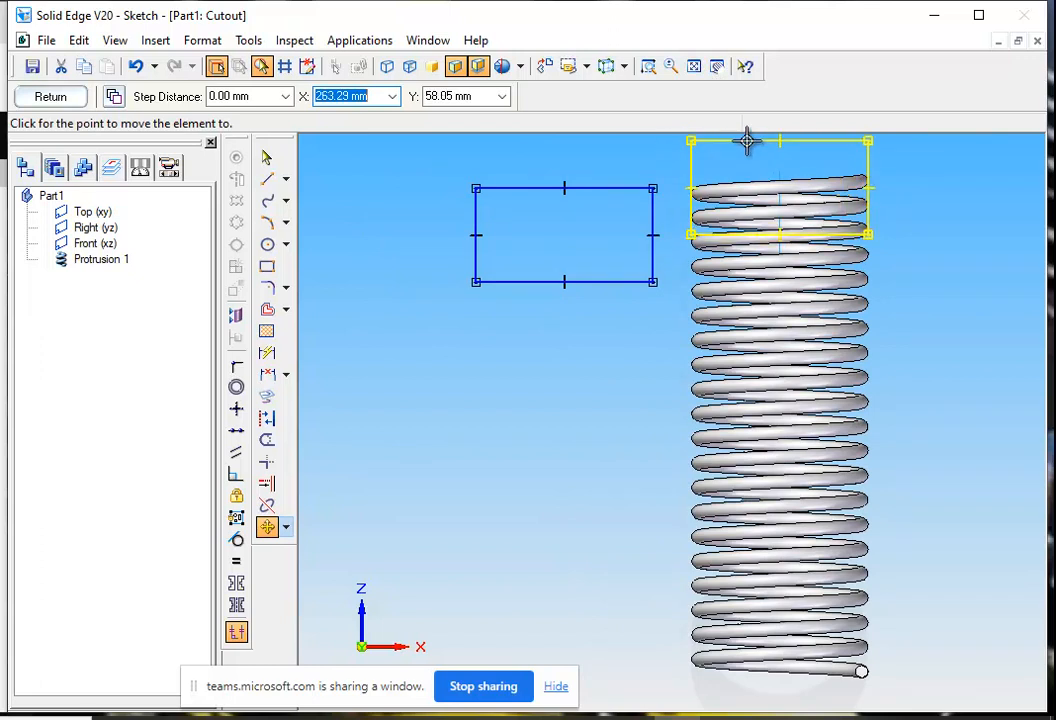
{"action": "key", "text": "Escape"}
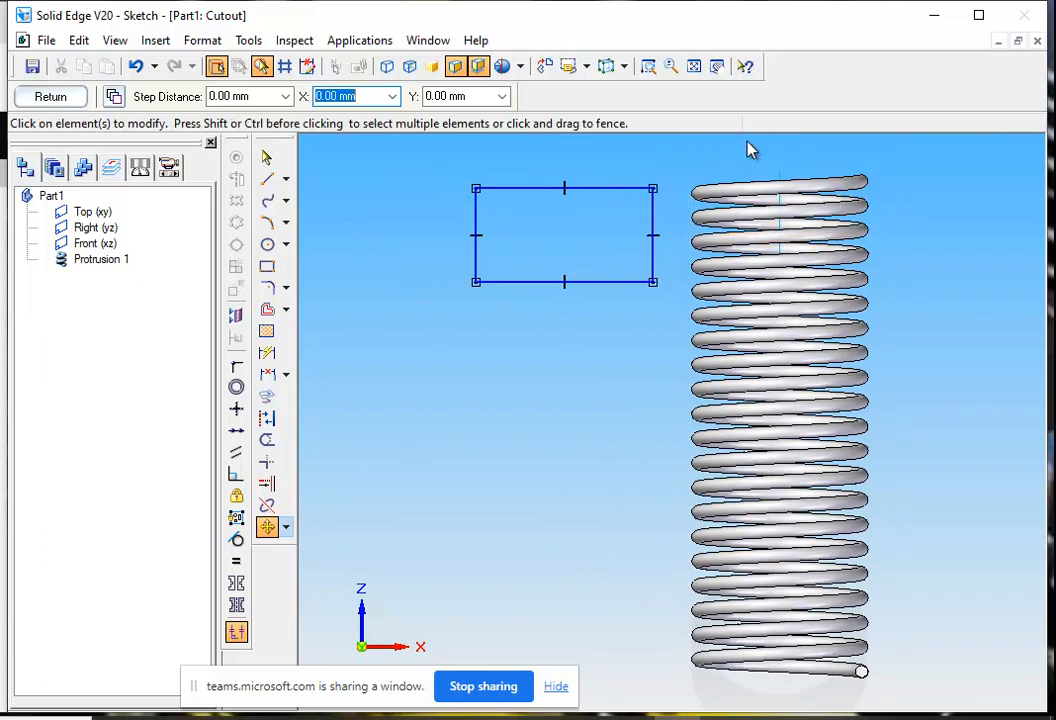
{"action": "left_click", "coordinate": [578, 188]}
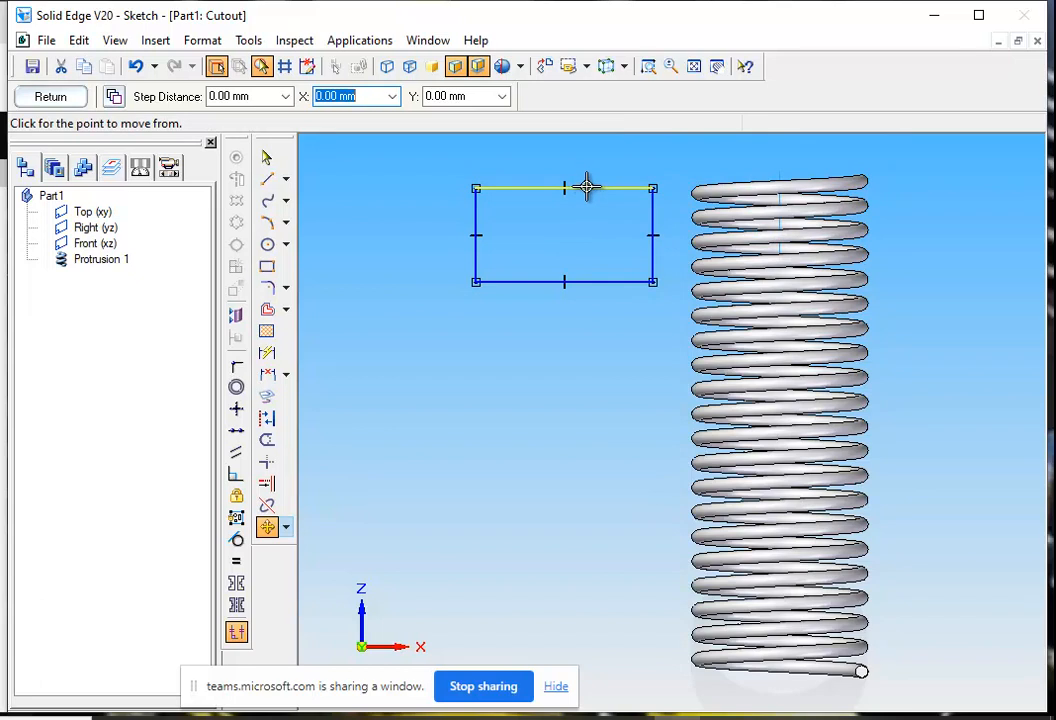
- Lower the rectangle's upper edge to make the cutout profile shallower
{"action": "left_click", "coordinate": [267, 158]}
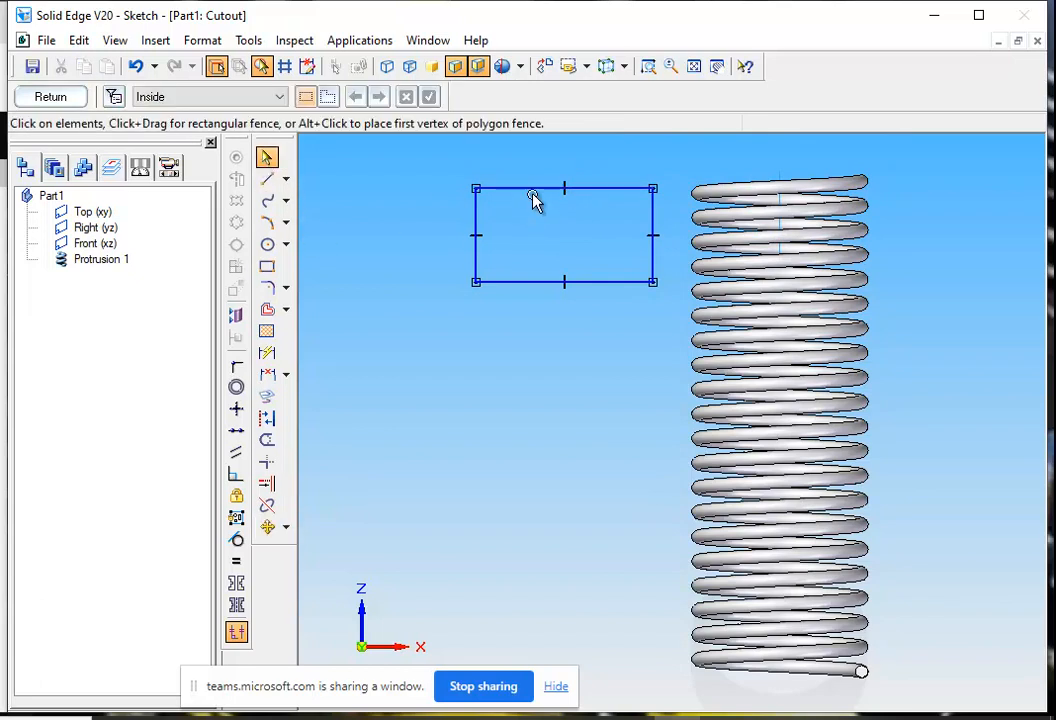
{"action": "left_click", "coordinate": [535, 192]}
{"action": "left_click_drag", "start_coordinate": [533, 190], "coordinate": [537, 239]}
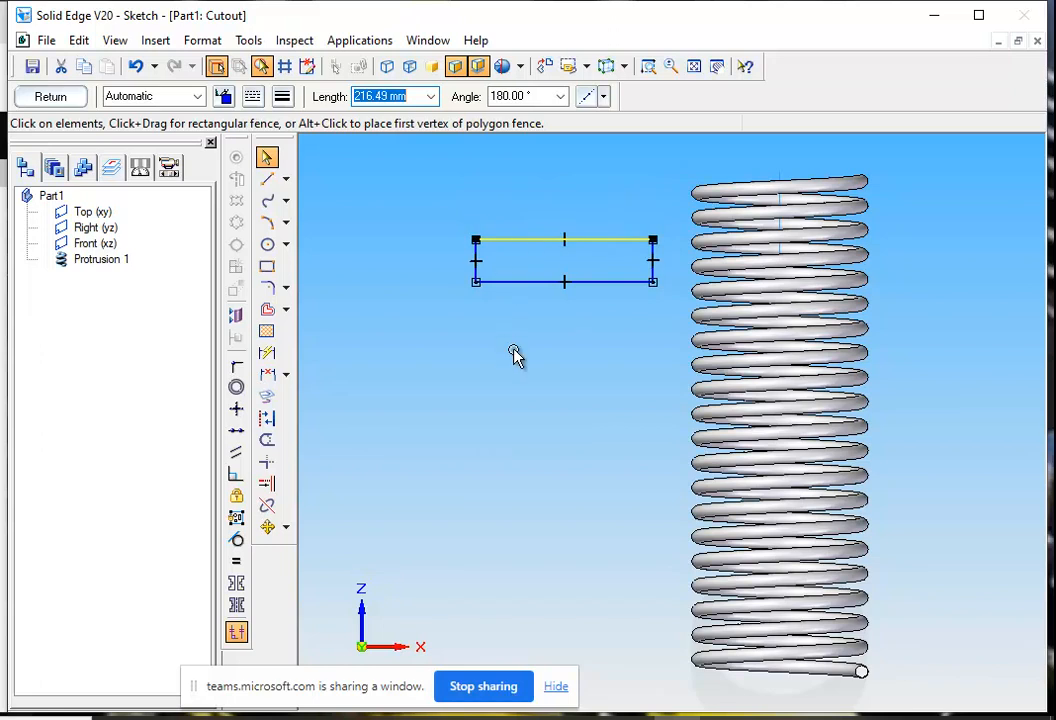
- Move the whole rectangle onto the spring's uppermost coils
{"action": "left_click", "coordinate": [267, 526]}
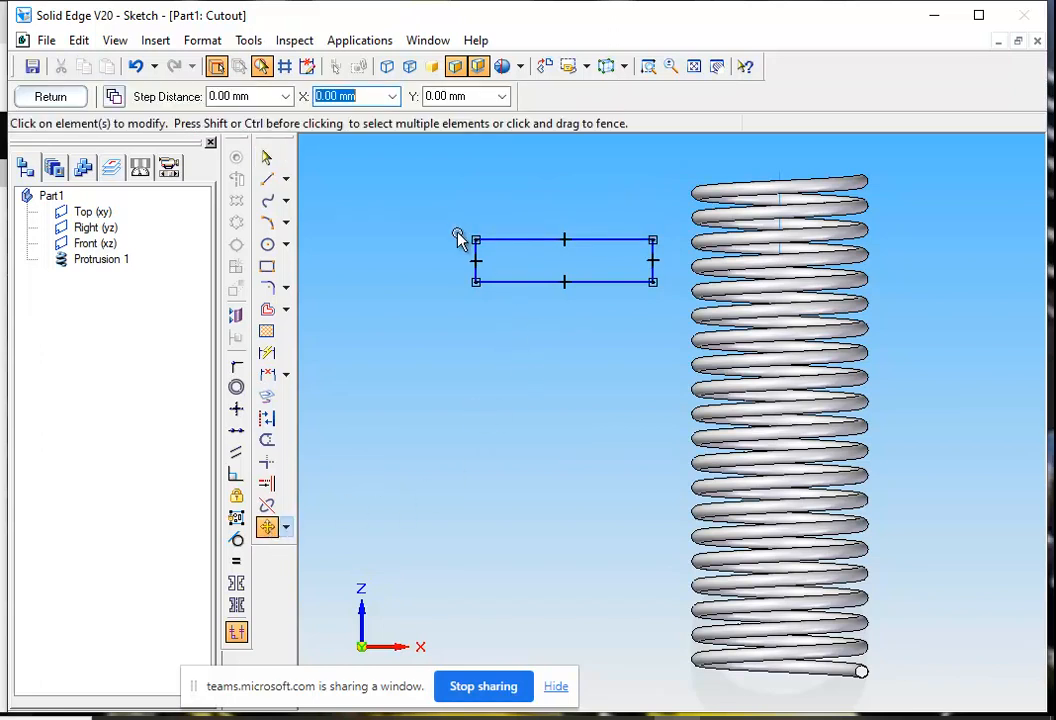
{"action": "left_click_drag", "start_coordinate": [508, 265], "coordinate": [676, 313]}
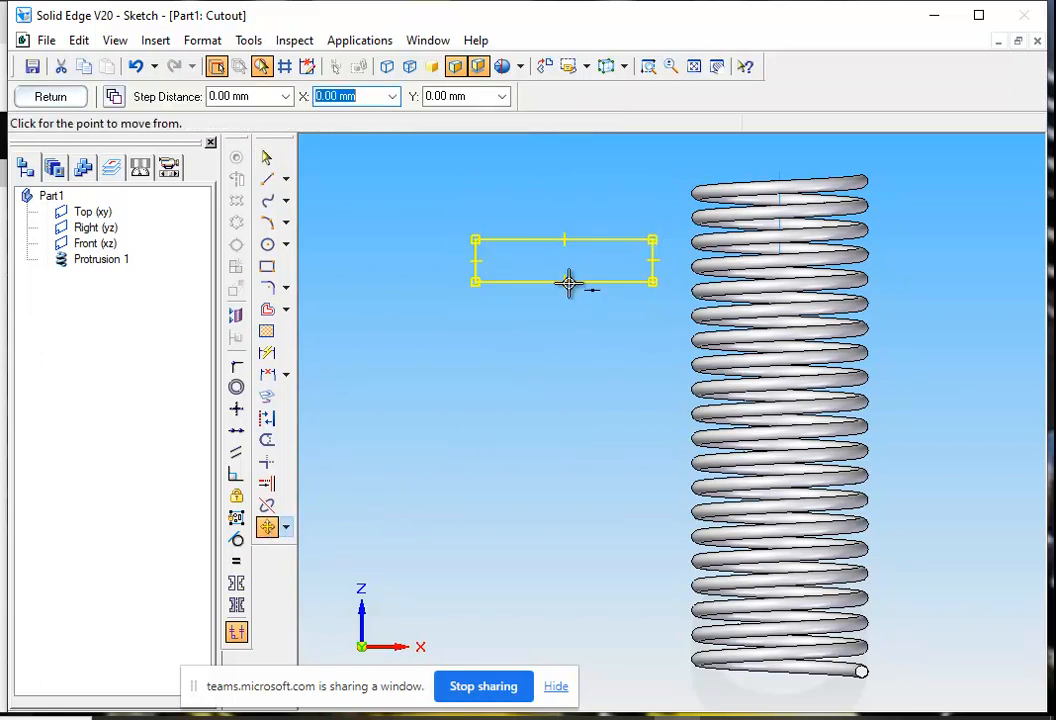
{"action": "left_click", "coordinate": [585, 263]}
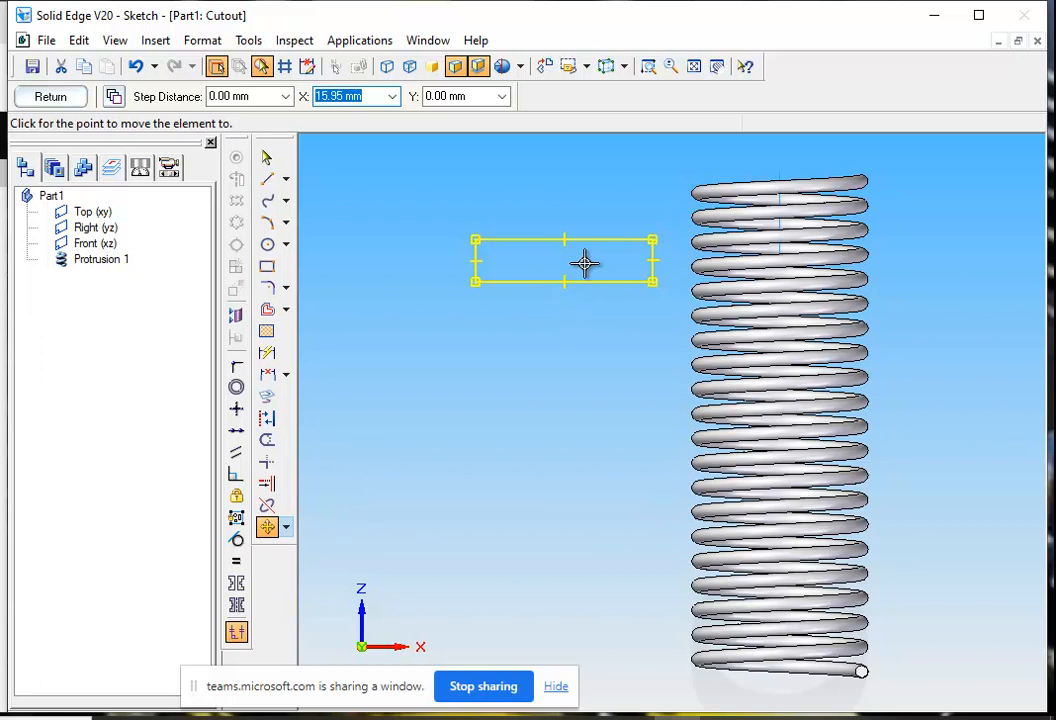
{"action": "left_click", "coordinate": [483, 210]}
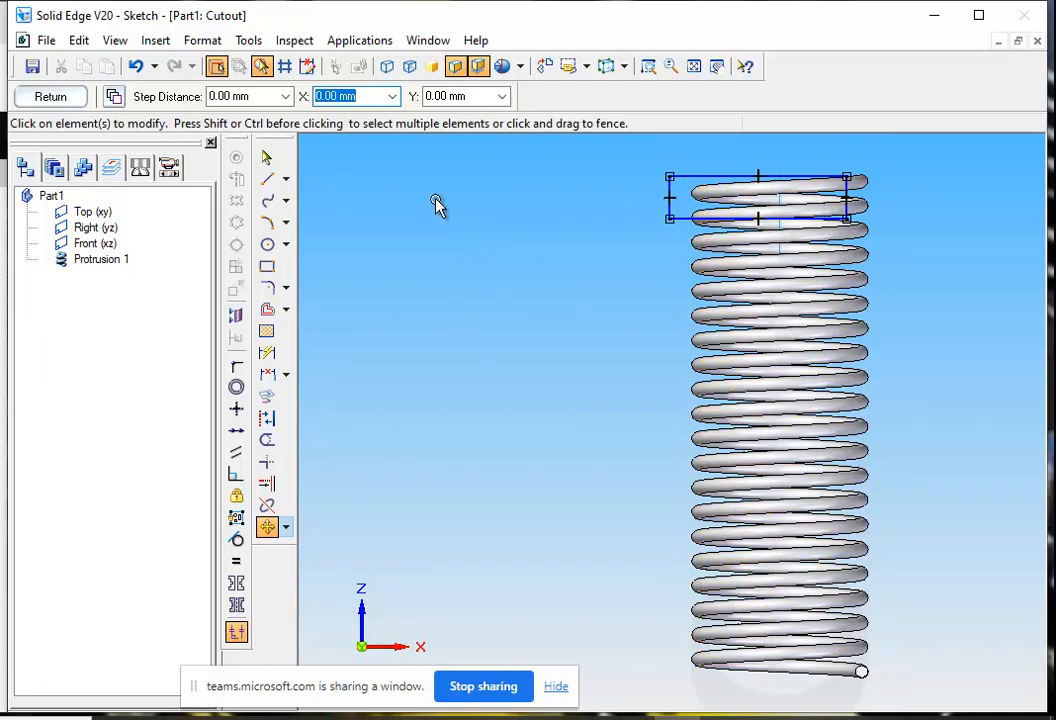
- Stretch the rectangle to about 412 mm long past the spring's left side and raise its lower edge
{"action": "left_click", "coordinate": [266, 158]}
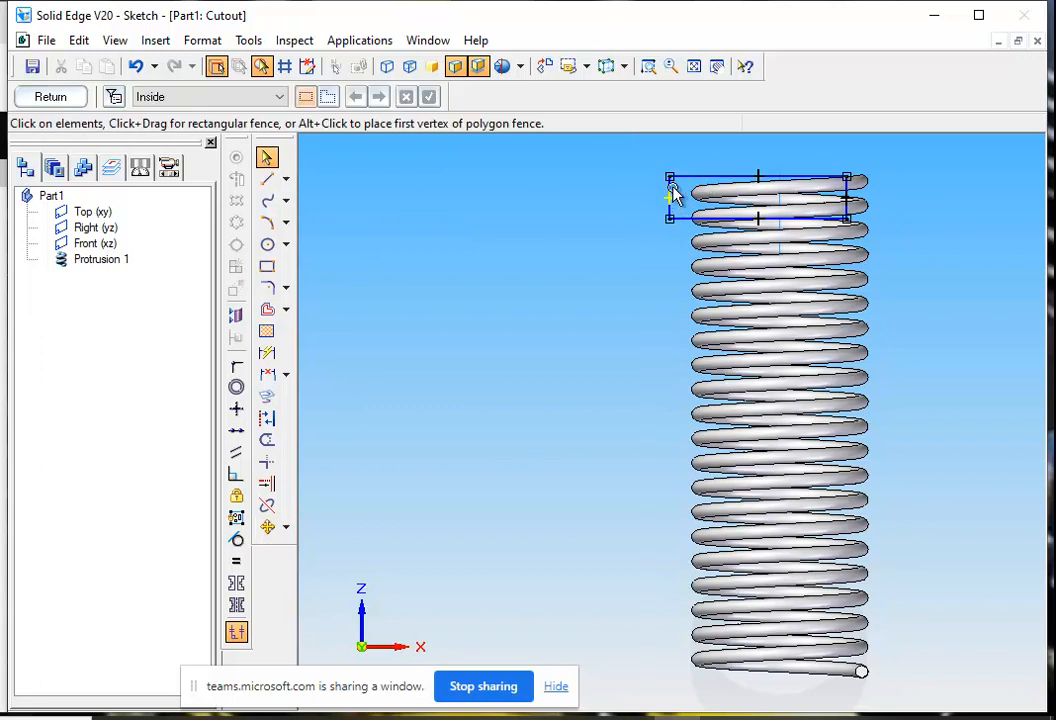
{"action": "left_click_drag", "start_coordinate": [697, 219], "coordinate": [510, 247]}
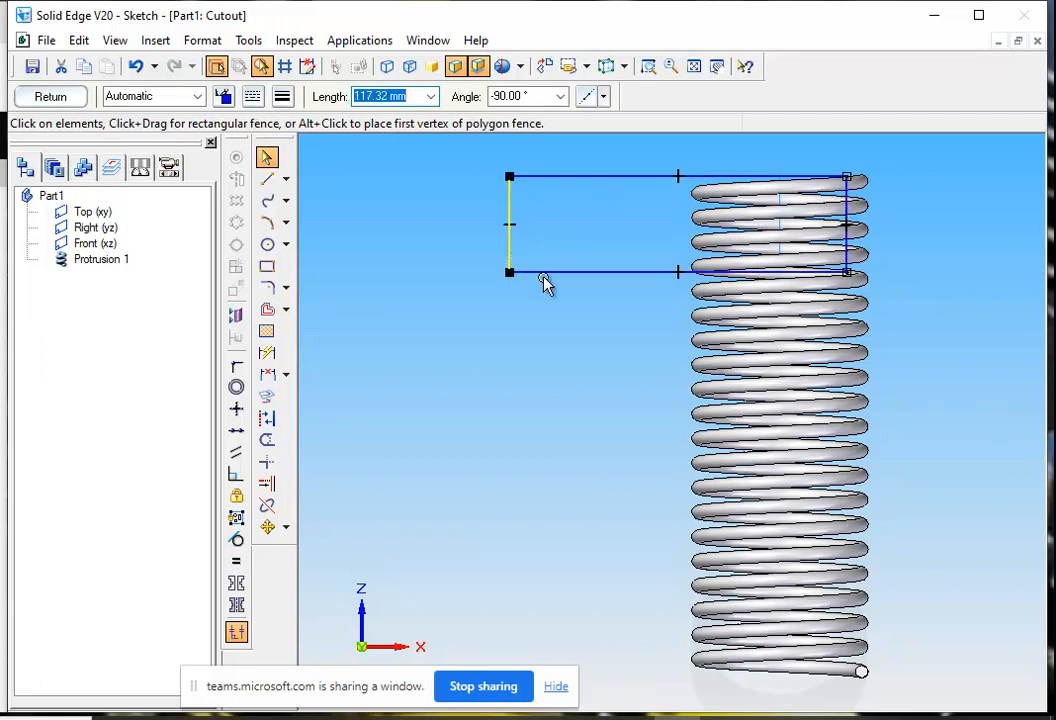
{"action": "left_click_drag", "start_coordinate": [595, 275], "coordinate": [603, 229]}
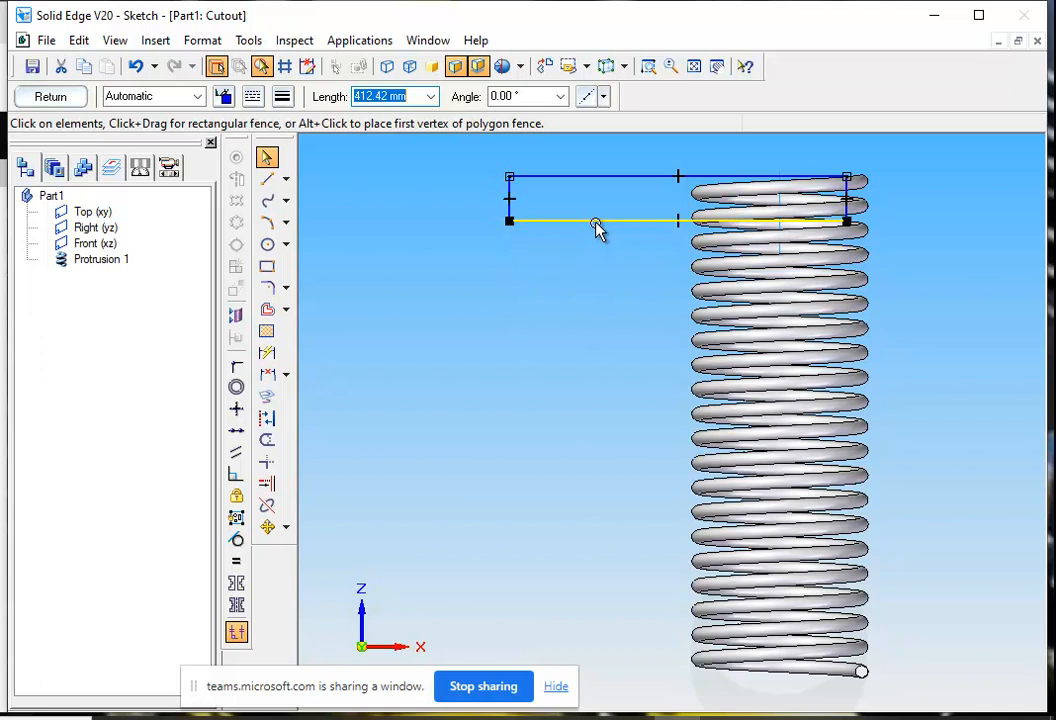
{"action": "left_click", "coordinate": [569, 292]}
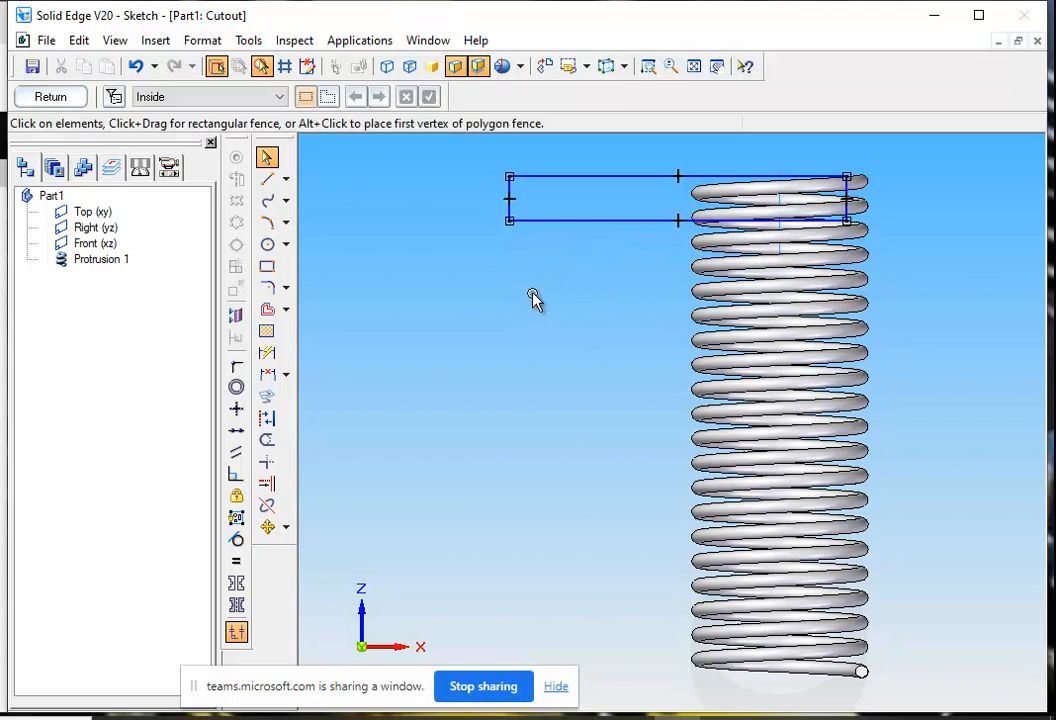
- Move the stretched rectangle so it spans the spring's full width and overlaps only the topmost part of the coil
{"action": "left_click", "coordinate": [279, 524]}
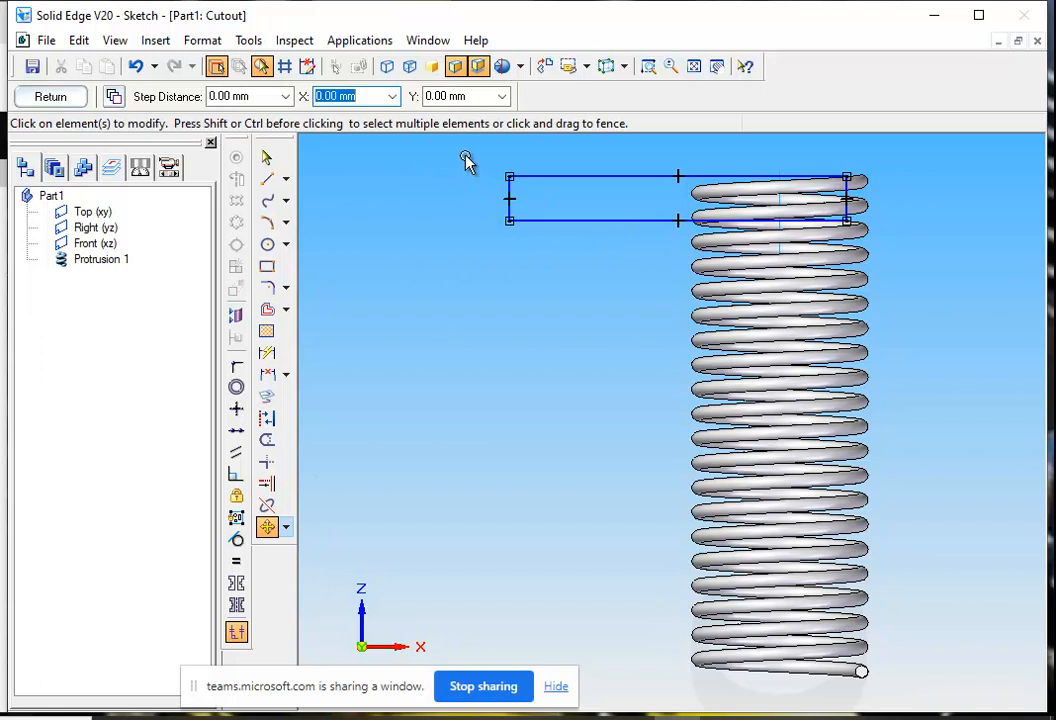
{"action": "mouse_move", "coordinate": [464, 153]}
{"action": "left_mouse_down"}
{"action": "mouse_move", "coordinate": [910, 271]}
{"action": "mouse_move", "coordinate": [900, 262]}
{"action": "left_mouse_up"}
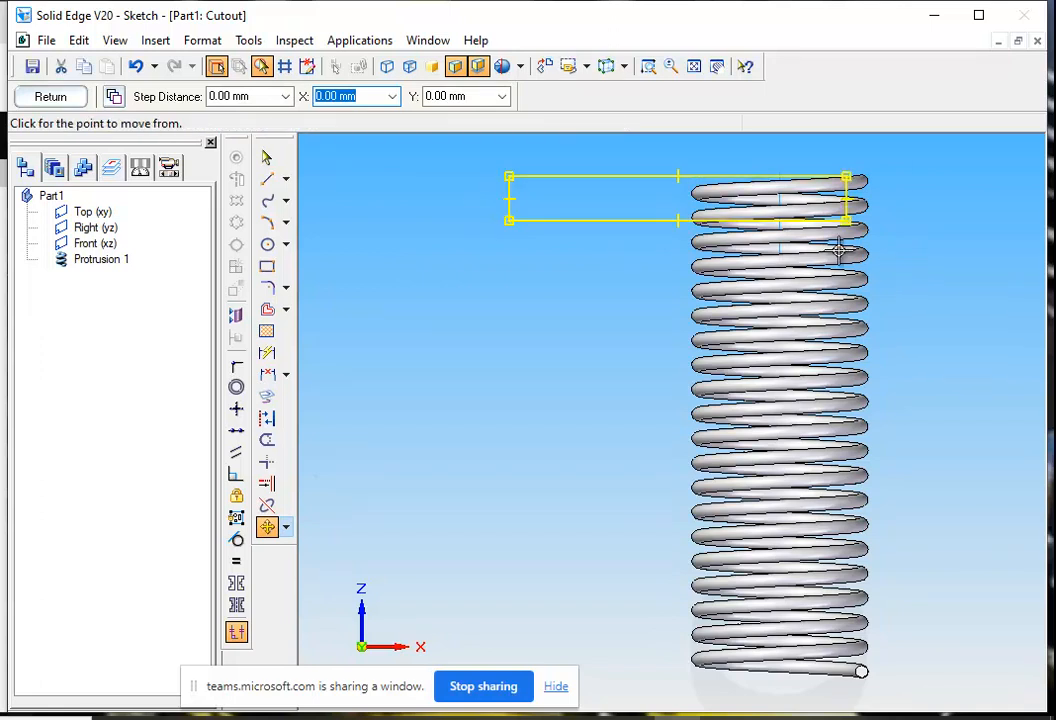
{"action": "left_click", "coordinate": [535, 178]}
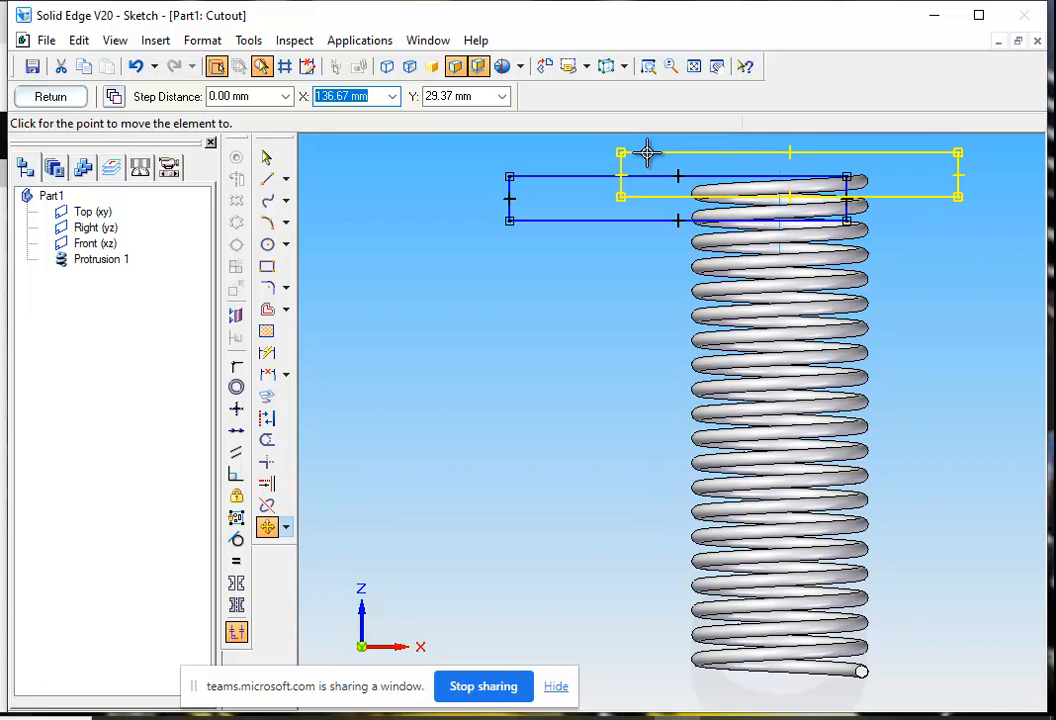
{"action": "left_click", "coordinate": [641, 152]}
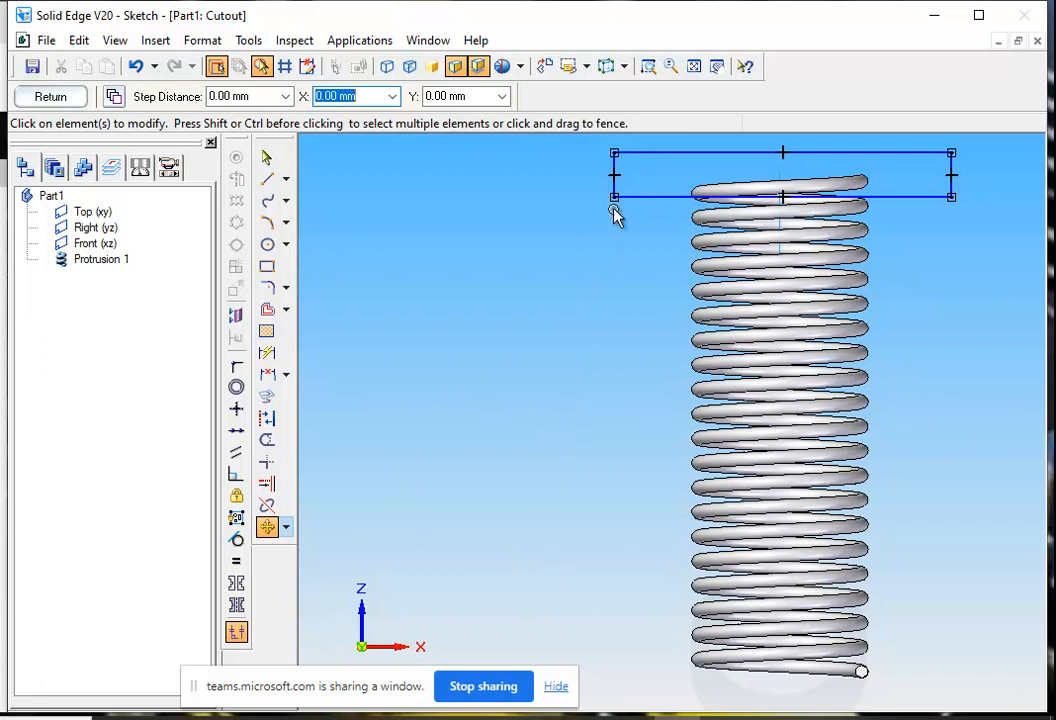
- Sketch a second rectangle across the spring's lower end, wider than the coil and overlapping its last turn
{"action": "left_click", "coordinate": [670, 66]}
{"action": "mouse_move", "coordinate": [493, 401]}
{"action": "left_mouse_down"}
{"action": "mouse_move", "coordinate": [500, 412]}
{"action": "mouse_move", "coordinate": [466, 369]}
{"action": "mouse_move", "coordinate": [483, 384]}
{"action": "left_mouse_up"}
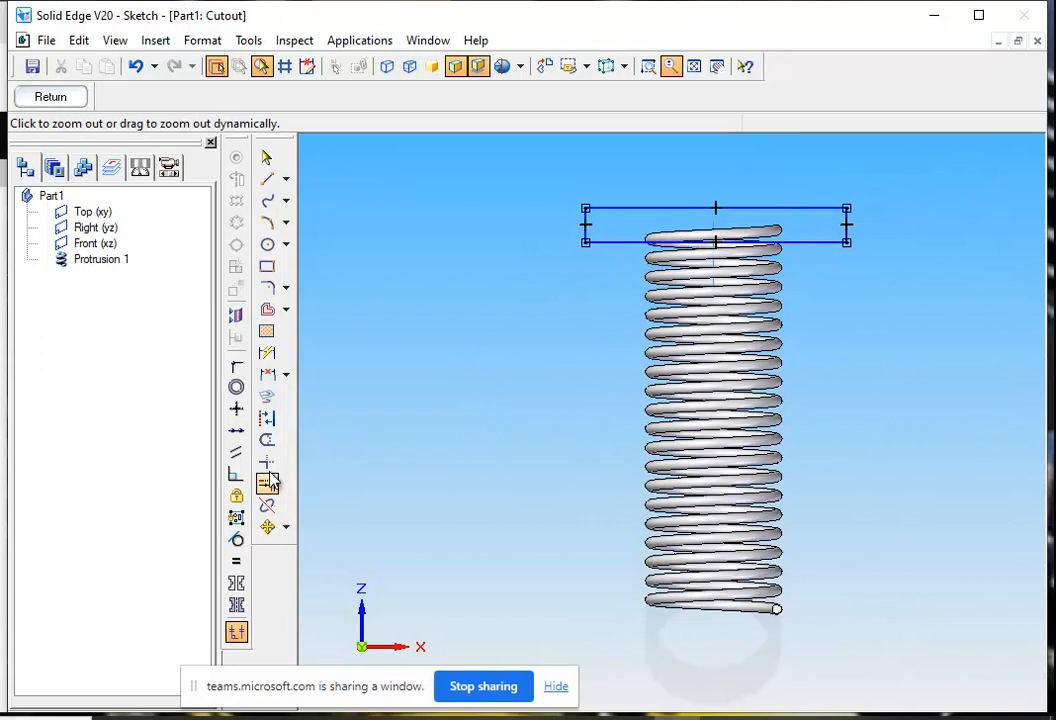
{"action": "left_click", "coordinate": [264, 268]}
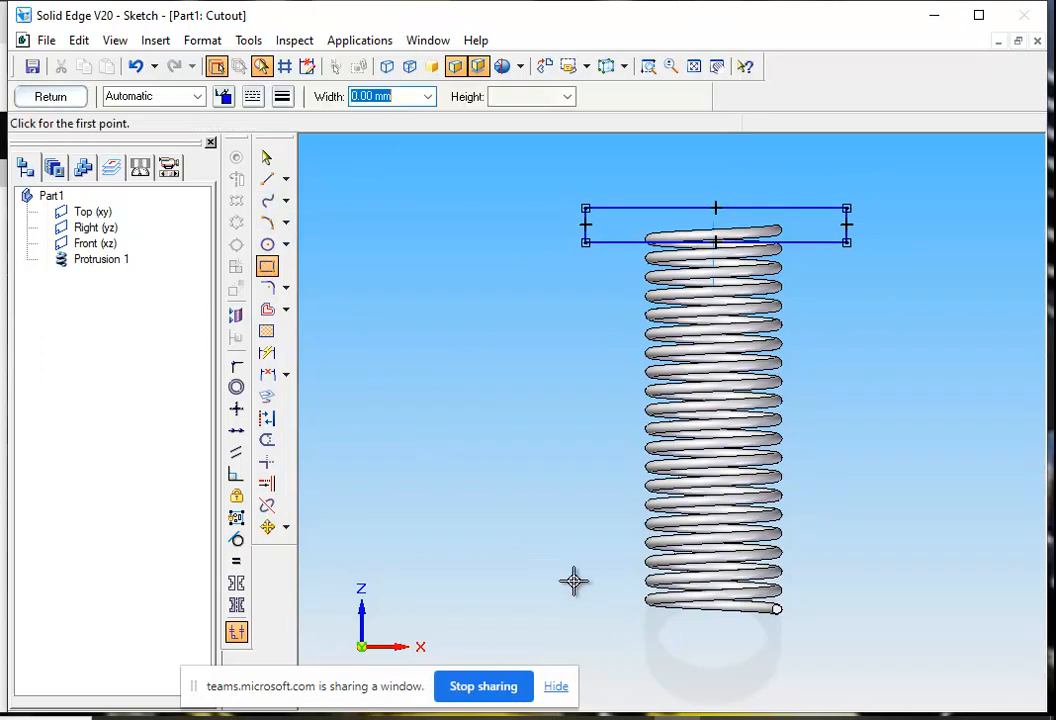
{"action": "mouse_move", "coordinate": [610, 594]}
{"action": "left_mouse_down"}
{"action": "mouse_move", "coordinate": [719, 641]}
{"action": "mouse_move", "coordinate": [797, 634]}
{"action": "mouse_move", "coordinate": [856, 651]}
{"action": "left_mouse_up"}
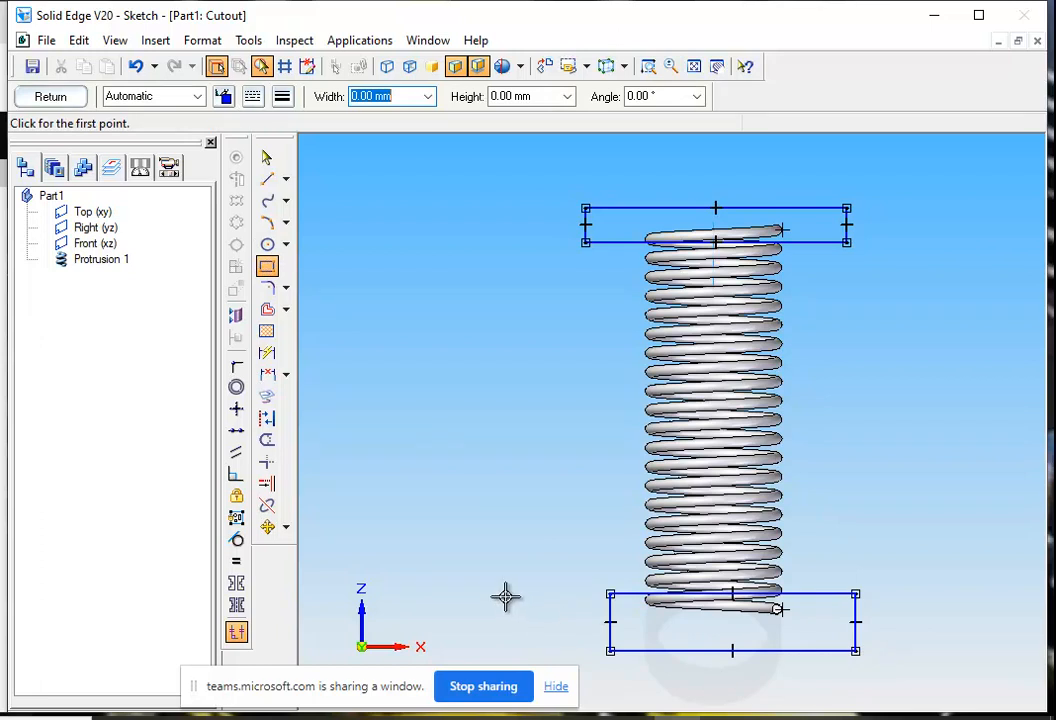
- Move the lower rectangle horizontally so it is roughly centred on the spring
{"action": "left_click", "coordinate": [267, 527]}
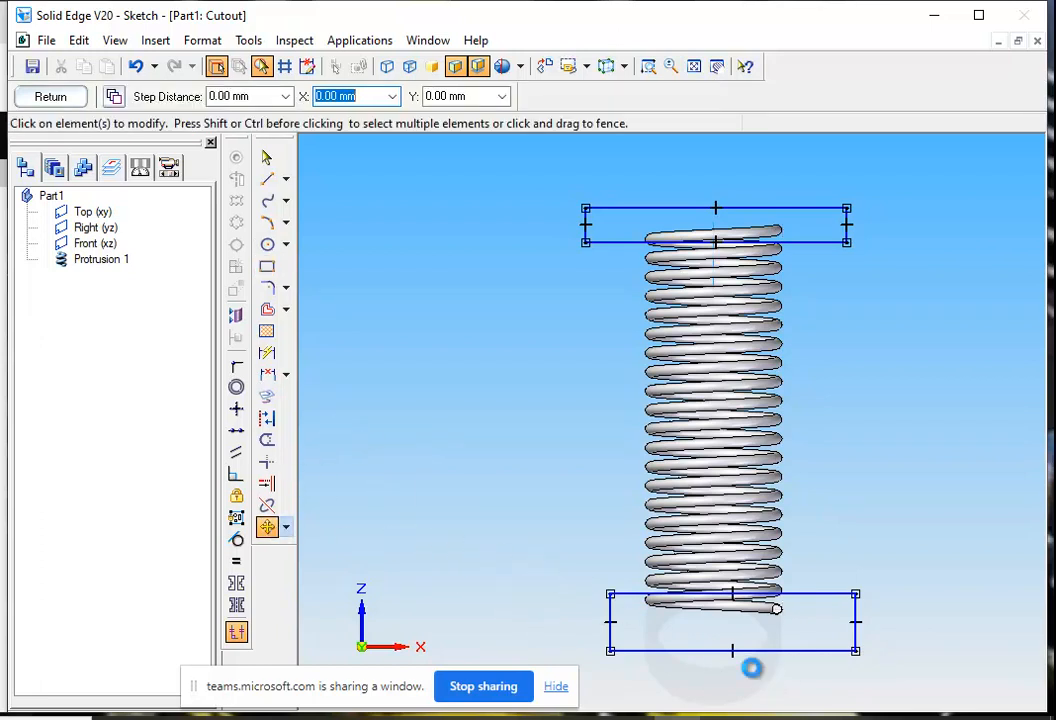
{"action": "mouse_move", "coordinate": [551, 551]}
{"action": "left_mouse_down"}
{"action": "mouse_move", "coordinate": [618, 636]}
{"action": "mouse_move", "coordinate": [872, 699]}
{"action": "left_mouse_up"}
{"action": "left_click", "coordinate": [834, 650]}
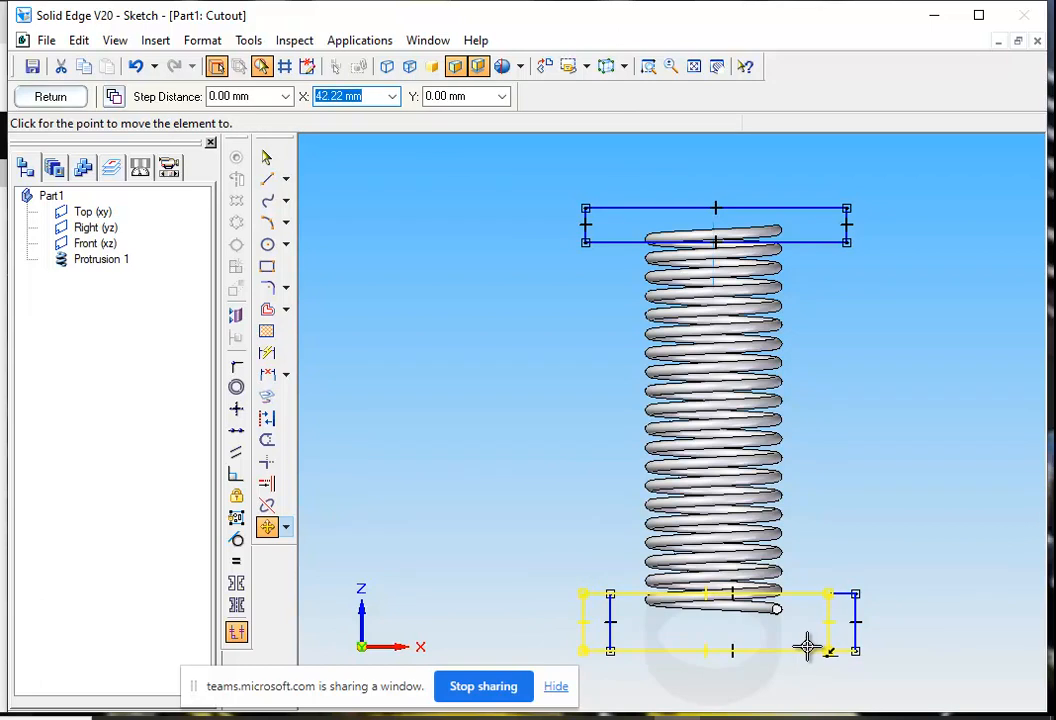
{"action": "left_click", "coordinate": [811, 647]}
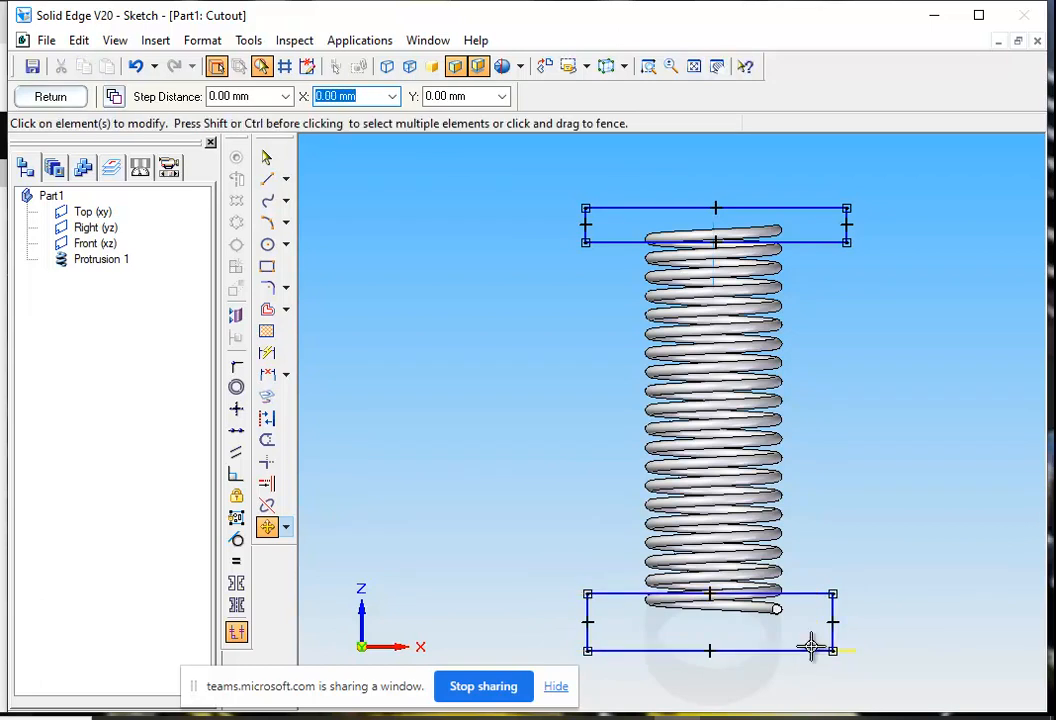
- Finish the cutout sketch and cut both rectangles with the Through Next extent toward the front side of the plane
{"action": "left_click", "coordinate": [50, 97]}
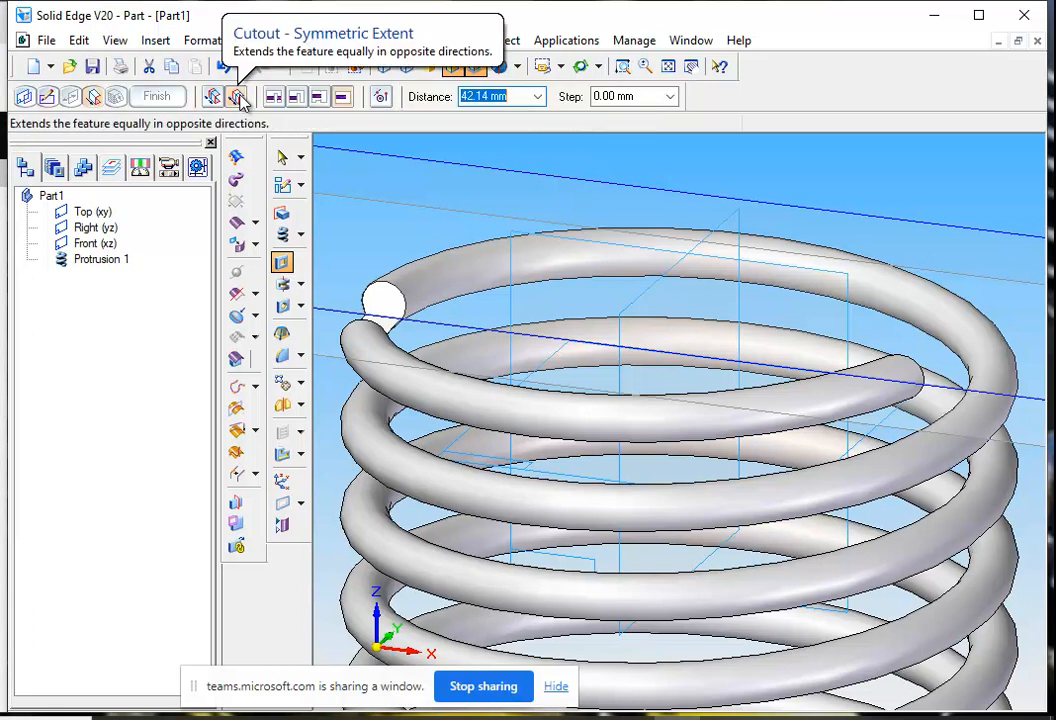
{"action": "left_click", "coordinate": [296, 100]}
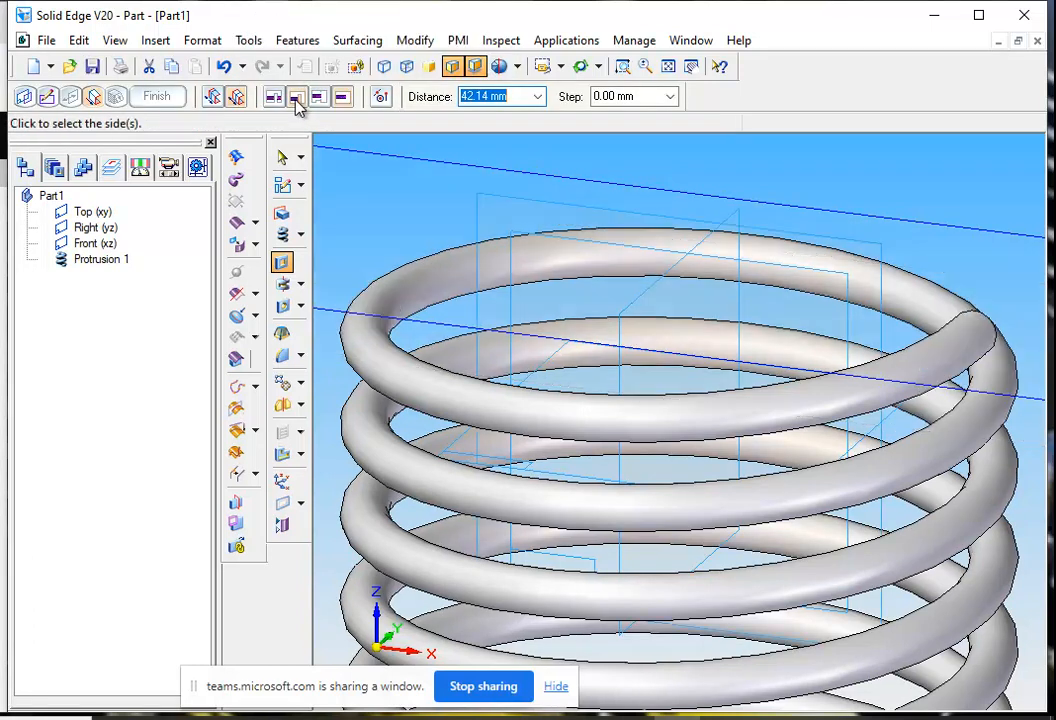
{"action": "left_click", "coordinate": [553, 250]}
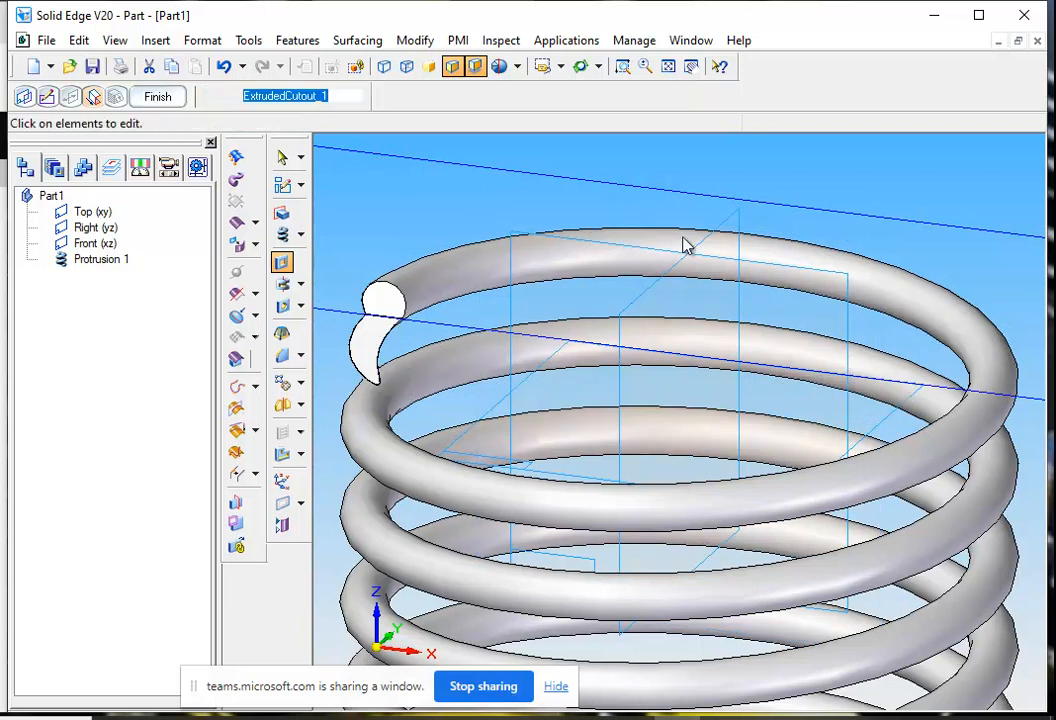
- Change the end cutout to a symmetric finite extent of about 850 mm, wide enough to pass through the whole coil, and finish the feature
{"action": "left_click", "coordinate": [722, 242]}
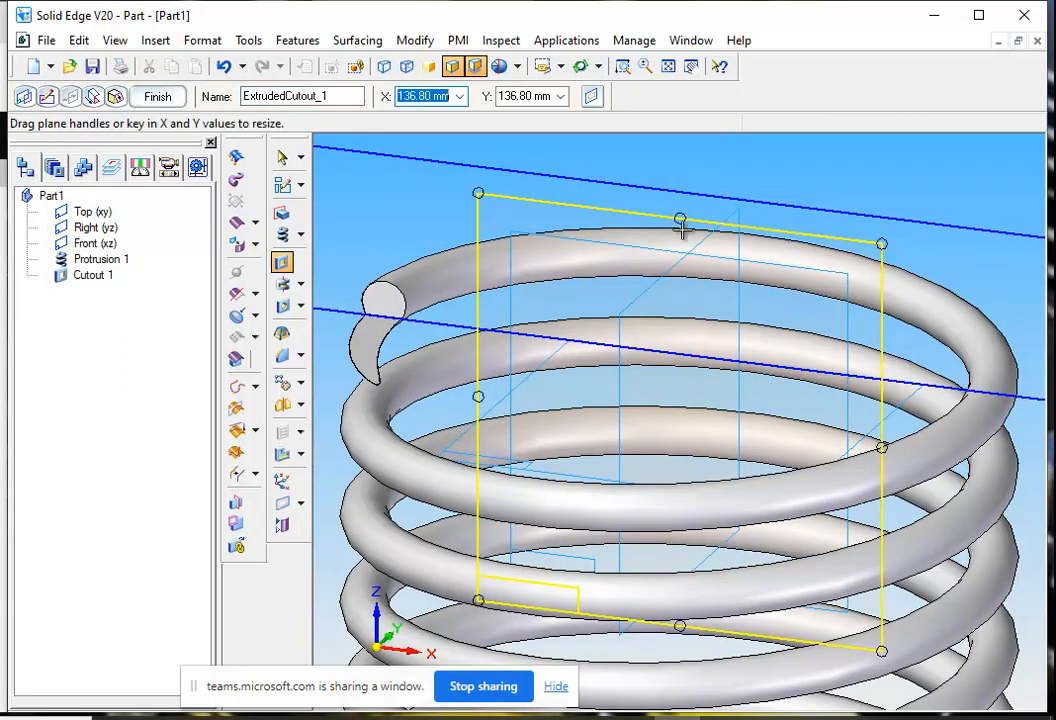
{"action": "left_click", "coordinate": [95, 100]}
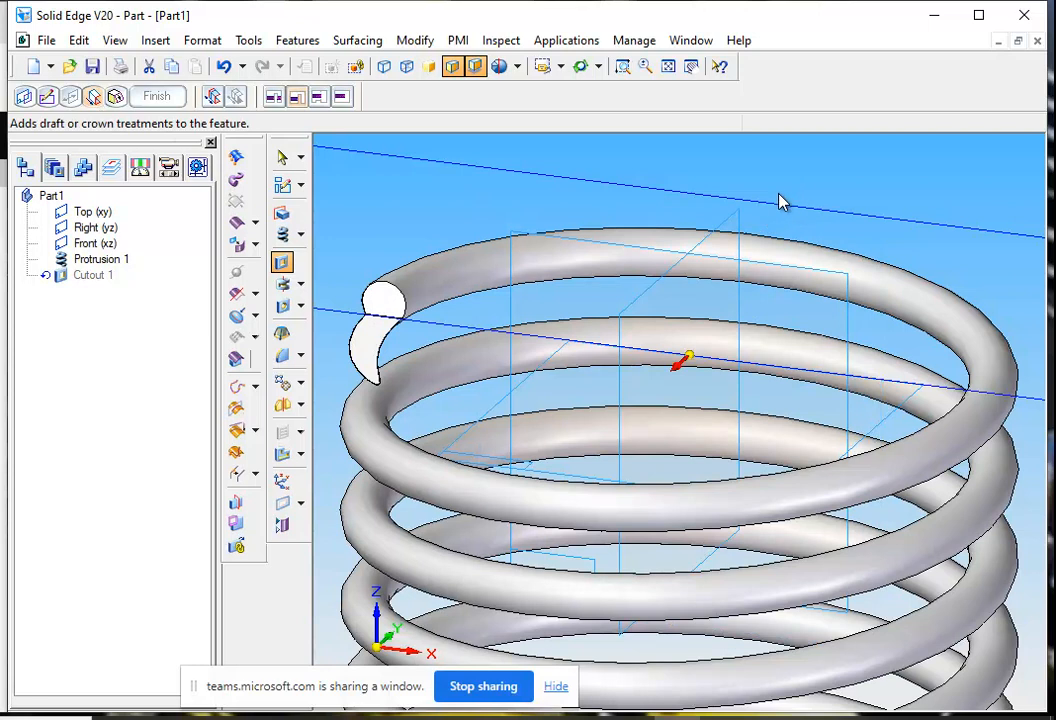
{"action": "left_click", "coordinate": [345, 100]}
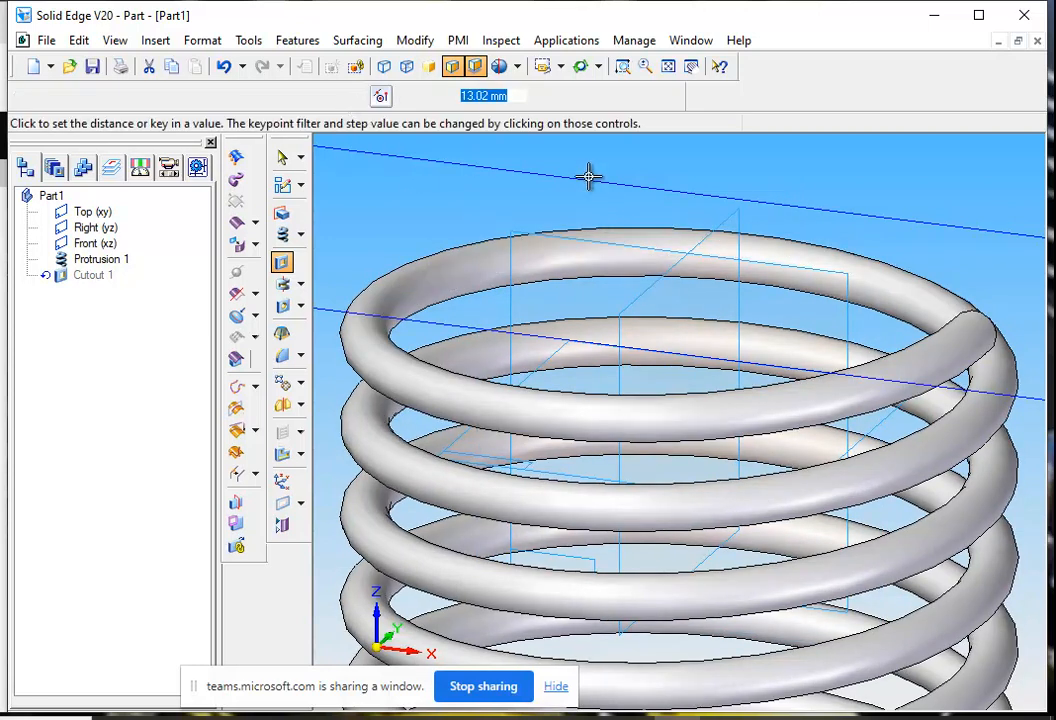
{"action": "left_click", "coordinate": [668, 66]}
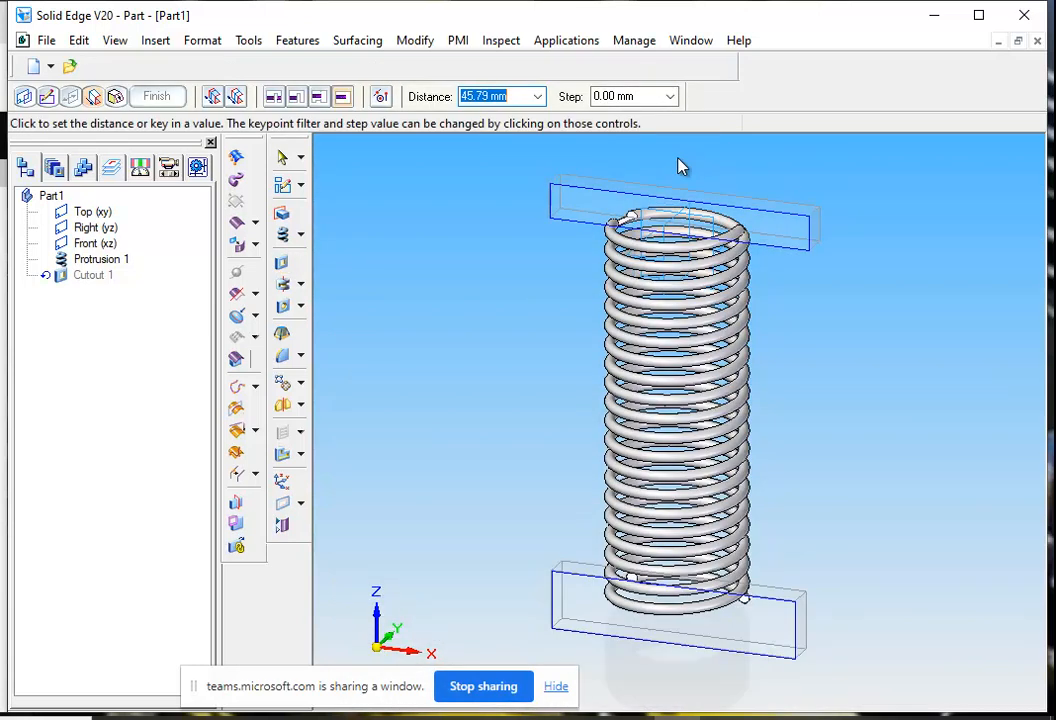
{"action": "left_click", "coordinate": [235, 100]}
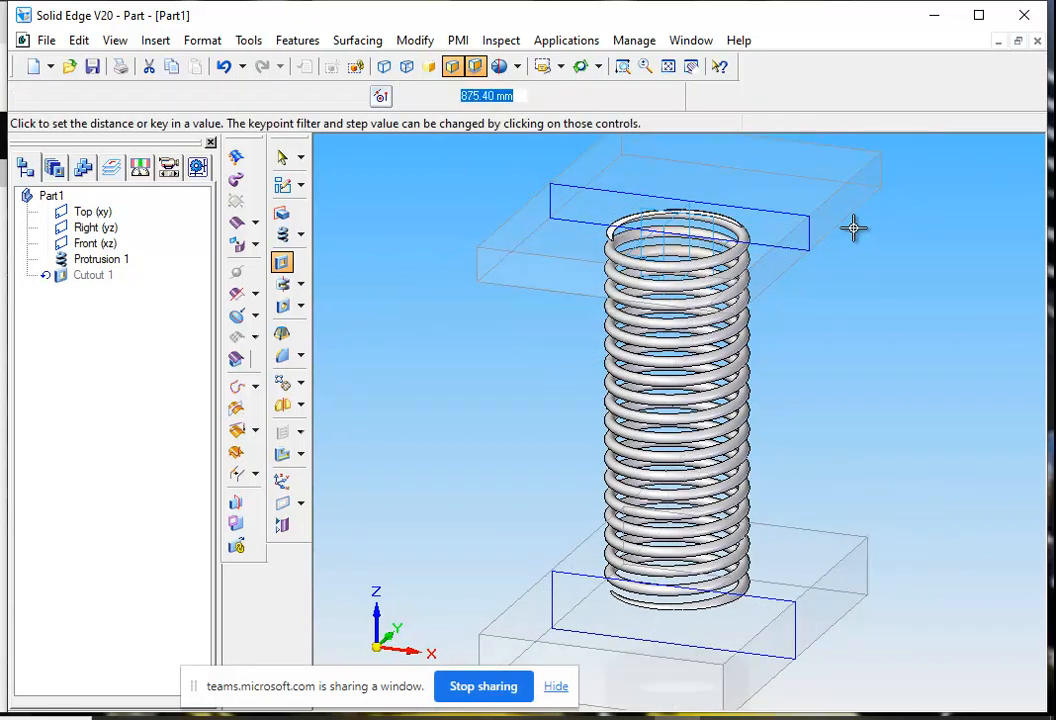
{"action": "left_click", "coordinate": [858, 227]}
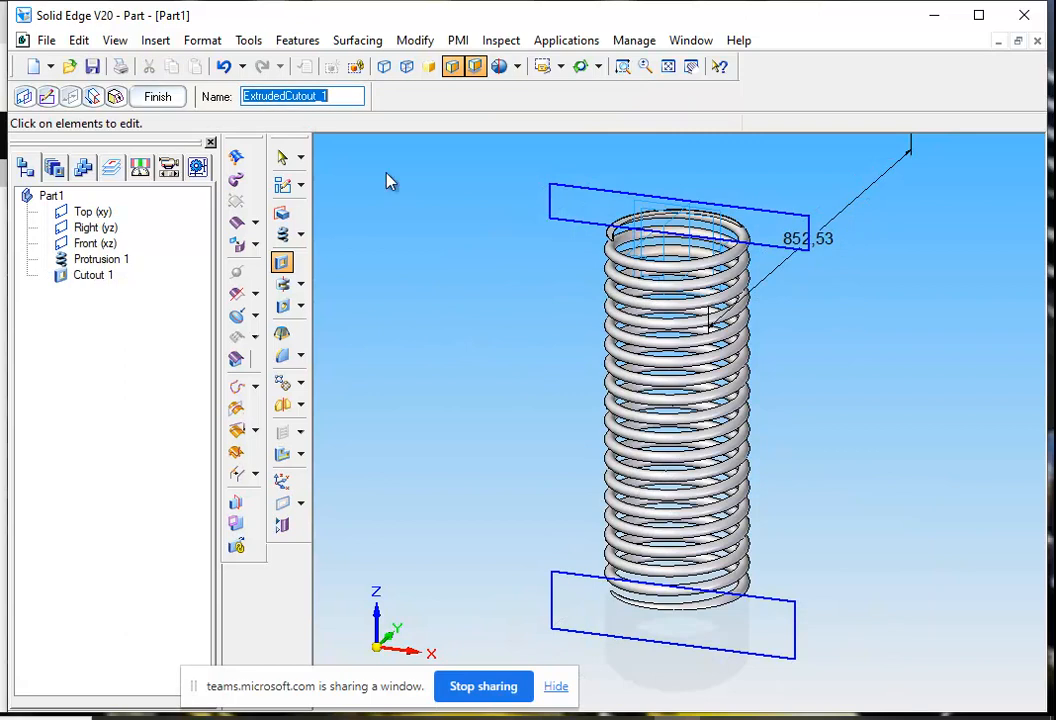
{"action": "left_click", "coordinate": [175, 101]}
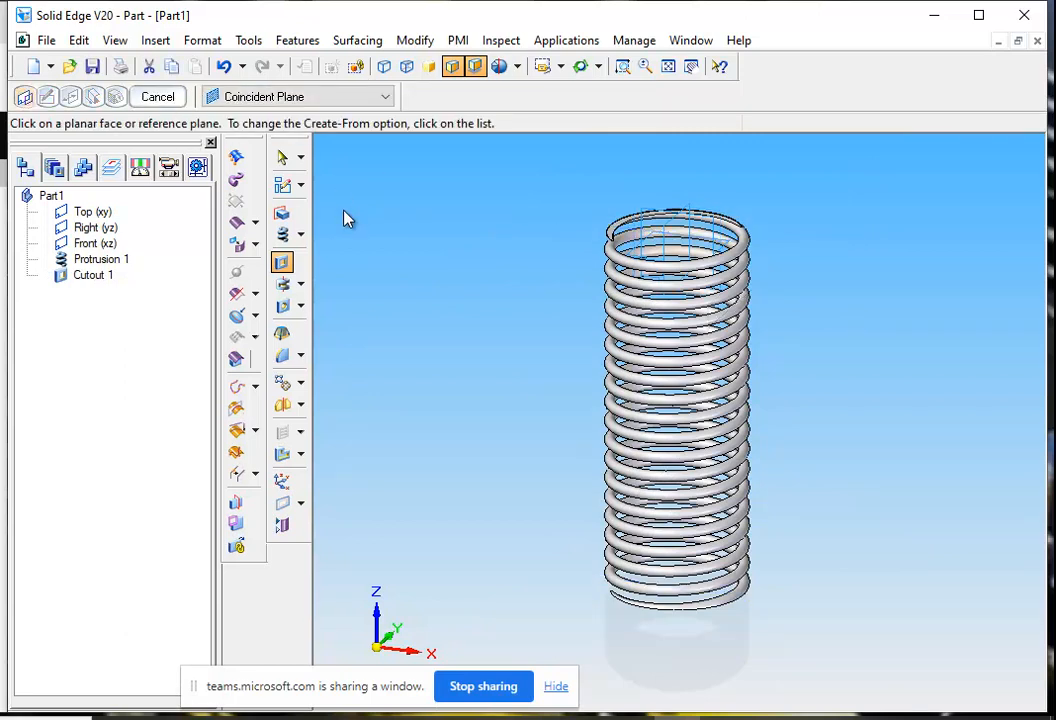
{"action": "left_click", "coordinate": [158, 97]}
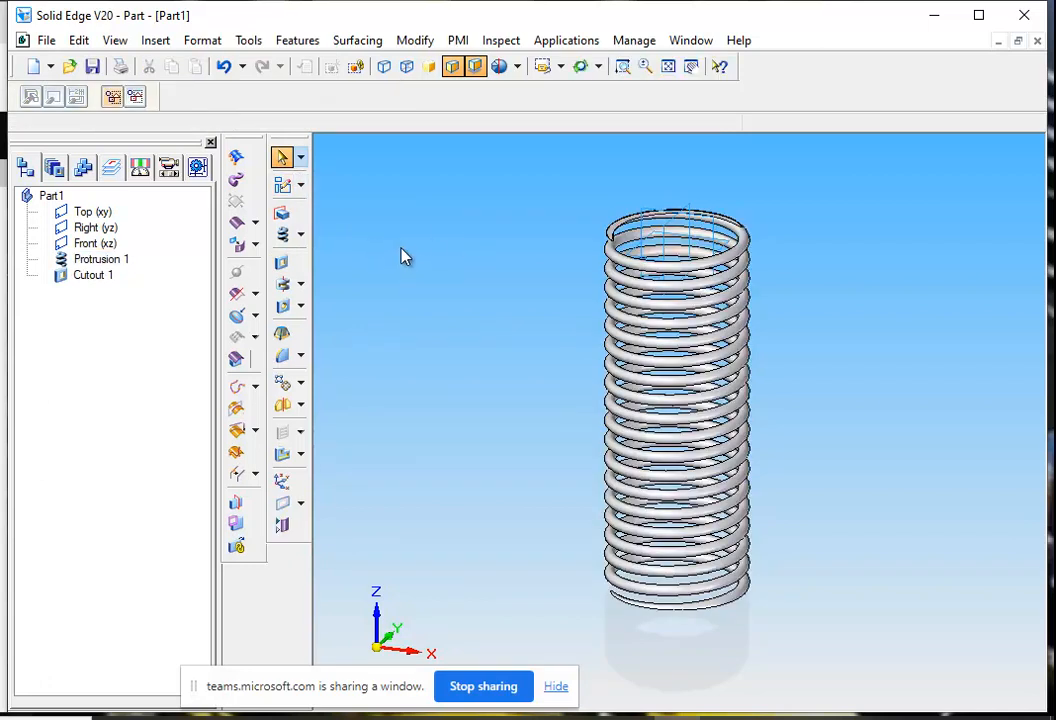
- Paint the whole spring with the Yellow style using Part Painter
{"action": "left_click", "coordinate": [205, 41]}
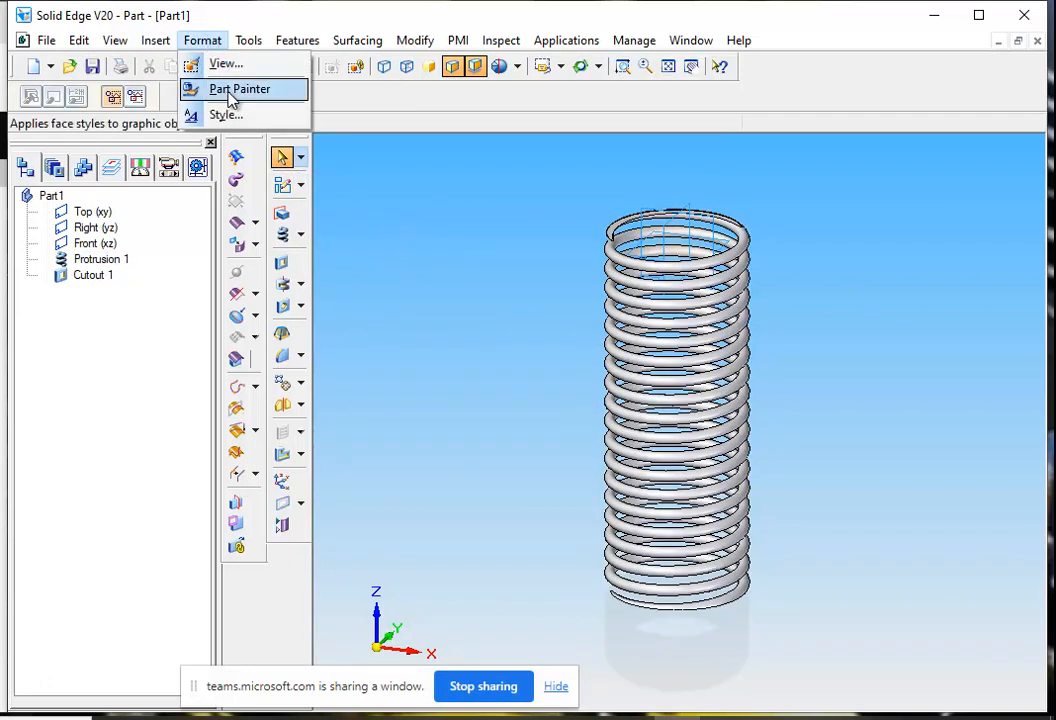
{"action": "left_click", "coordinate": [228, 89]}
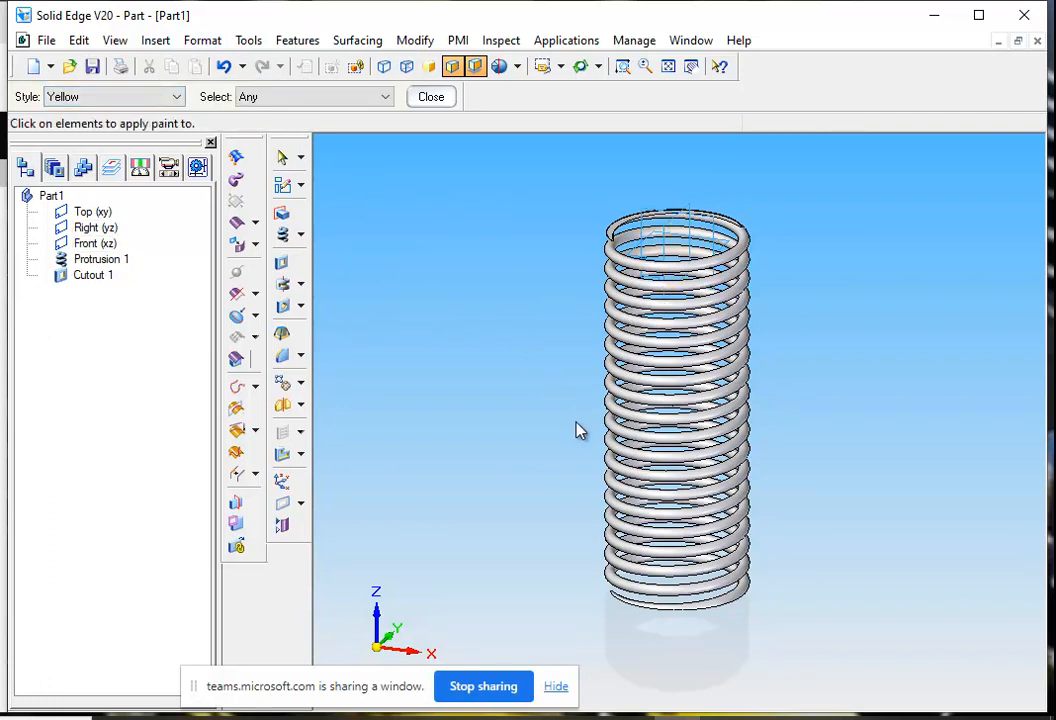
{"action": "left_click", "coordinate": [610, 426]}
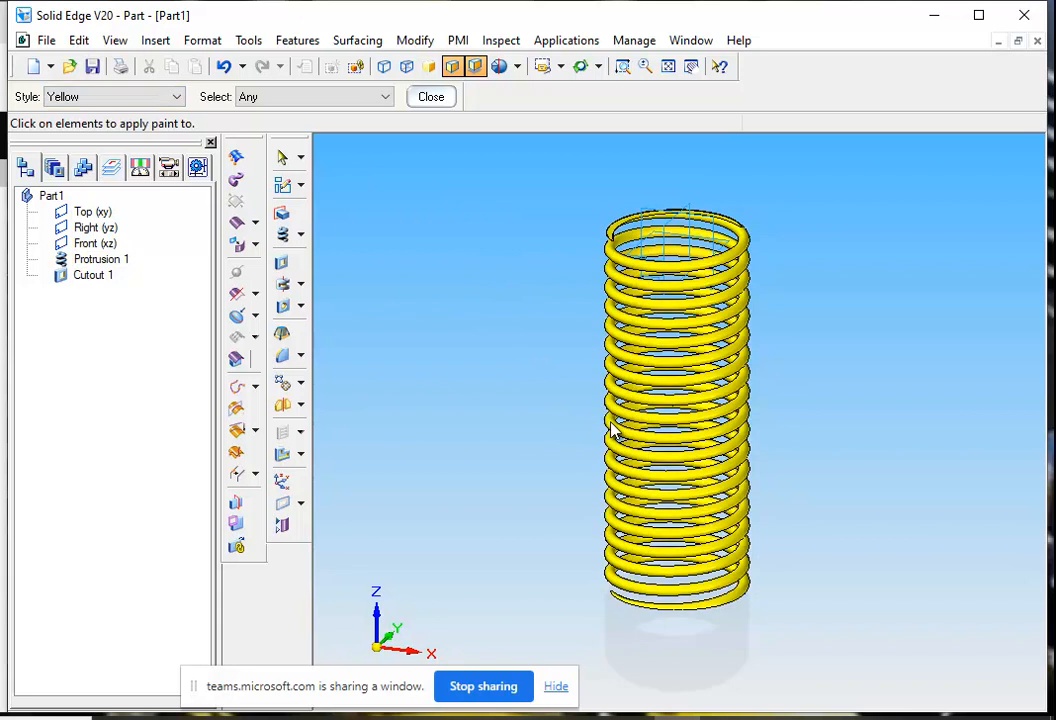
- Paint the flat cut face at the spring's upper end with the Red style, using Face selection
{"action": "left_click", "coordinate": [176, 96]}
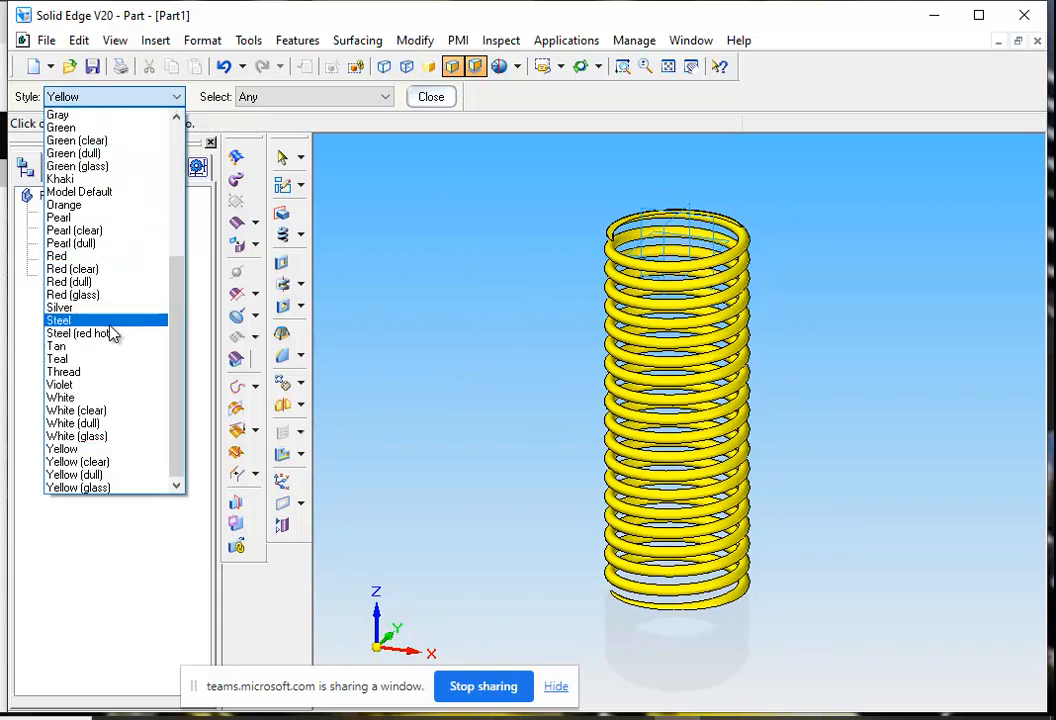
{"action": "left_click", "coordinate": [112, 257]}
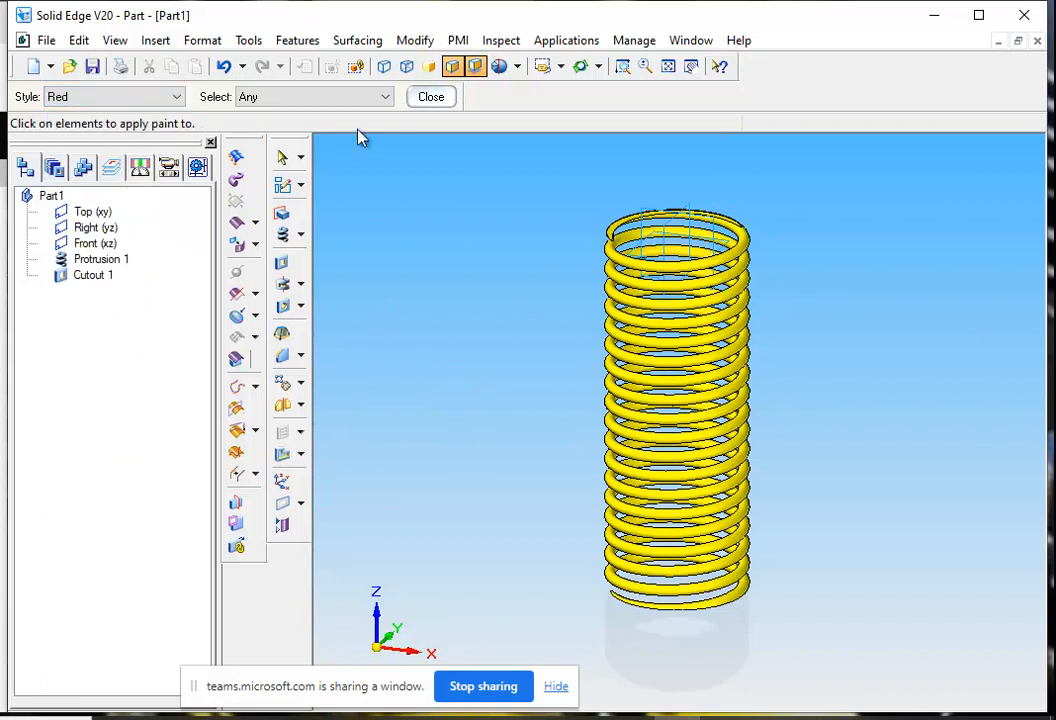
{"action": "left_click", "coordinate": [391, 99]}
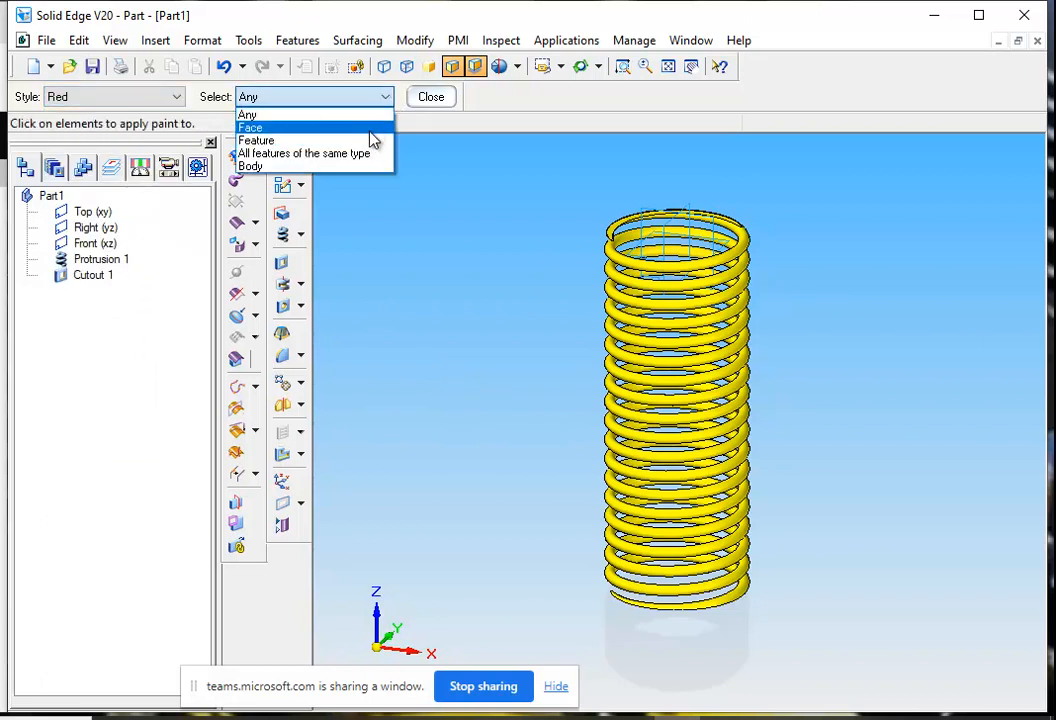
{"action": "left_click", "coordinate": [369, 128]}
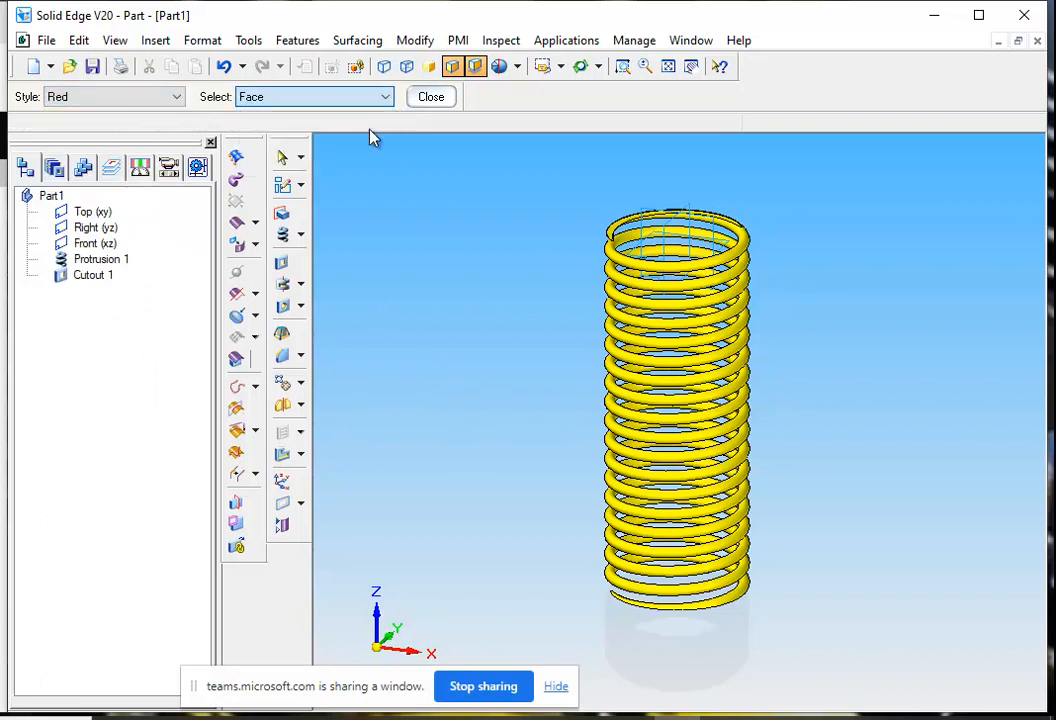
{"action": "left_click", "coordinate": [622, 66]}
{"action": "left_click_drag", "start_coordinate": [582, 165], "coordinate": [846, 352]}
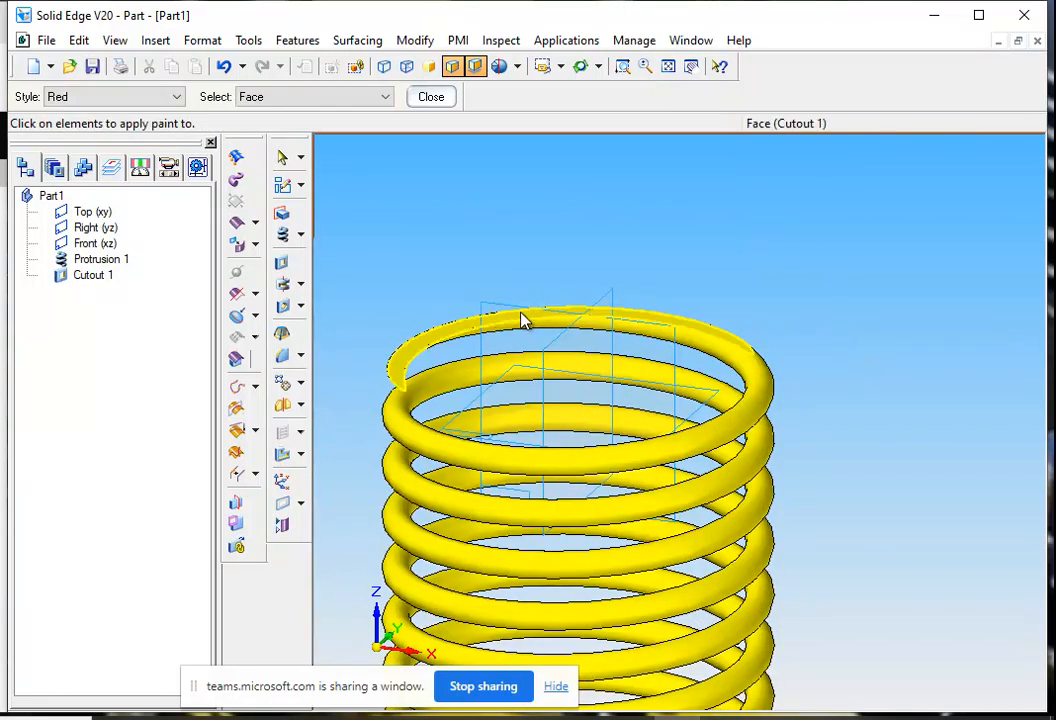
{"action": "left_click", "coordinate": [513, 310]}
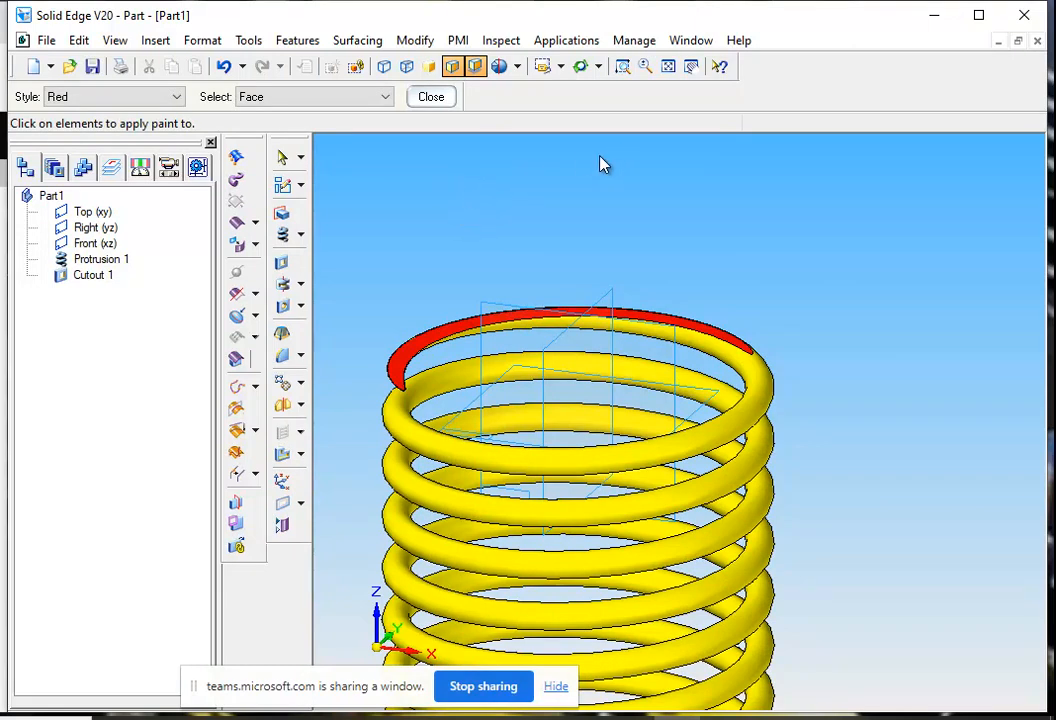
- Paint the flat cut face at the spring's lower end with the Red style
{"action": "left_click", "coordinate": [581, 67]}
{"action": "left_click_drag", "start_coordinate": [898, 354], "coordinate": [852, 274]}
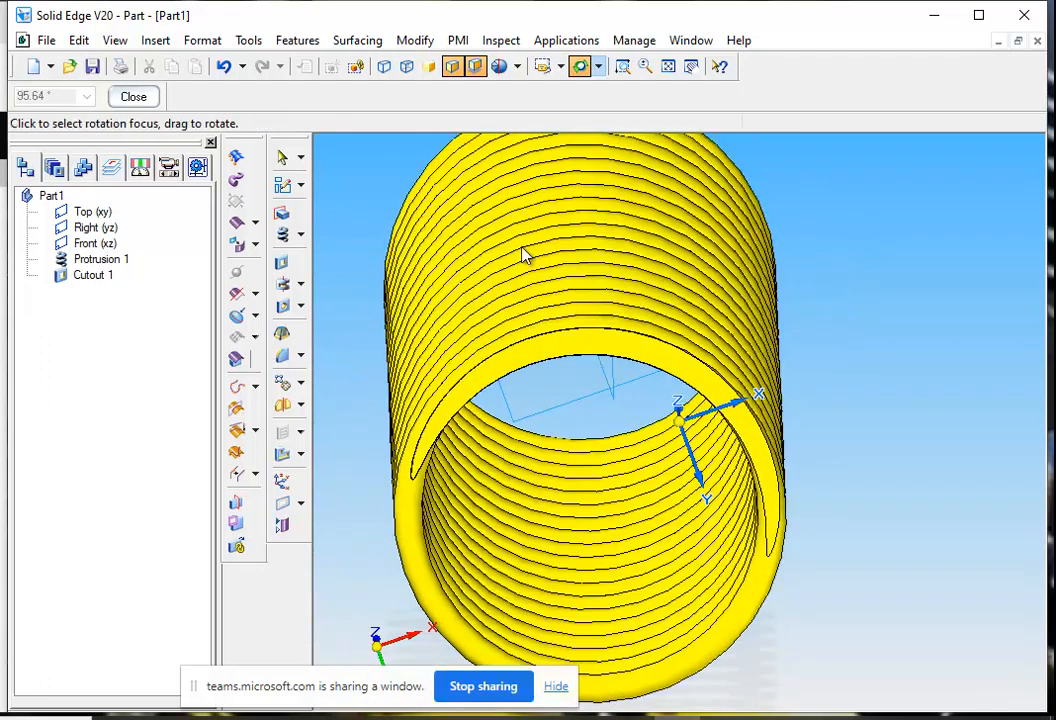
{"action": "left_click", "coordinate": [133, 98]}
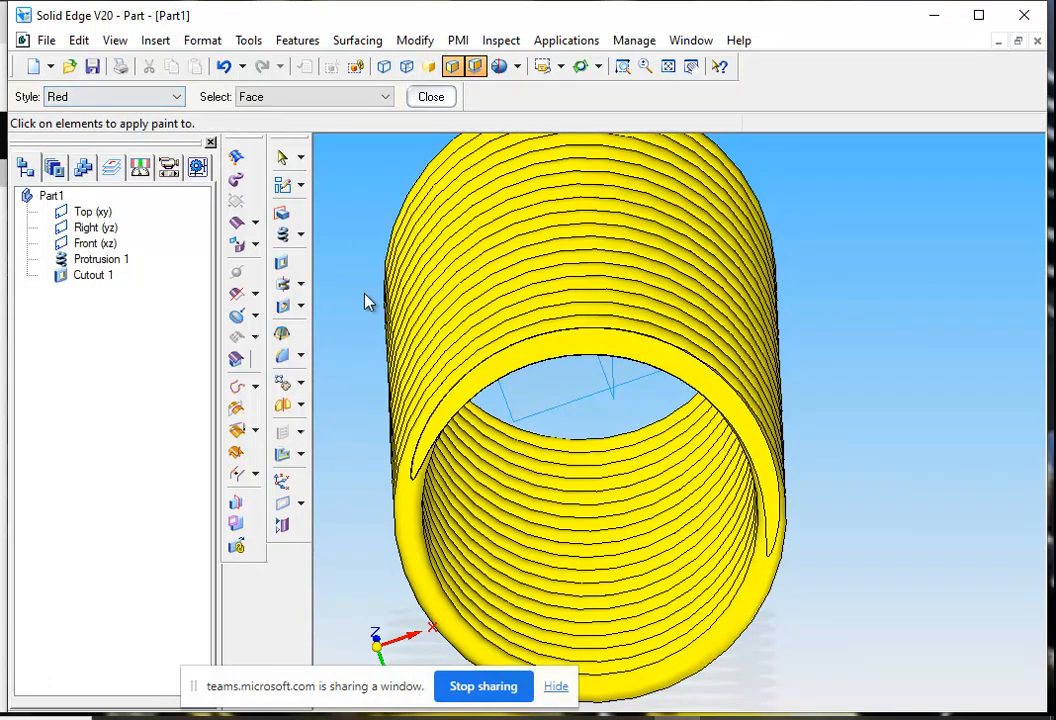
{"action": "left_click", "coordinate": [556, 358]}
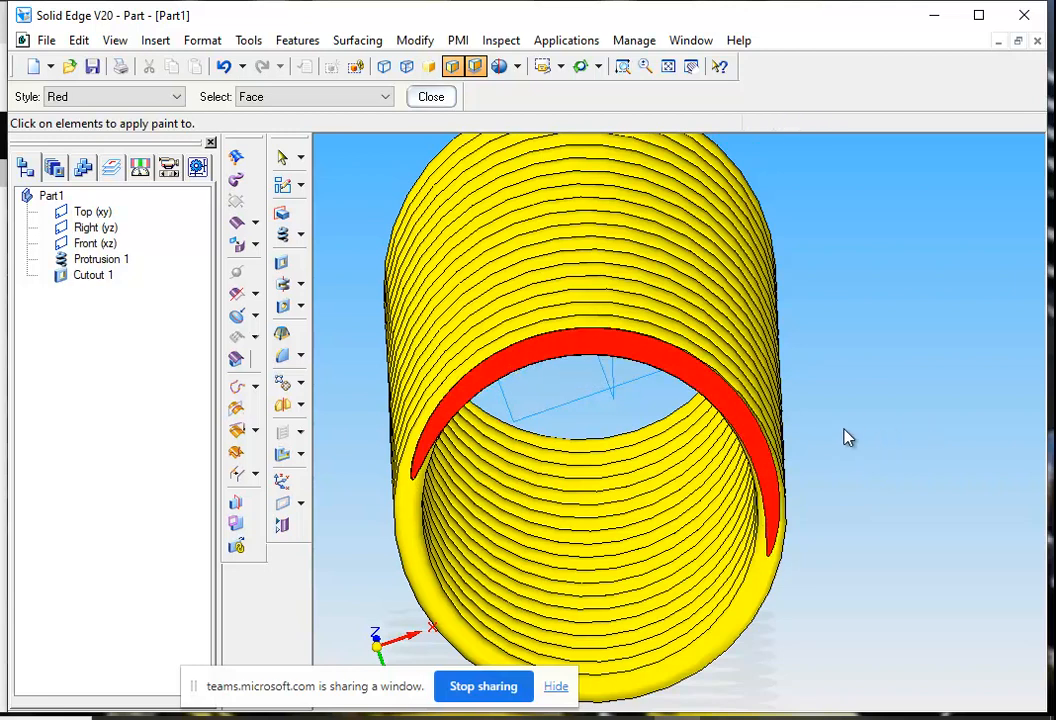
- Inspect the flattened spring ends in the full front view and from a slightly tilted angle
{"action": "left_click", "coordinate": [561, 68]}
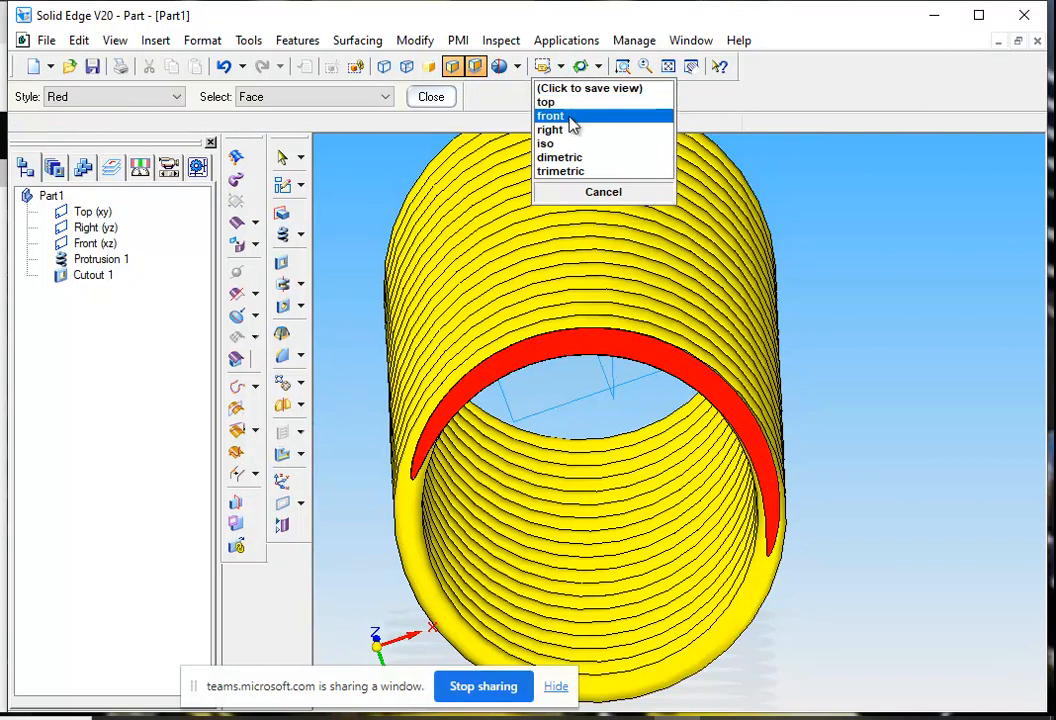
{"action": "left_click", "coordinate": [572, 113]}
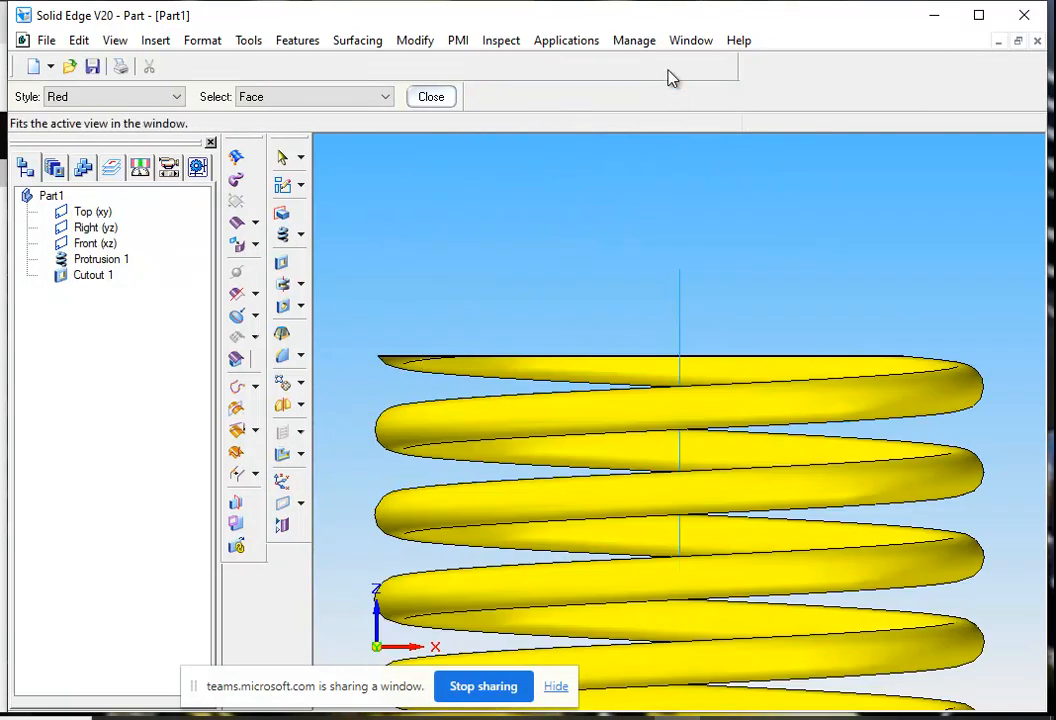
{"action": "left_click", "coordinate": [669, 67]}
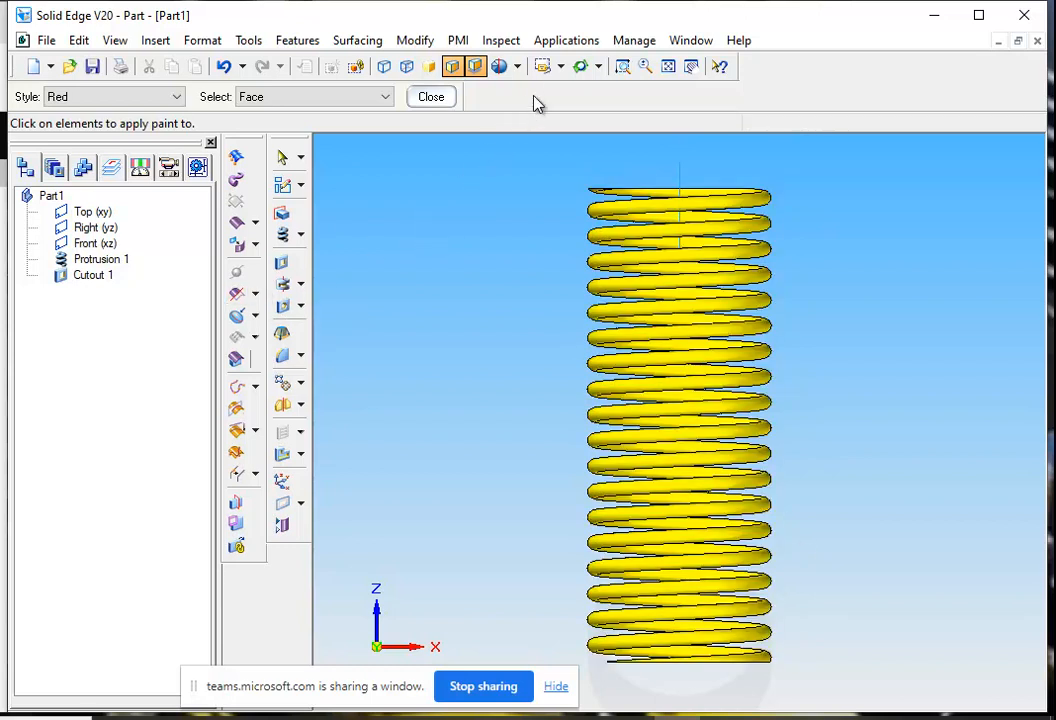
{"action": "left_click", "coordinate": [581, 68]}
{"action": "left_click_drag", "start_coordinate": [563, 142], "coordinate": [538, 230]}
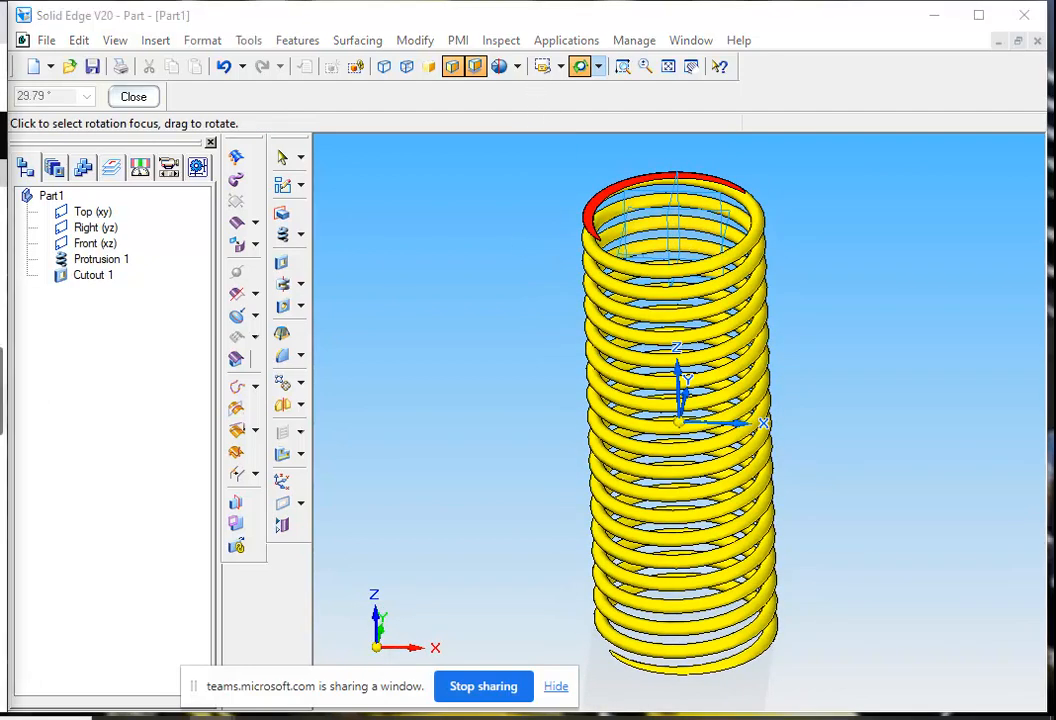
- Open the part file Railway Wheel 8-06-2021.par
{"action": "left_click", "coordinate": [46, 40]}
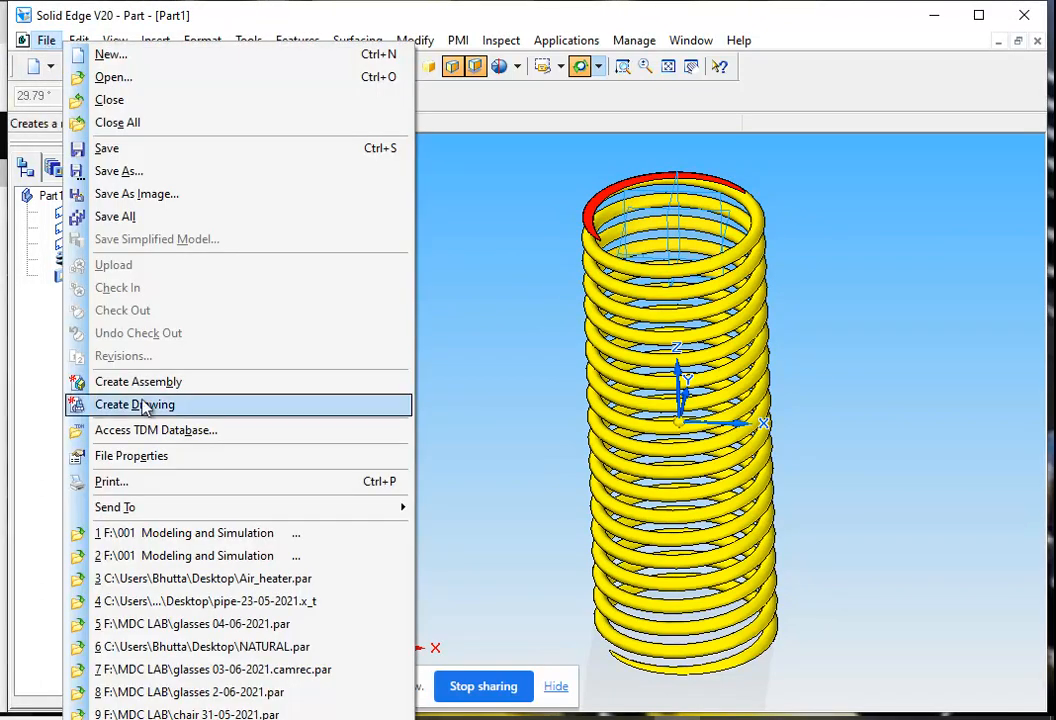
{"action": "left_click", "coordinate": [237, 558]}
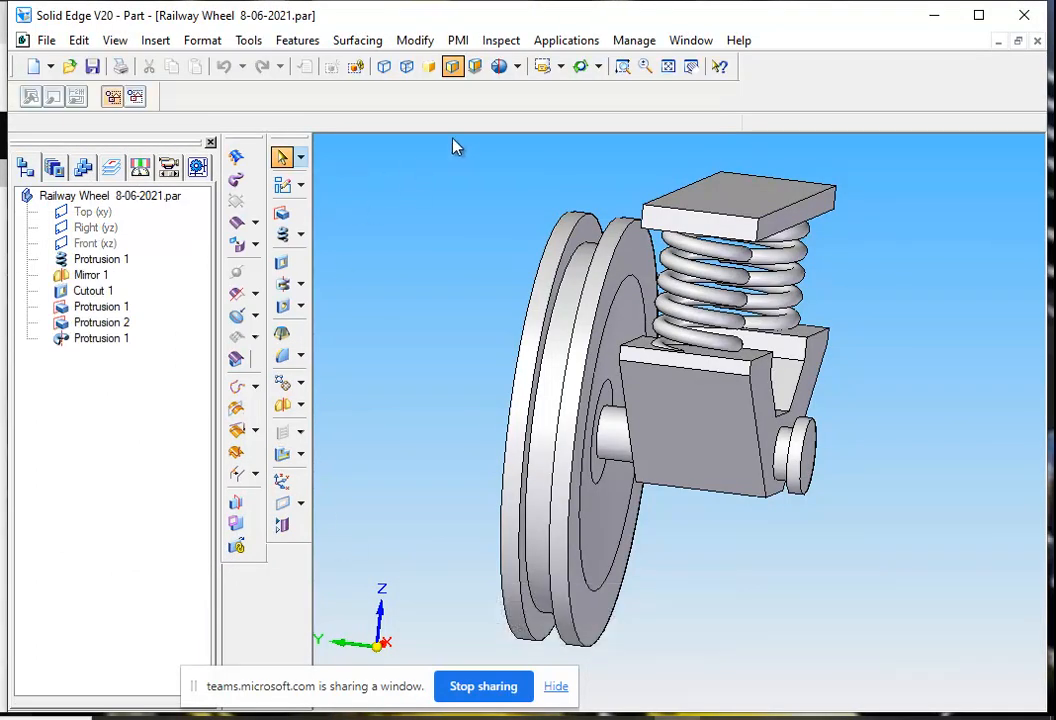
{"action": "left_click", "coordinate": [580, 67]}
{"action": "left_click_drag", "start_coordinate": [825, 455], "coordinate": [698, 520]}
{"action": "left_click", "coordinate": [143, 94]}
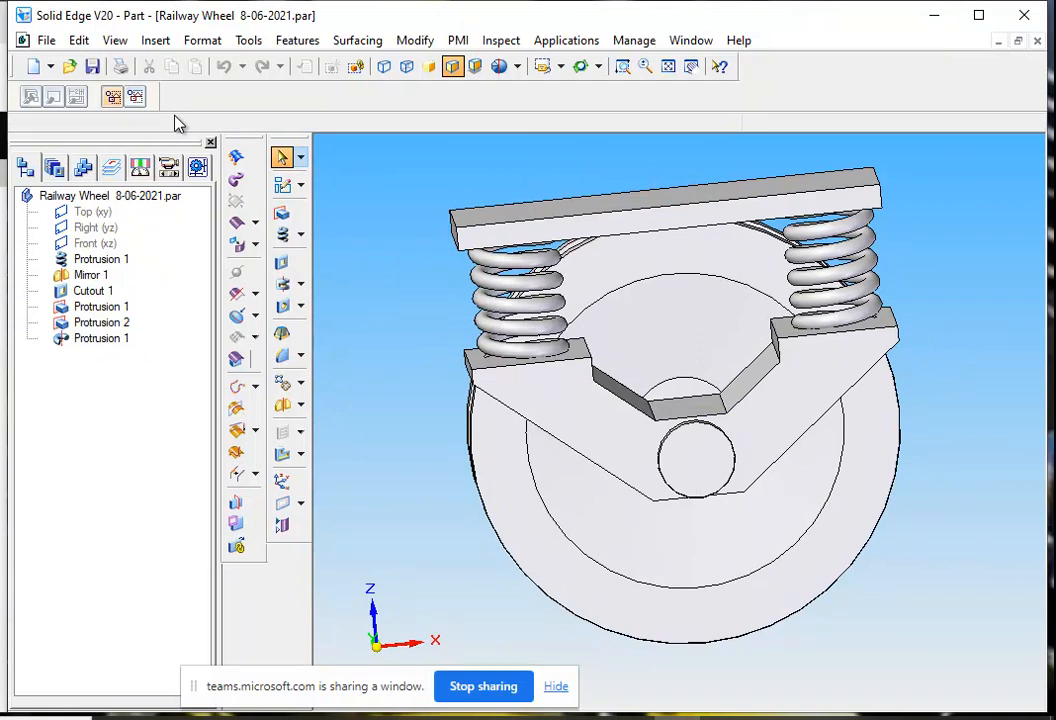
- Paint the helical protrusion and its mirrored copy with the Red style in Part Painter, using Feature selection
{"action": "left_click", "coordinate": [195, 40]}
{"action": "left_click", "coordinate": [237, 90]}
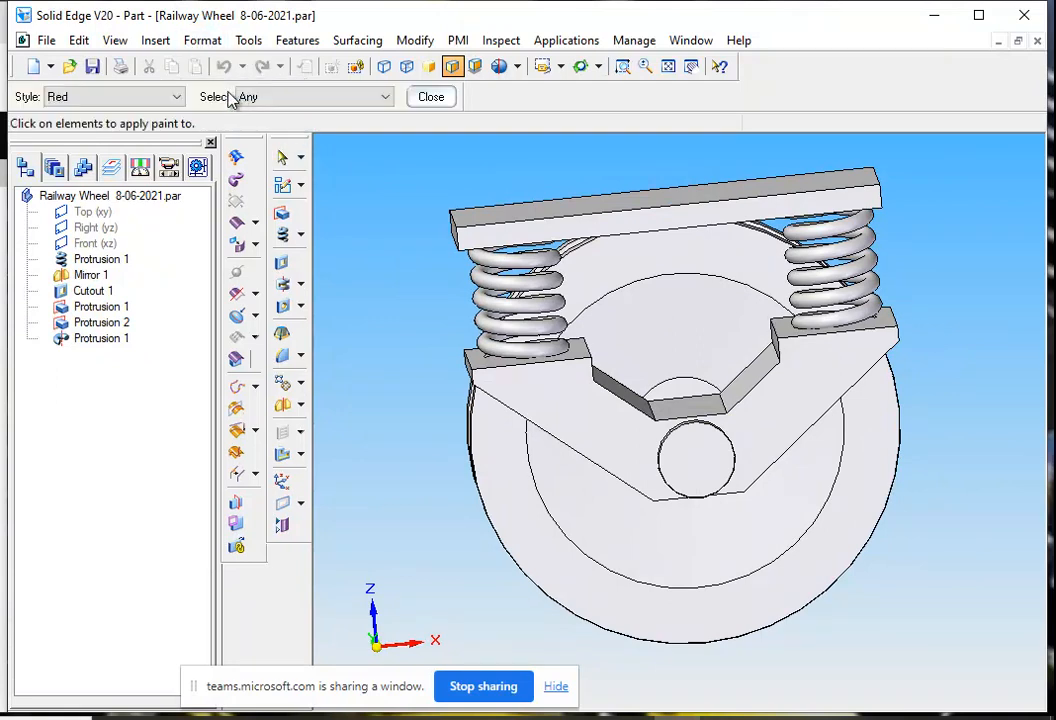
{"action": "left_click", "coordinate": [178, 98]}
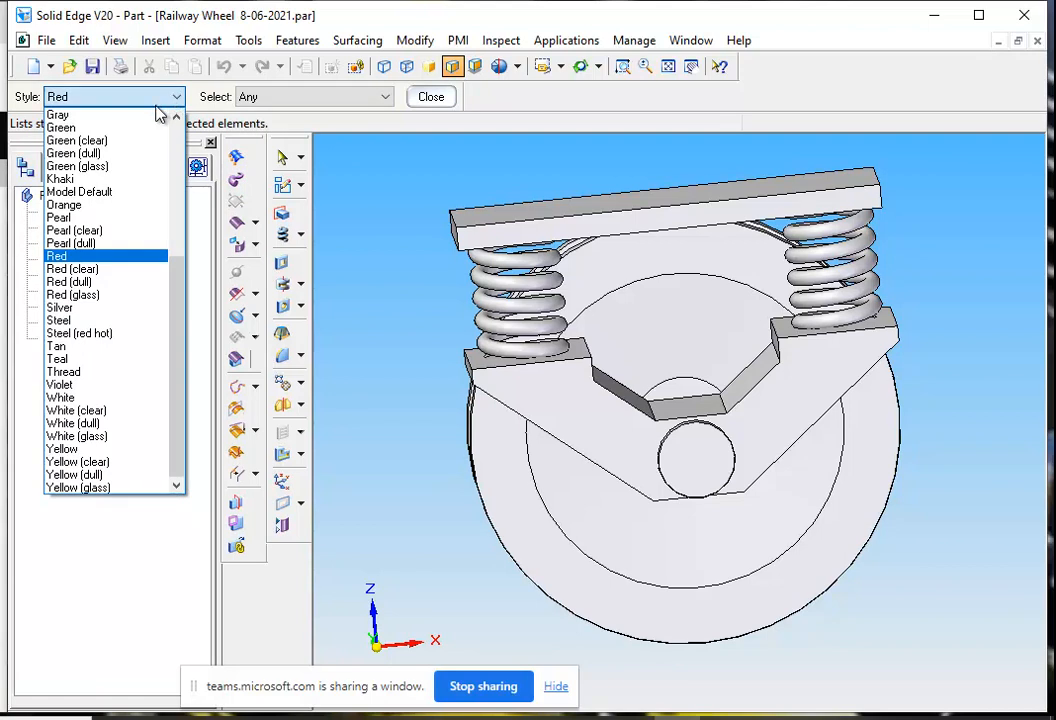
{"action": "left_click", "coordinate": [85, 99]}
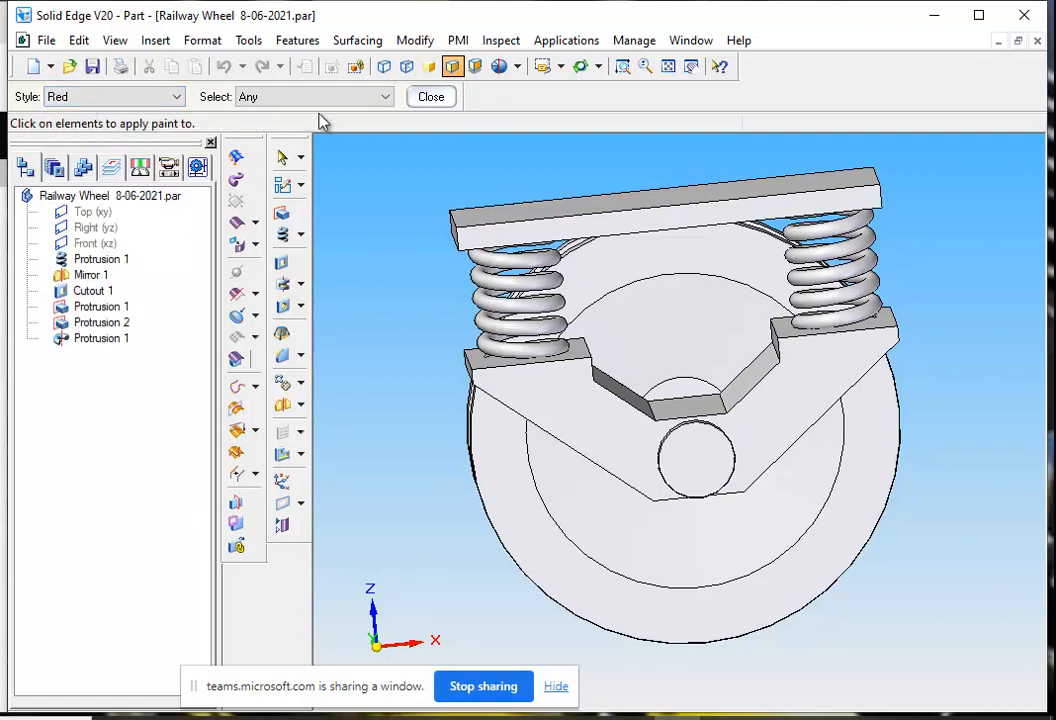
{"action": "left_click", "coordinate": [385, 97]}
{"action": "left_click", "coordinate": [349, 146]}
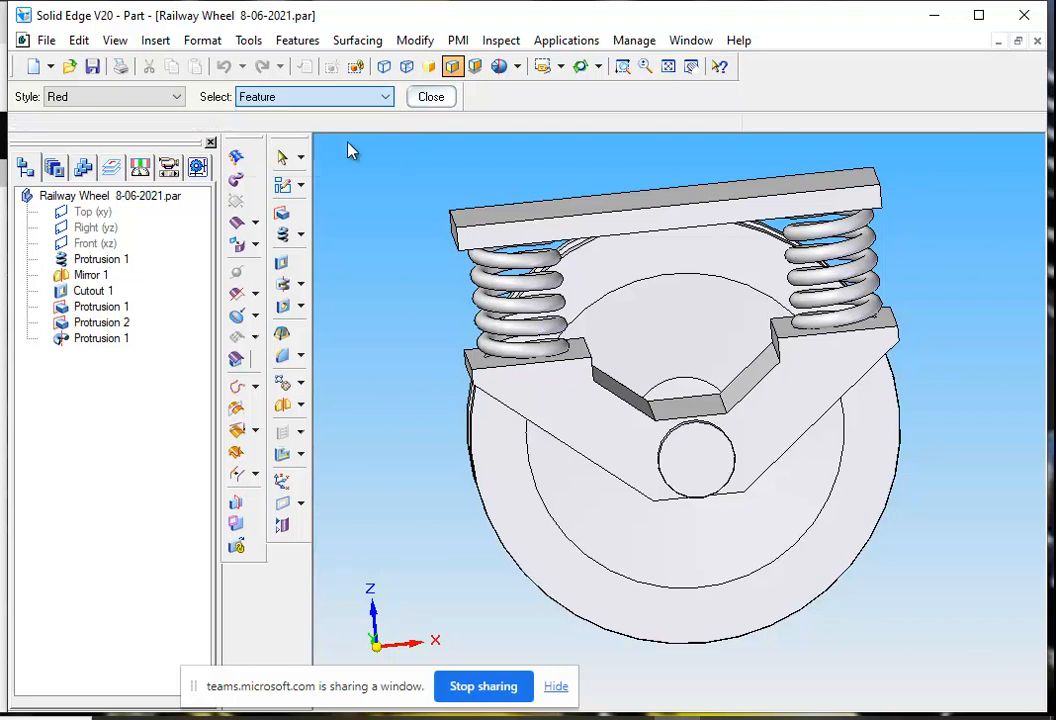
{"action": "left_click", "coordinate": [125, 262]}
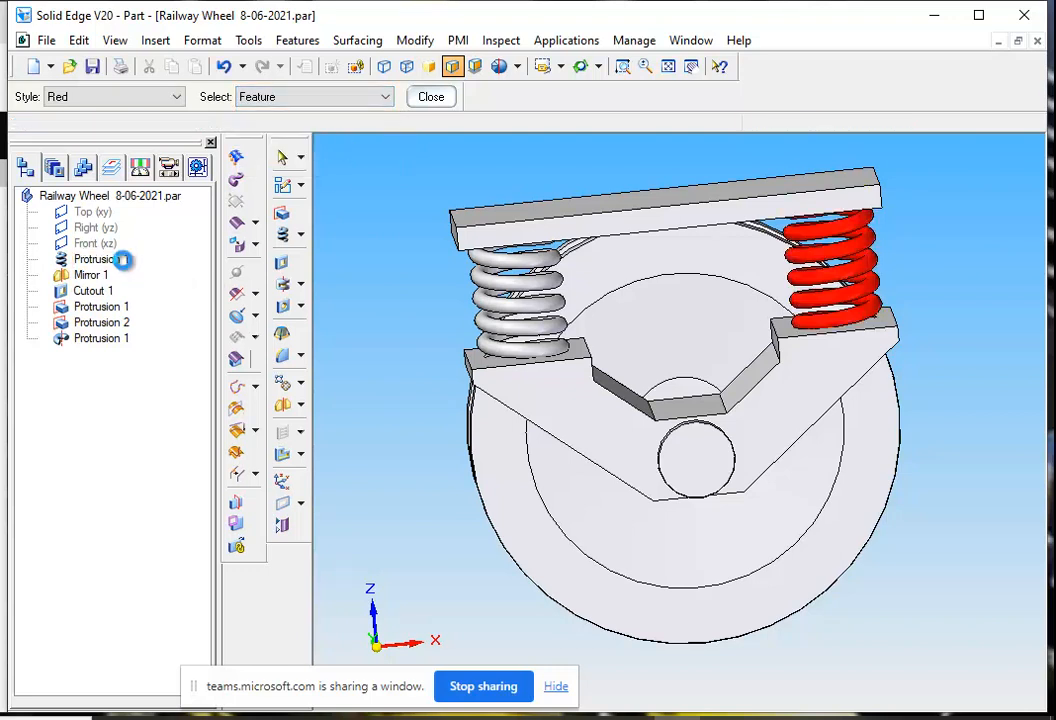
{"action": "left_click", "coordinate": [104, 278]}
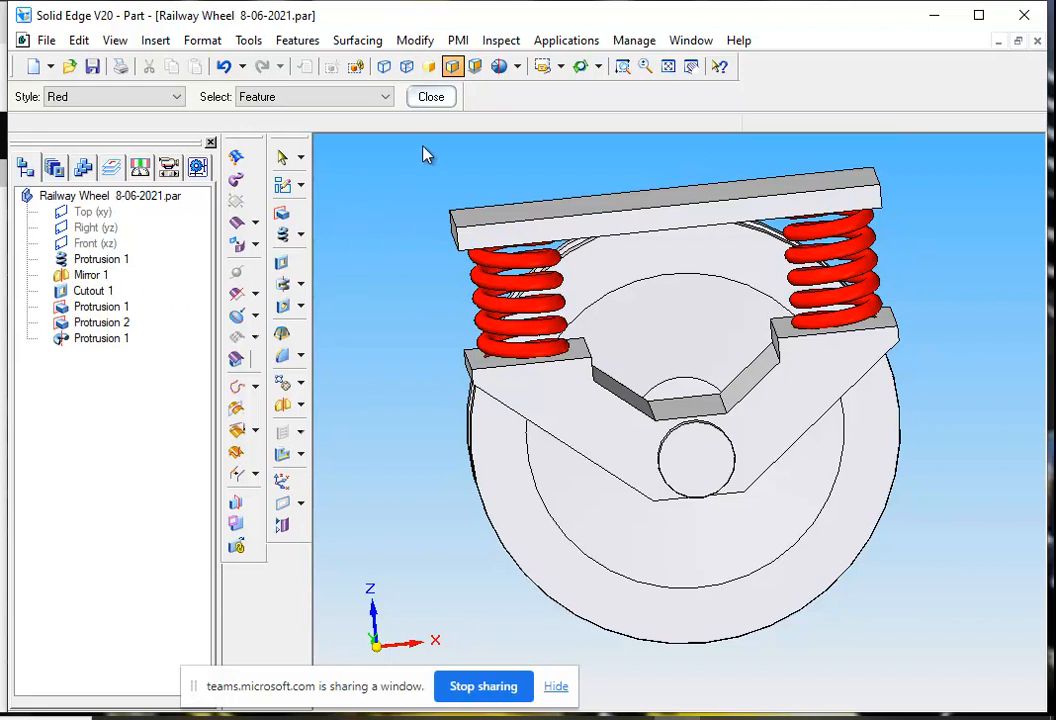
{"action": "left_click", "coordinate": [579, 66]}
{"action": "left_click_drag", "start_coordinate": [372, 380], "coordinate": [381, 291]}
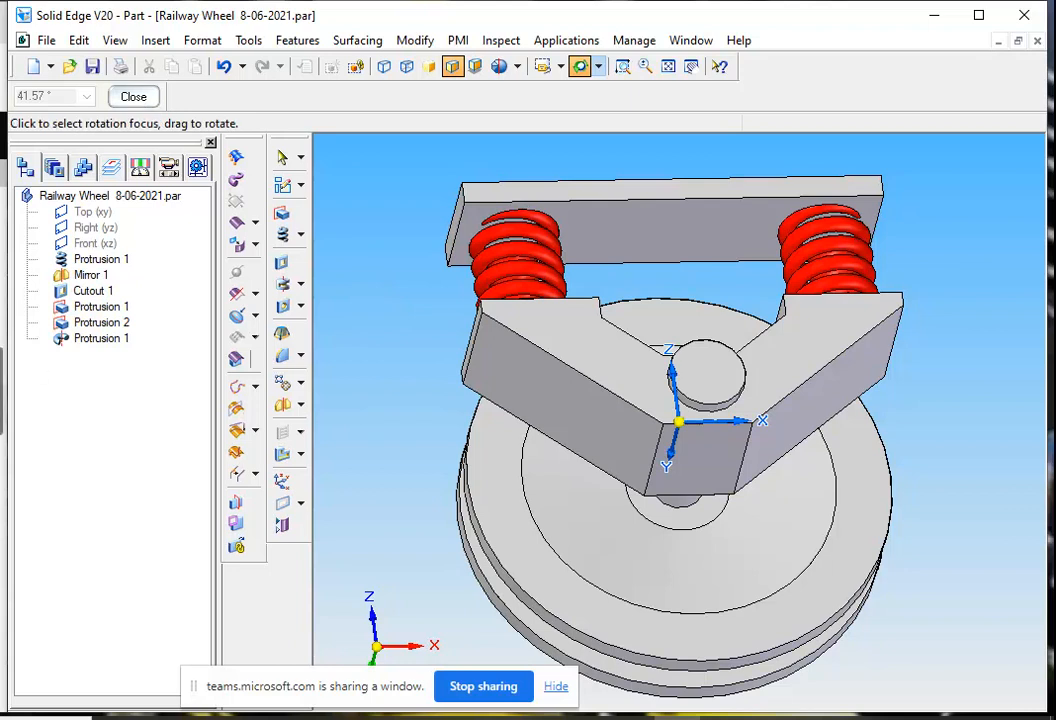
{"action": "left_click", "coordinate": [139, 101]}
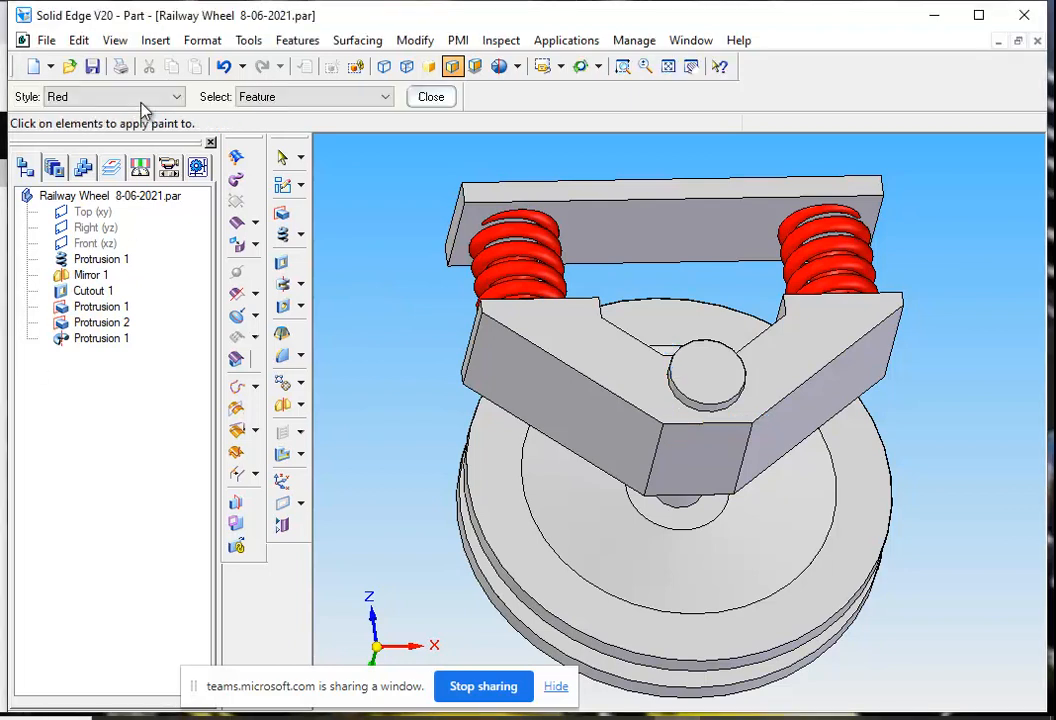
- Paint the flat plate above the springs and the V-shaped bracket below them with the Orange style, using Feature selection
{"action": "left_click", "coordinate": [176, 98]}
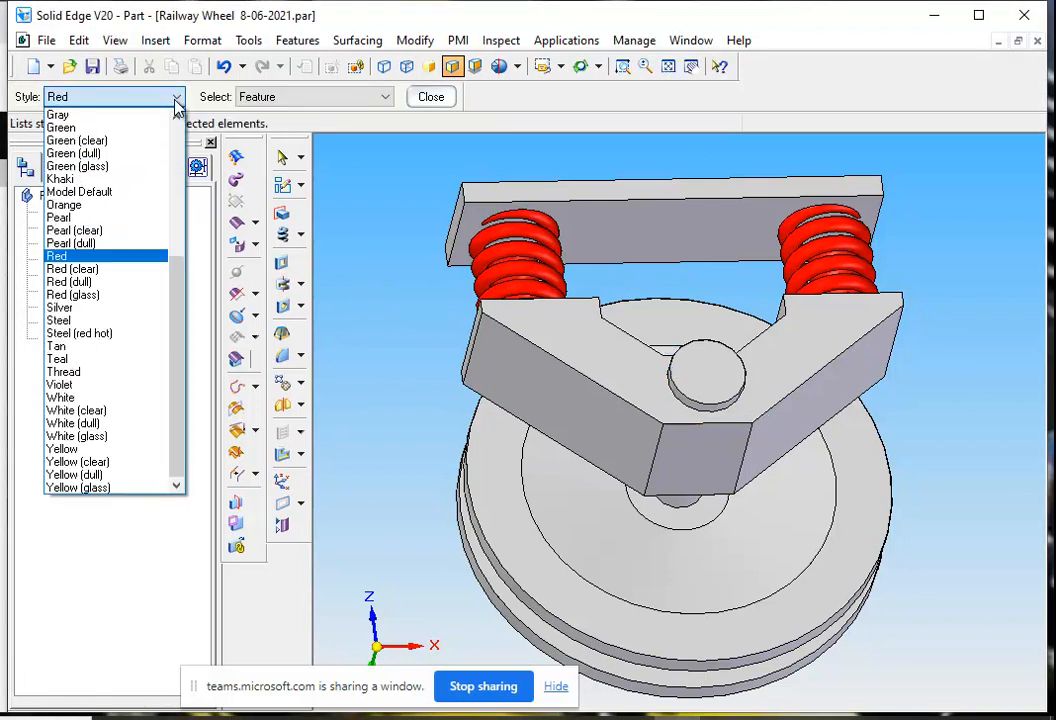
{"action": "left_click", "coordinate": [133, 206]}
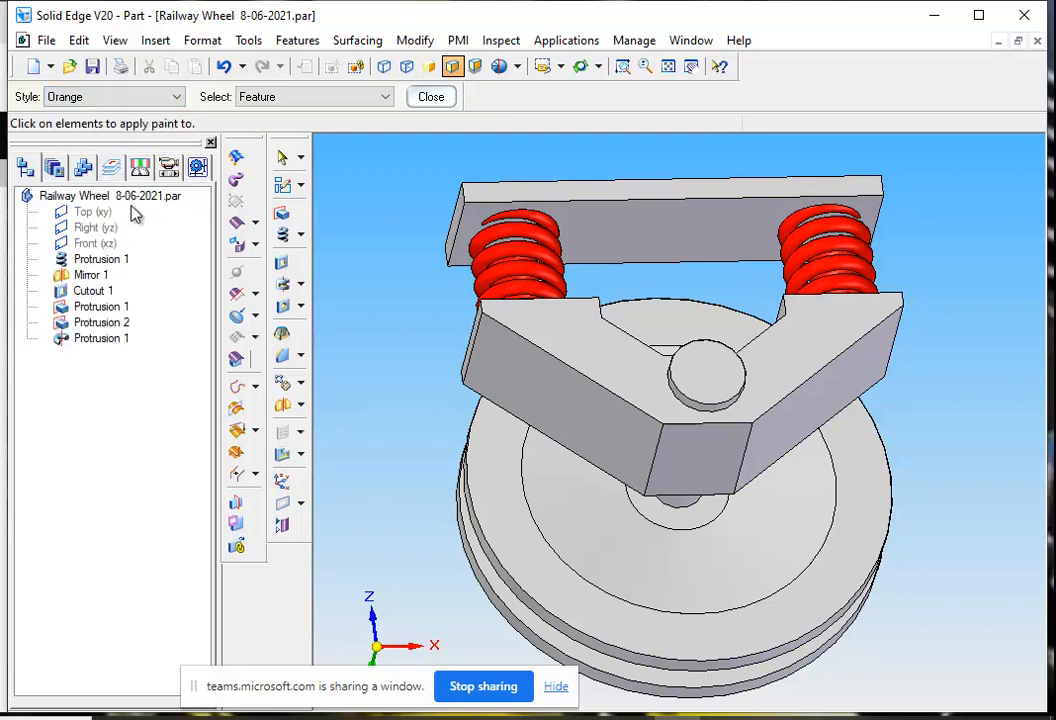
{"action": "left_click", "coordinate": [620, 190]}
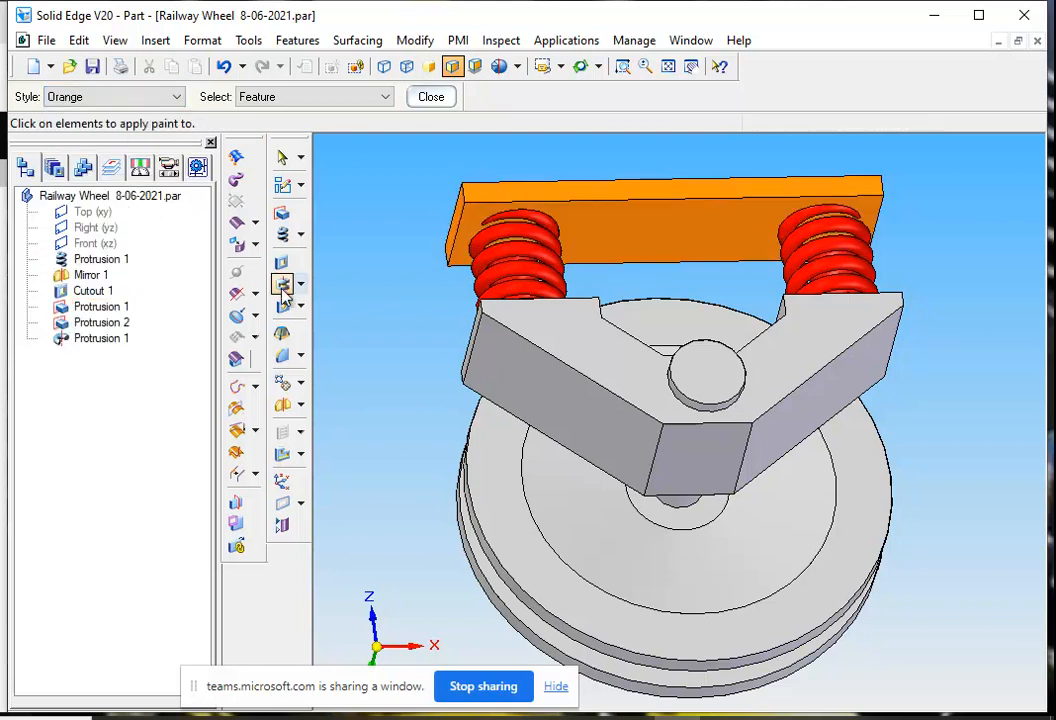
{"action": "left_click", "coordinate": [485, 368]}
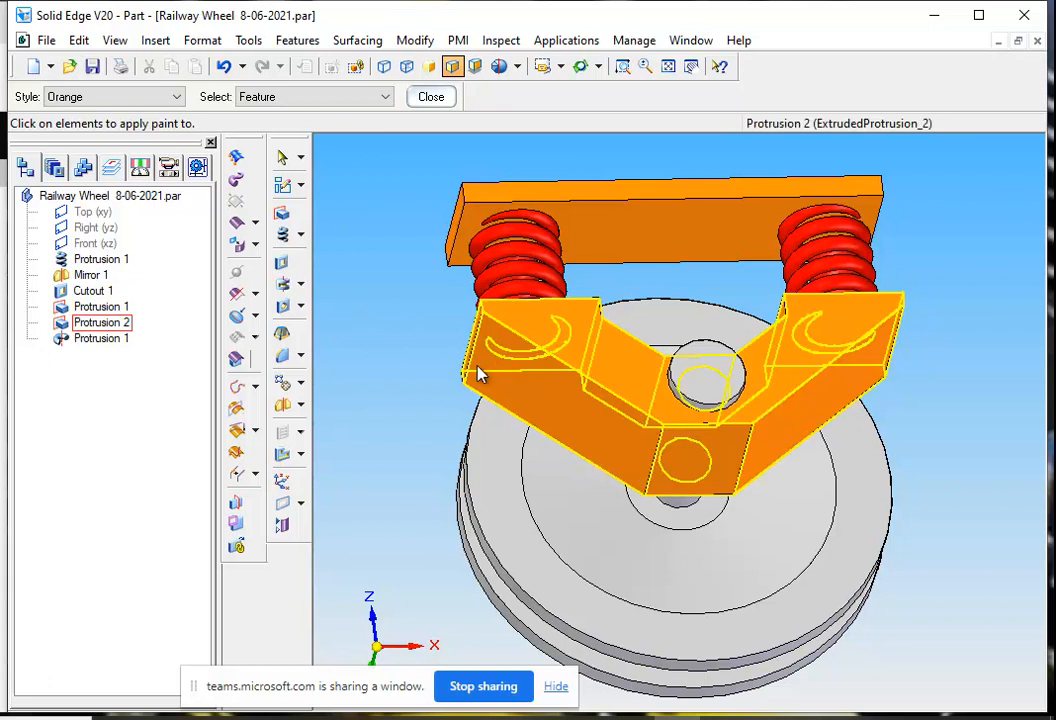
{"action": "left_click", "coordinate": [580, 66]}
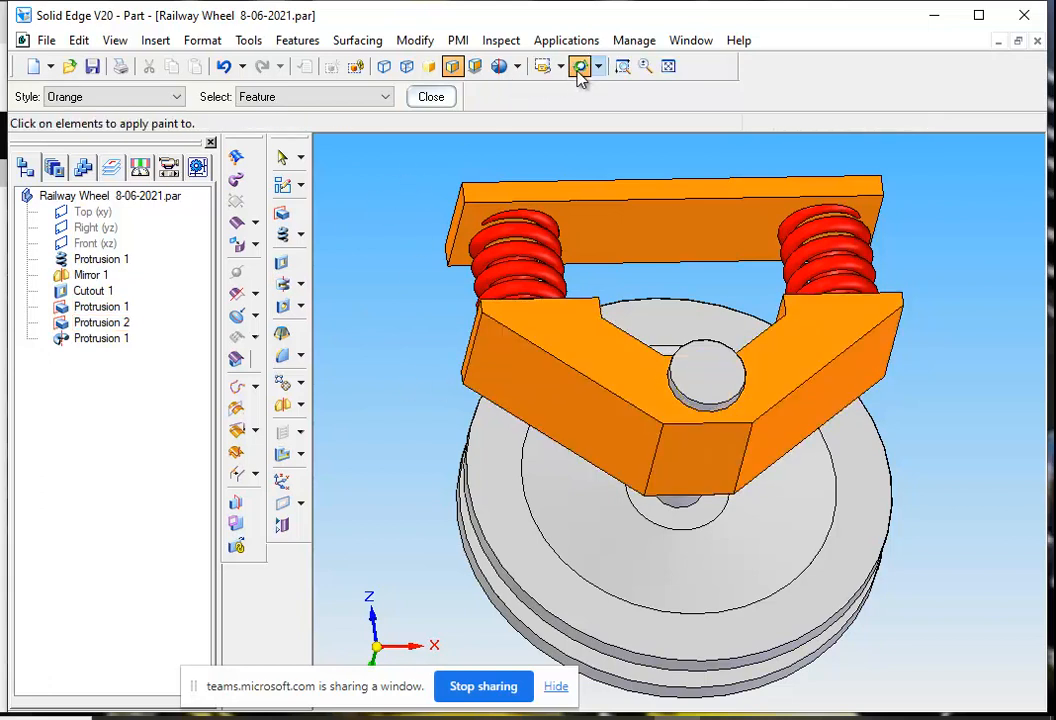
{"action": "left_click_drag", "start_coordinate": [863, 245], "coordinate": [960, 370]}
{"action": "left_click_drag", "start_coordinate": [896, 412], "coordinate": [826, 315]}
{"action": "left_click_drag", "start_coordinate": [826, 311], "coordinate": [827, 306]}
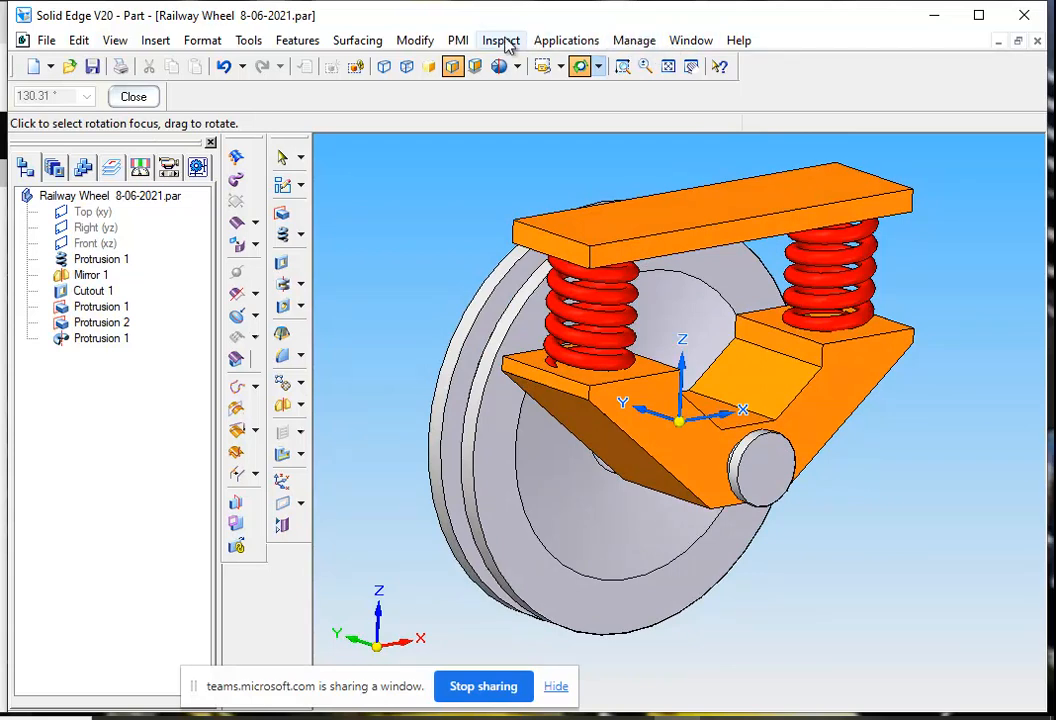
- Switch to the open Part1 spring model and fit the whole spring in the view
{"action": "left_click", "coordinate": [691, 41]}
{"action": "left_click", "coordinate": [727, 162]}
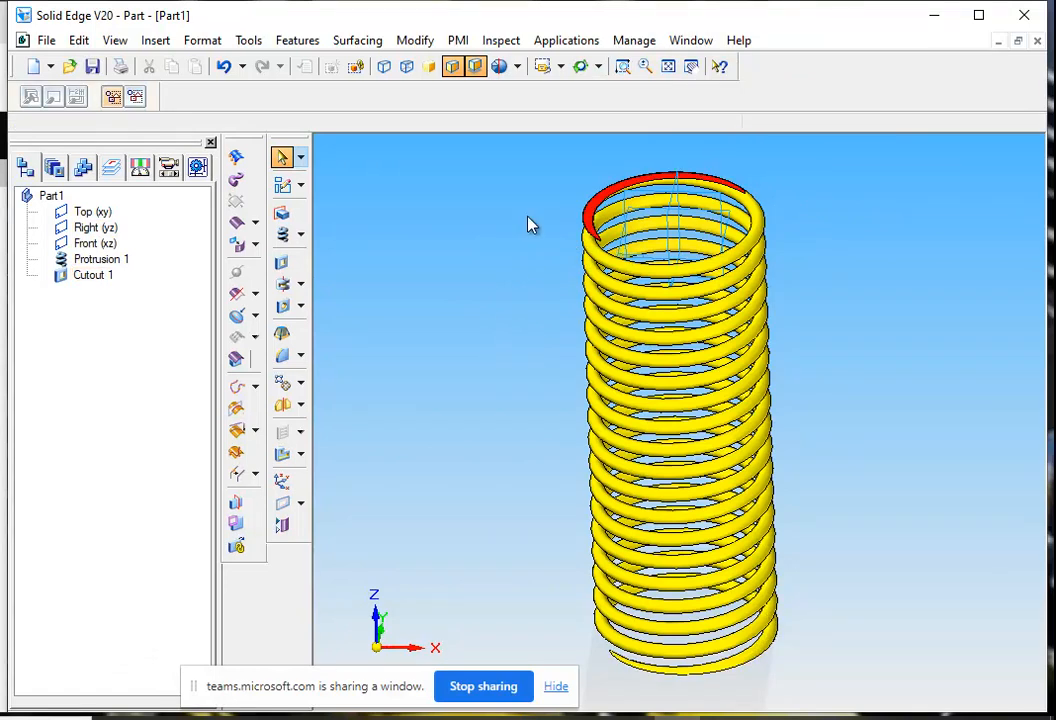
{"action": "left_click", "coordinate": [617, 74]}
{"action": "scroll", "coordinate": [441, 408], "scroll_direction": "up", "scroll_amount": 3}
{"action": "left_click", "coordinate": [445, 416]}
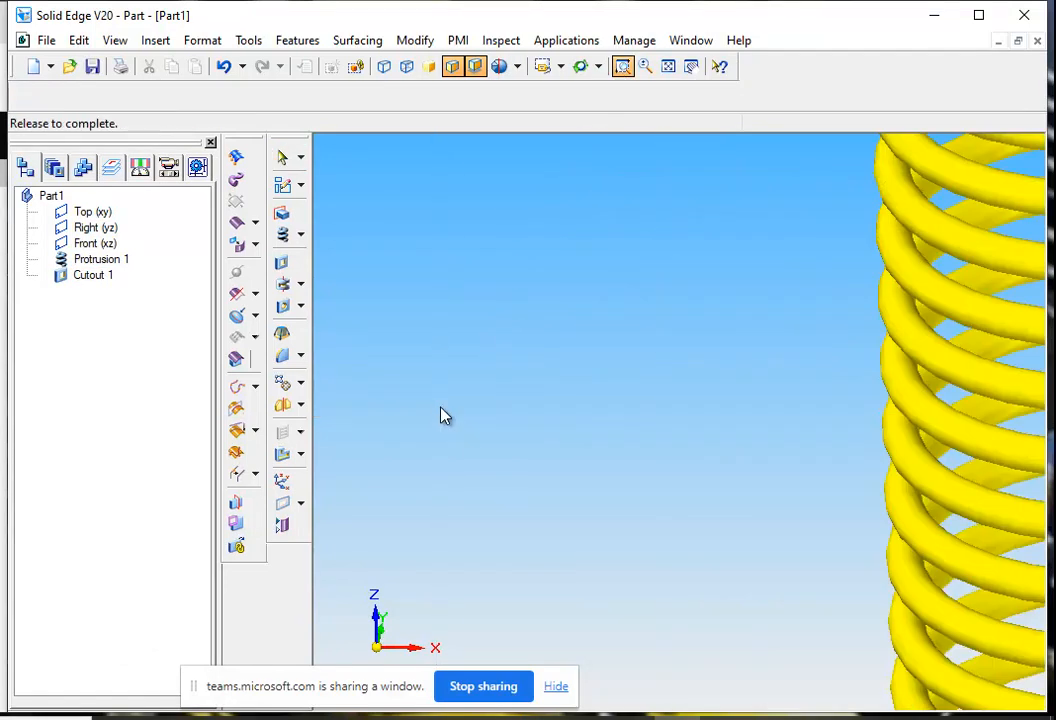
{"action": "left_click", "coordinate": [670, 68]}
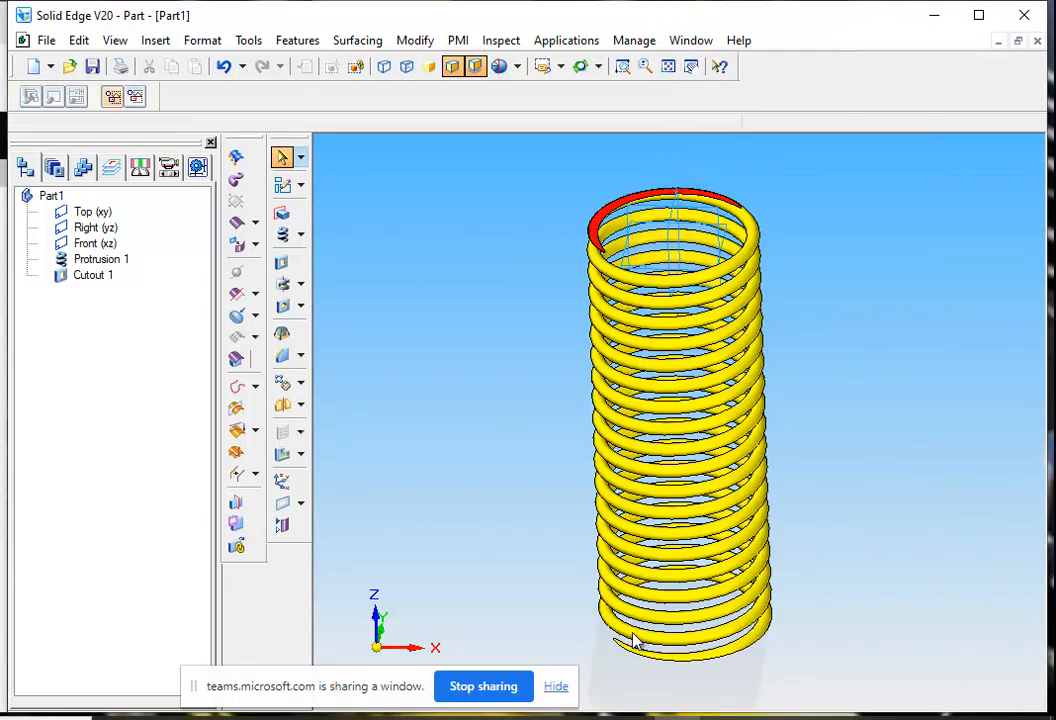
{"action": "left_click", "coordinate": [735, 718]}
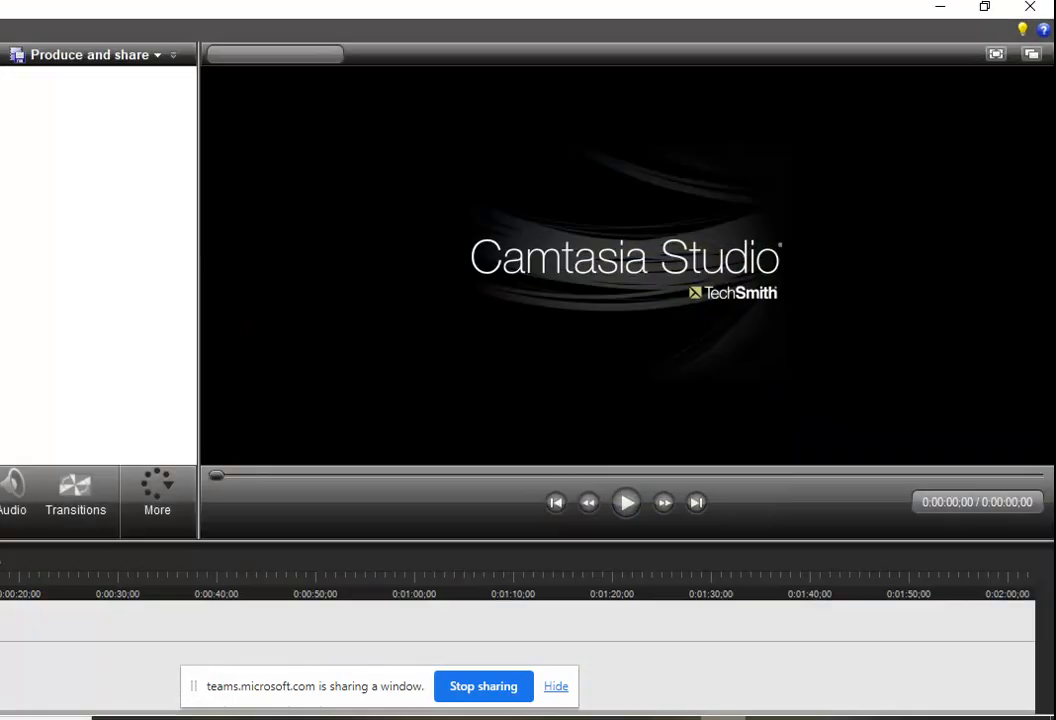
{"action": "left_click", "coordinate": [768, 718]}
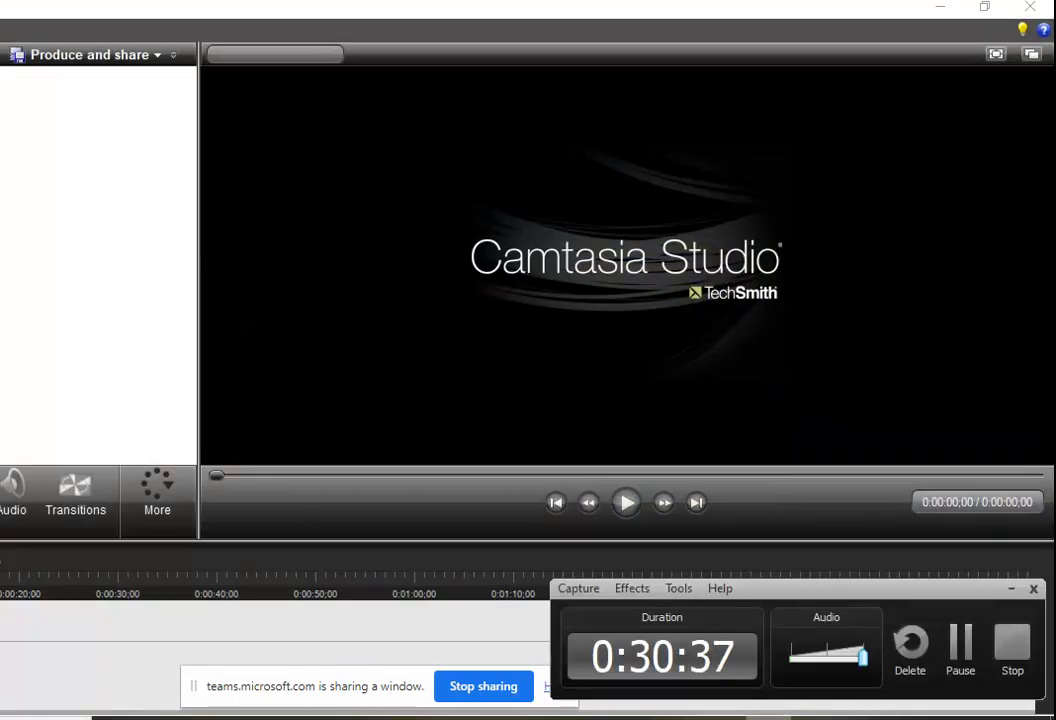